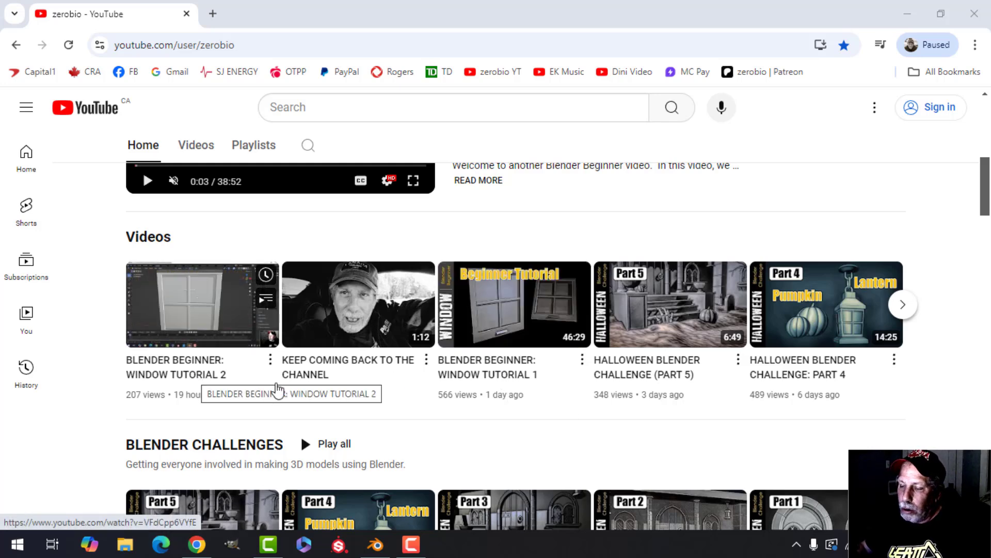
Open the BLENDER BEGINNER TUTORIALS playlist from the zerobio channel's playlists
scroll(943, 394, "up", 5)
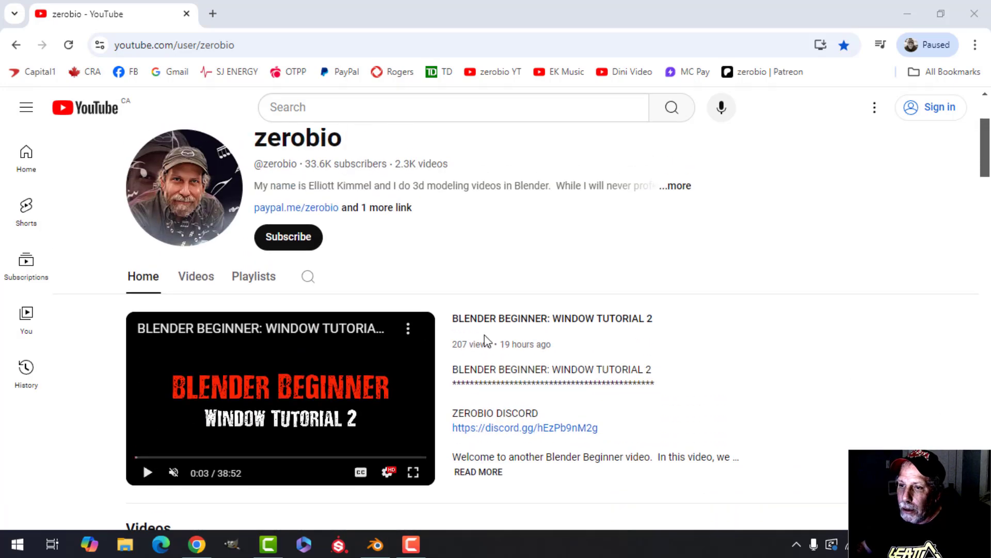
left_click(260, 281)
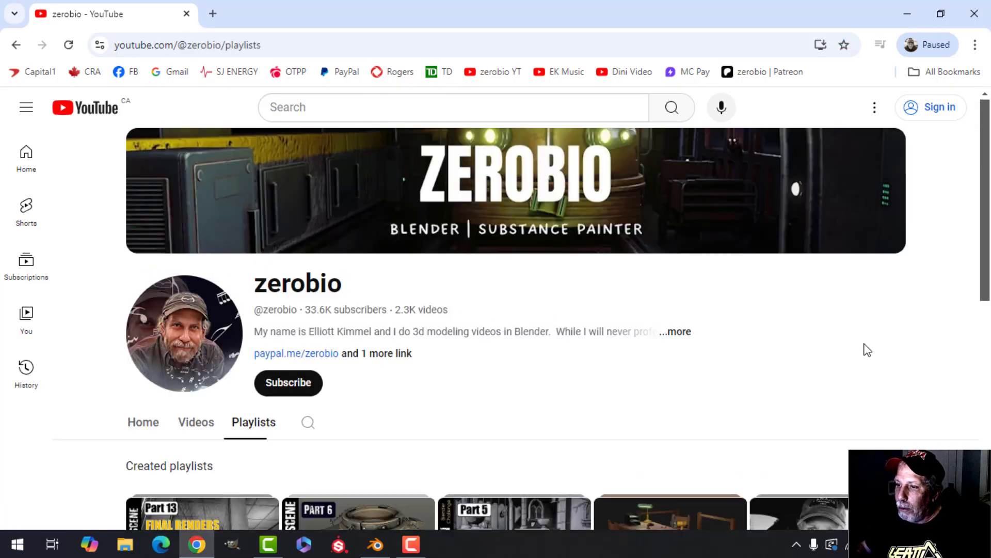
scroll(861, 348, "down", 5)
scroll(859, 351, "down", 3)
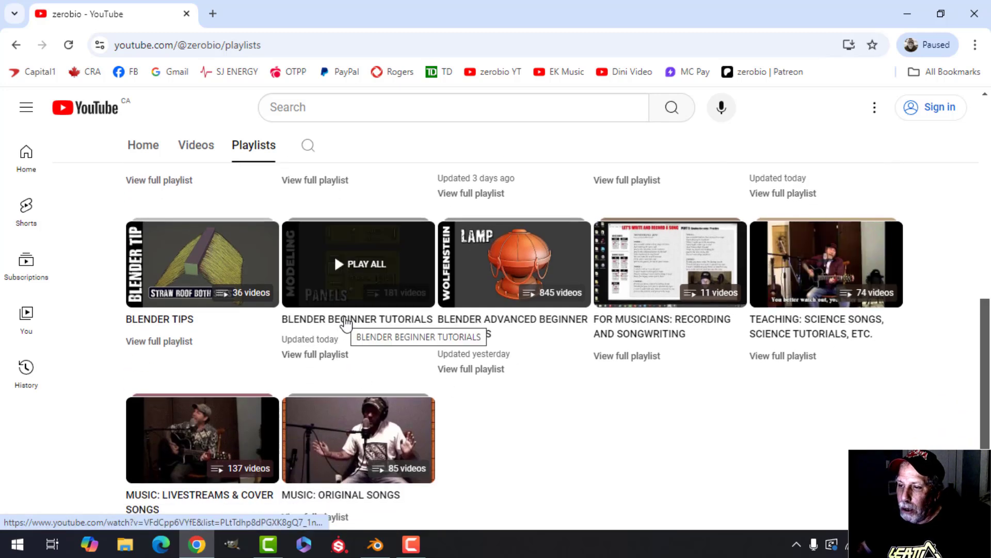
left_click(354, 323)
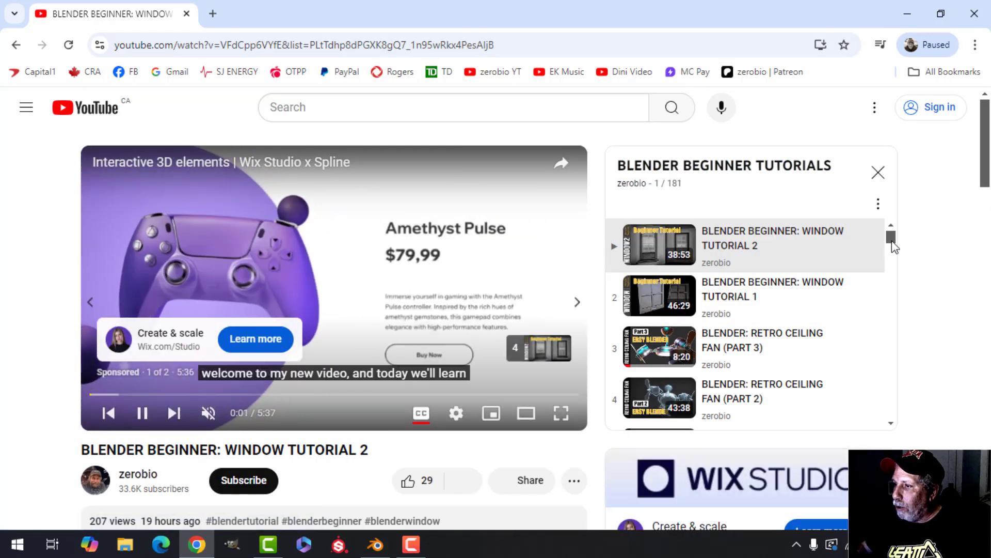
Look through the list of videos in the beginner tutorials playlist
left_click_drag(890, 238, 894, 272)
scroll(872, 303, "down", 5)
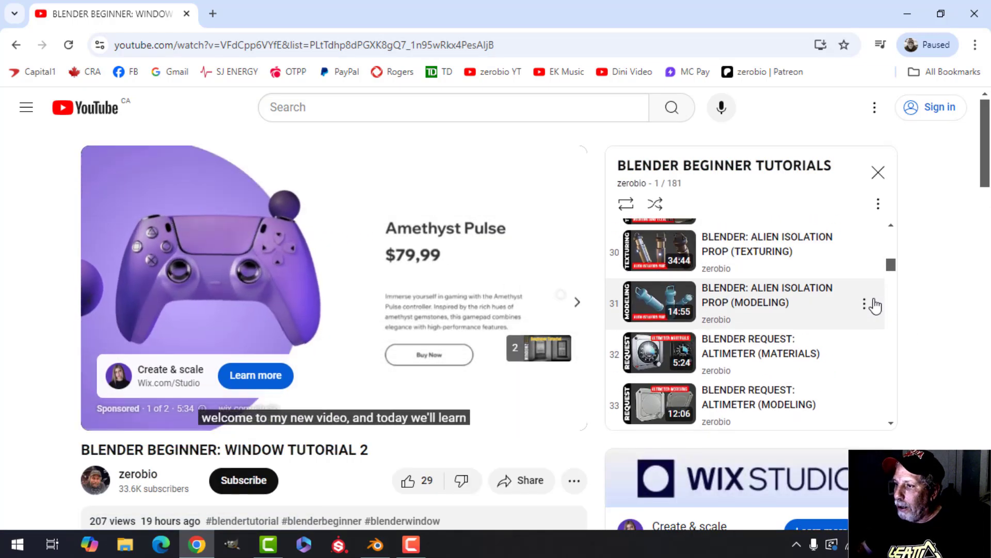
scroll(860, 311, "down", 3)
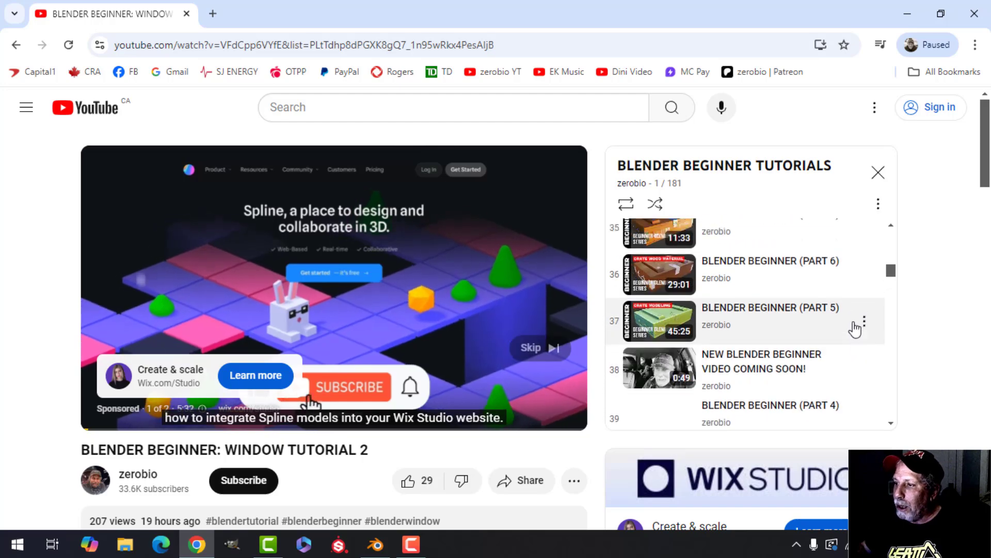
scroll(855, 351, "up", 14)
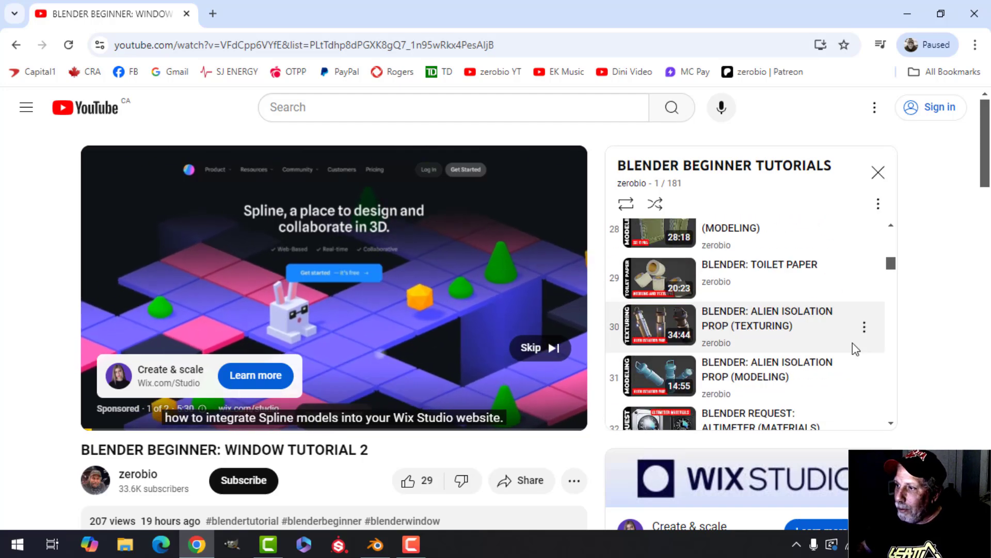
scroll(855, 350, "up", 7)
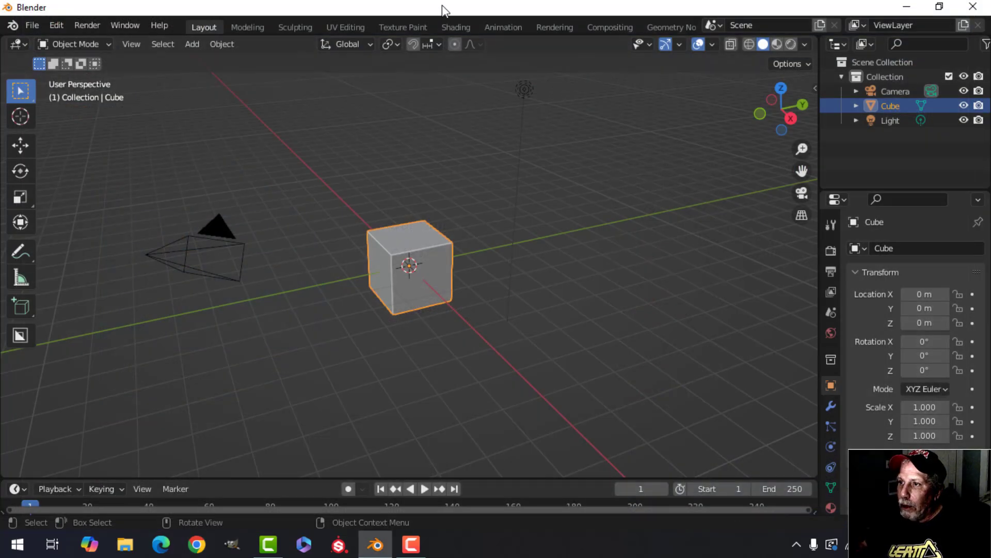
Switch to Blender and delete the default camera, cube and light from the scene
middle_click_drag(620, 247, 581, 248)
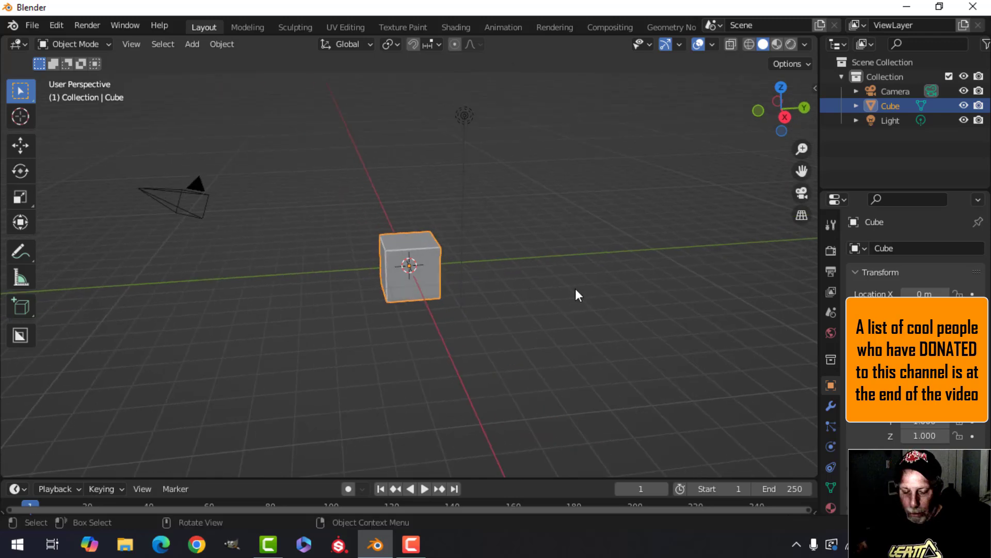
key("a")
key("x")
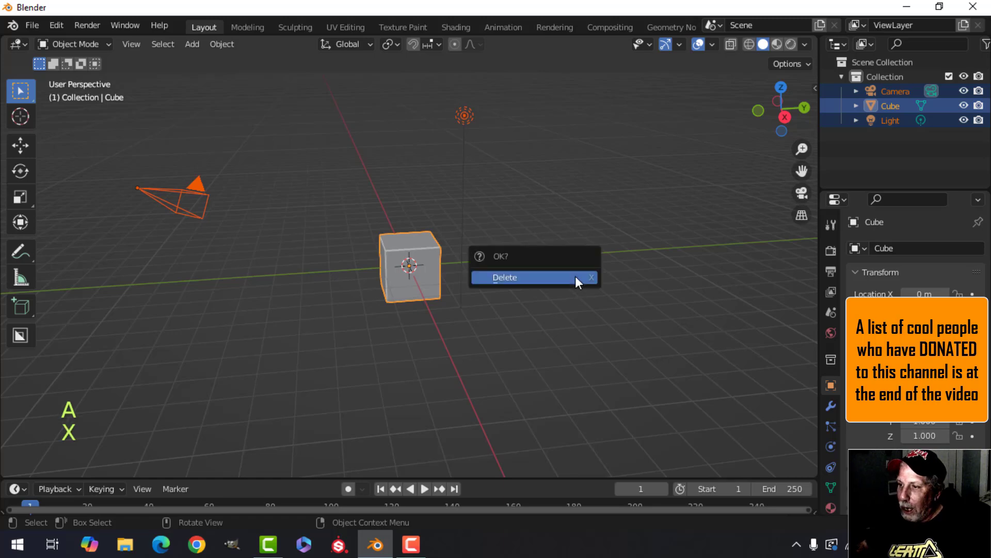
left_click(576, 277)
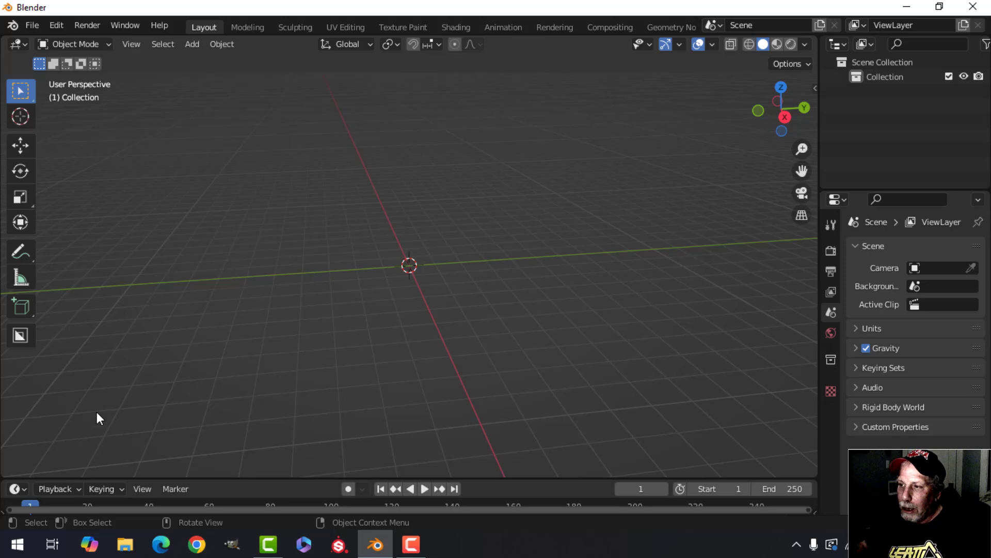
In the front orthographic view, add a mesh circle with 32 vertices and a 1 m radius at the origin
key("KP_1")
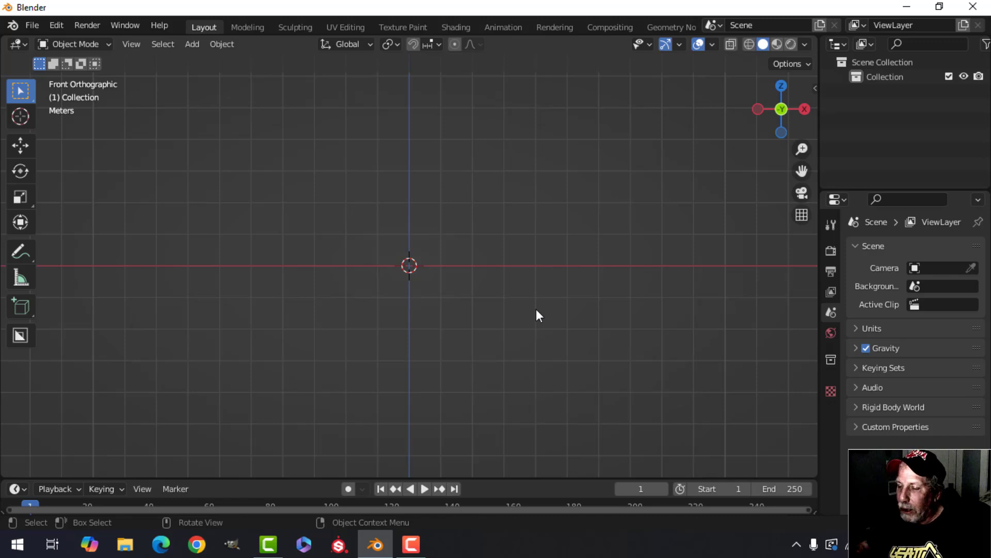
key("KP_1")
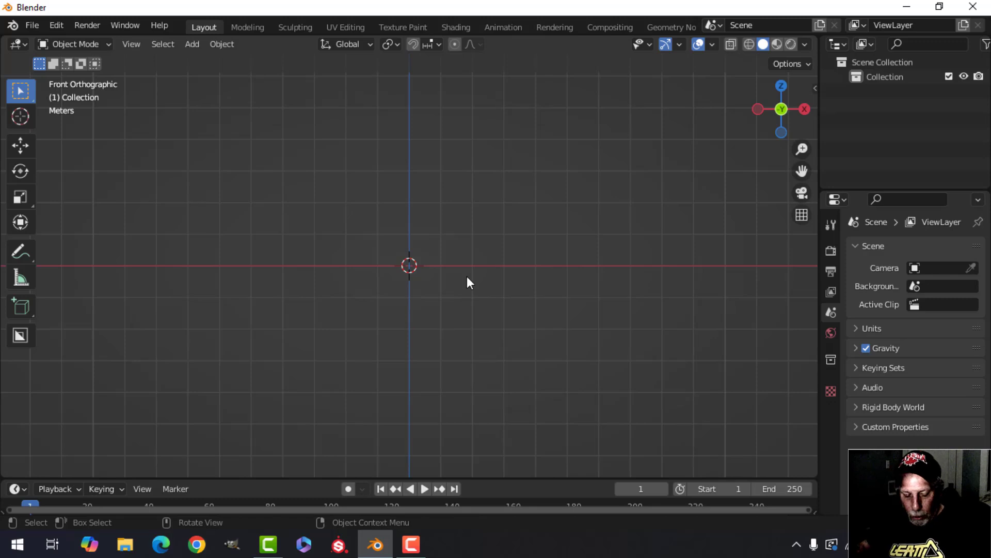
key("shift+a")
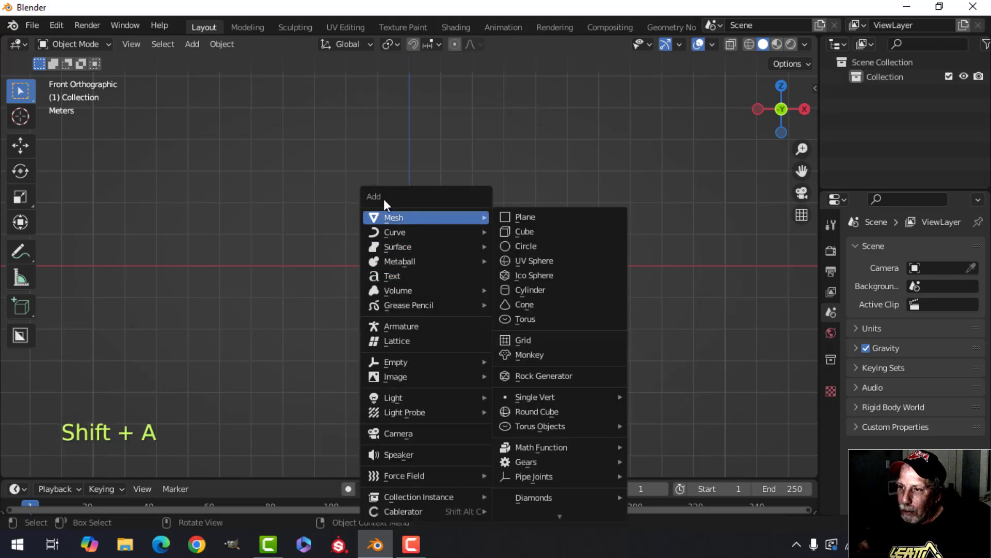
mouse_move(389, 218)
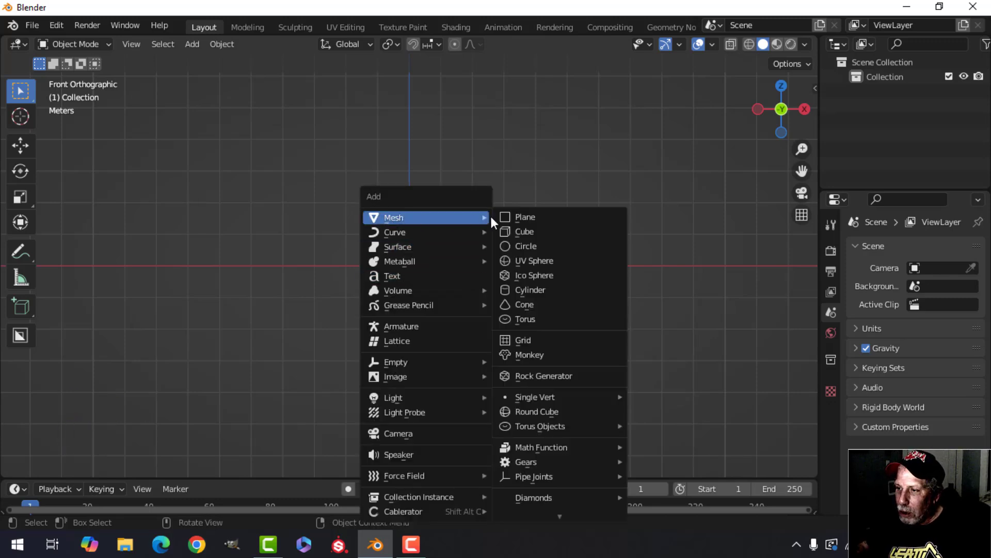
left_click(527, 245)
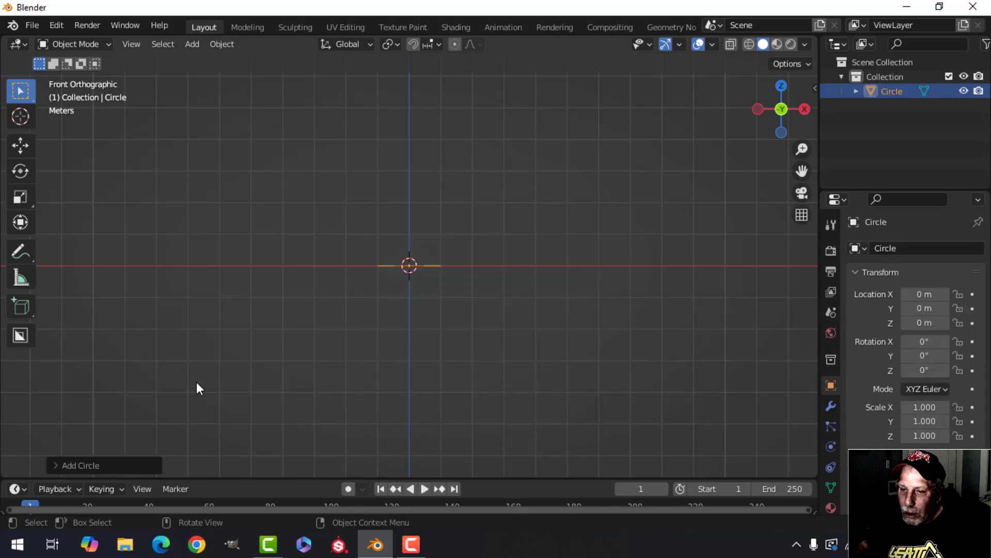
left_click(76, 465)
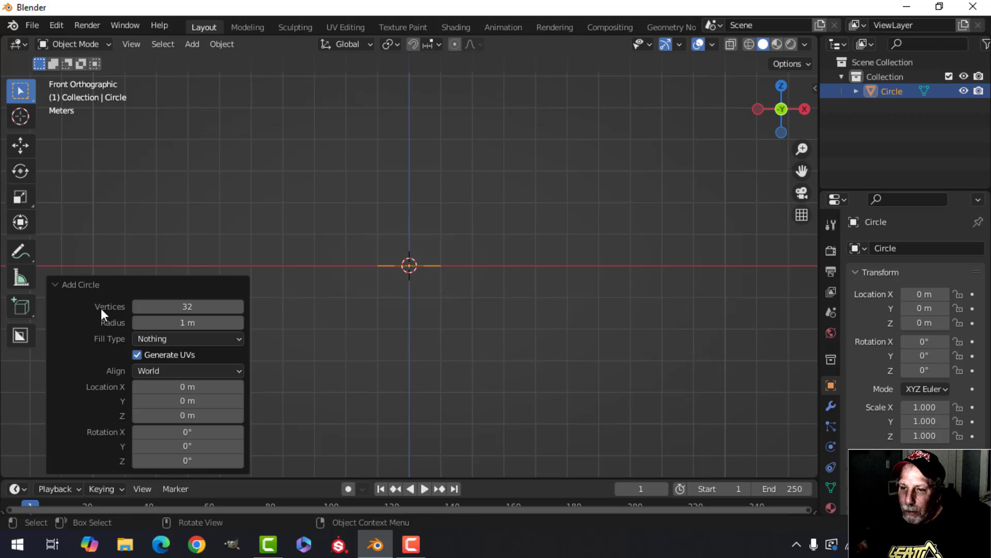
left_click_drag(185, 306, 185, 306)
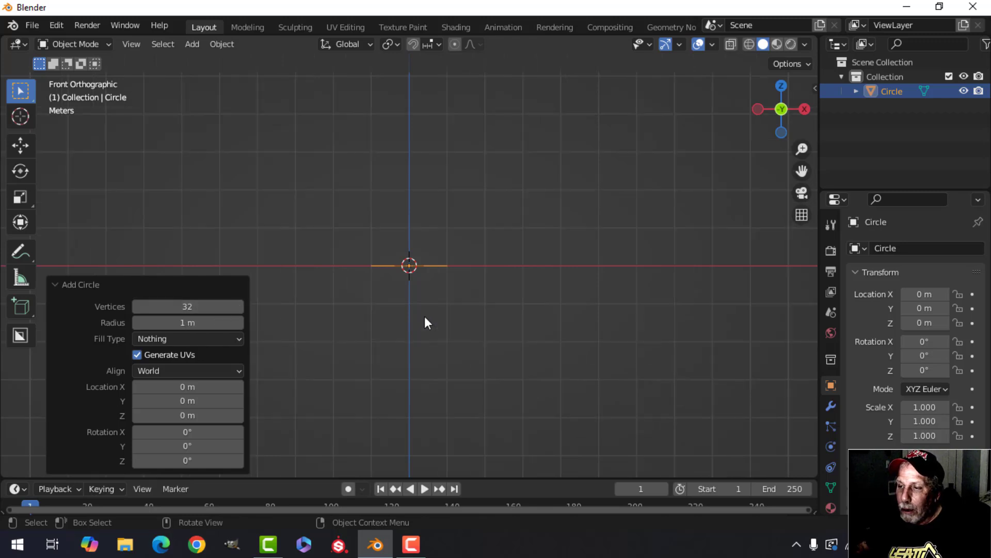
left_click(149, 285)
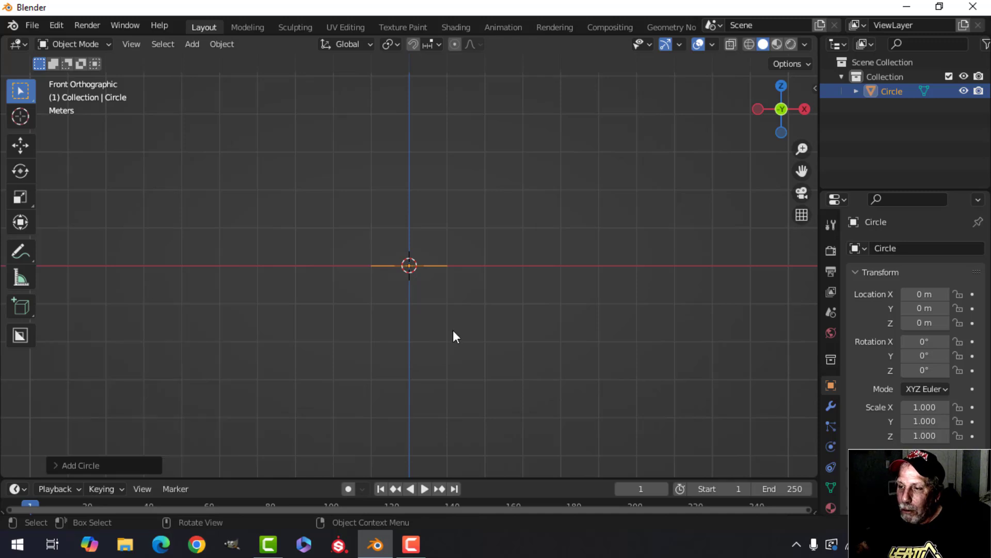
Put the circle into Edit Mode, try the edge and face selection modes, and return to vertex selection
scroll(452, 330, "up", 3)
scroll(450, 333, "down", 4)
scroll(448, 330, "up", 5)
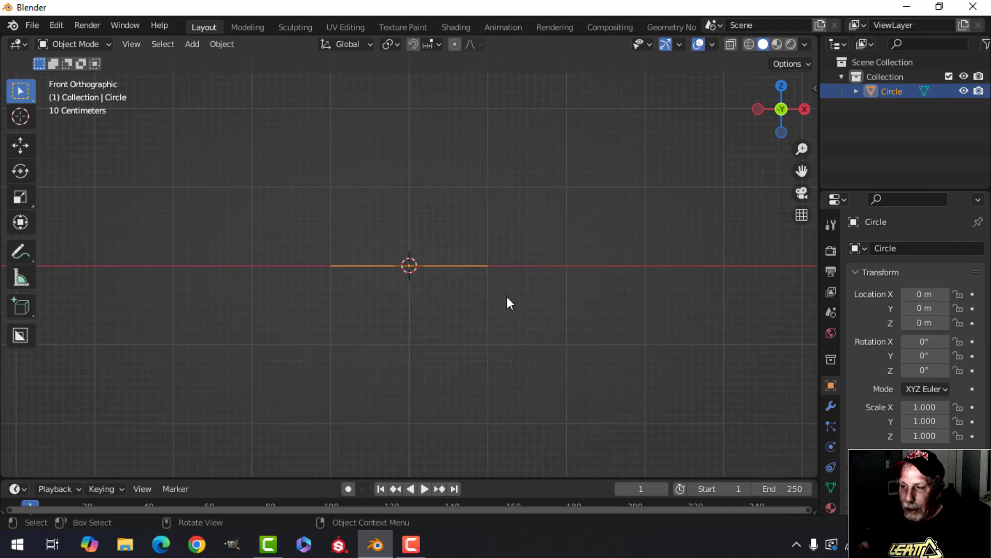
key("Tab")
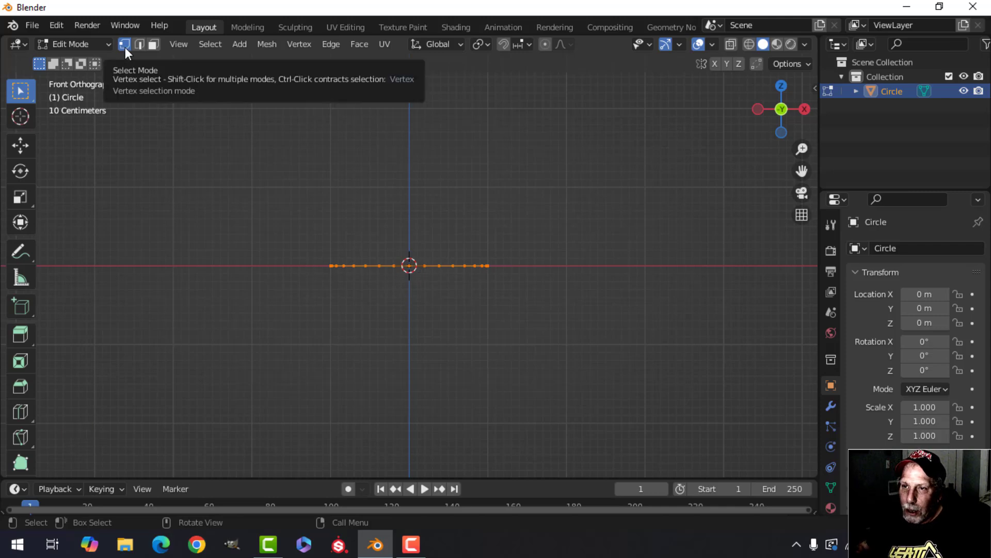
left_click(139, 45)
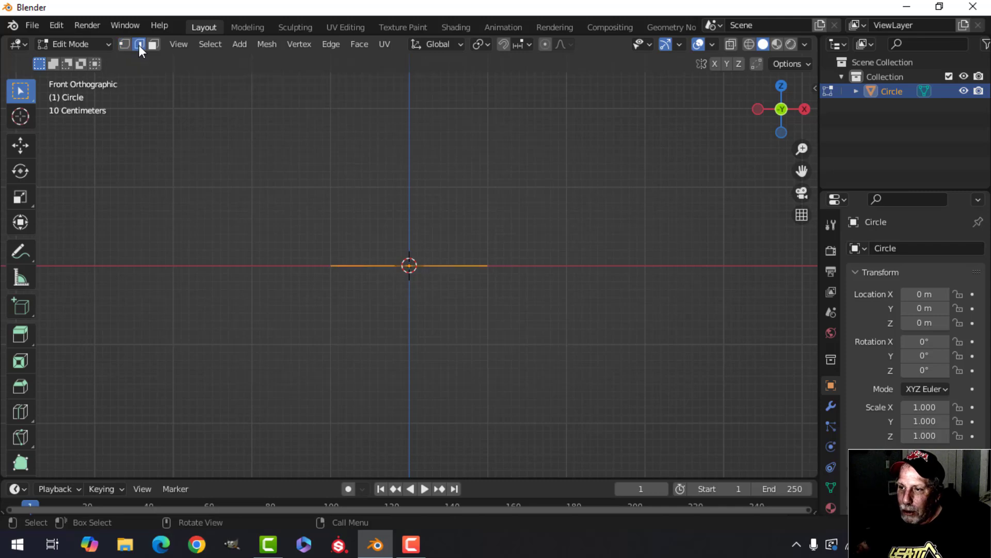
left_click(153, 45)
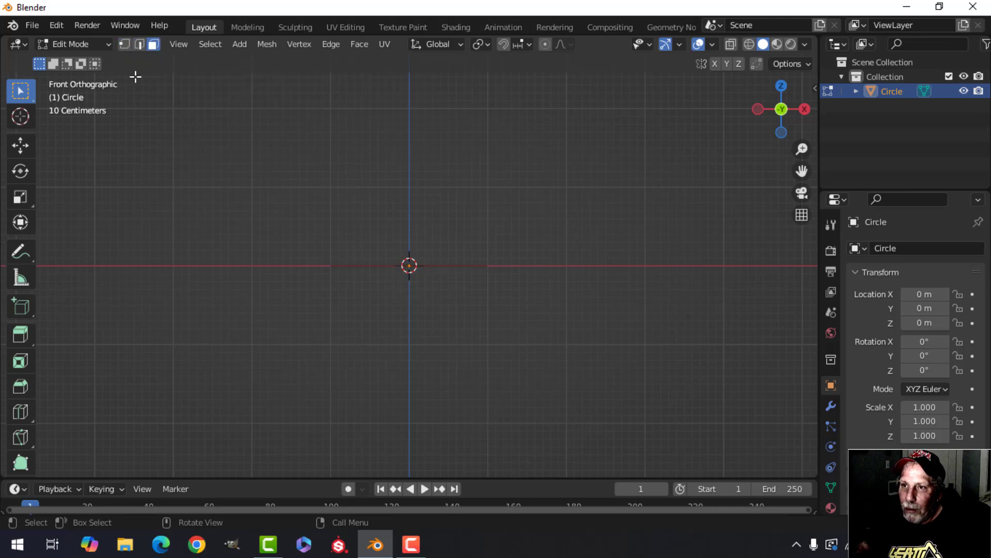
left_click(122, 43)
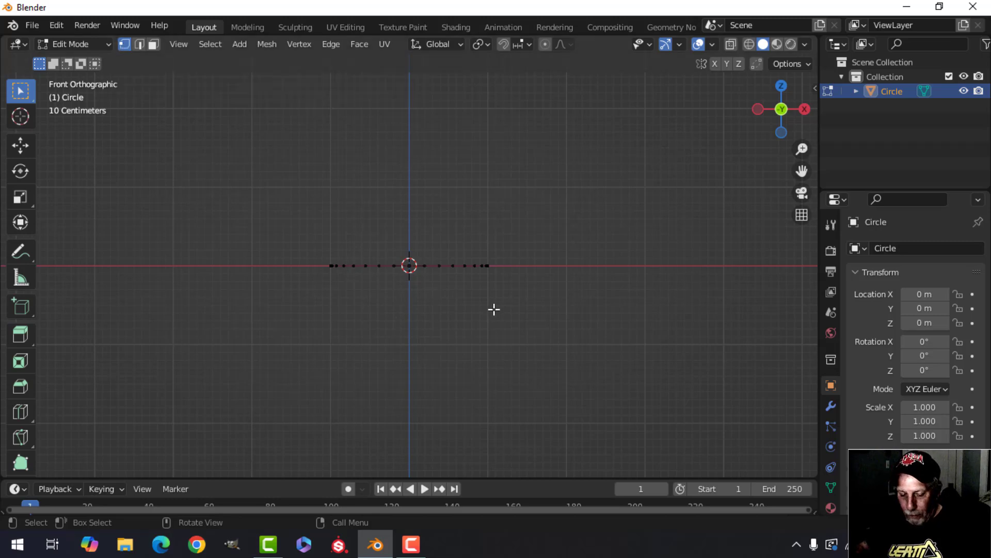
Select all of the circle's vertices and enable the Move object gizmo in the viewport
key("a")
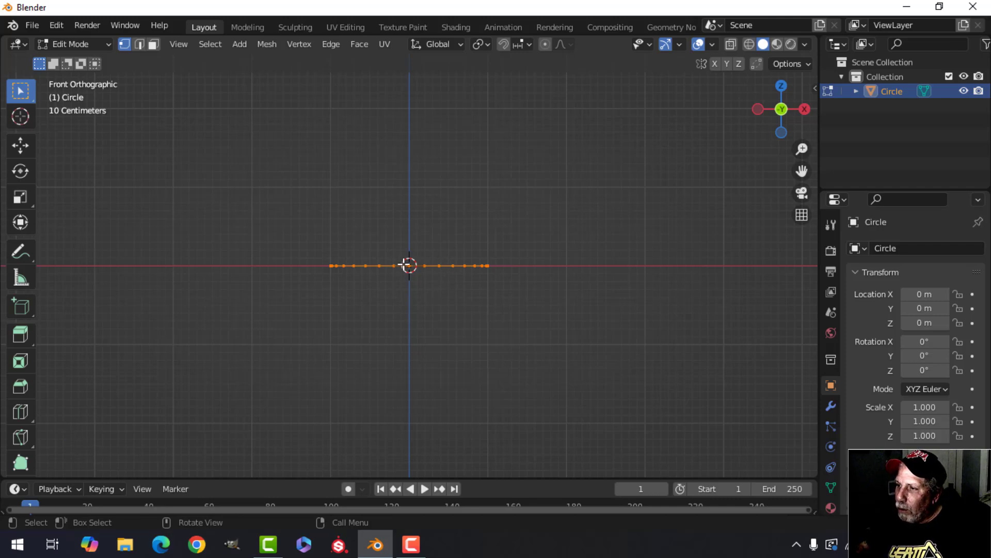
left_click(680, 44)
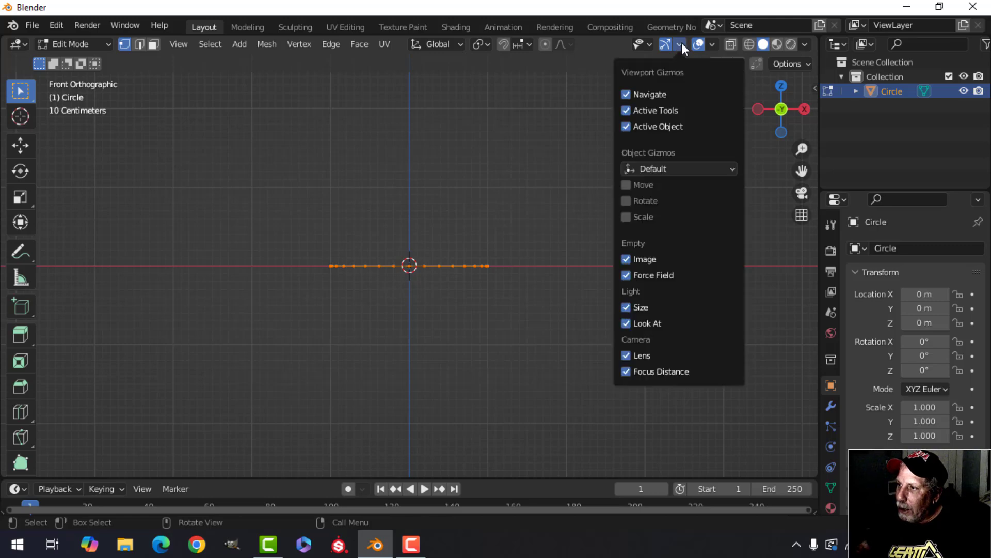
left_click(635, 184)
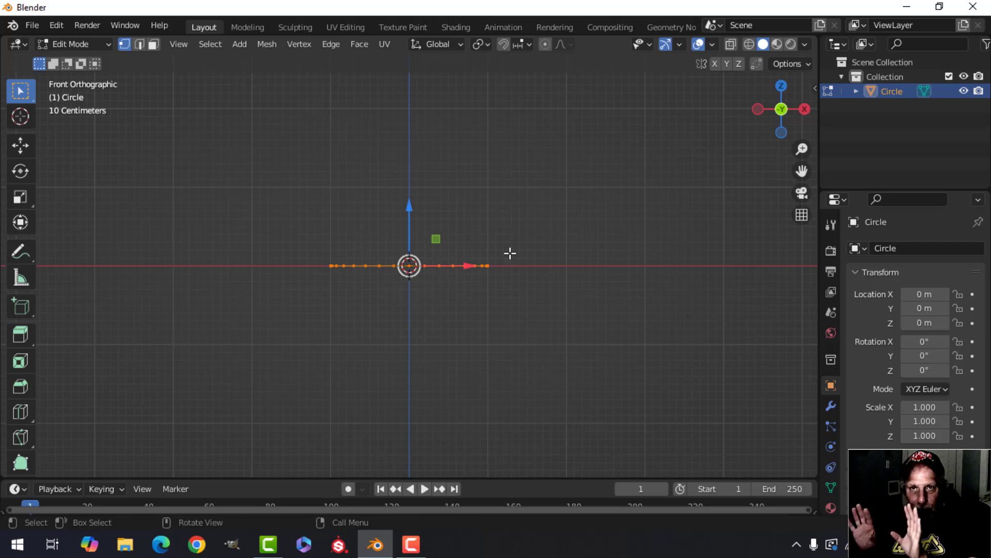
Rotate the selected circle vertices 90 degrees about the X axis so the circle stands upright
key("r")
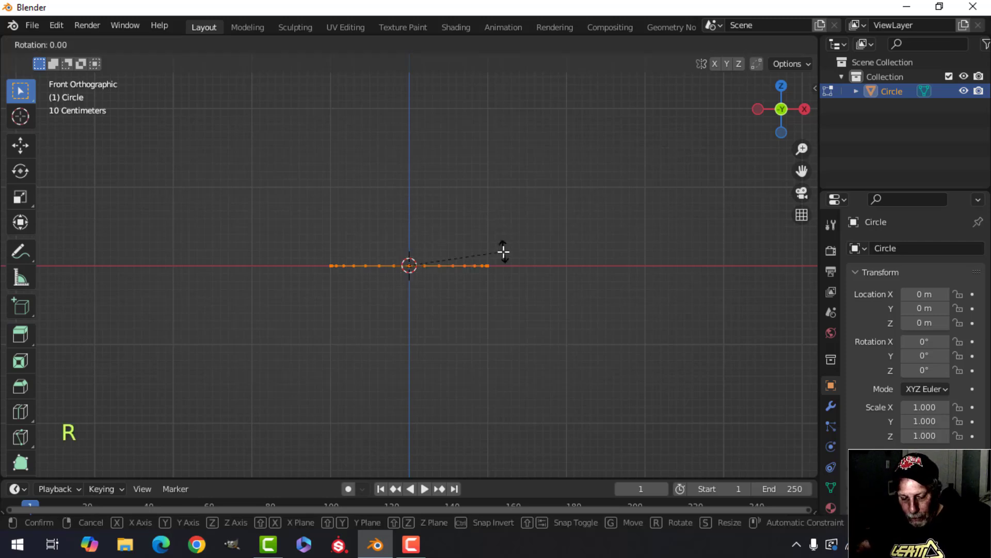
key("x")
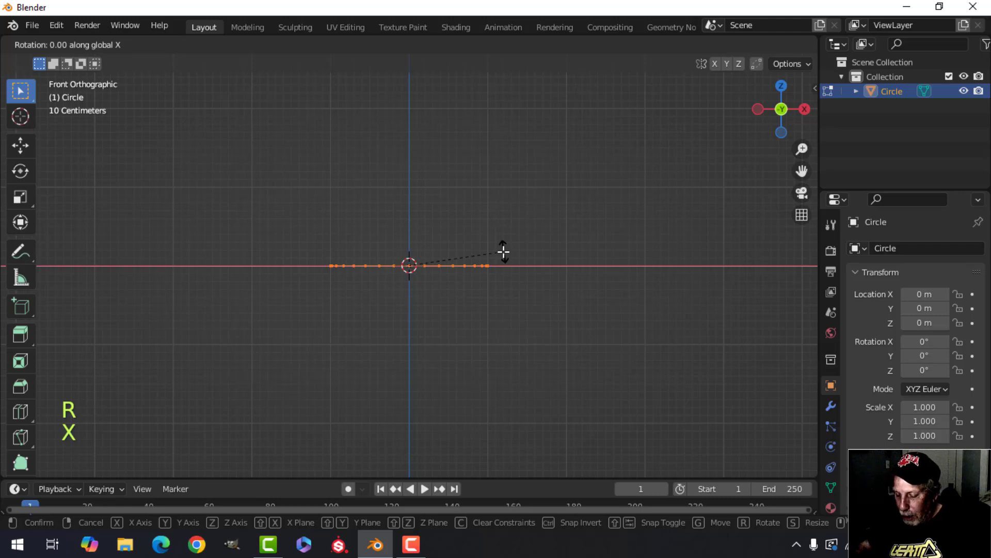
type("90")
key("Return")
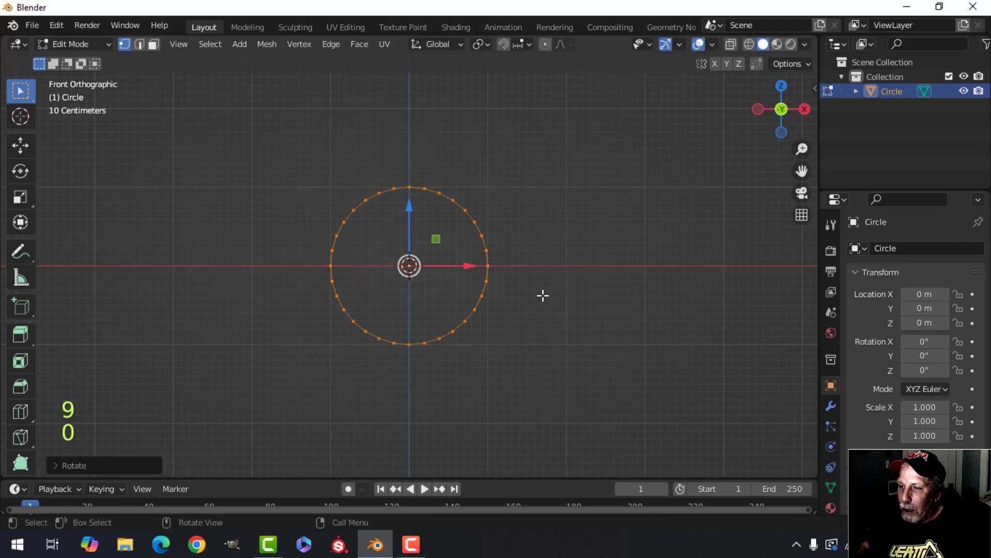
Delete the vertices of the circle's lower half below the X axis, keeping the two side vertices on the axis
key("alt+a")
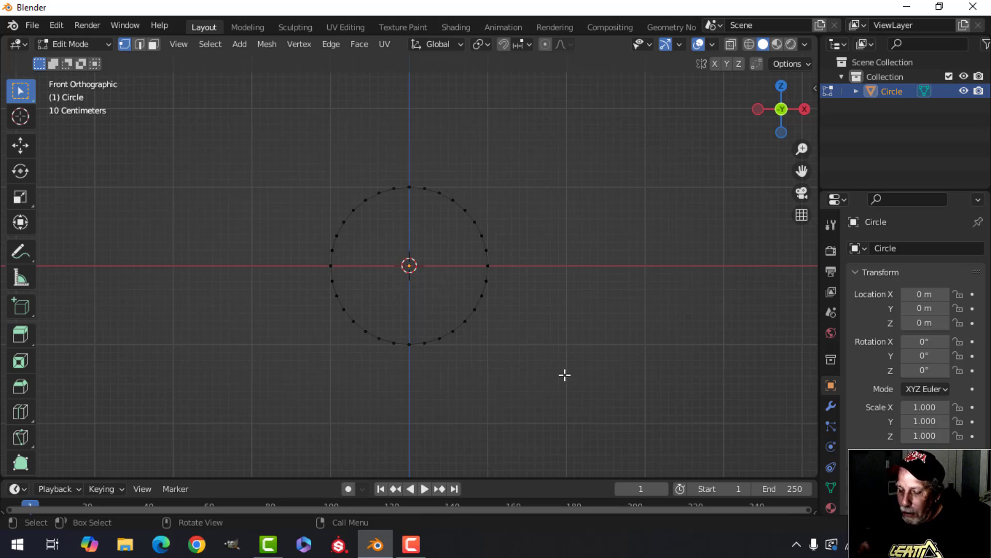
key("b")
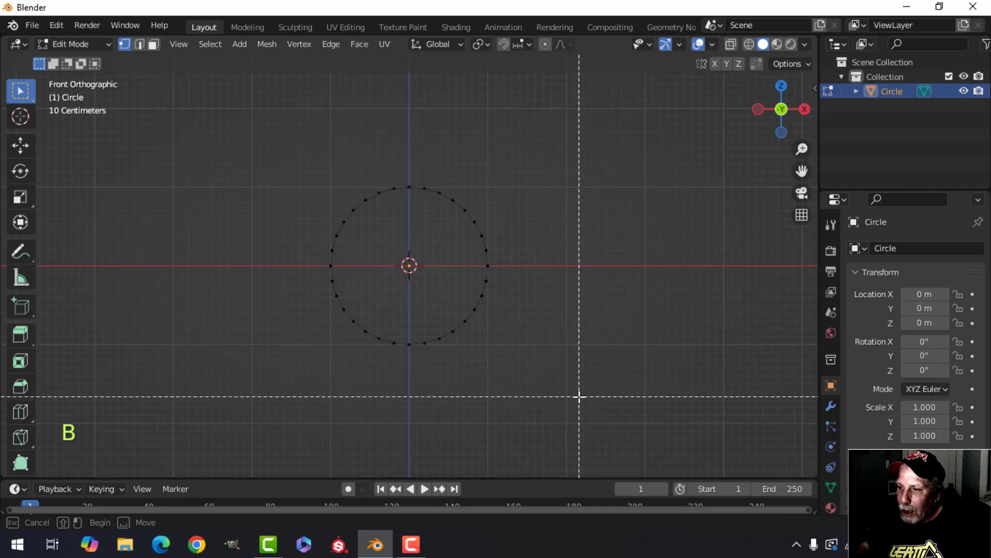
left_click_drag(579, 396, 286, 274)
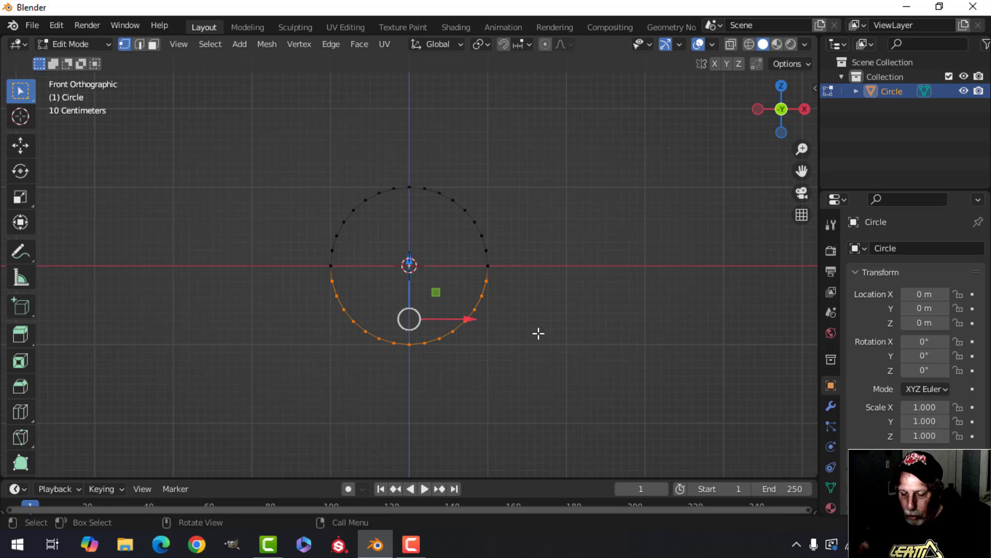
key("x")
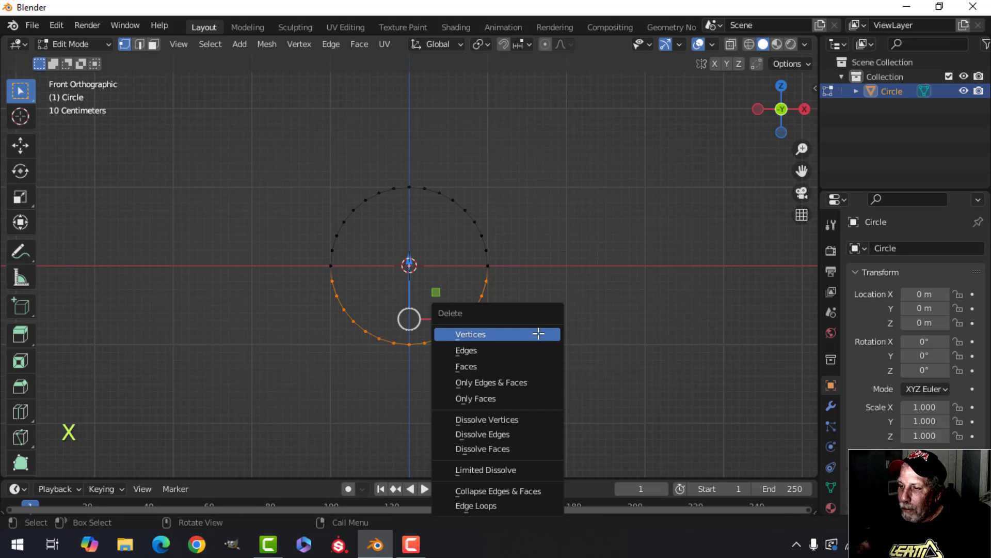
left_click(478, 333)
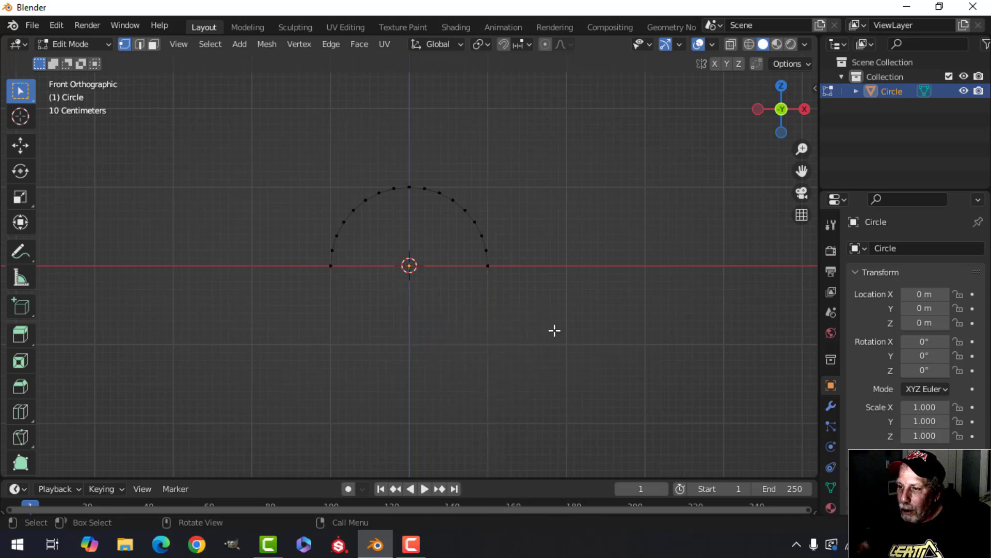
Select all of the half-circle's vertices and move them straight up along Z by about two grid squares above the X axis
key("a")
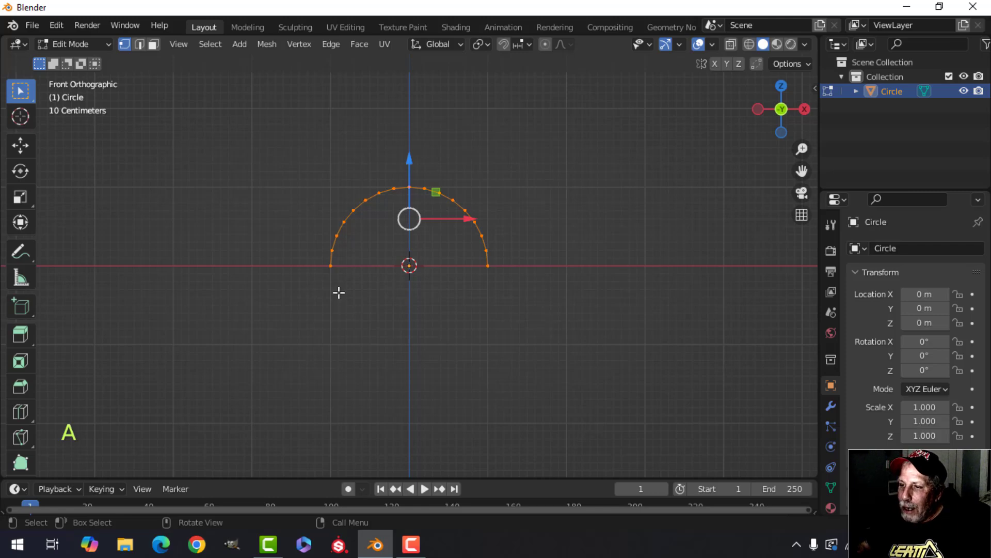
scroll(550, 239, "down", 3)
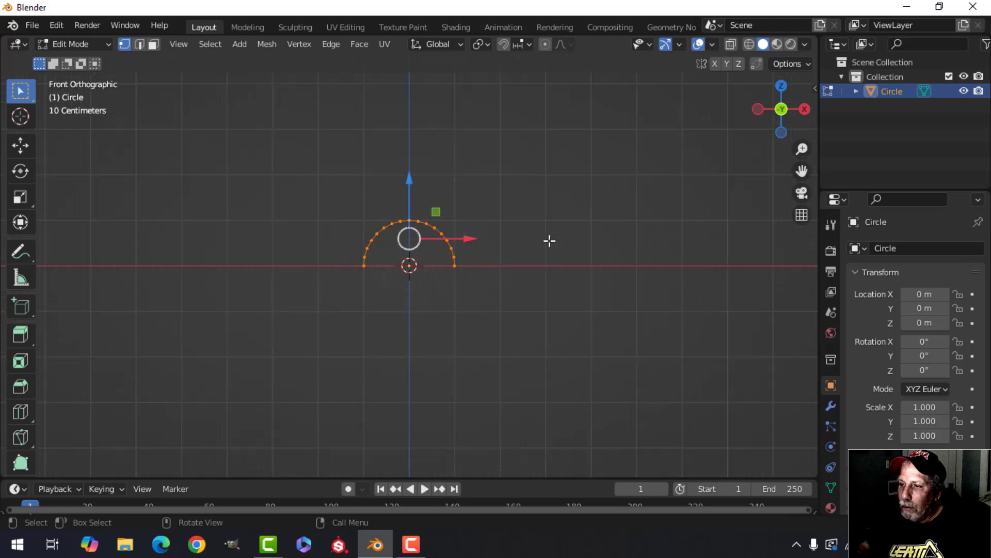
middle_click_drag(549, 239, 529, 292, "shift")
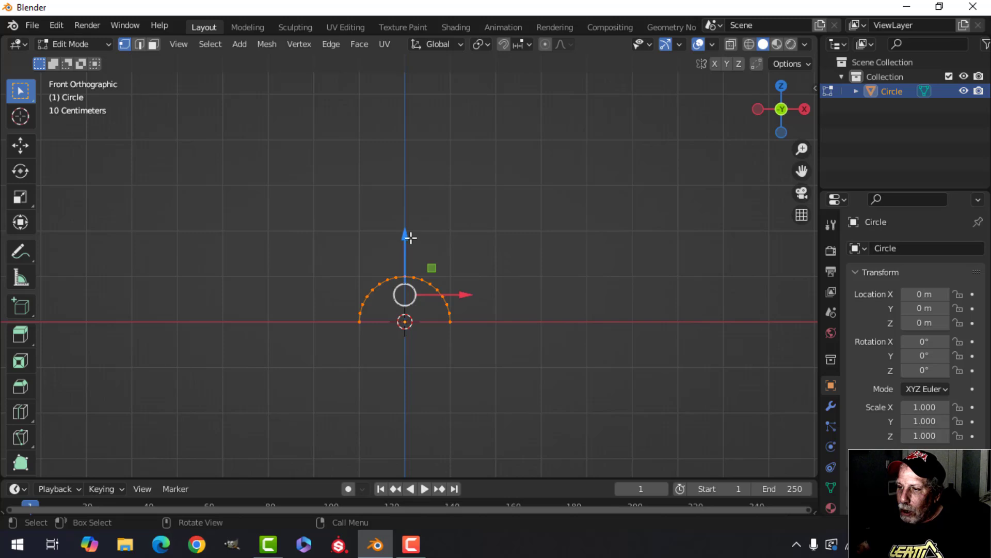
left_click_drag(406, 235, 401, 135)
scroll(431, 229, "up", 1)
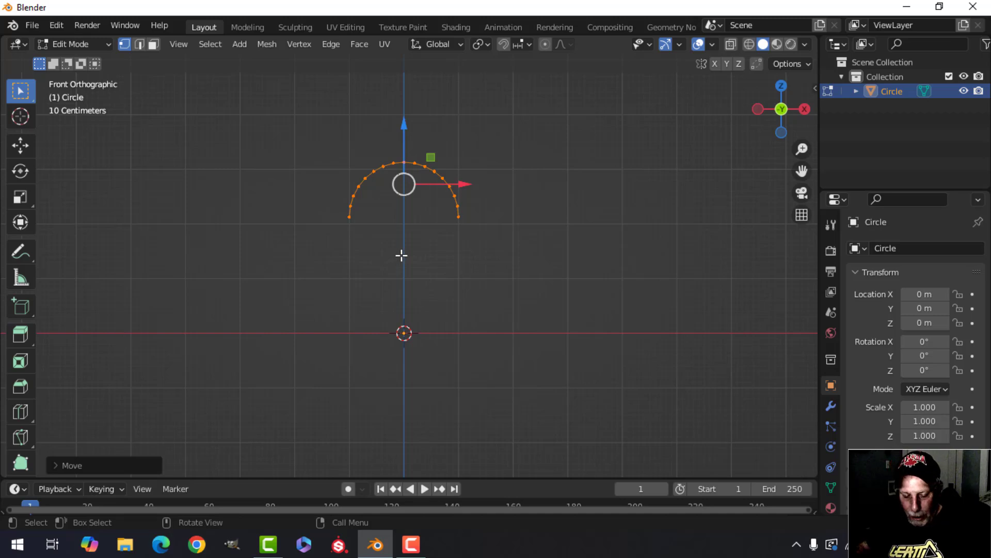
Extrude the arch's two end vertices about 2.35 m down along Z and connect the new end vertices with an edge
key("alt+a")
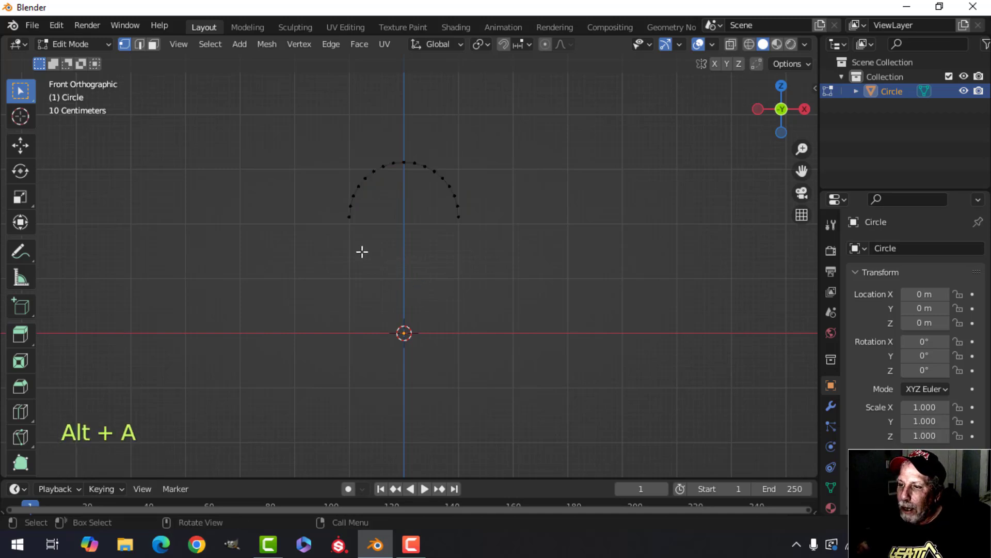
left_click(350, 217)
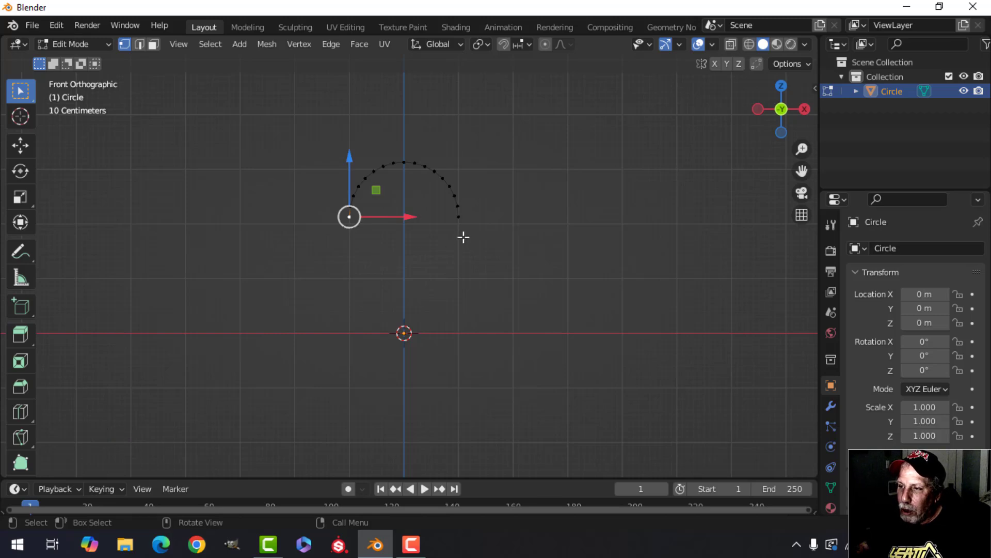
left_click(459, 217, "shift")
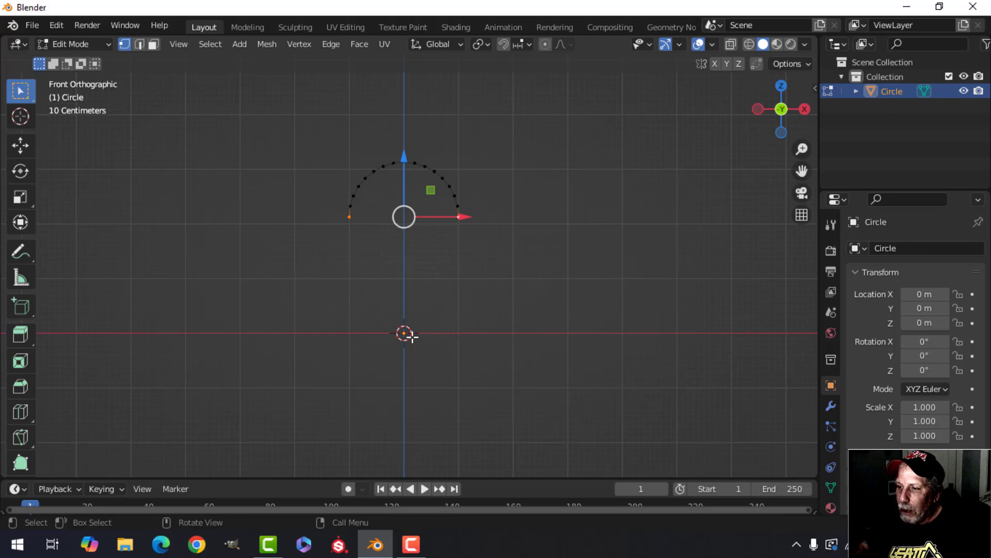
key("e")
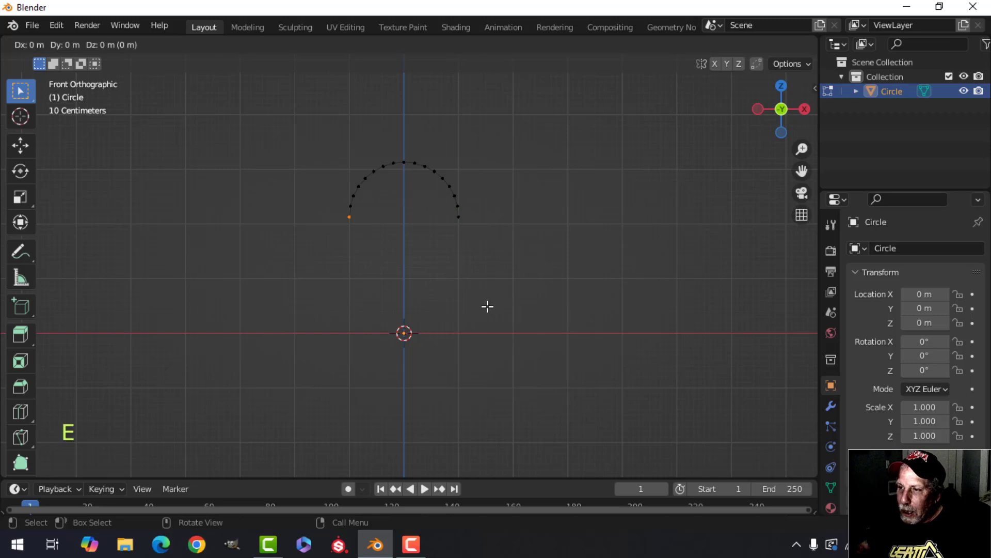
left_click(487, 306)
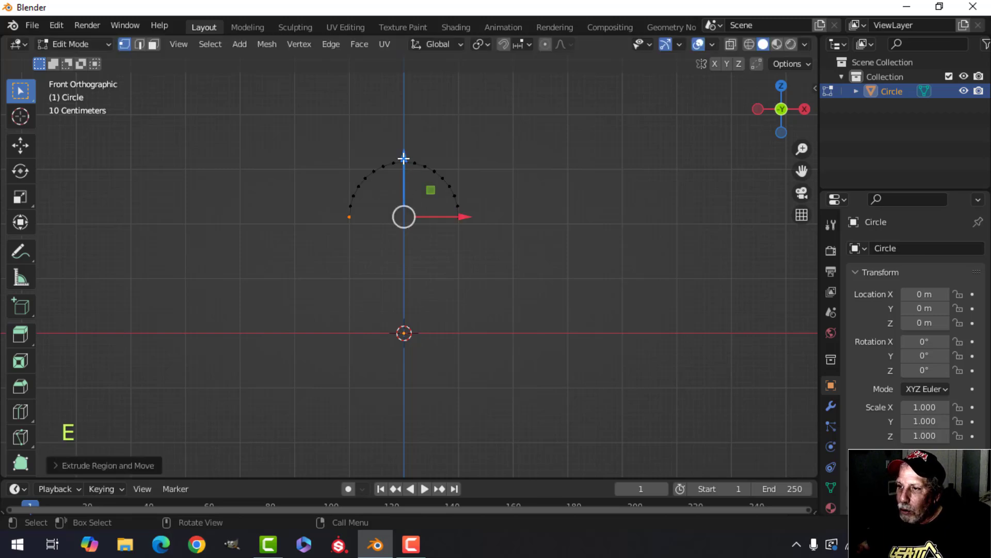
left_click_drag(404, 157, 415, 281)
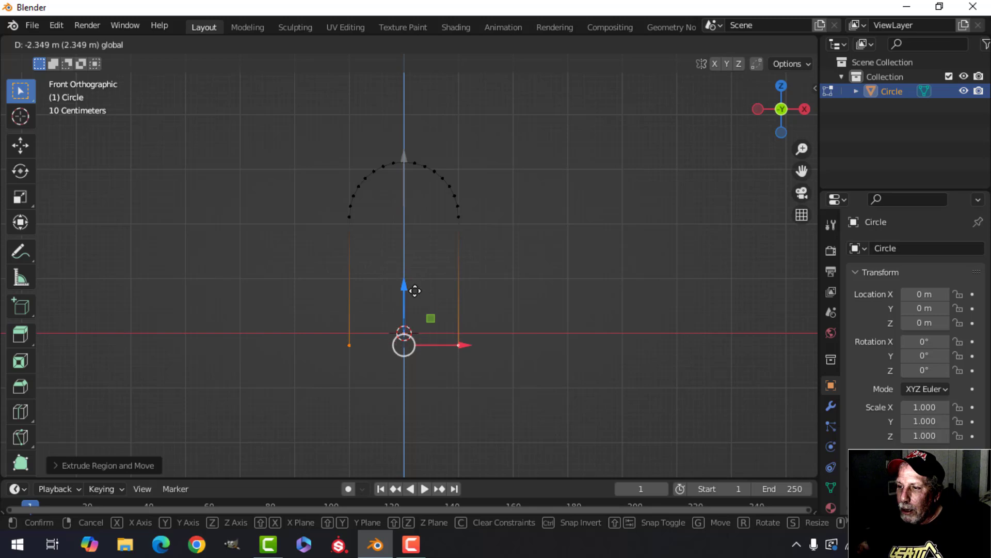
left_click(414, 291)
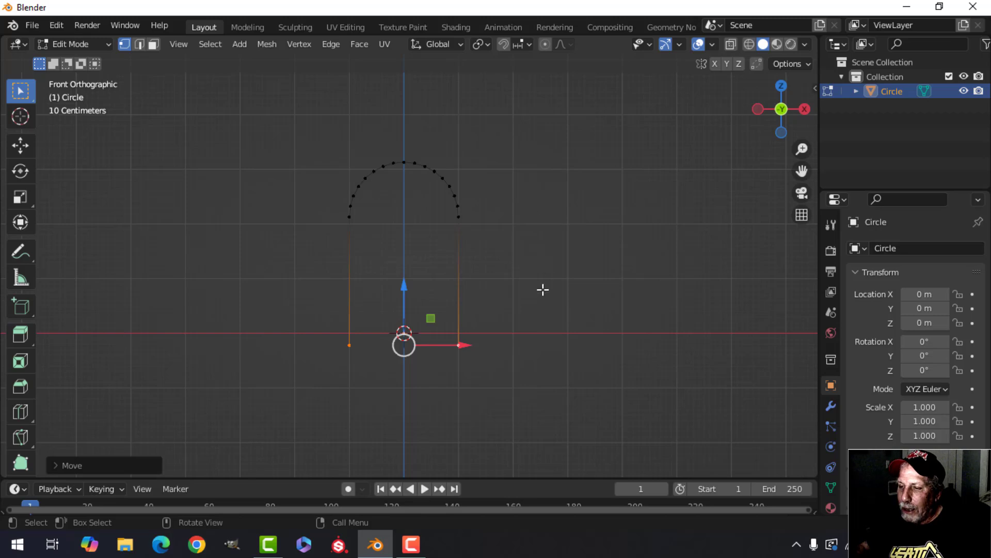
key("f")
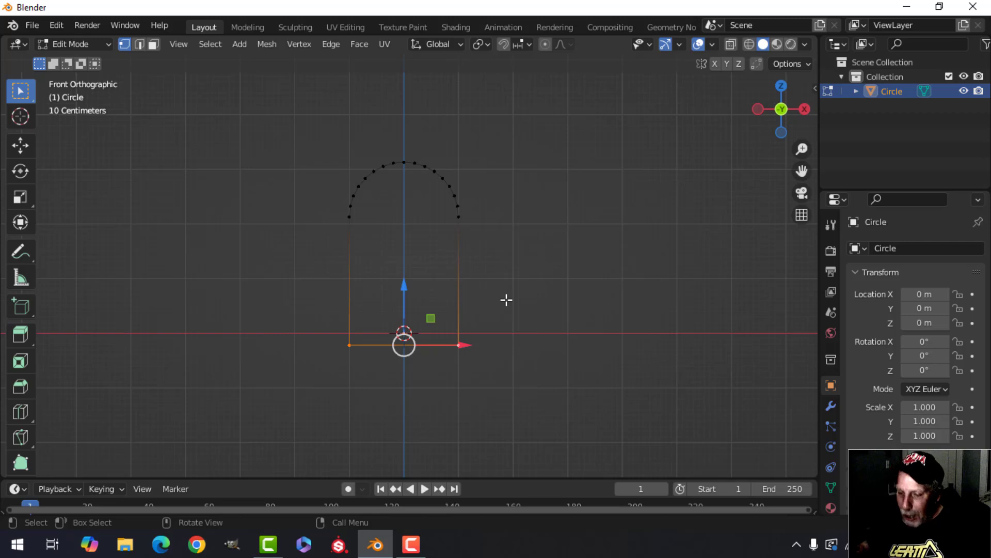
Raise the whole outline along Z until its bottom edge sits on the X axis, and fill it with a face
key("a")
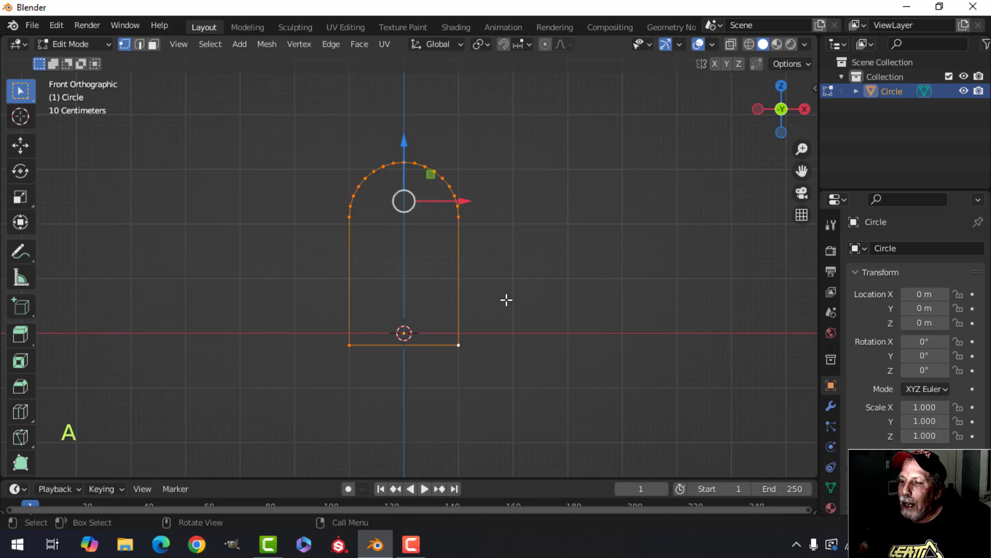
left_click_drag(403, 145, 402, 130)
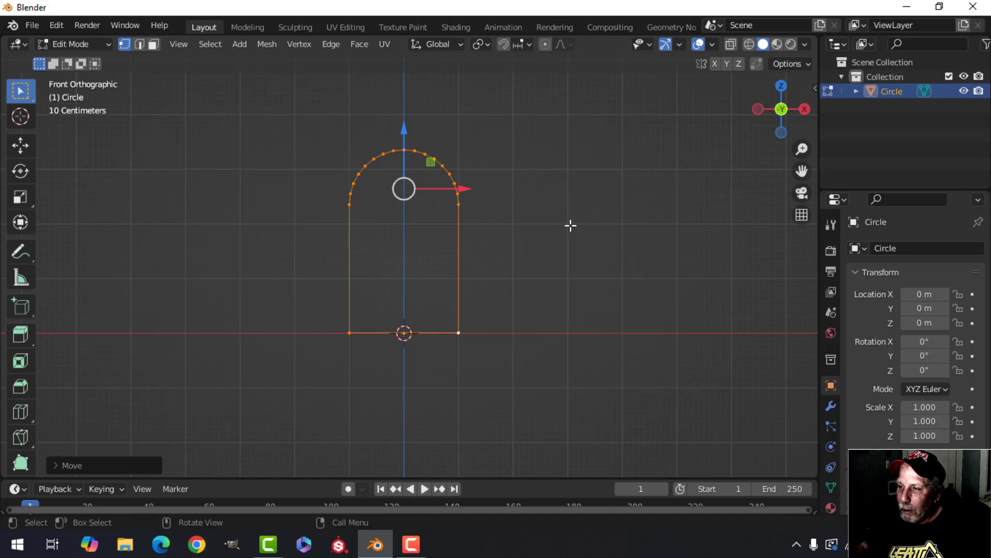
key("f")
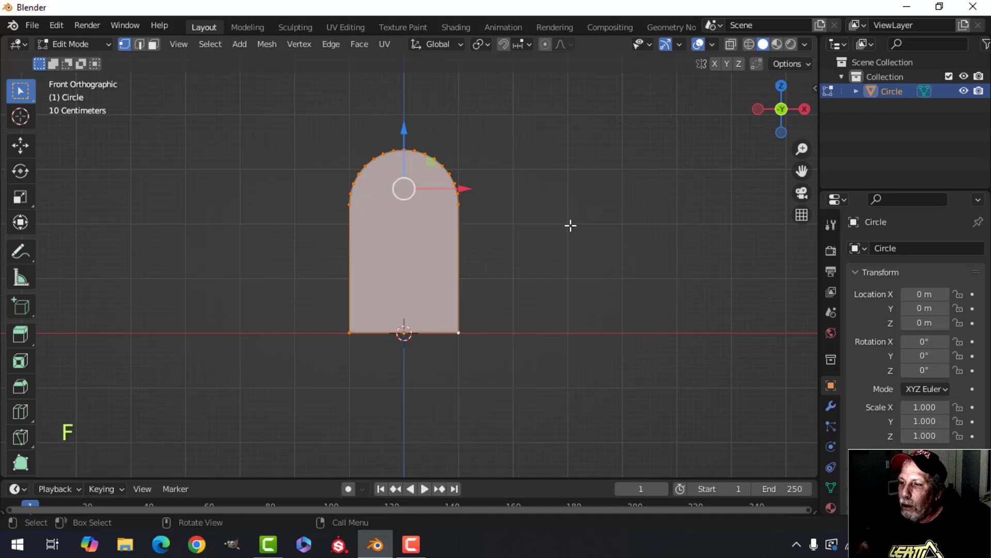
Inset the arched face with a thickness of about 0.2 m
scroll(550, 235, "up", 1)
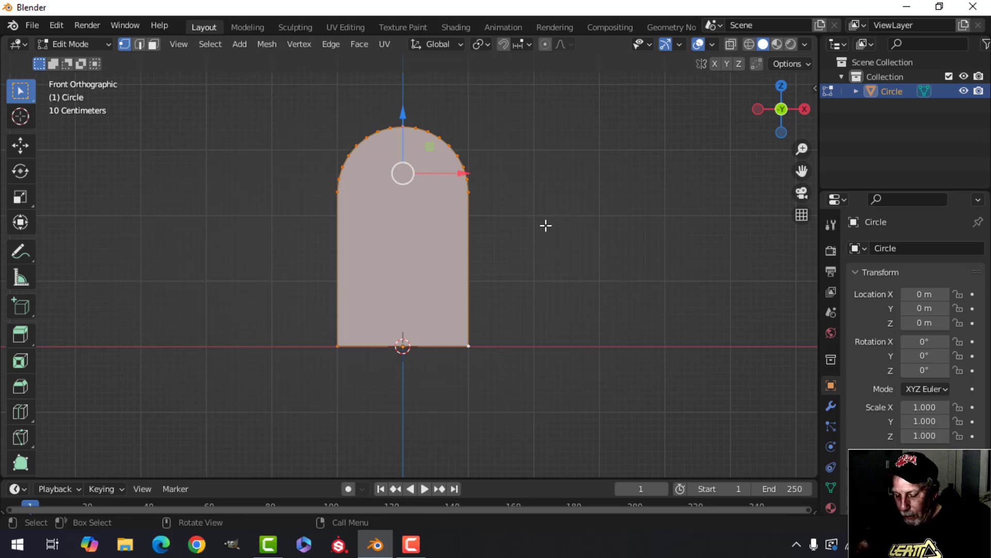
key("i")
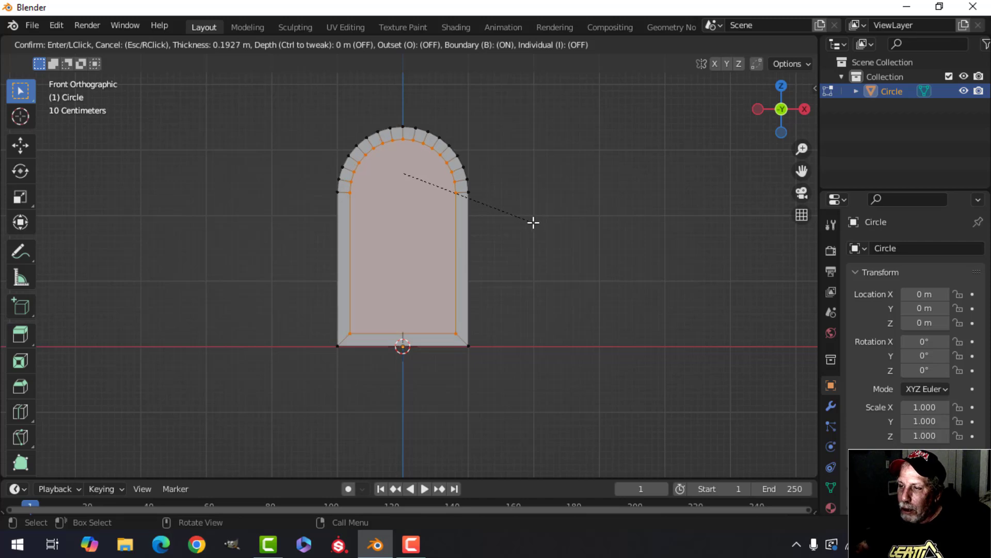
key("shift")
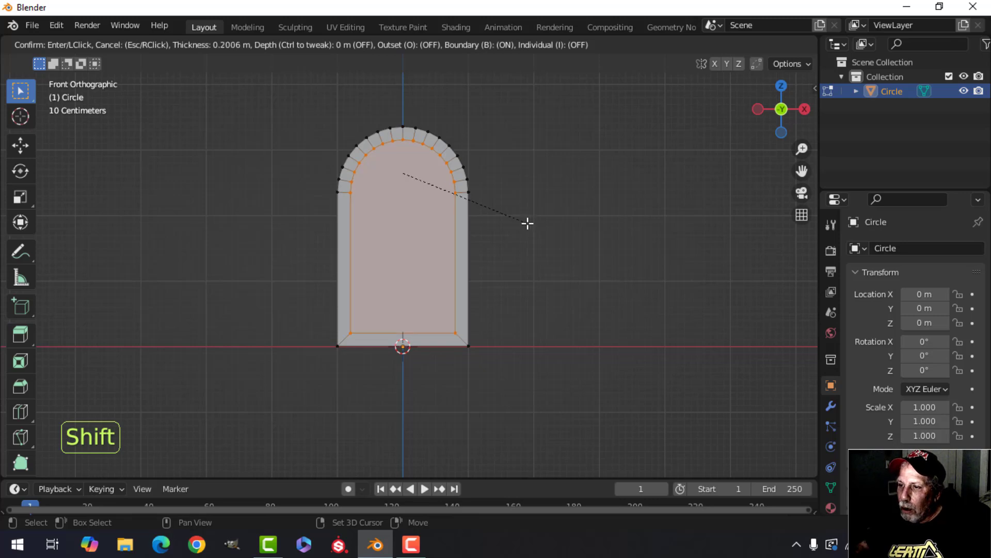
left_click(527, 223)
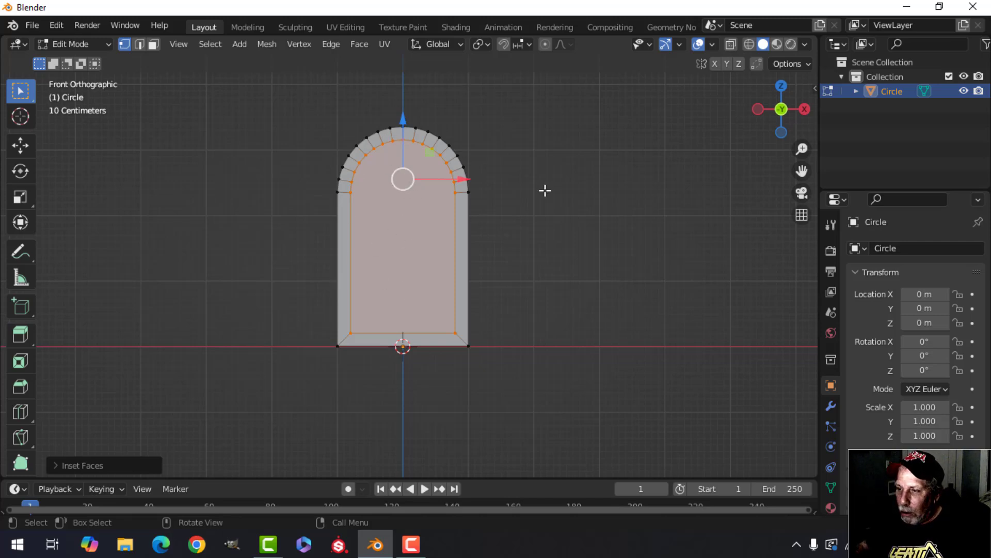
Try deleting the vertices of the inset inner face, and undo the deletion
key("x")
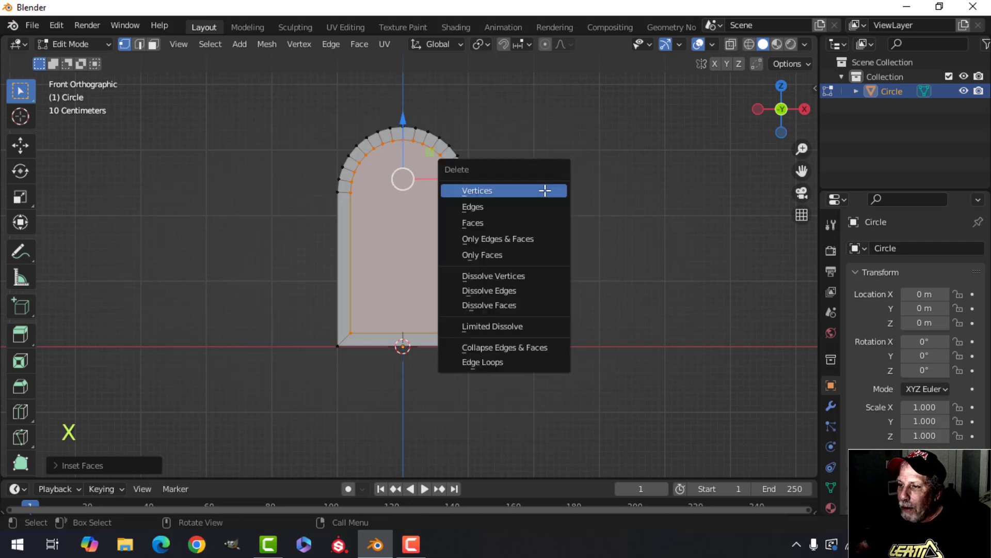
left_click(498, 189)
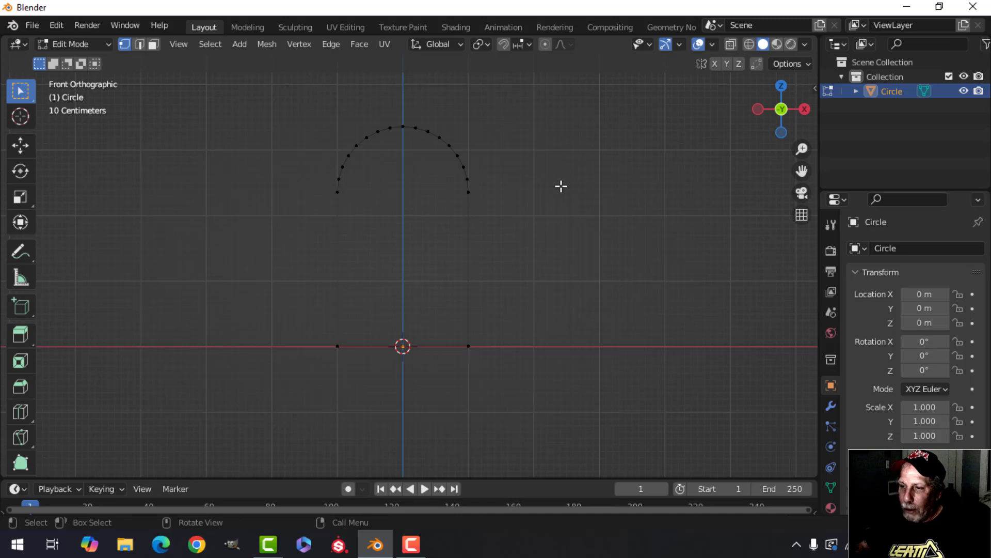
key("ctrl+z")
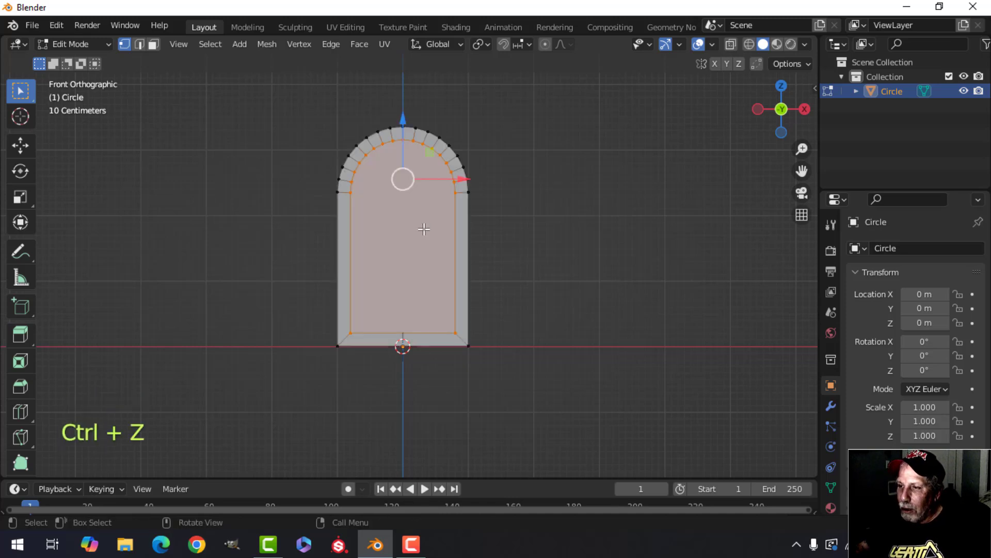
Delete only the inner face of the inset, leaving an open arched frame
key("x")
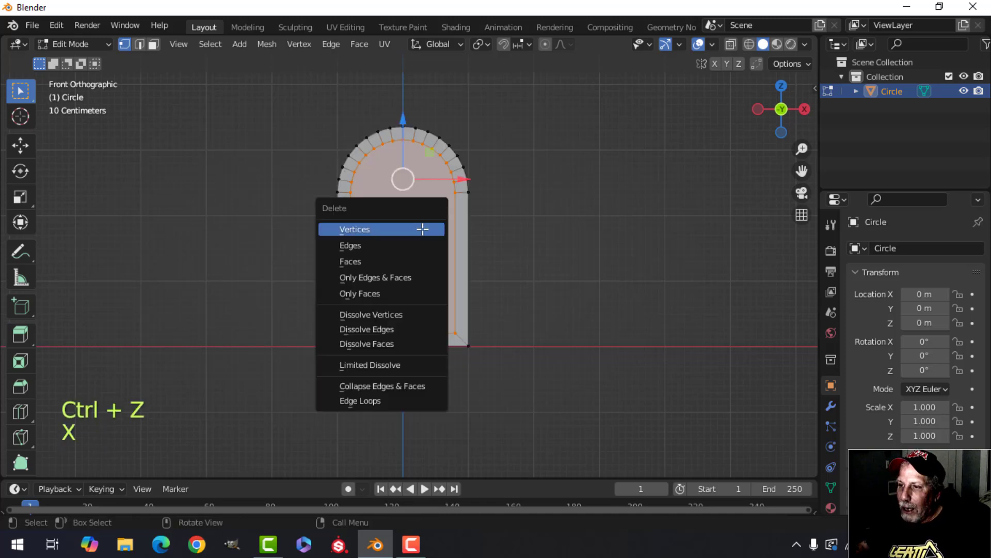
left_click(382, 259)
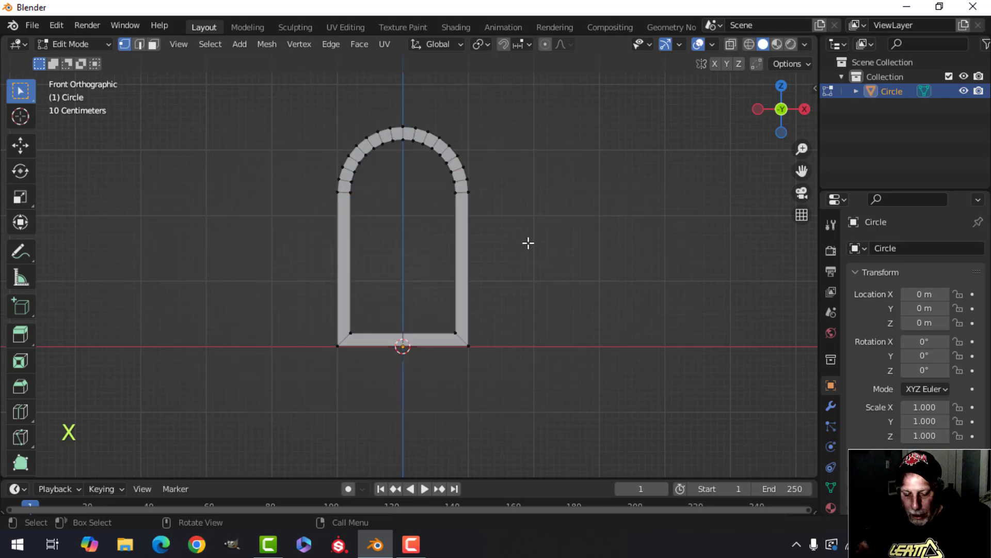
Select the entire arched frame and extrude it along the positive Y axis to give it depth
middle_click_drag(536, 239, 439, 271)
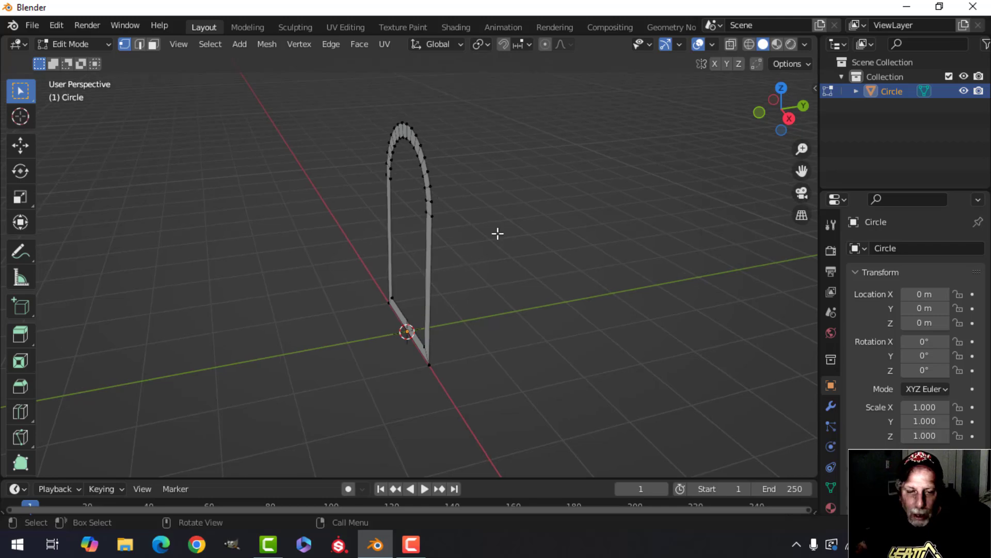
middle_click_drag(497, 234, 458, 267)
key("a")
middle_click_drag(472, 256, 480, 254)
scroll(475, 241, "down", 1)
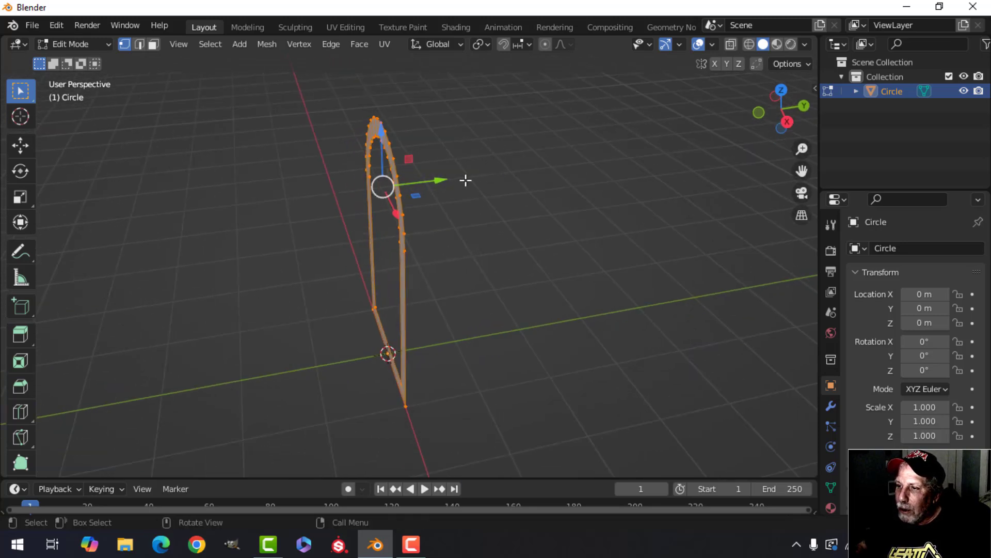
middle_click_drag(451, 184, 459, 215, "shift")
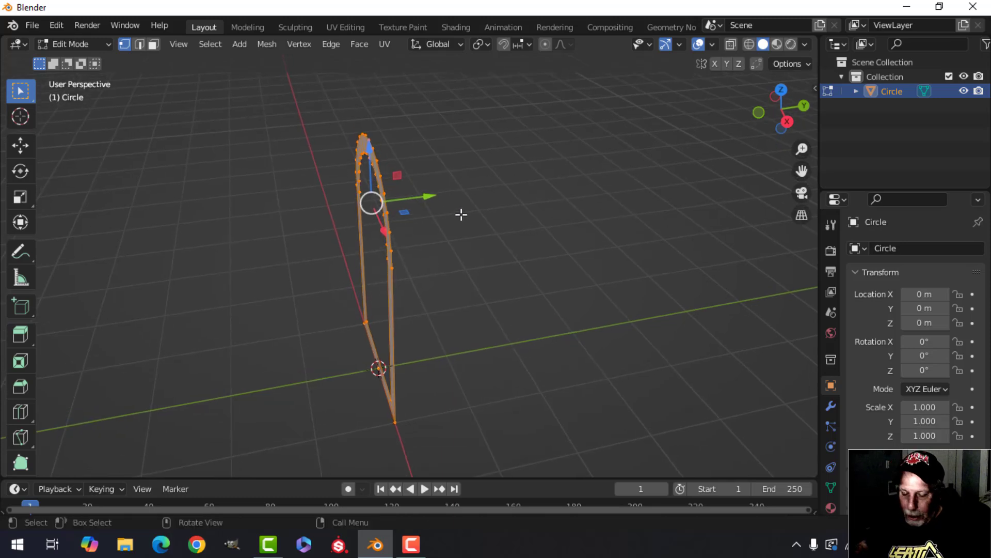
key("e")
left_click(461, 214)
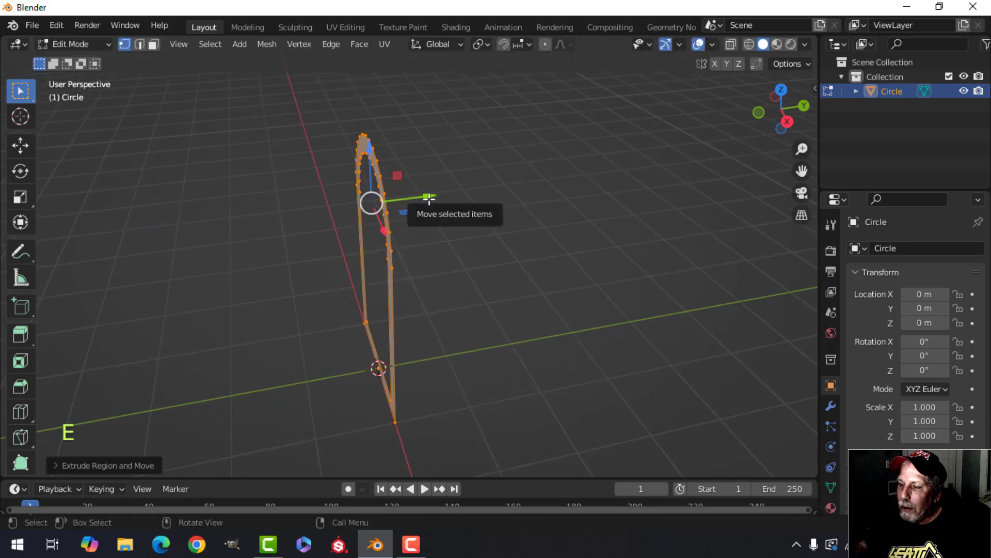
left_click_drag(429, 198, 445, 236)
Switch to face selection and delete the selected ring of extruded faces on the frame's positive Y side
middle_click_drag(445, 237, 279, 261)
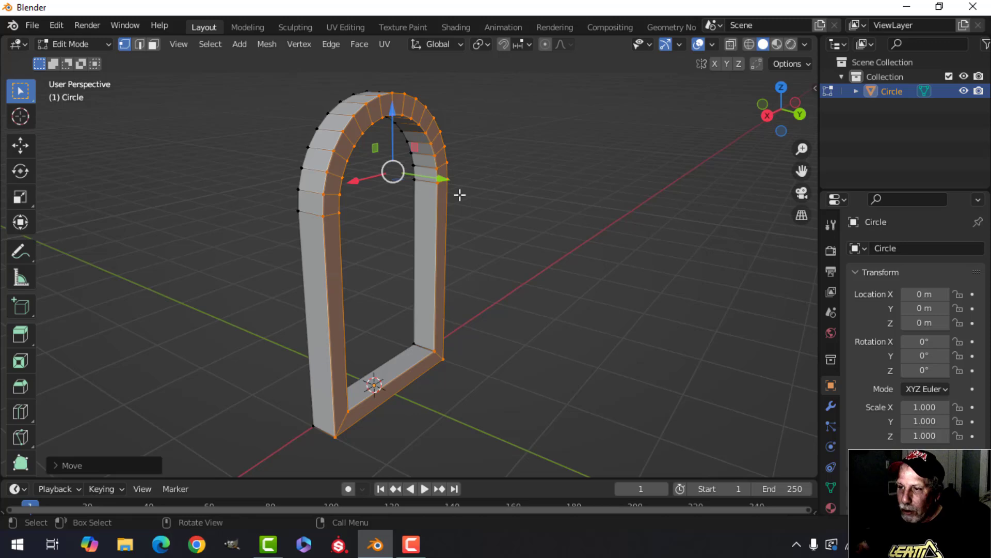
key("3")
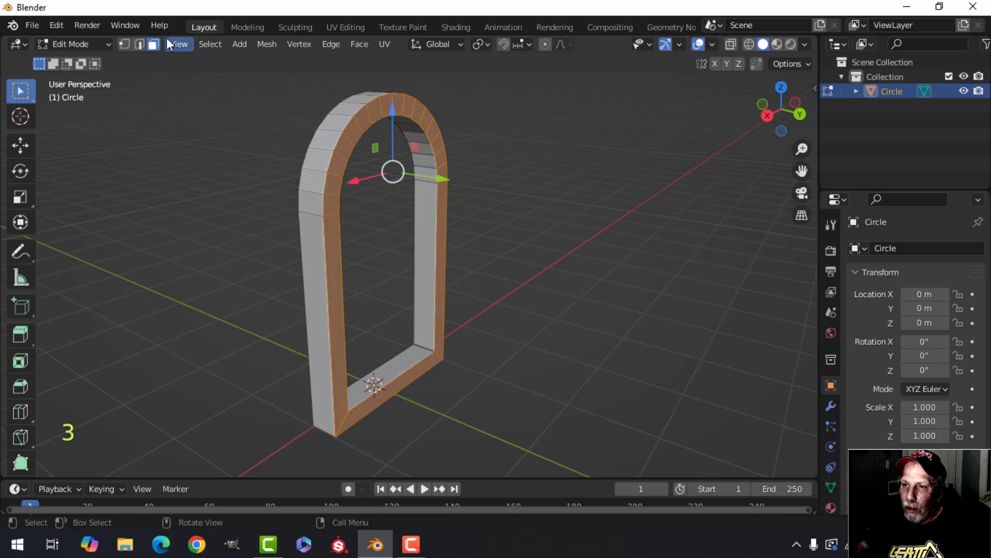
middle_click_drag(347, 174, 324, 193)
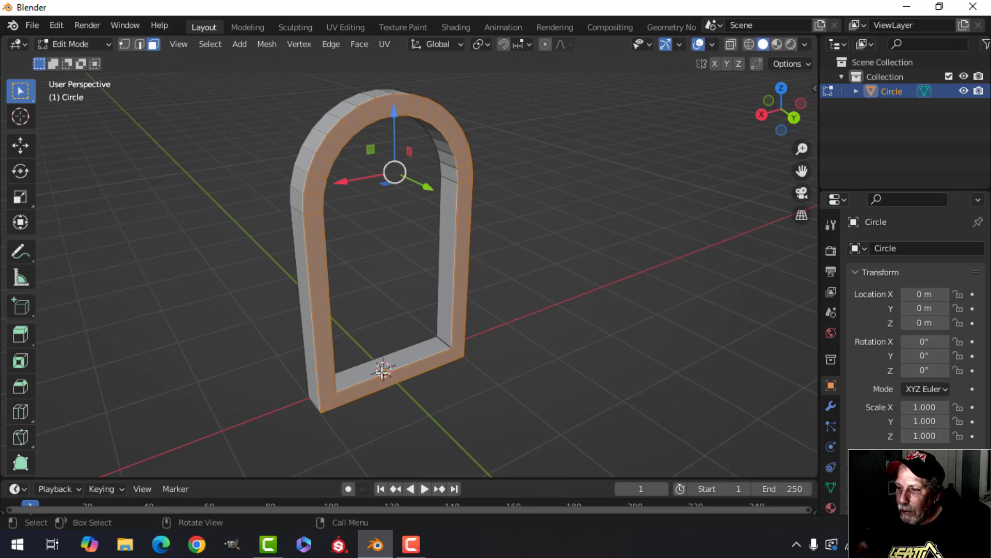
middle_click_drag(439, 134, 494, 195)
key("x")
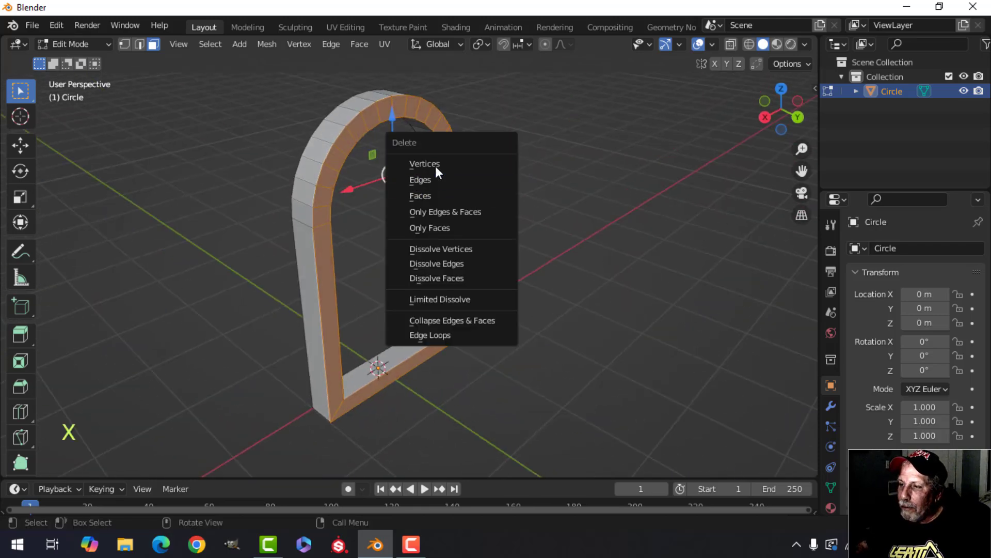
left_click(431, 195)
Switch to edge selection and select the inner front edge loop of the arched frame
middle_click_drag(431, 195, 565, 186)
middle_click_drag(486, 259, 398, 237)
scroll(427, 246, "up", 1)
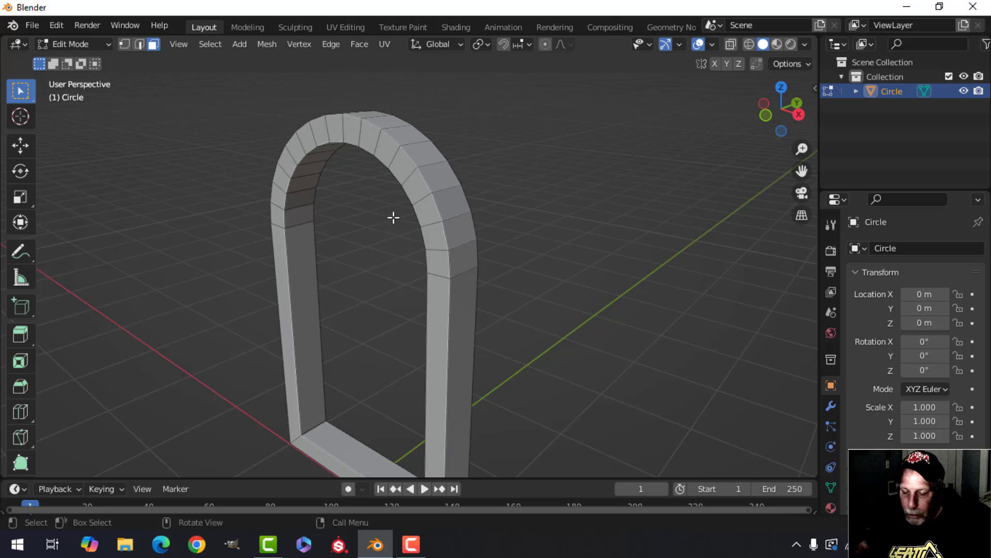
key("2")
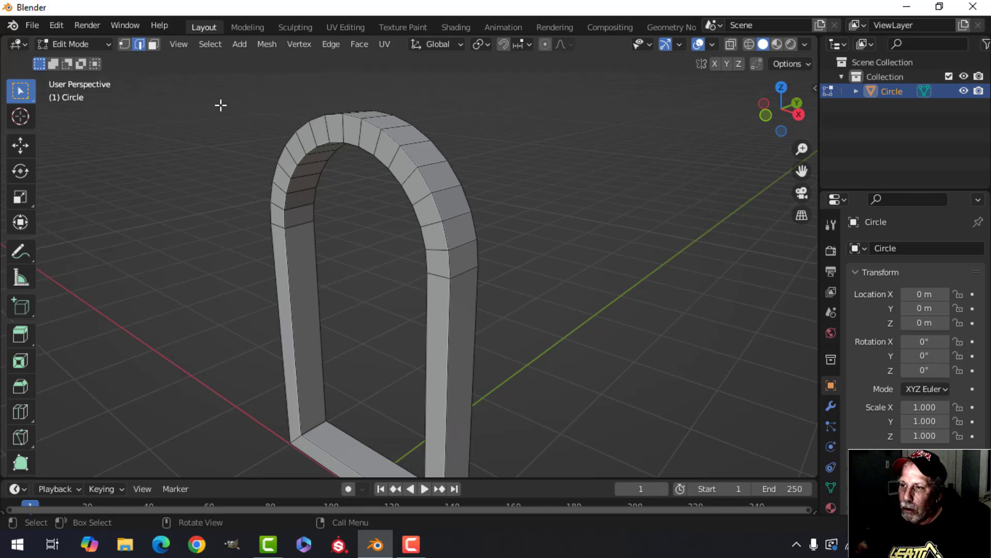
left_click(465, 160, "alt+shift")
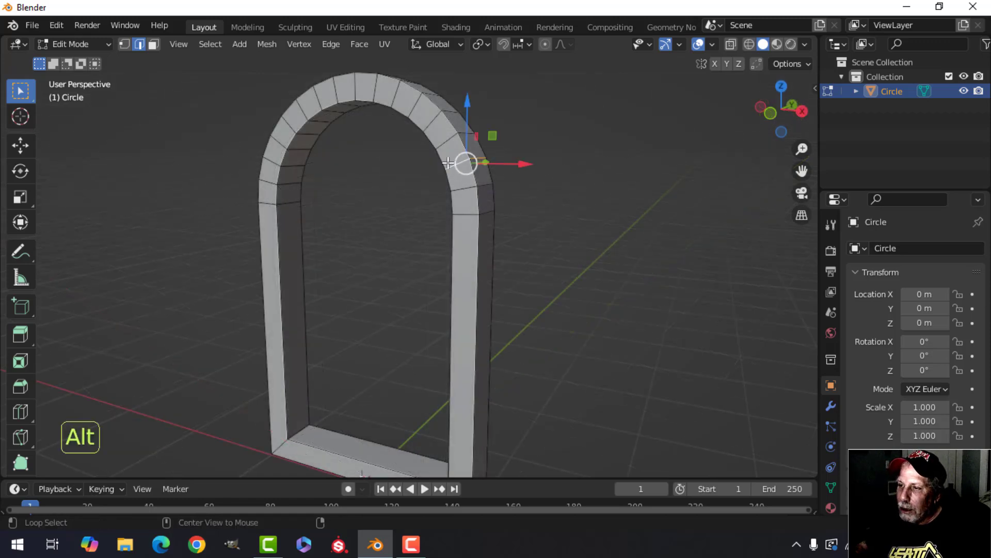
key("alt+a")
left_click(434, 142, "alt+shift")
middle_click_drag(531, 201, 500, 209)
middle_click_drag(501, 242, 521, 265, "shift")
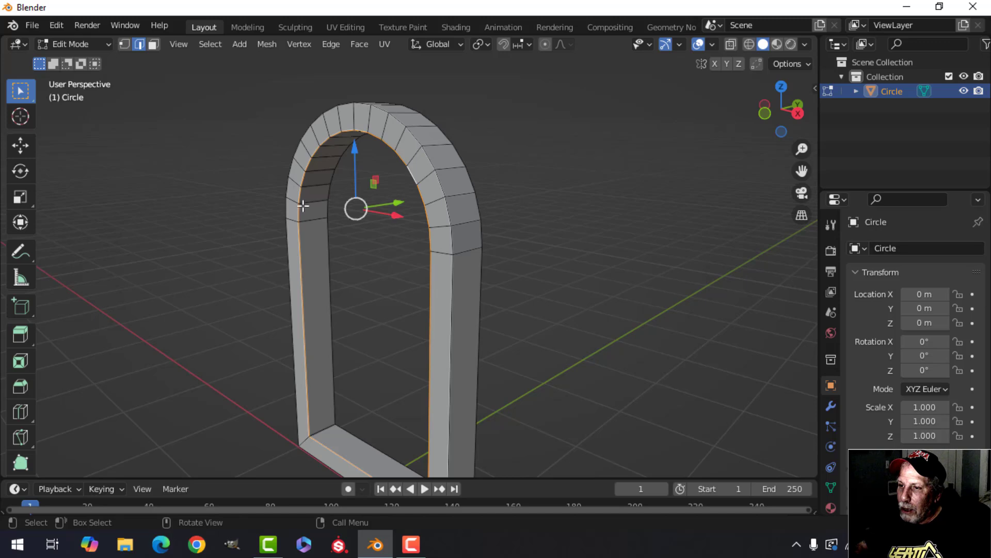
middle_click_drag(517, 311, 536, 334, "shift")
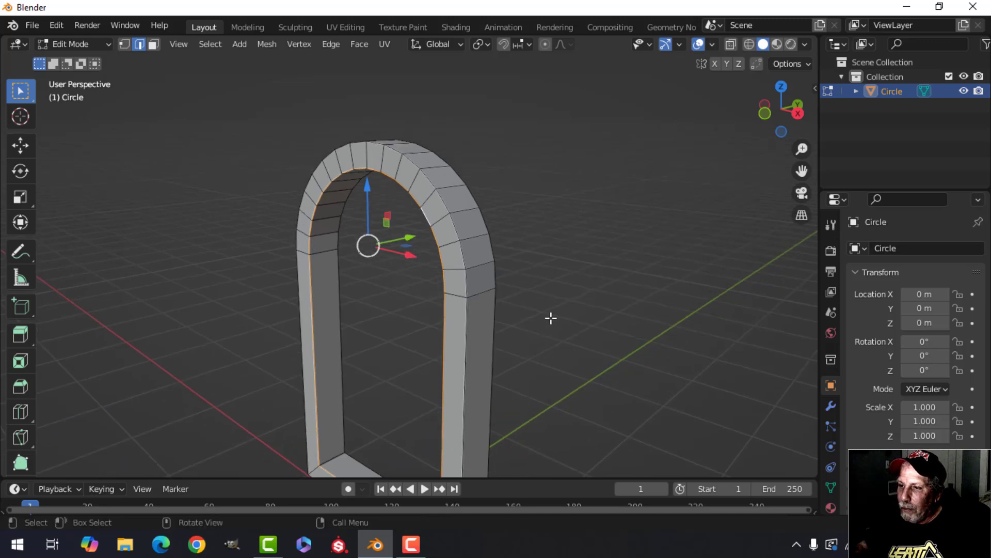
Bevel the selected loop with a single segment to chamfer the frame's inner front edge, and return to Object Mode
key("ctrl+b")
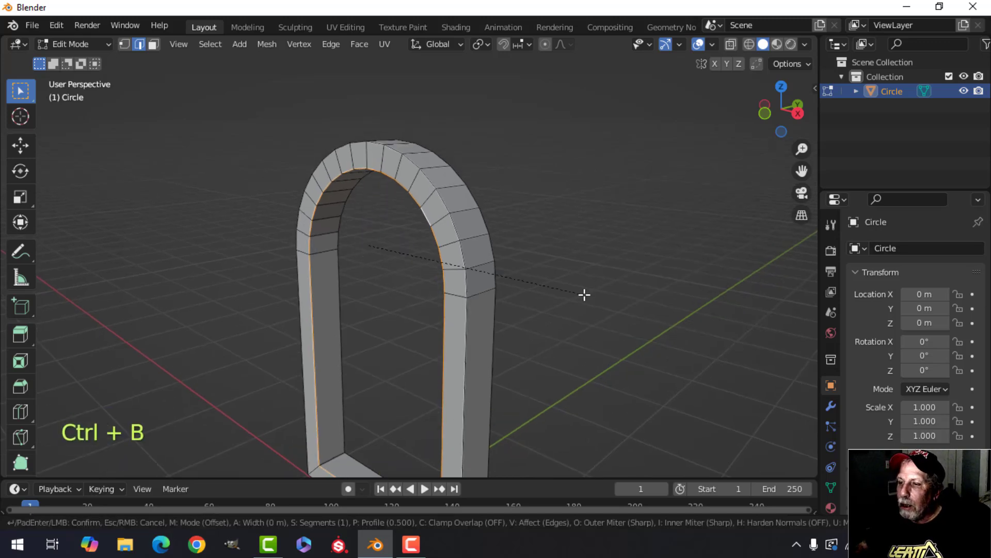
key("shift")
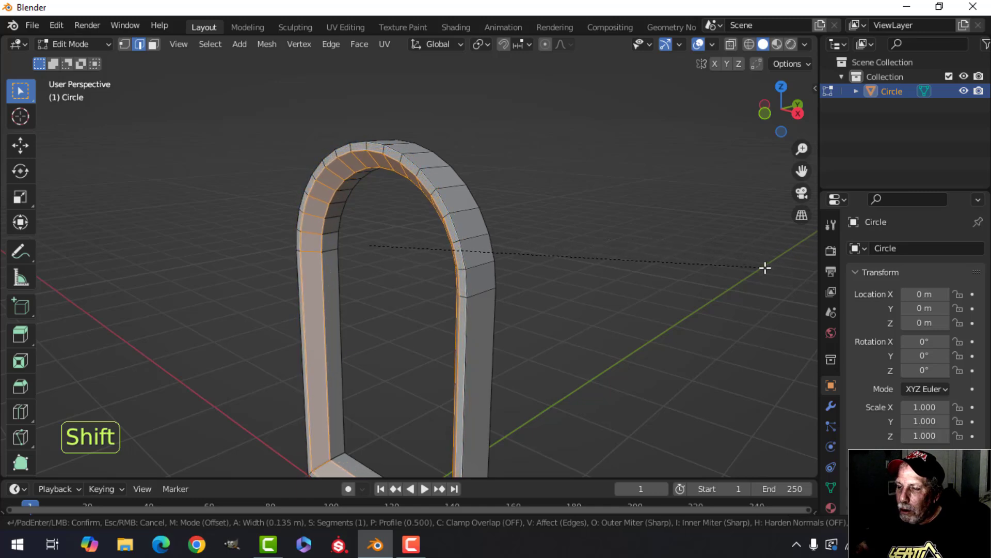
left_click(726, 272)
middle_click_drag(427, 270, 454, 287)
key("alt+a")
key("Tab")
scroll(488, 238, "up", 2)
scroll(432, 277, "up", 2)
scroll(444, 277, "up", 1)
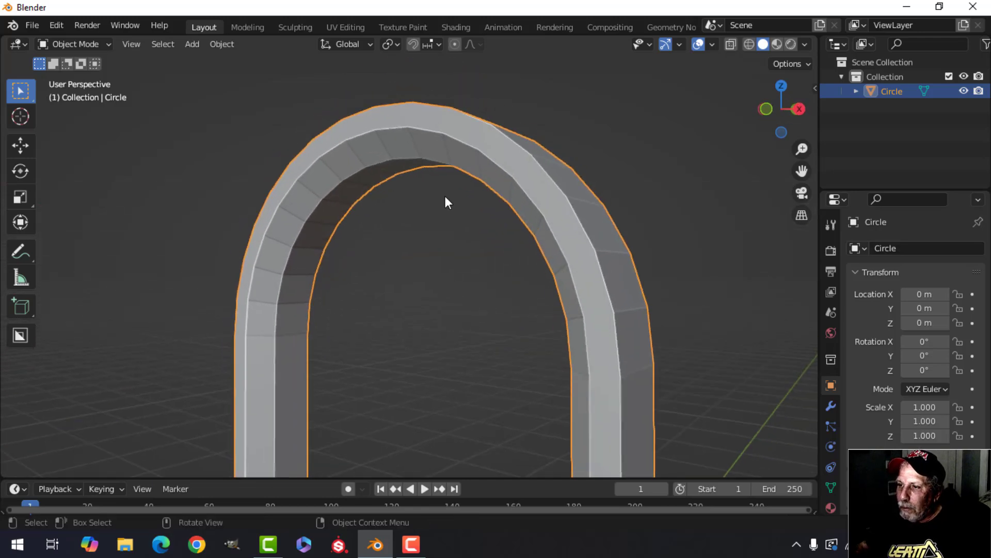
scroll(444, 196, "down", 2)
middle_click_drag(413, 224, 414, 168, "shift")
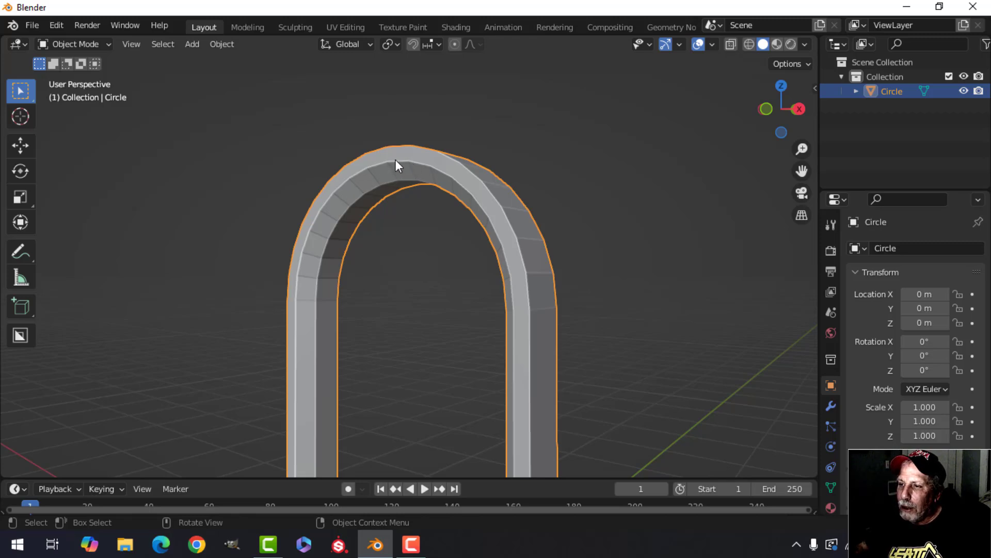
Shade the arched frame smooth
right_click(395, 160)
left_click(395, 160)
middle_click_drag(446, 221, 310, 276)
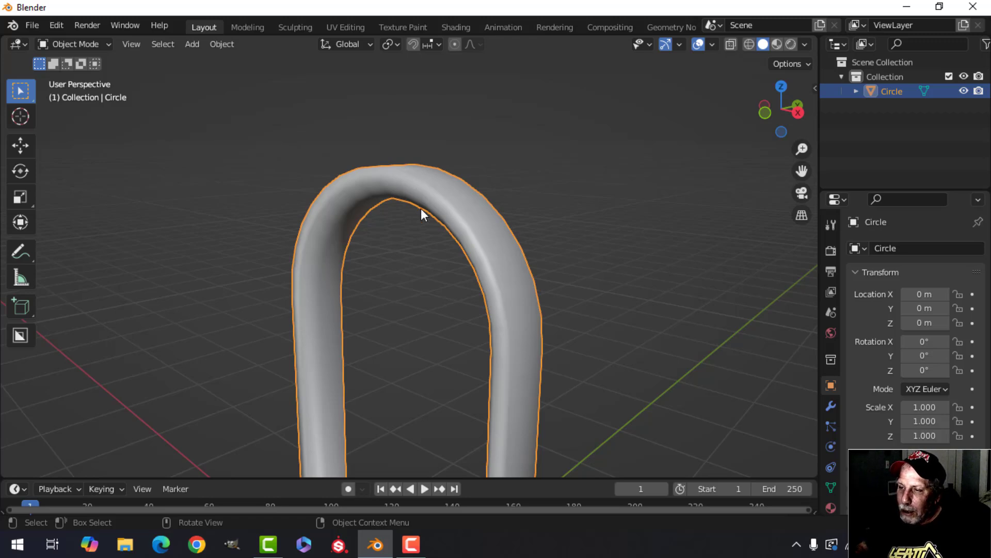
In Edit Mode, select the frame's outer front edge loop and the two edge loops bordering the chamfer
key("Tab")
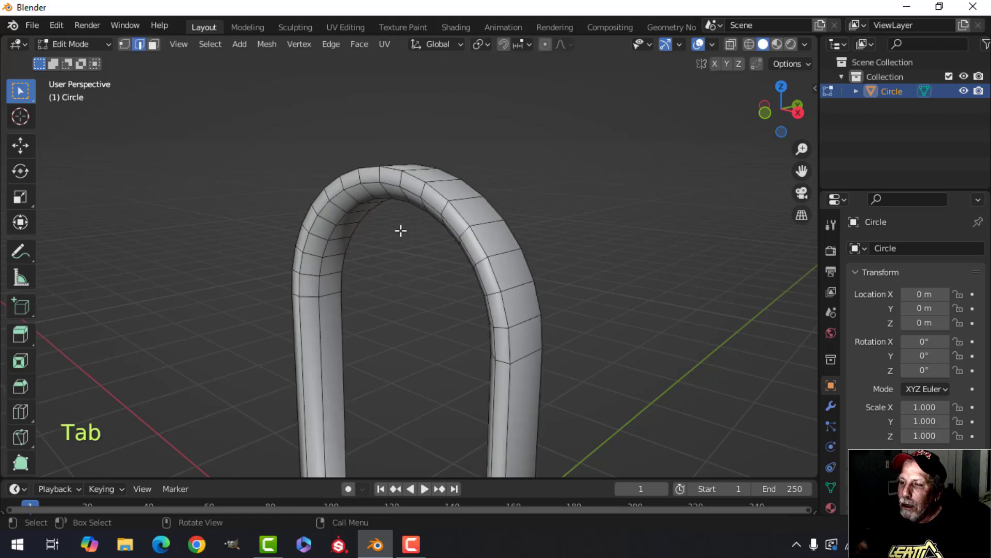
middle_click_drag(401, 230, 435, 250)
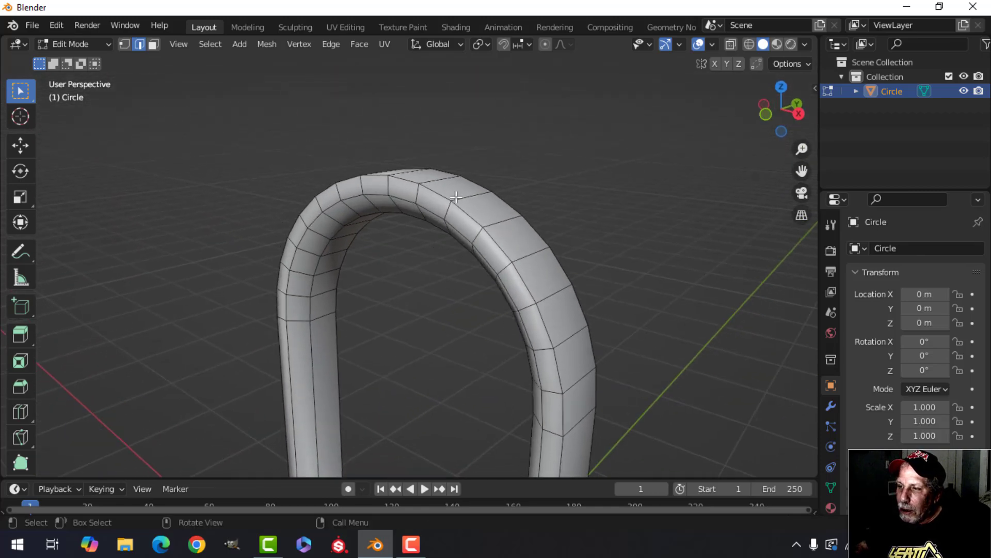
scroll(453, 202, "up", 2)
middle_click_drag(454, 202, 432, 228, "shift")
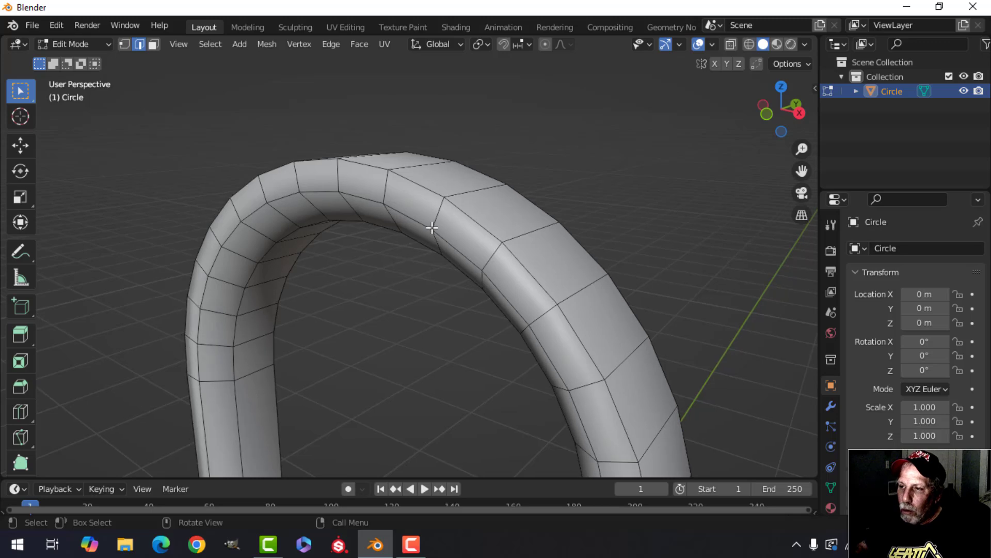
left_click(419, 185, "alt+shift")
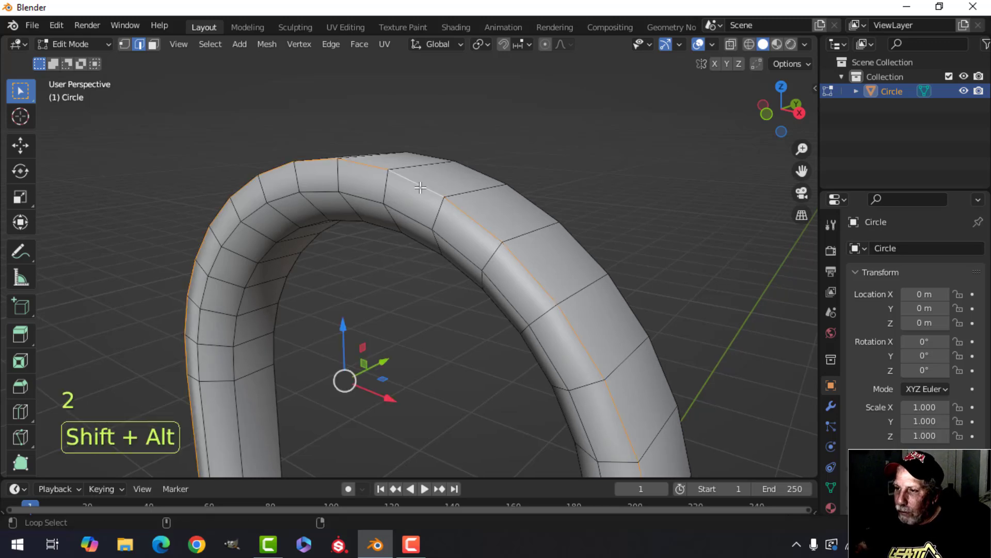
left_click(413, 217, "alt+shift")
left_click(281, 236, "alt+shift")
middle_click_drag(303, 233, 443, 241)
scroll(431, 250, "up", 1)
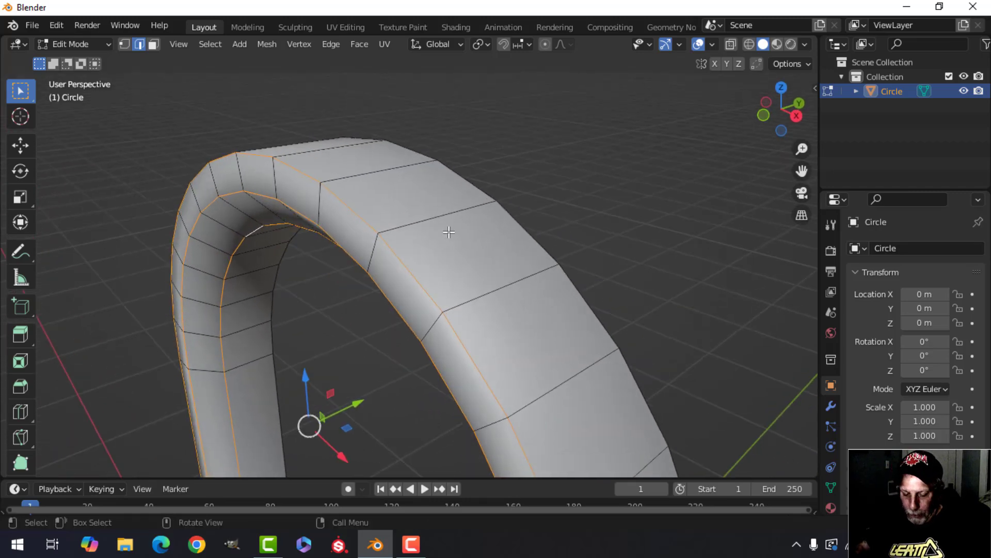
Bevel the three selected edge loops with one segment and a width of about 0.0056 m, and return to Object Mode
key("ctrl+b")
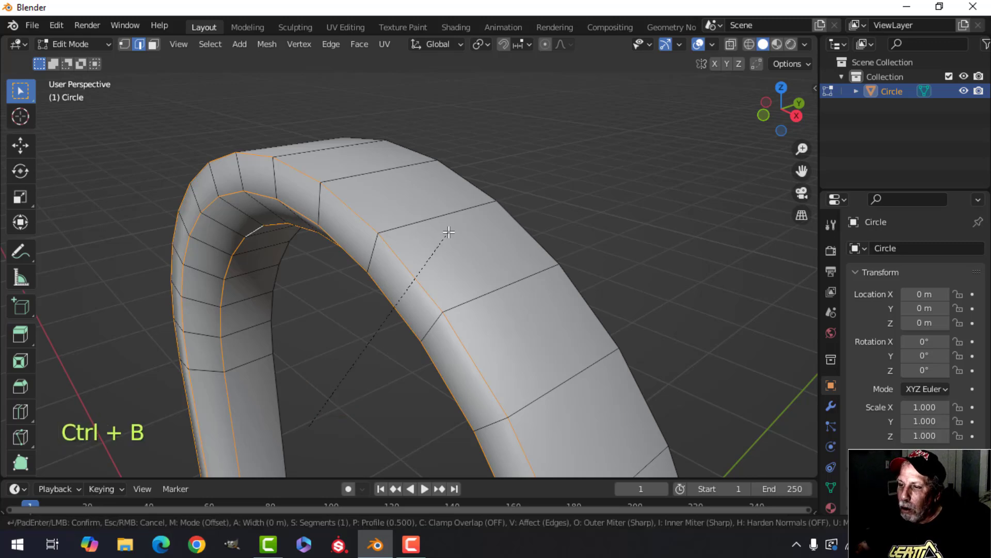
key("shift")
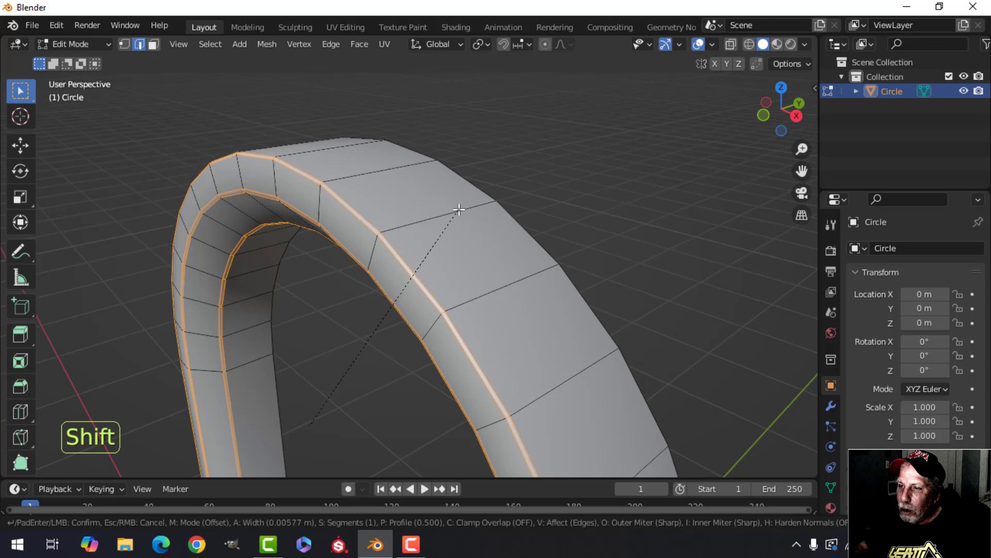
scroll(471, 198, "up", 1, "shift")
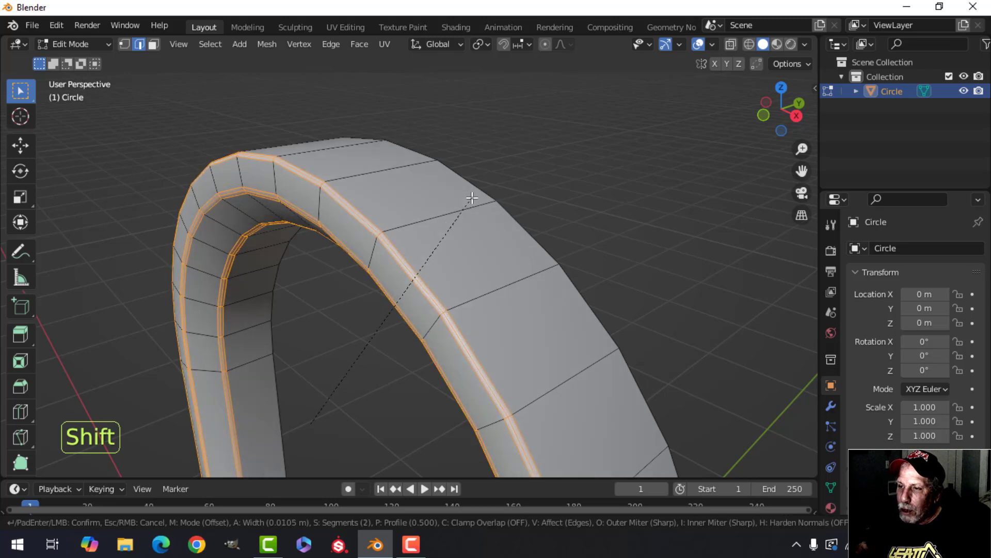
scroll(472, 198, "down", 1, "shift")
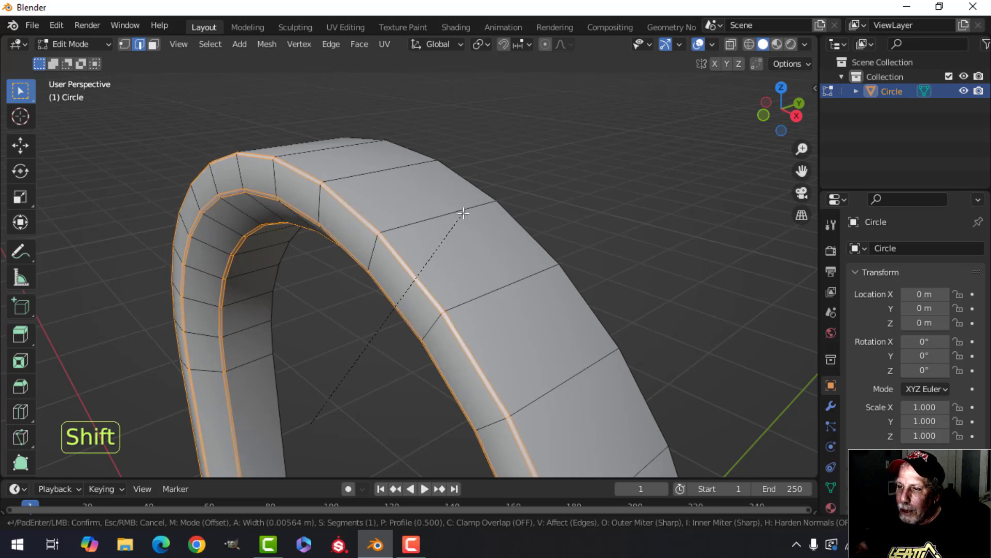
left_click(463, 212)
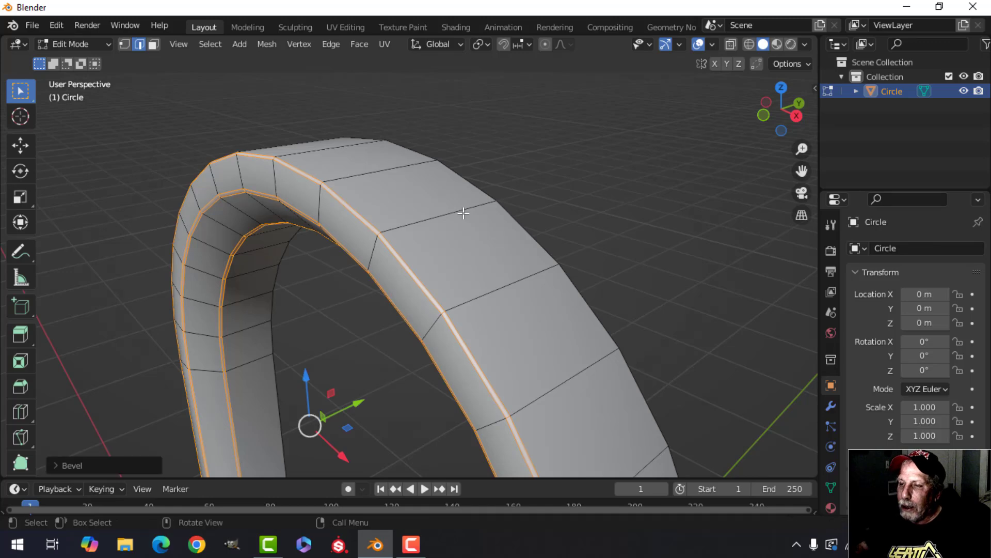
key("Tab")
Examine the smooth shading along the frame's beveled edges from several angles
scroll(446, 226, "down", 3)
key("alt+a")
middle_click_drag(455, 247, 407, 203)
scroll(487, 246, "down", 3)
scroll(379, 209, "up", 2)
scroll(321, 171, "up", 2)
middle_click_drag(321, 171, 316, 115, "shift")
left_click(373, 188)
key("Tab")
key("Tab")
scroll(414, 190, "down", 1)
key("alt+a")
scroll(371, 208, "down", 2)
middle_click_drag(349, 199, 360, 217)
middle_click_drag(360, 165, 376, 201, "shift")
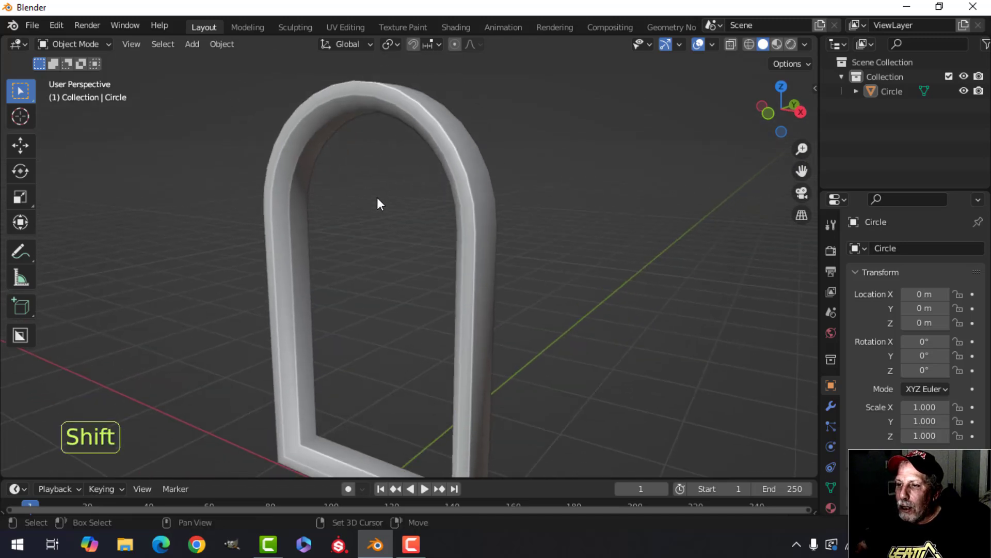
Select the arched frame and add a Weighted Normal modifier to it
left_click(316, 124)
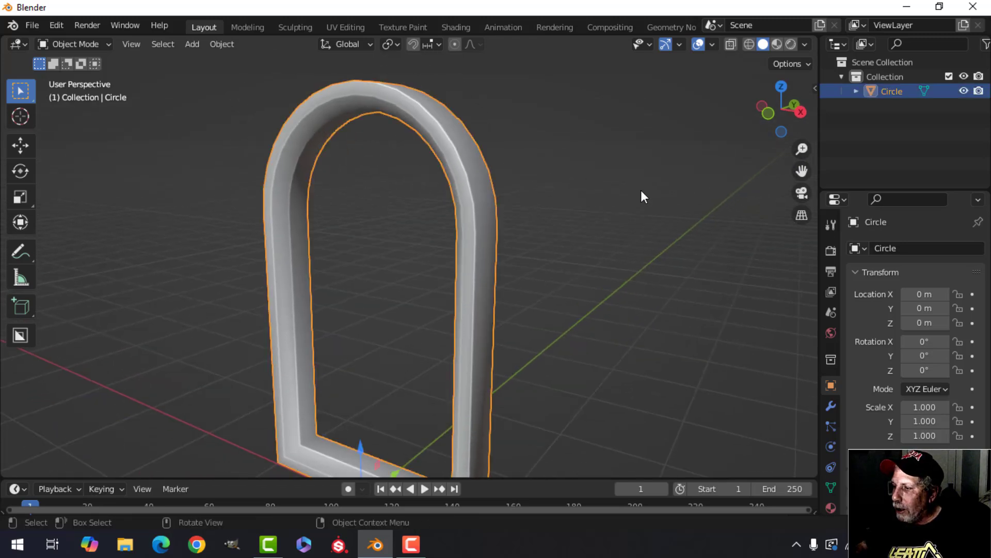
left_click(830, 406)
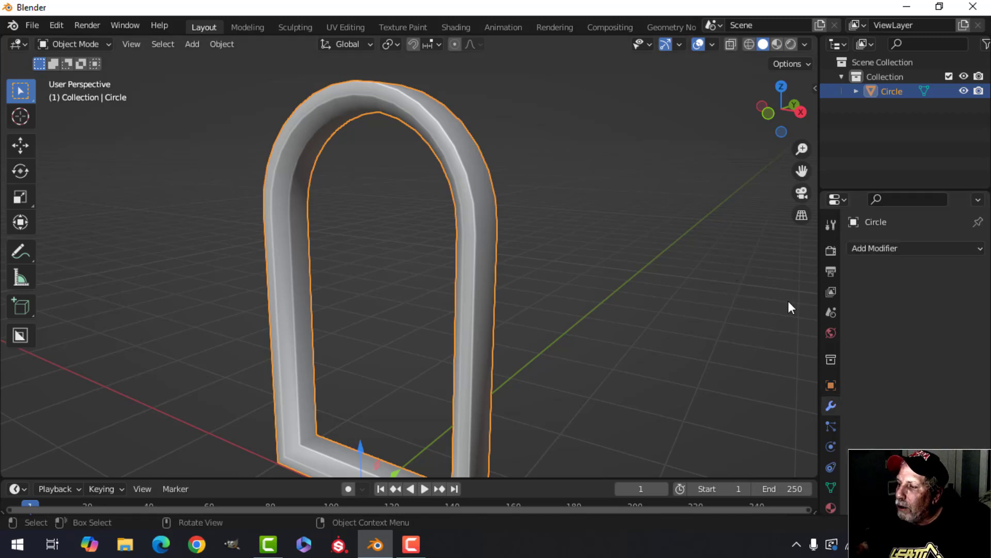
left_click(888, 249)
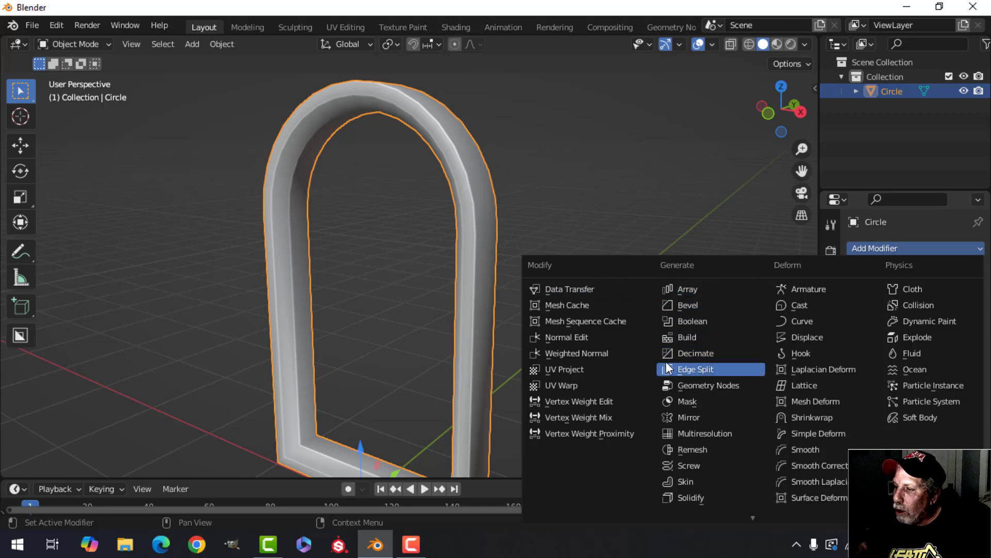
left_click(586, 353)
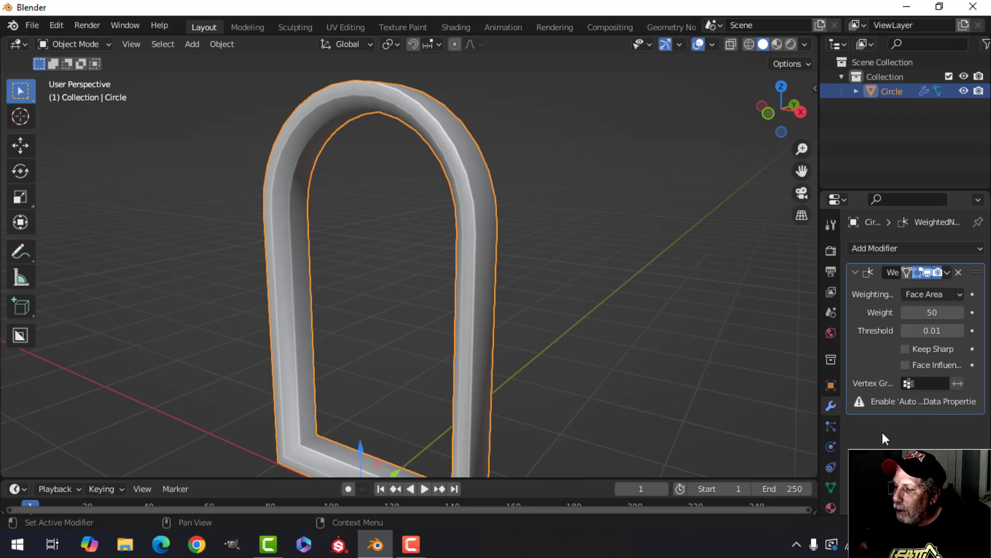
Enable Auto Smooth for the frame mesh's normals, check the shading, and deselect the frame
left_click(831, 485)
scroll(914, 335, "down", 5)
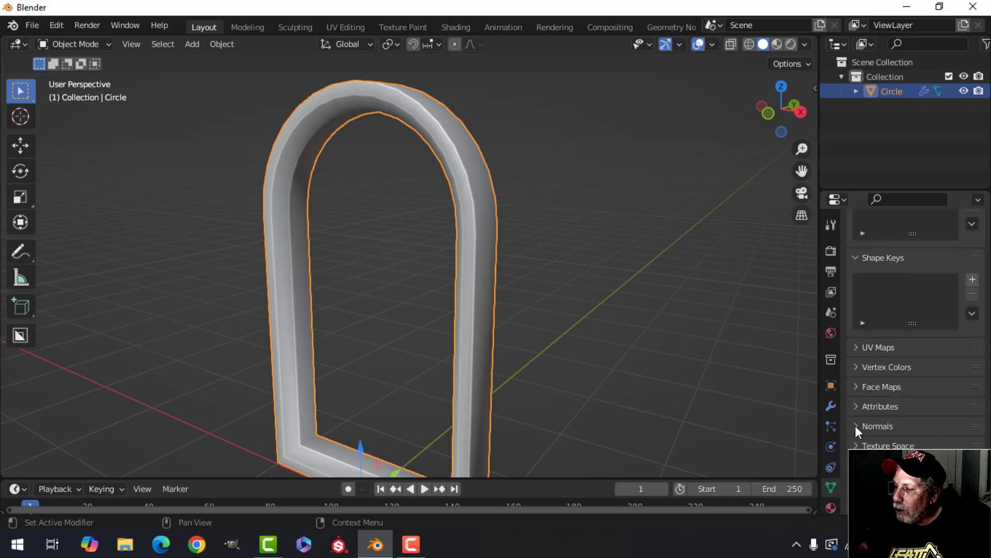
left_click(887, 426)
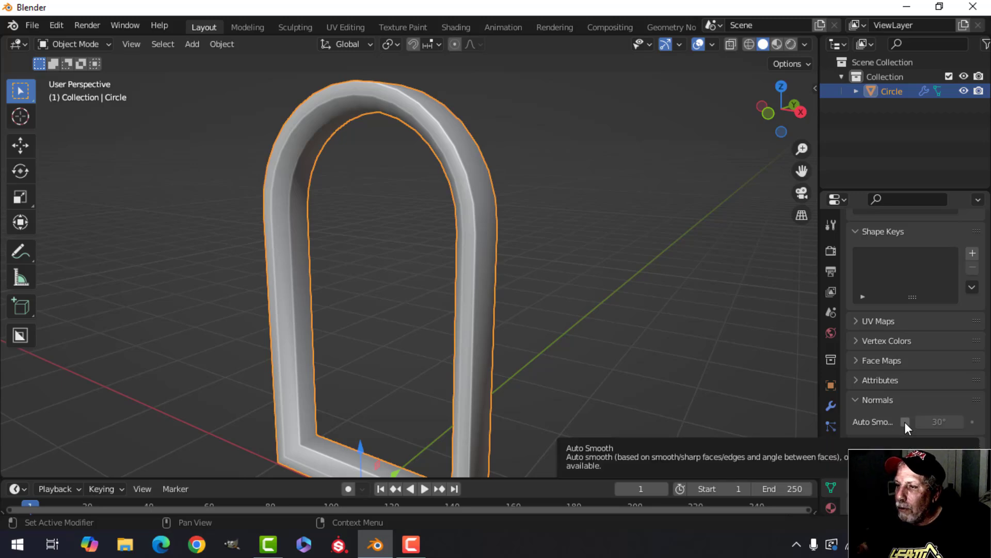
left_click(904, 422)
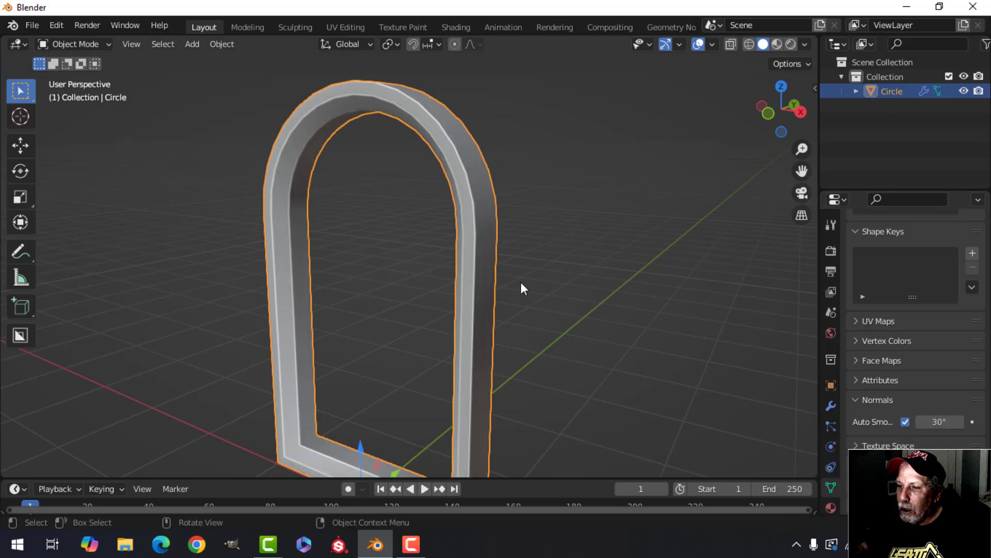
middle_click_drag(521, 282, 435, 256)
scroll(435, 256, "down", 2)
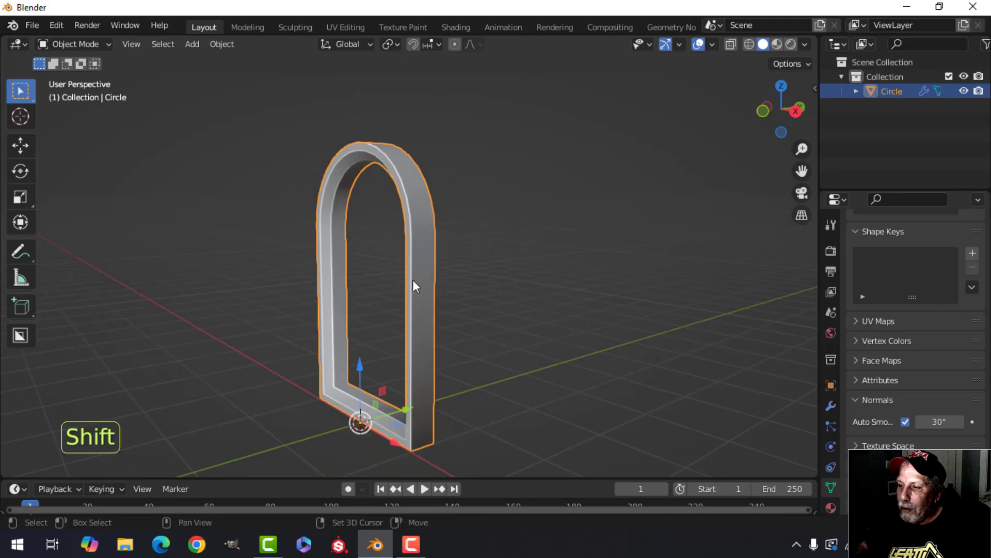
middle_click_drag(402, 317, 525, 231, "shift")
key("alt+a")
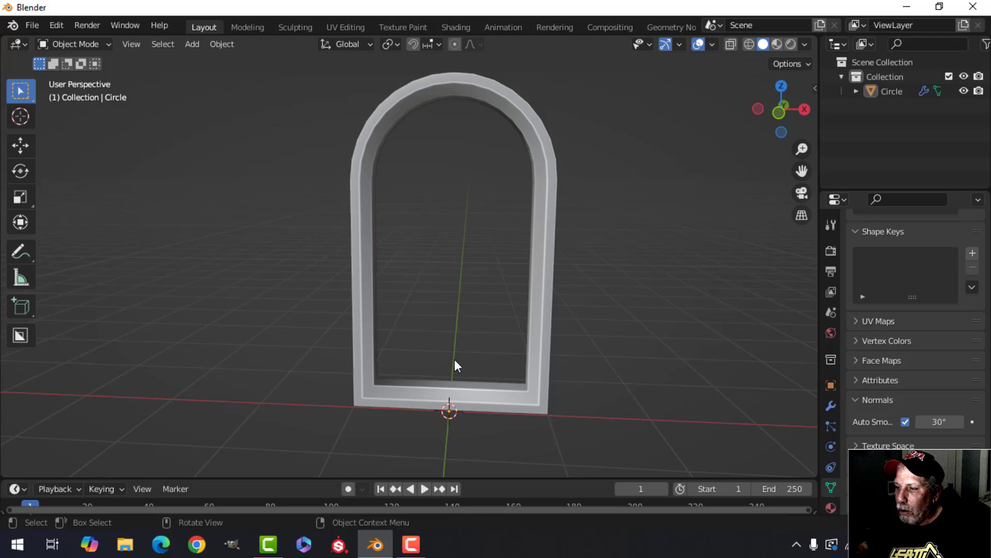
In front view, add a mesh plane at the frame's base and select all its geometry in Edit Mode
scroll(487, 309, "down", 2)
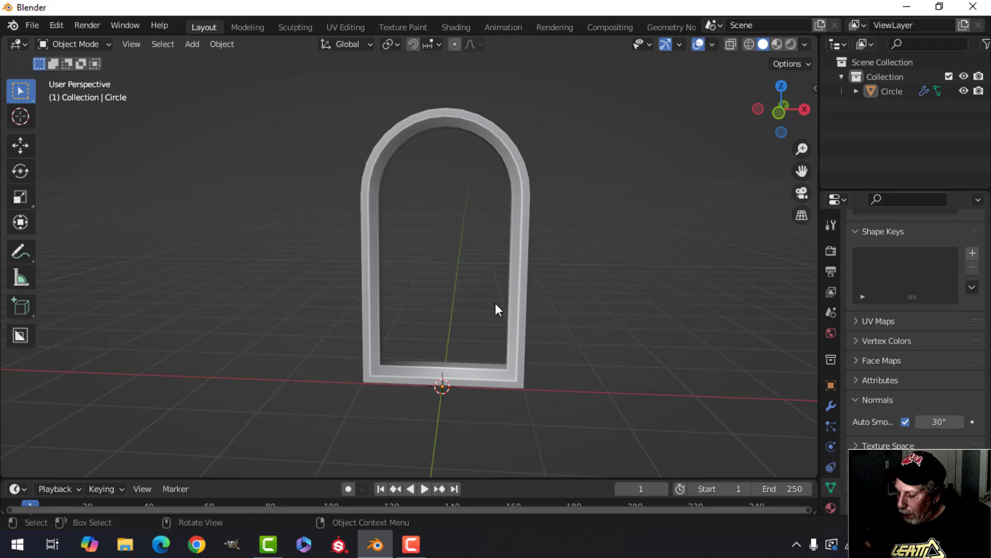
key("KP_1")
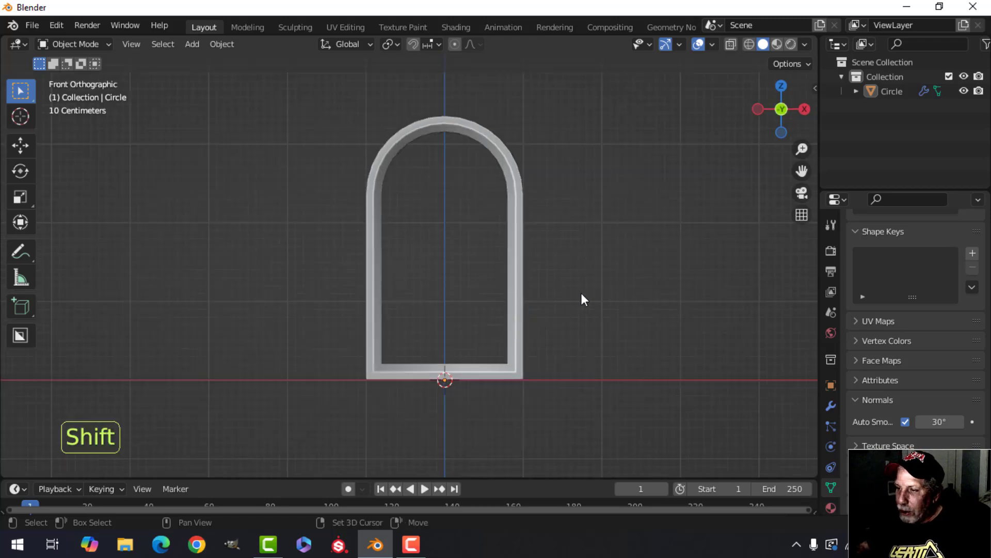
key("shift+a")
mouse_move(542, 222)
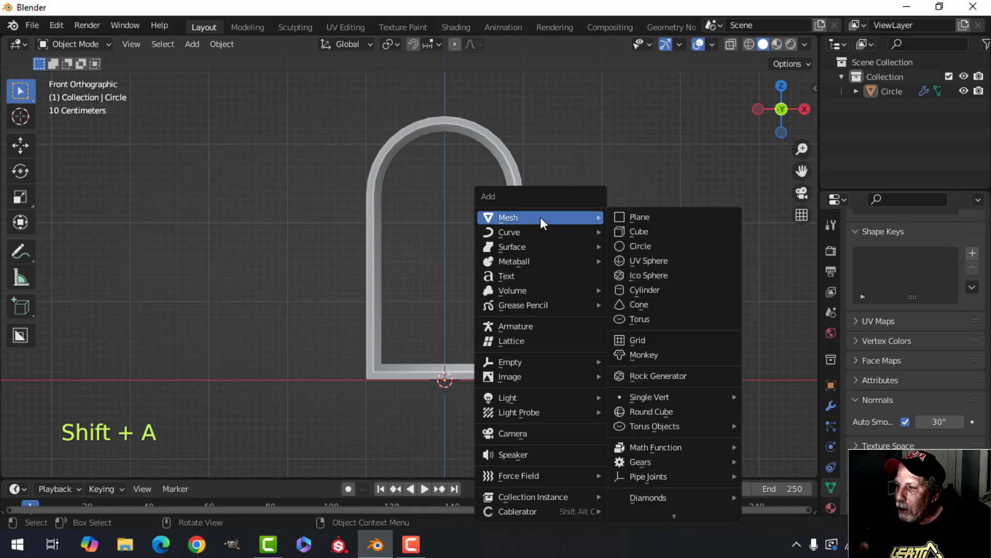
left_click(628, 218)
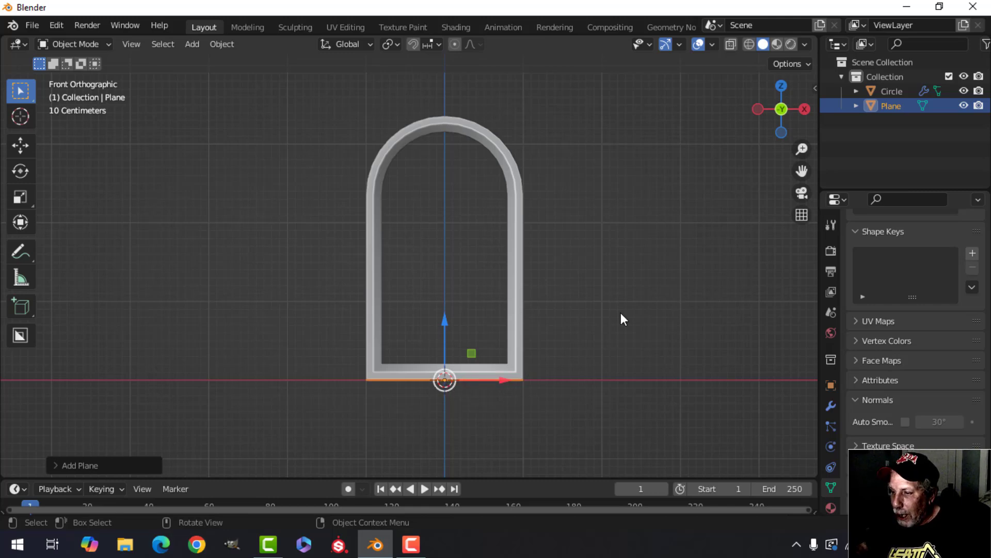
key("Tab")
key("a")
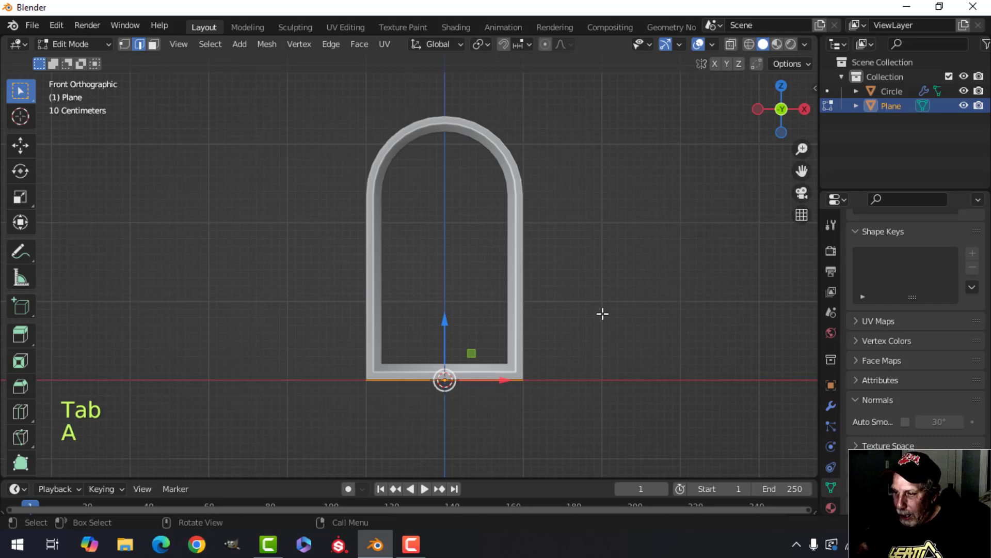
Rotate the plane 90° about X so it stands upright, and scale it along Z into a narrow horizontal strip
type("r")
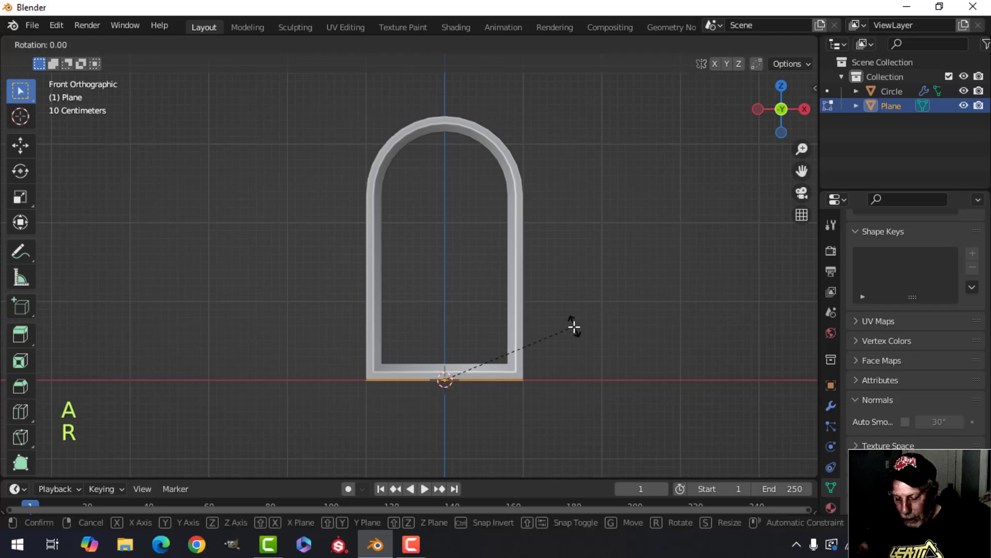
type("x90")
left_click(573, 327)
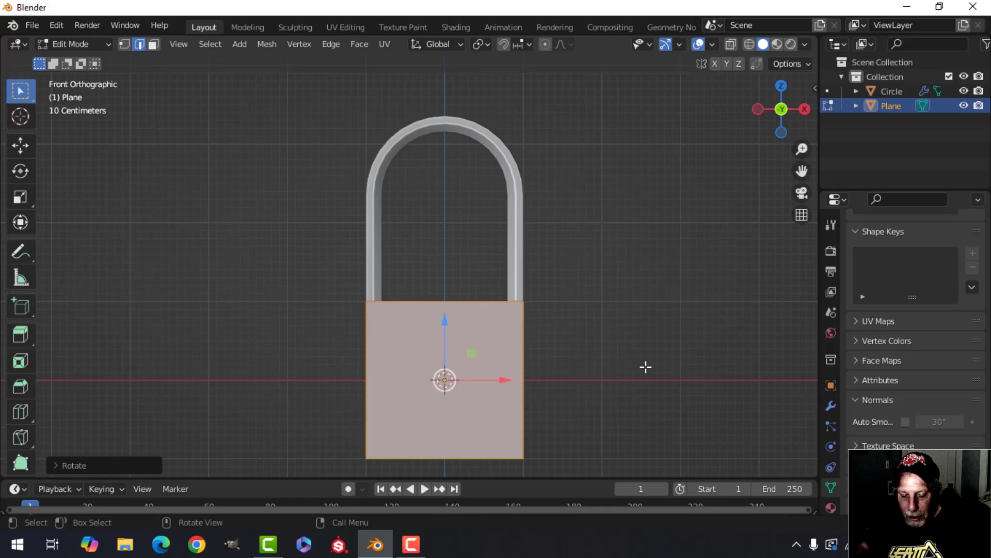
key("s")
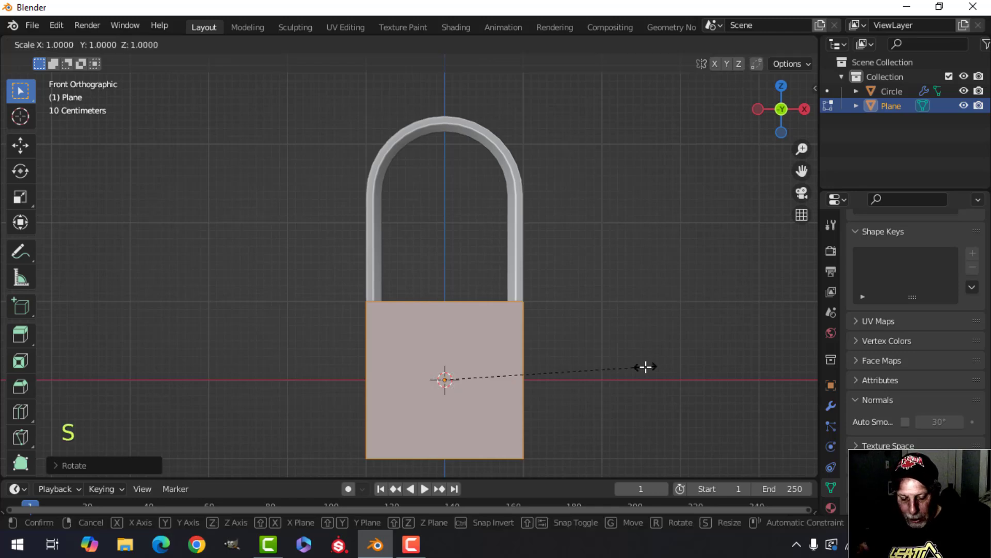
key("z")
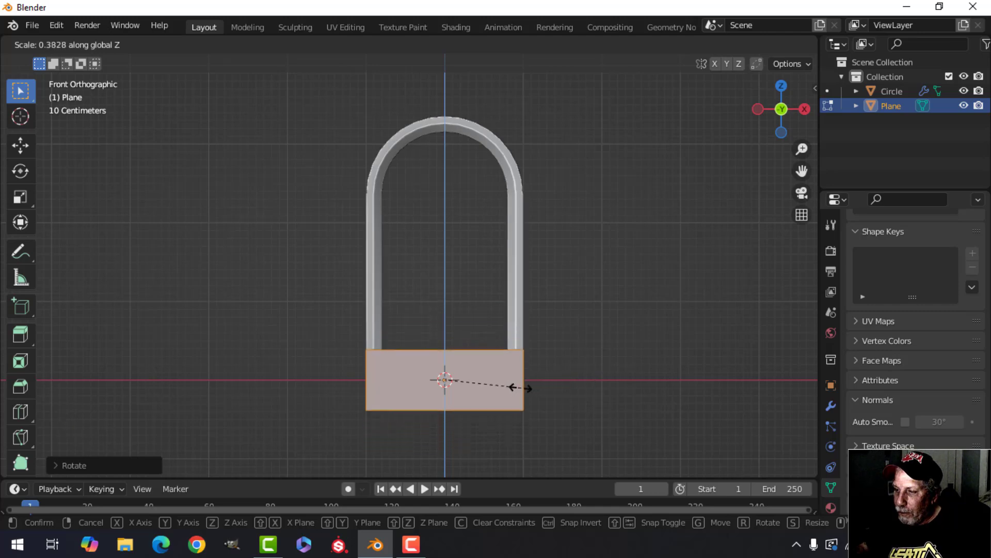
left_click(473, 386)
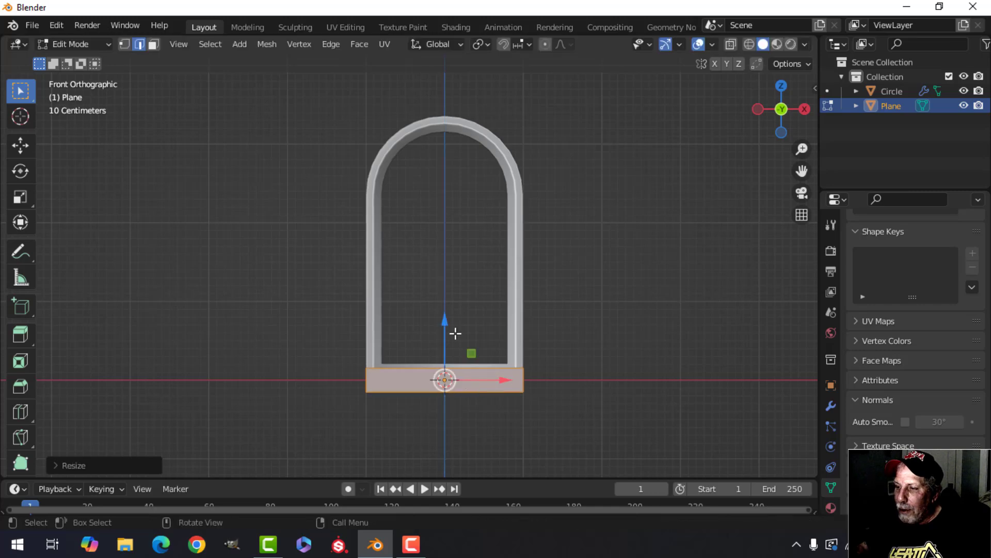
Move the strip up to just below the arch's curve and scale it along Z to about 0.9
left_click_drag(445, 323, 447, 160)
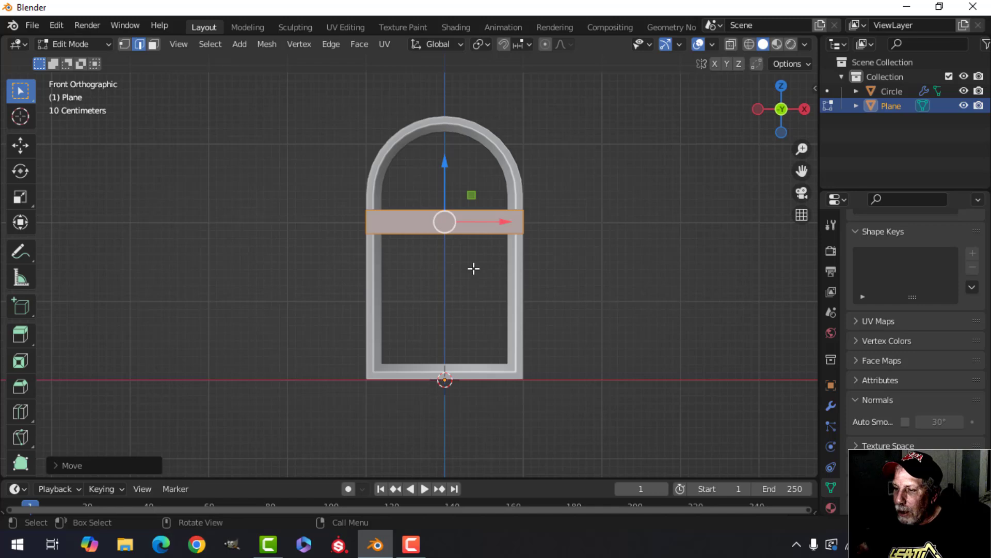
scroll(514, 249, "up", 1)
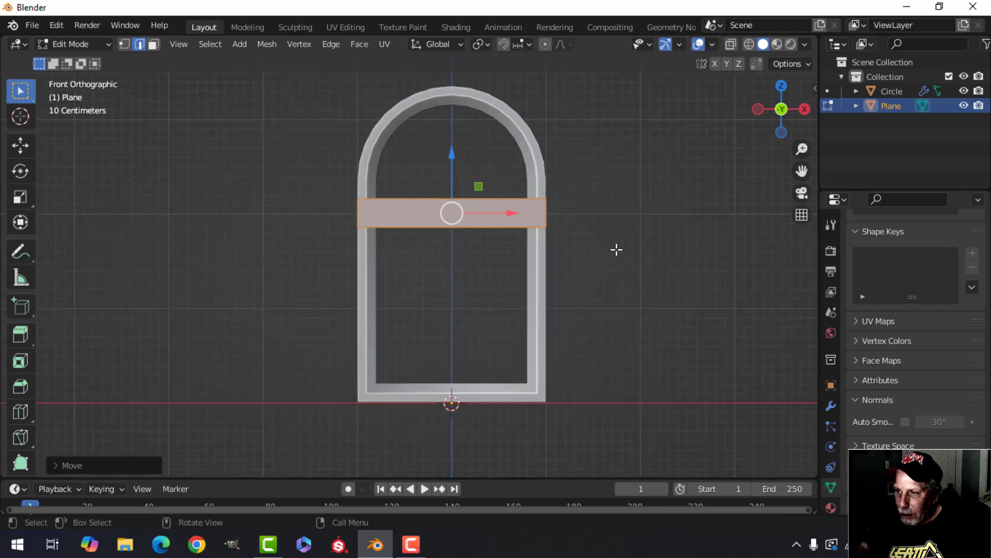
key("s")
key("z")
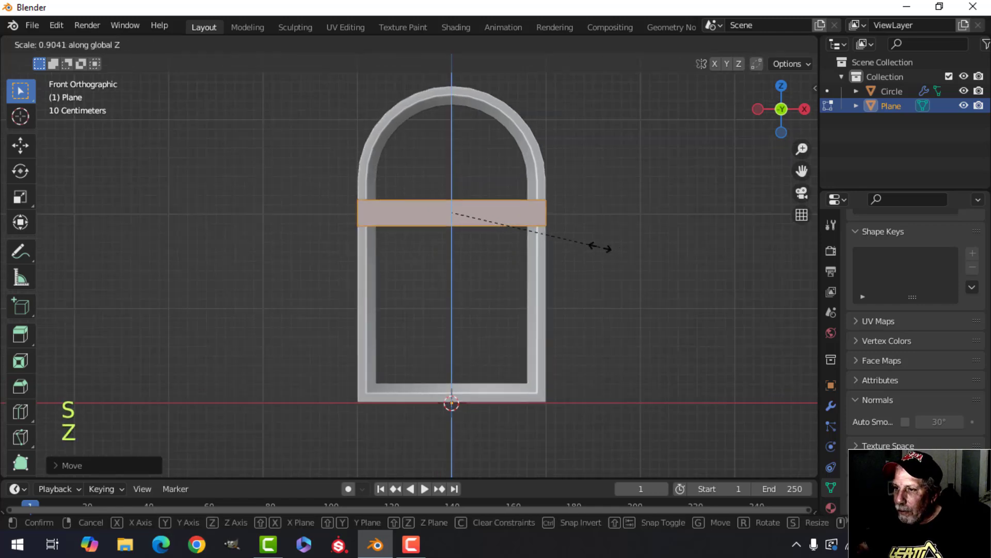
left_click(600, 248)
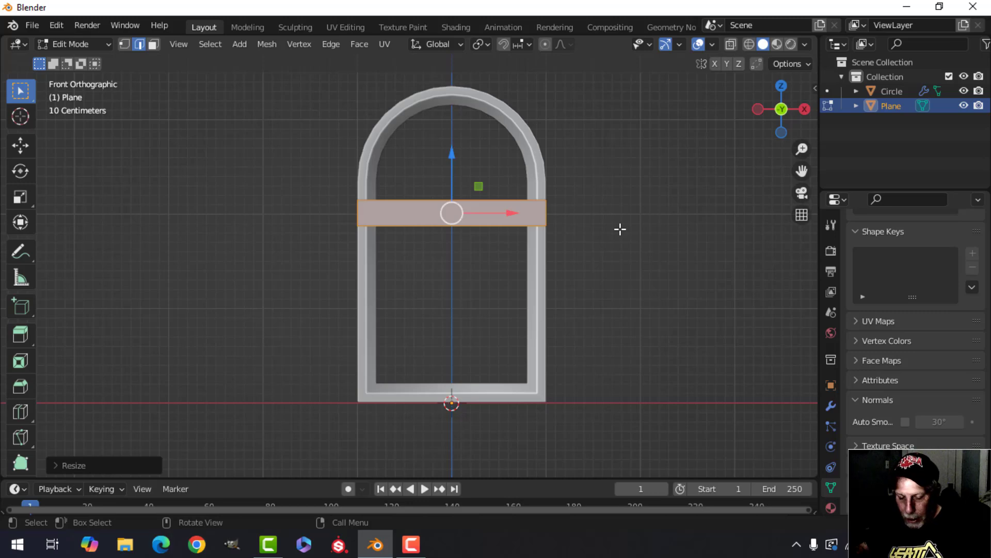
Scale the strip along X so its ends stop within the width of the frame's side members
key("s")
key("x")
left_click(529, 246)
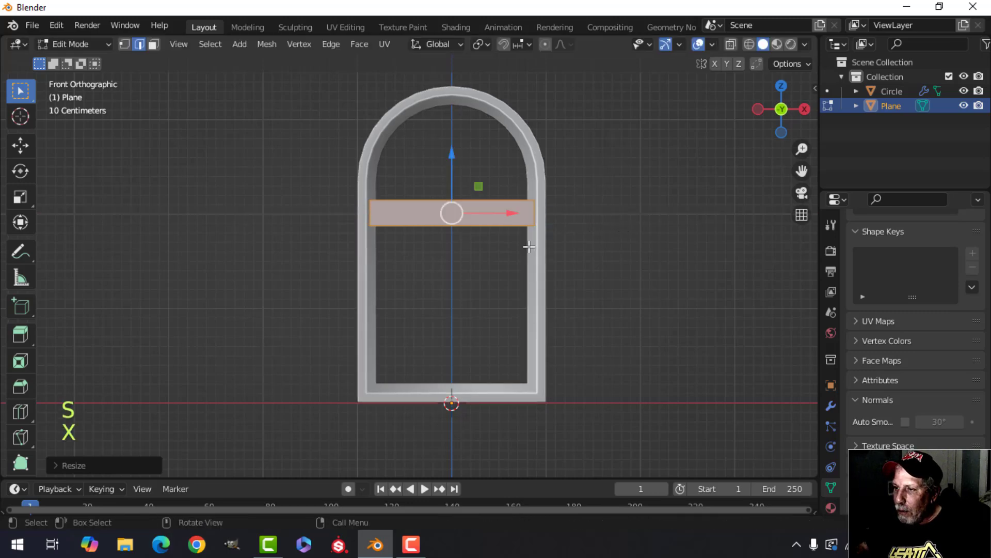
Move the strip back along Y so it sits inside the frame's depth, checking its position from both sides
middle_click_drag(529, 247, 620, 315)
scroll(551, 258, "up", 2)
middle_click_drag(547, 227, 548, 303, "shift")
middle_click_drag(548, 302, 578, 333)
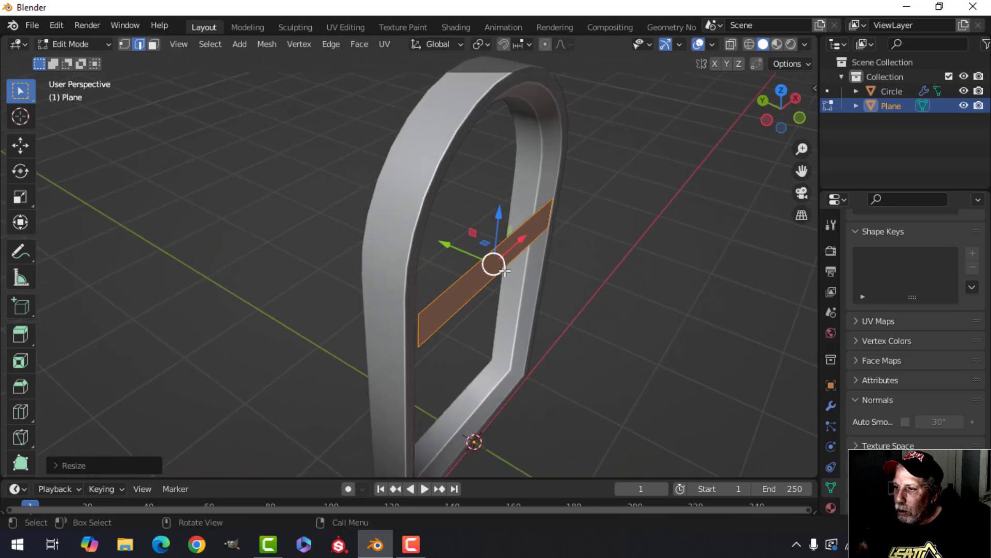
left_click_drag(445, 243, 432, 230)
middle_click_drag(431, 230, 303, 236)
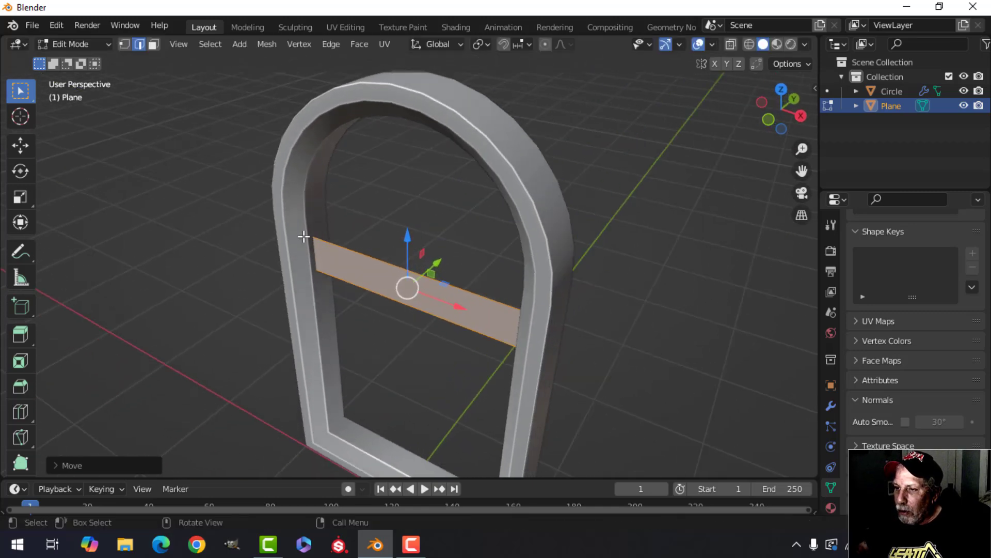
scroll(360, 246, "up", 2)
scroll(494, 234, "down", 4)
middle_click_drag(465, 184, 493, 250)
middle_click_drag(494, 249, 510, 278)
mouse_move(510, 279)
middle_mouse_down()
mouse_move(509, 263)
mouse_move(501, 268)
mouse_move(538, 288)
mouse_move(571, 274)
mouse_move(523, 275)
middle_mouse_up()
scroll(501, 268, "up", 2)
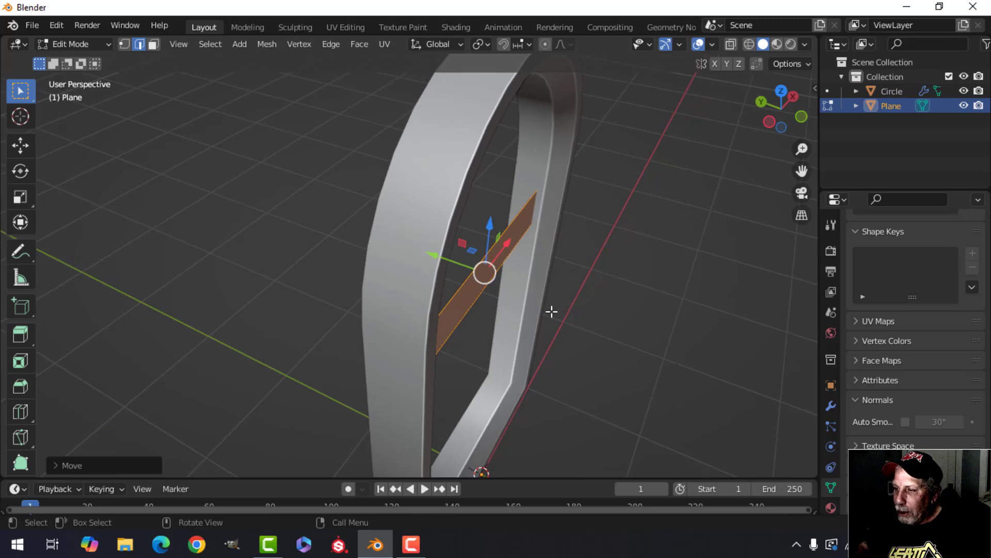
Extrude the strip backward along Y into a thin crossbar and delete its rear face
key("e")
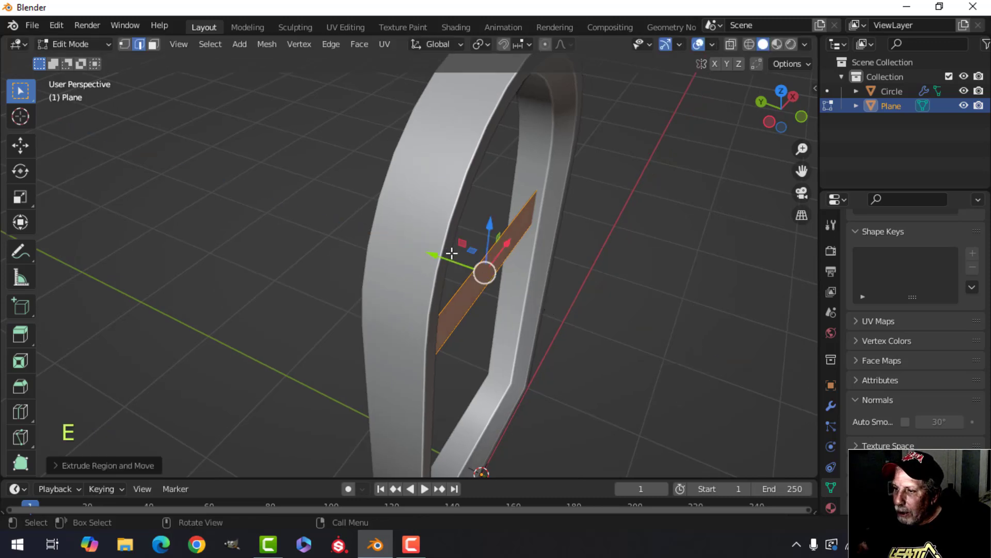
left_click_drag(436, 254, 421, 248)
middle_click_drag(510, 248, 454, 259)
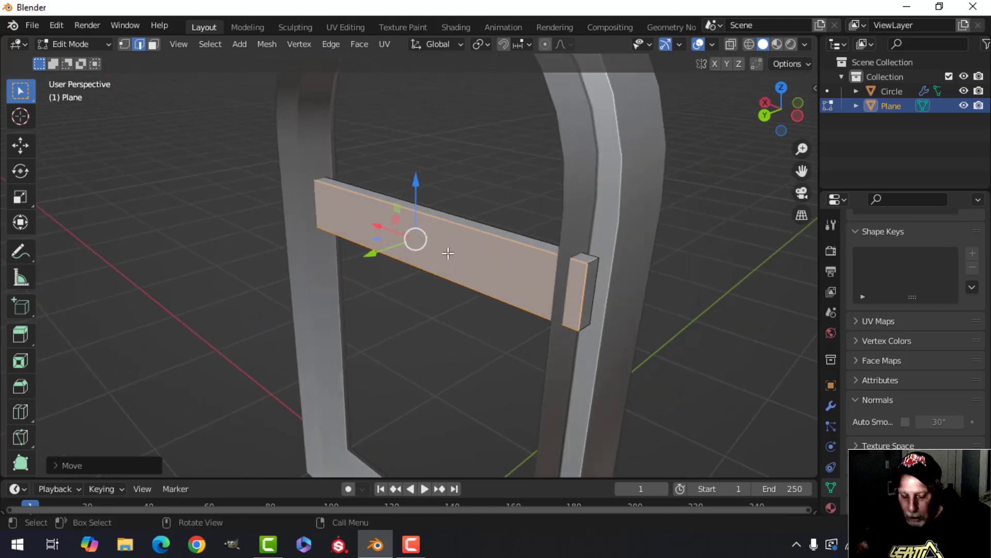
key("x")
left_click(448, 254)
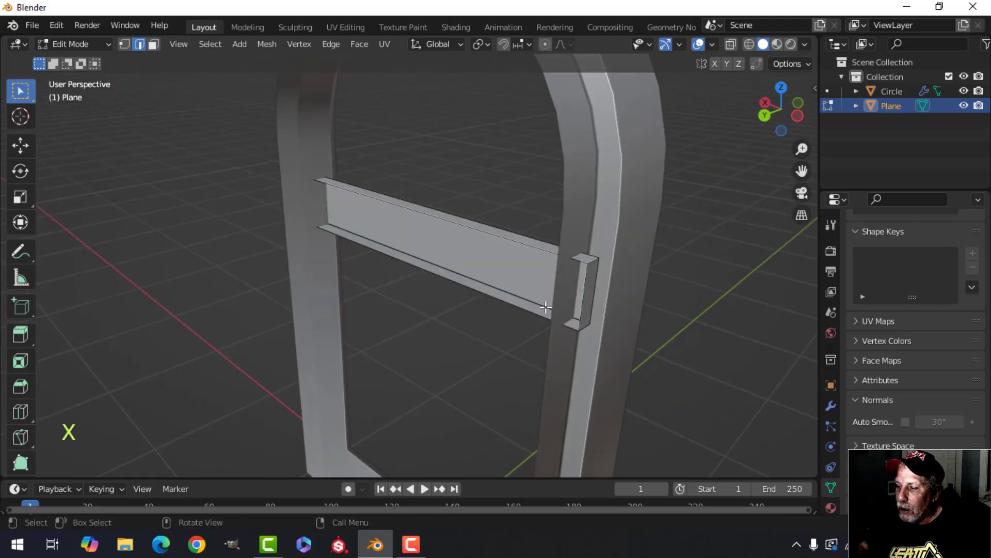
middle_click_drag(545, 307, 581, 299)
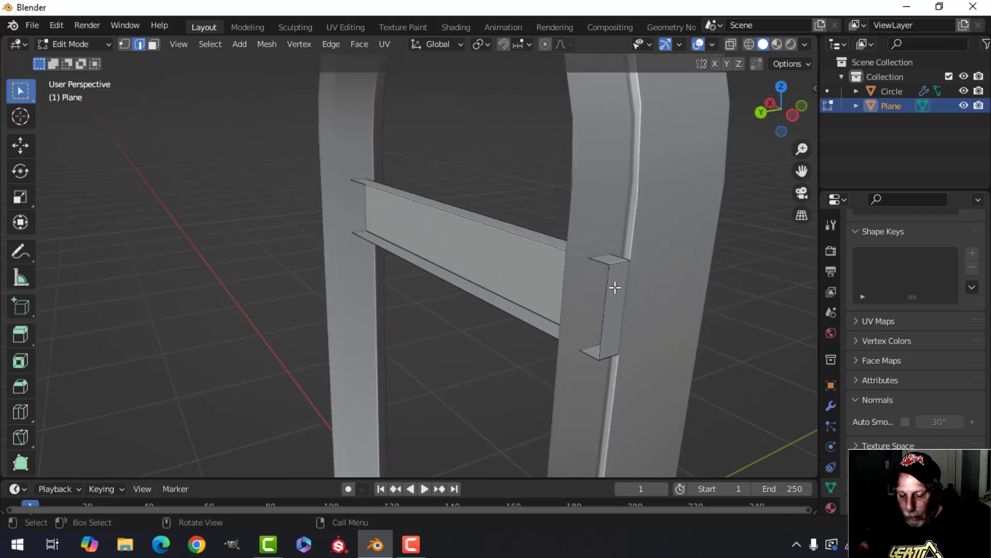
Select the small end faces at both ends of the crossbar and delete them
key("3")
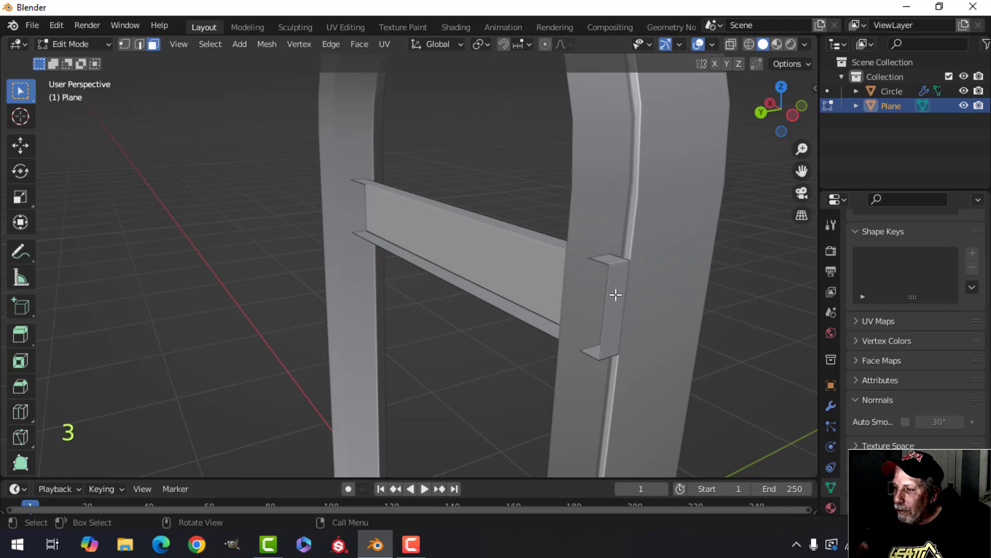
left_click(615, 295)
middle_click_drag(317, 256, 403, 289)
mouse_move(290, 309)
middle_mouse_down()
mouse_move(374, 288)
mouse_move(276, 306)
middle_mouse_up()
left_click(164, 320, "shift")
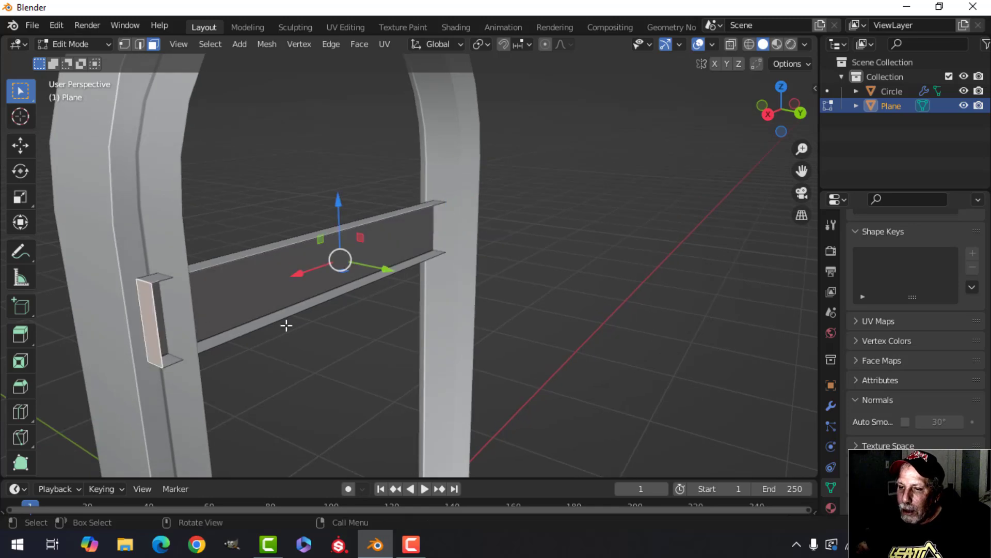
middle_click_drag(405, 317, 366, 304)
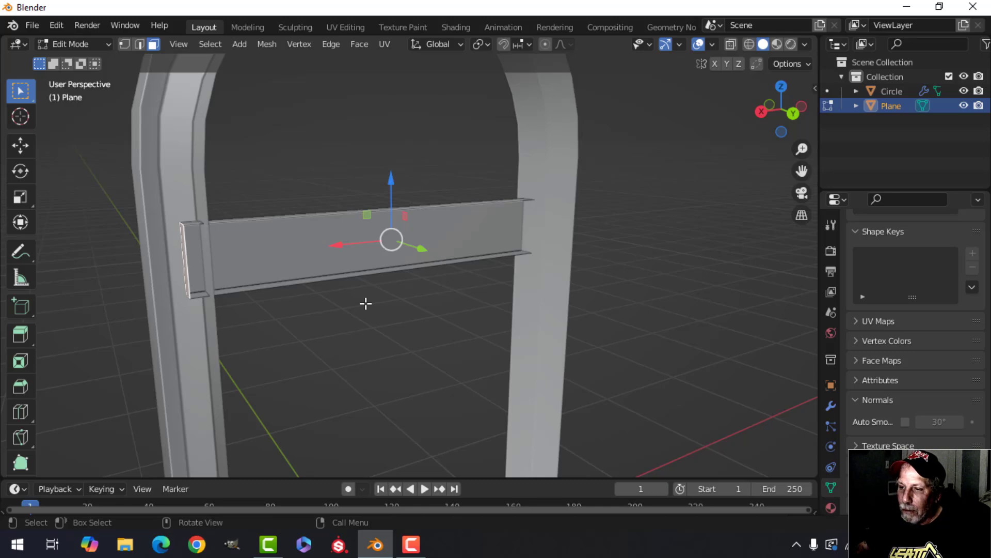
key("x")
left_click(365, 303)
Select the whole crossbar mesh, scale its height along Z, and clear the selection
middle_click_drag(498, 287, 457, 317)
key("a")
scroll(497, 289, "down", 2)
key("s")
key("z")
left_click(408, 305)
key("alt+a")
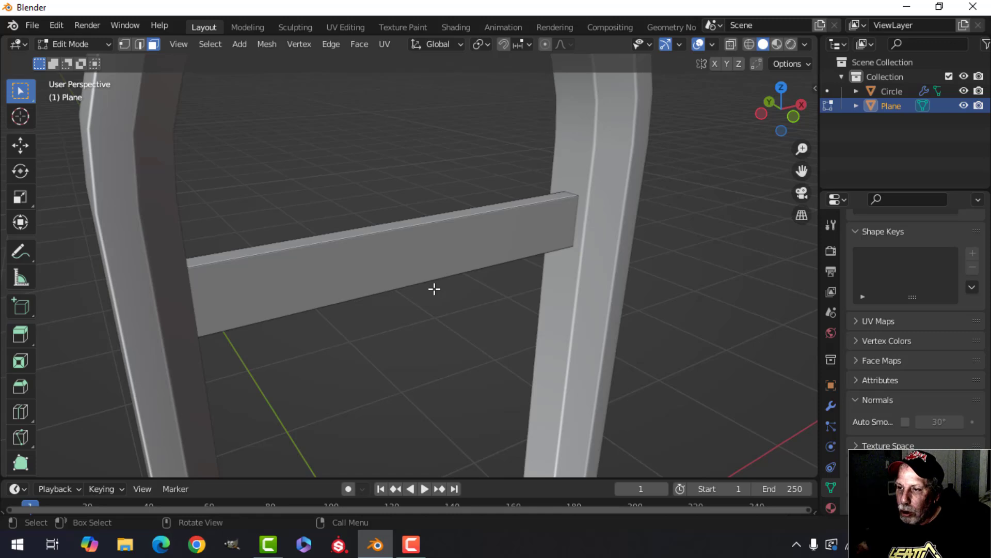
Bevel the crossbar's upper and lower long front edges by about 0.036 m, then return to Object Mode with nothing selected
key("2")
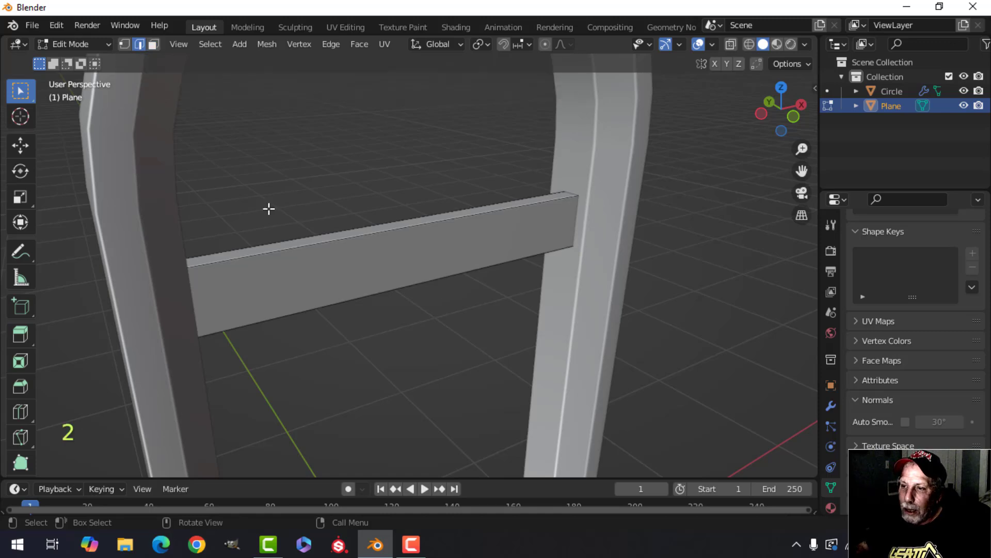
left_click(355, 237)
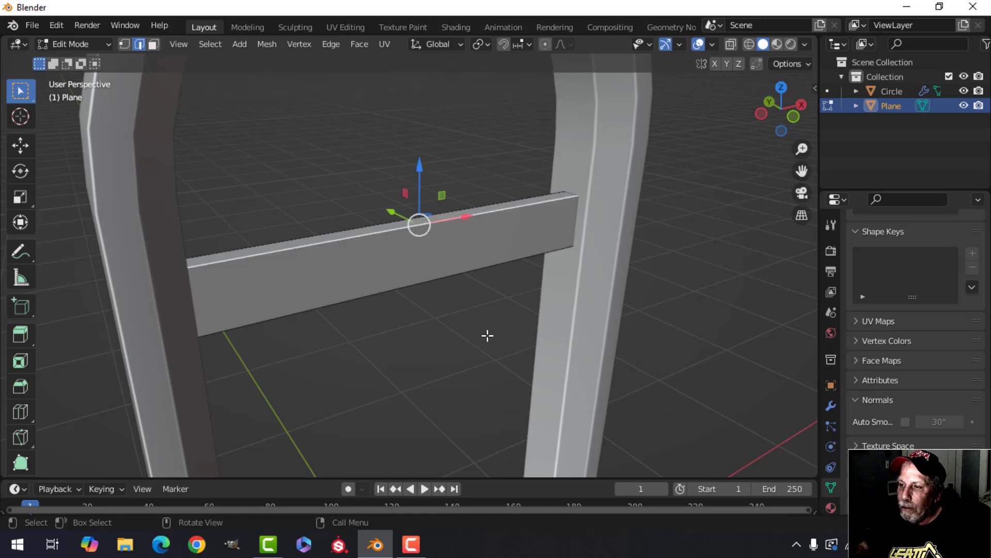
middle_click_drag(487, 336, 525, 301)
left_click(419, 212, "shift")
key("ctrl+b")
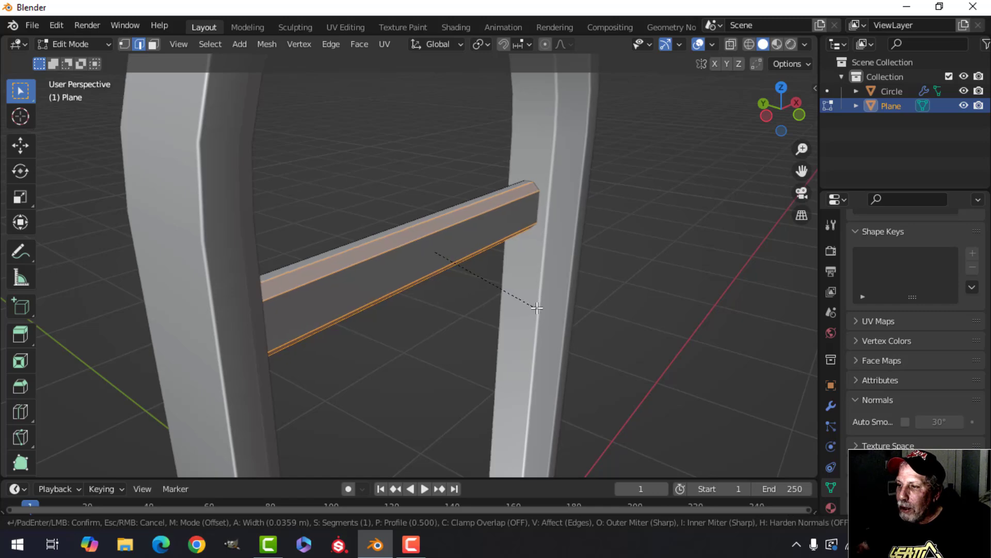
left_click(535, 306)
middle_click_drag(534, 306, 471, 252)
key("Tab")
middle_click_drag(385, 279, 254, 229)
key("alt+a")
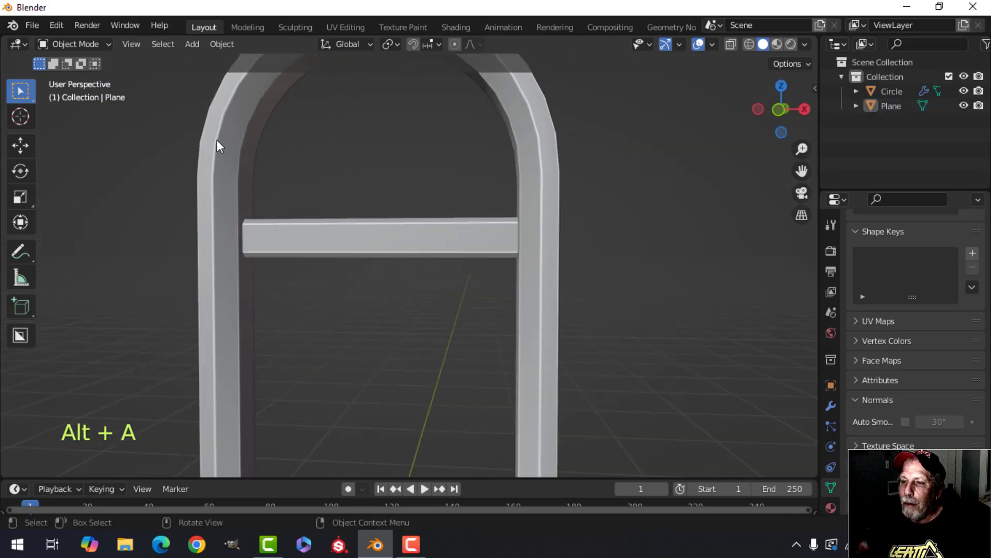
Reopen the crossbar in Edit Mode and select the long edges bordering its upper and lower front chamfers
middle_click_drag(324, 249, 454, 256)
left_click(387, 212)
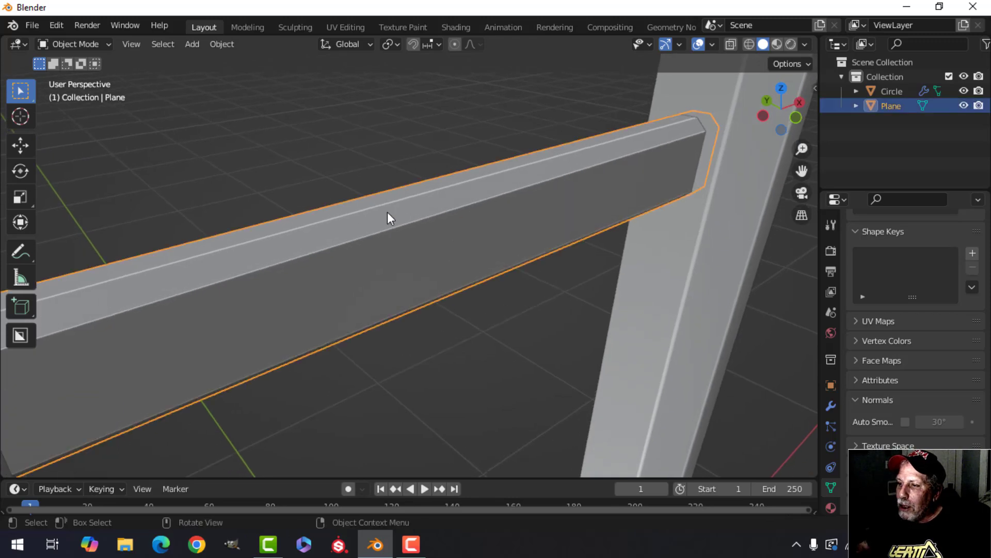
key("Tab")
key("alt+a")
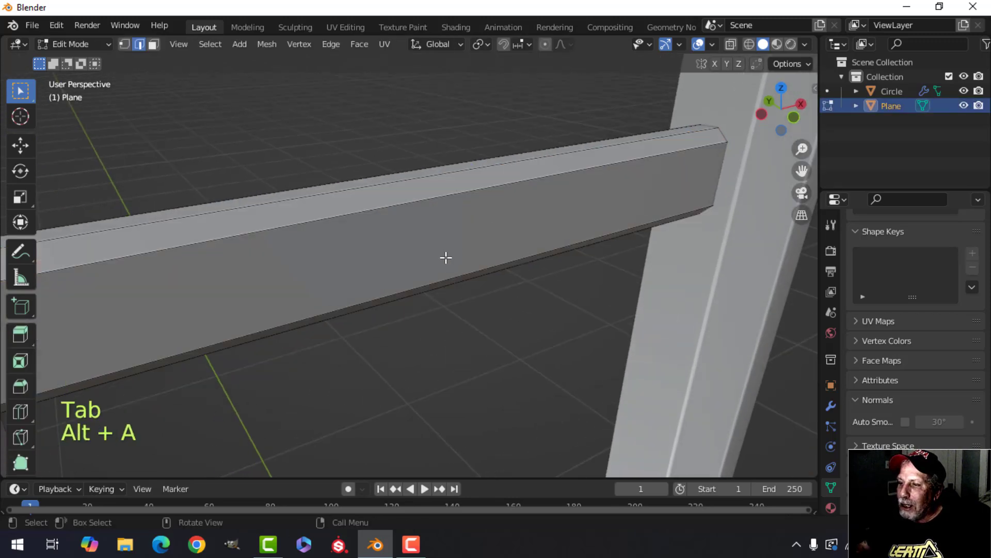
middle_click_drag(444, 258, 446, 257)
middle_click_drag(427, 224, 449, 222)
left_click(415, 194)
left_click(406, 178, "shift")
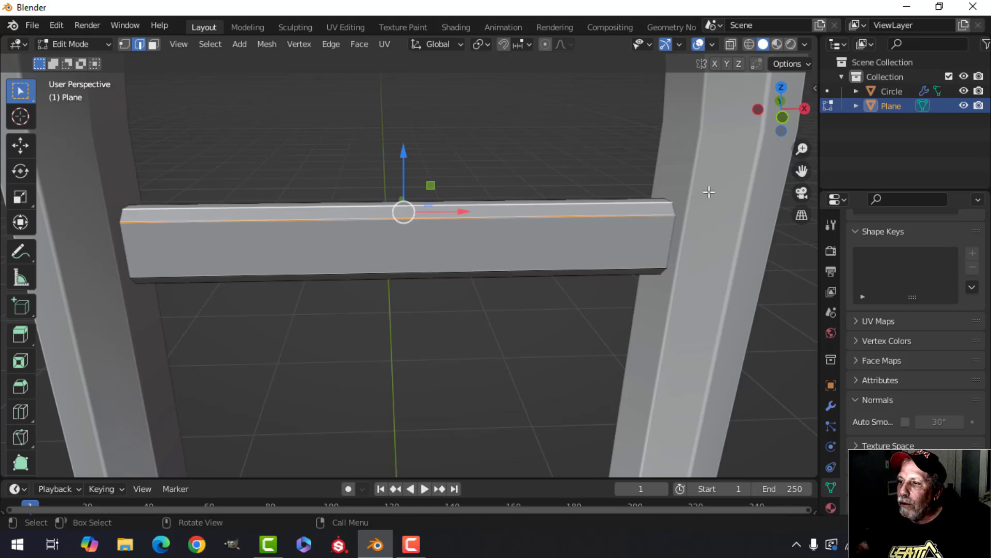
scroll(709, 192, "down", 2)
middle_click_drag(541, 245, 542, 212)
scroll(491, 253, "up", 2)
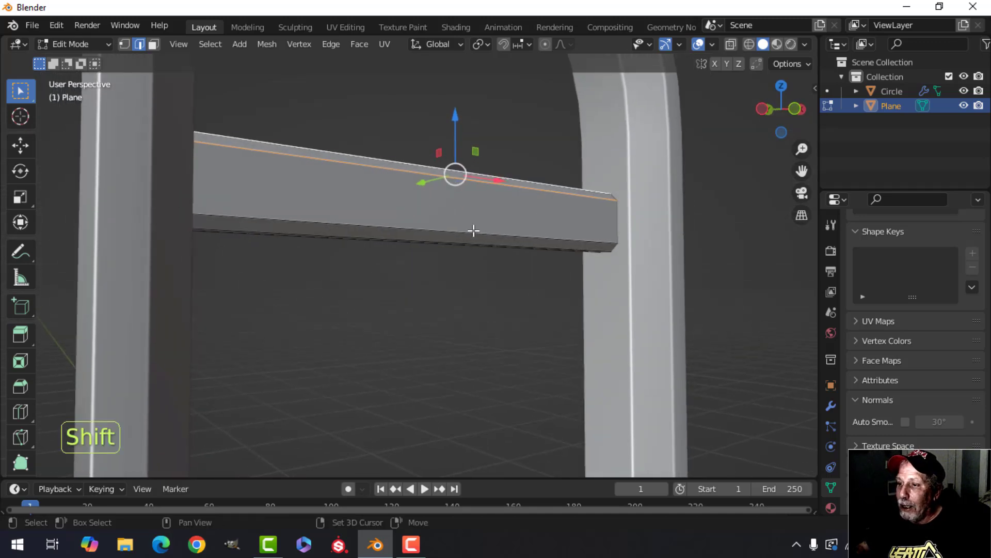
middle_click_drag(474, 231, 487, 251)
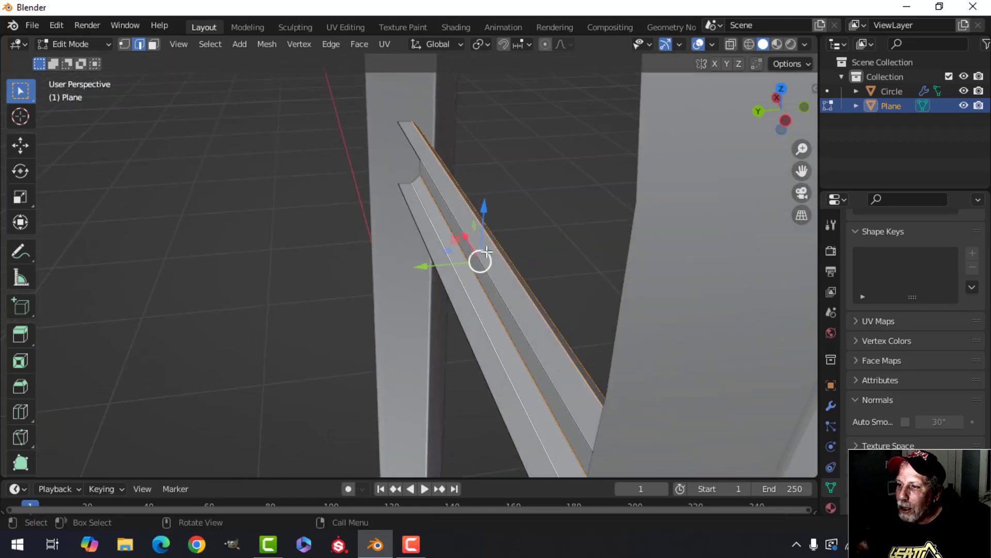
scroll(487, 251, "up", 2)
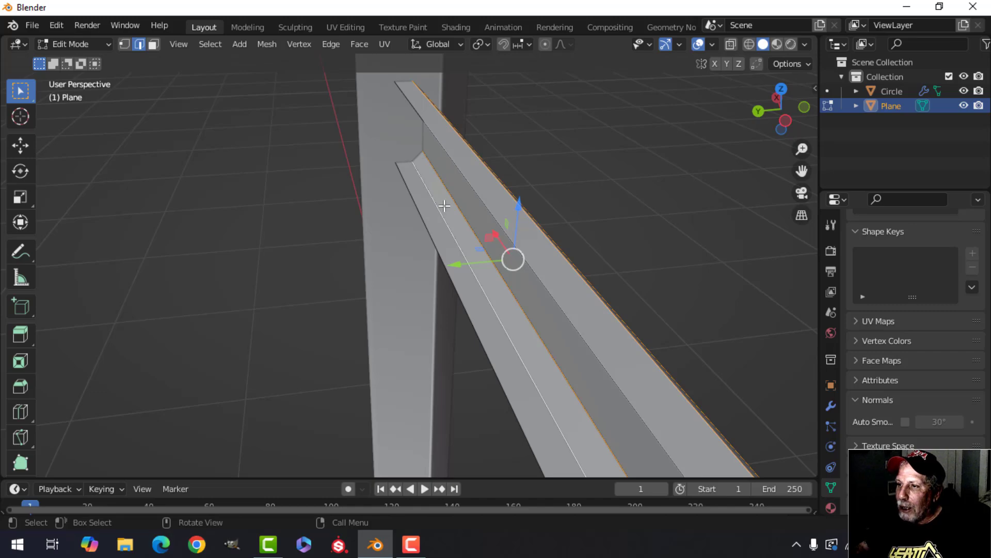
middle_click_drag(426, 123, 560, 232)
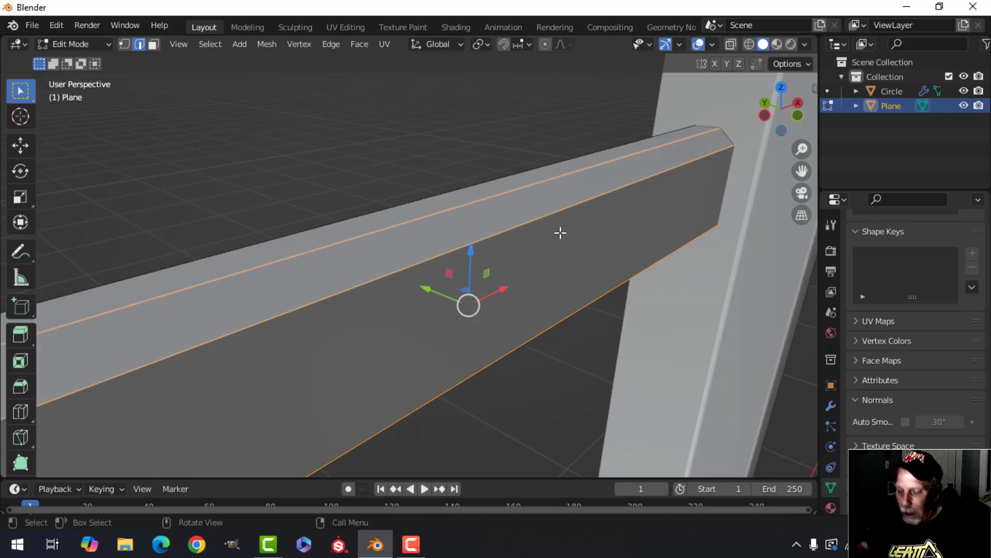
Bevel the selected chamfer edges by about 0.003 m, return to Object Mode, and deselect the crossbar
key("ctrl+b")
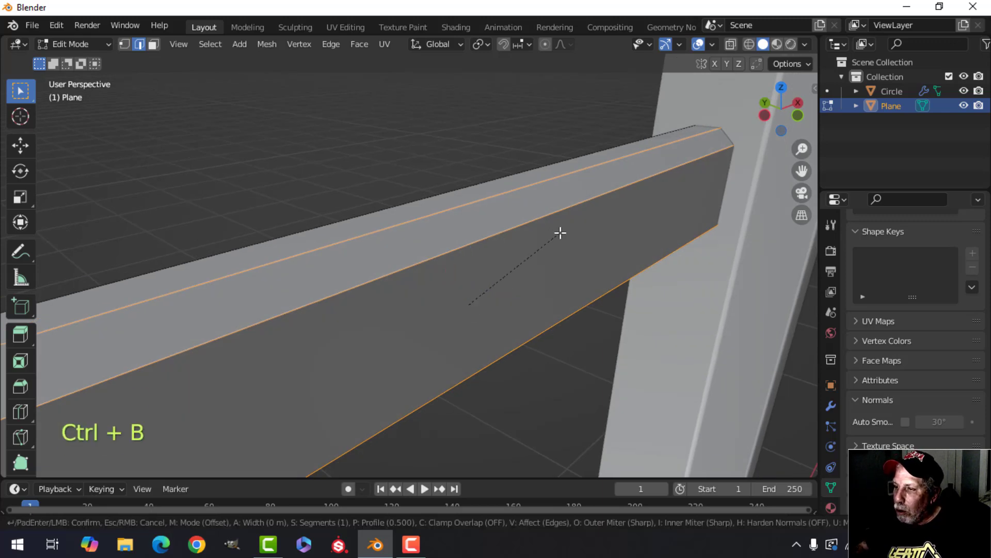
key("shift")
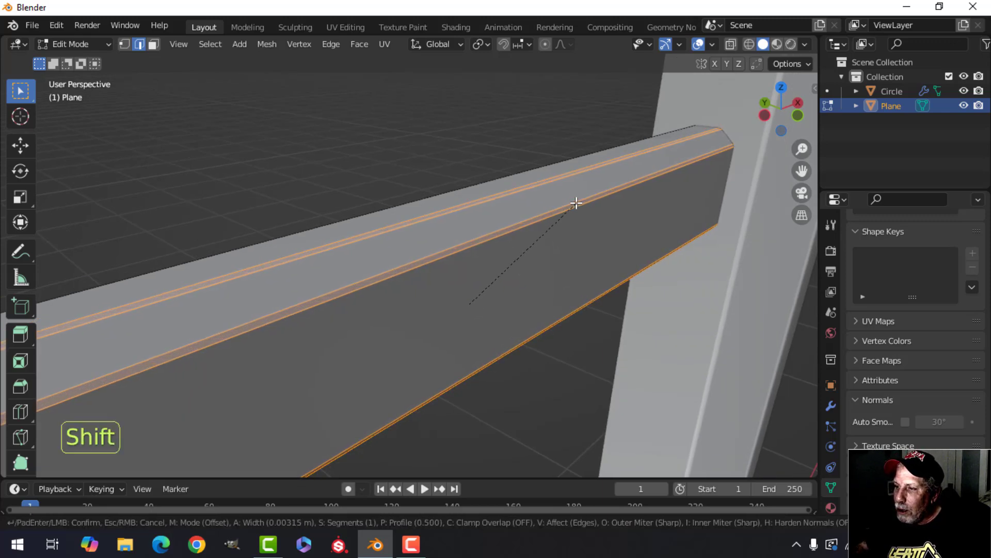
left_click(581, 201)
key("Tab")
middle_click_drag(652, 255, 505, 197)
scroll(547, 228, "down", 4)
key("alt+a")
scroll(522, 244, "down", 4)
middle_click_drag(505, 197, 544, 211)
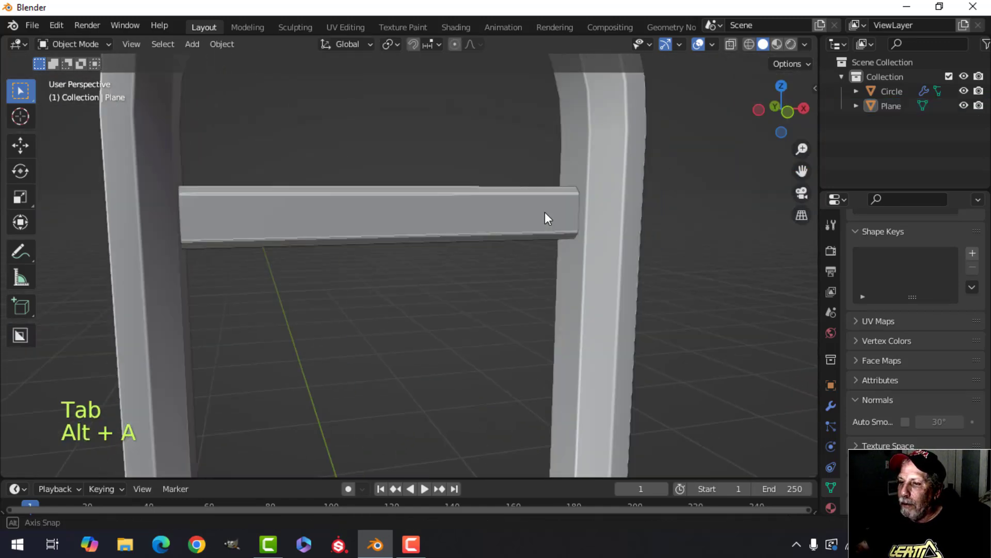
In front view, reopen the crossbar in Edit Mode and duplicate its whole mesh in place
scroll(516, 222, "down", 2)
middle_click_drag(493, 233, 472, 239)
middle_click_drag(481, 252, 486, 229, "shift")
scroll(480, 240, "down", 2)
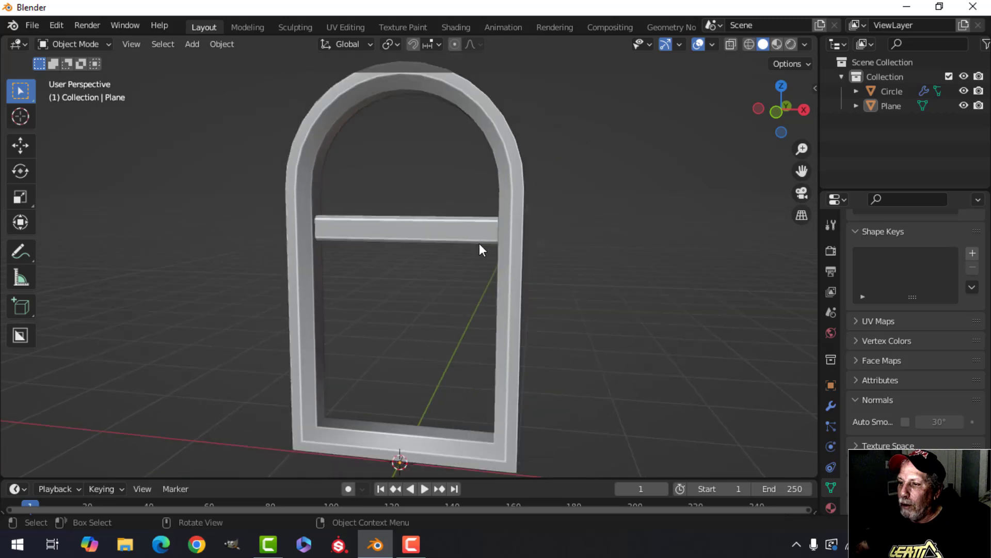
scroll(478, 244, "down", 1)
middle_click_drag(448, 270, 473, 252, "shift")
left_click(502, 201)
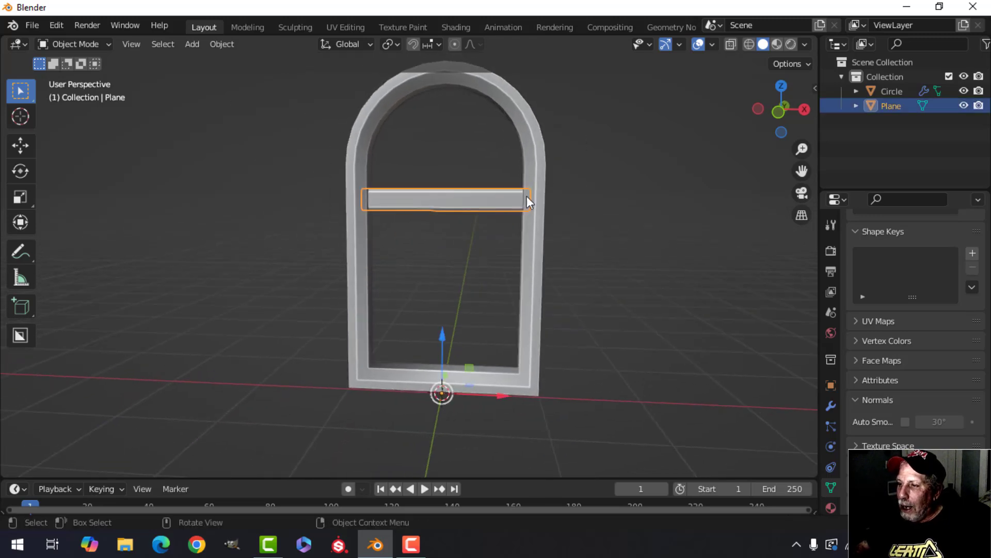
key("KP_1")
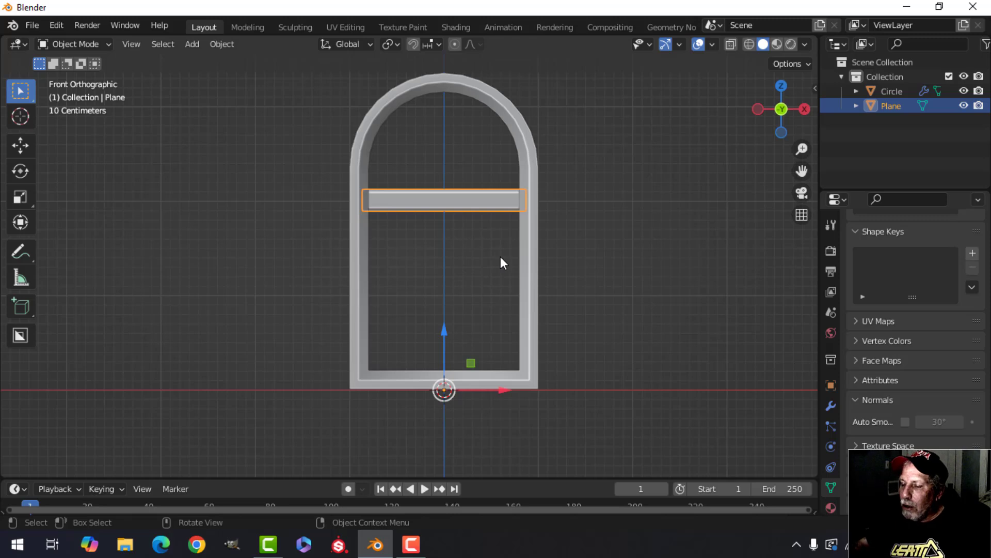
key("Tab")
key("a")
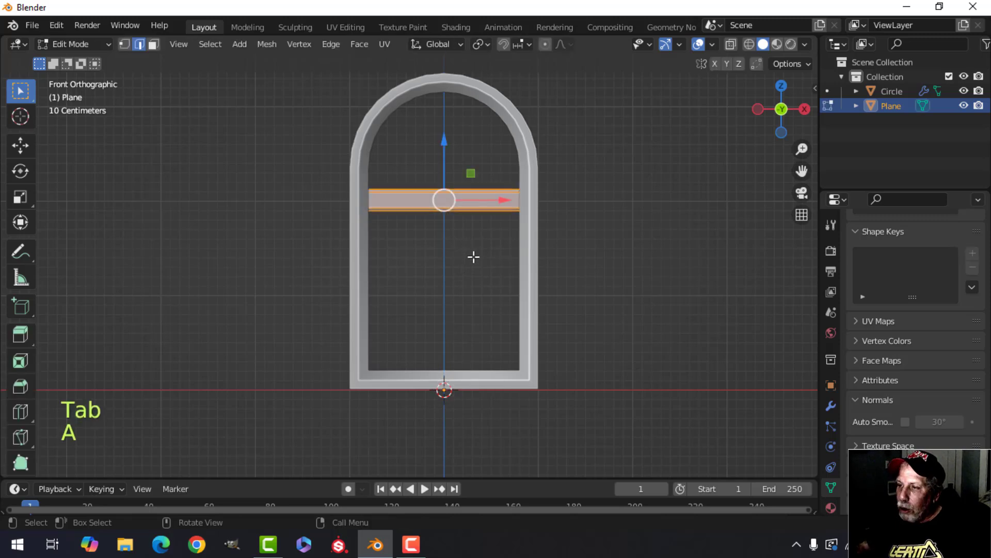
key("shift+d")
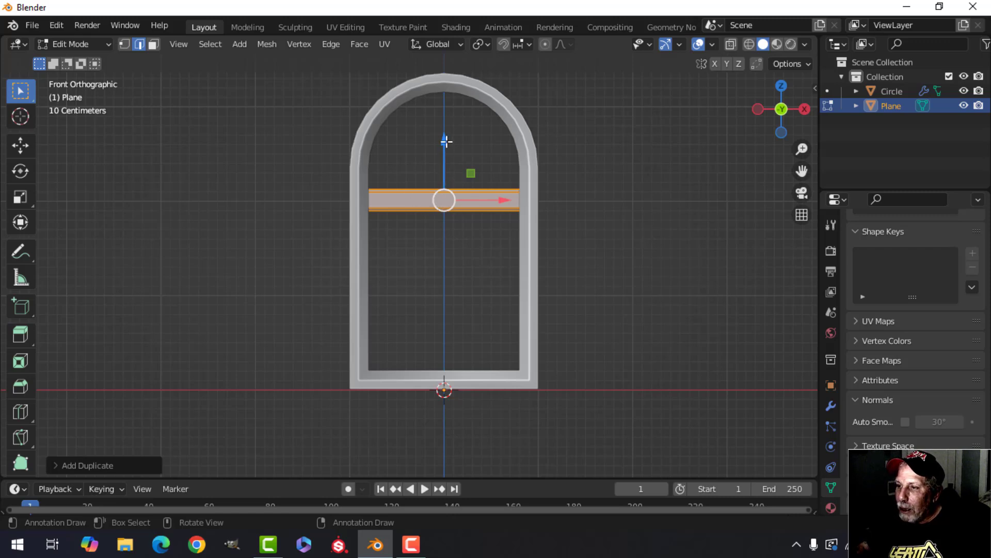
left_click_drag(446, 141, 538, 182)
key("ctrl+z")
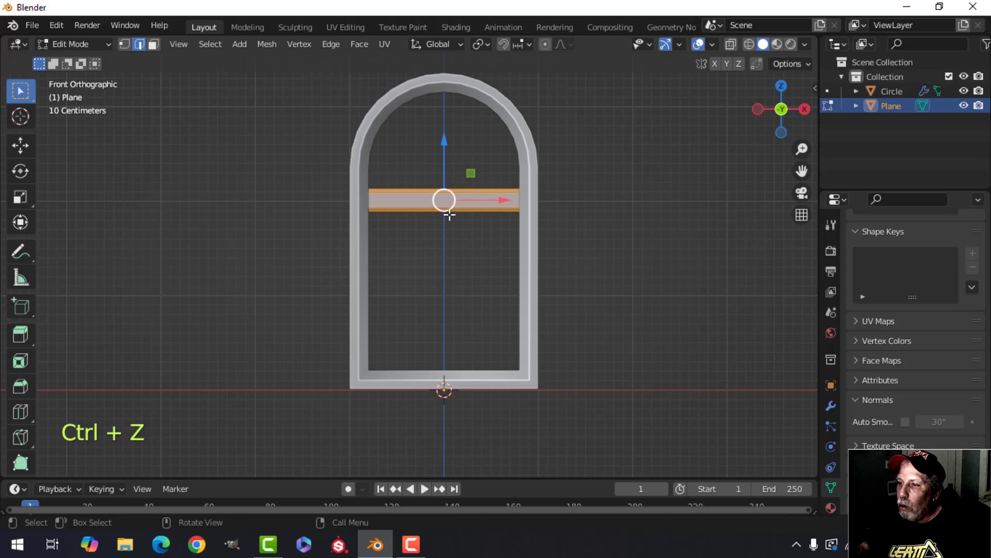
Rotate the duplicated bar 90° about the Y axis so it stands vertically
type("r")
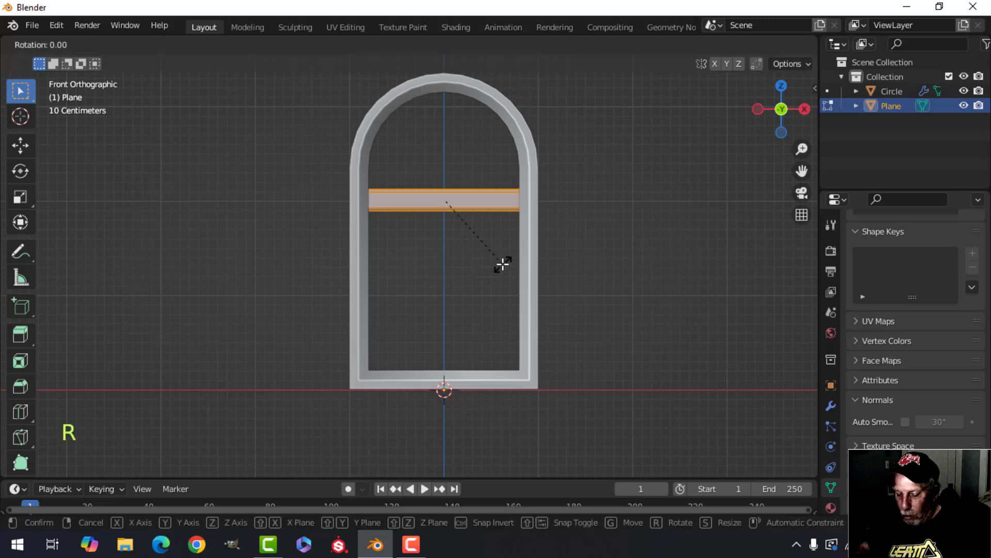
type("y90")
key("Return")
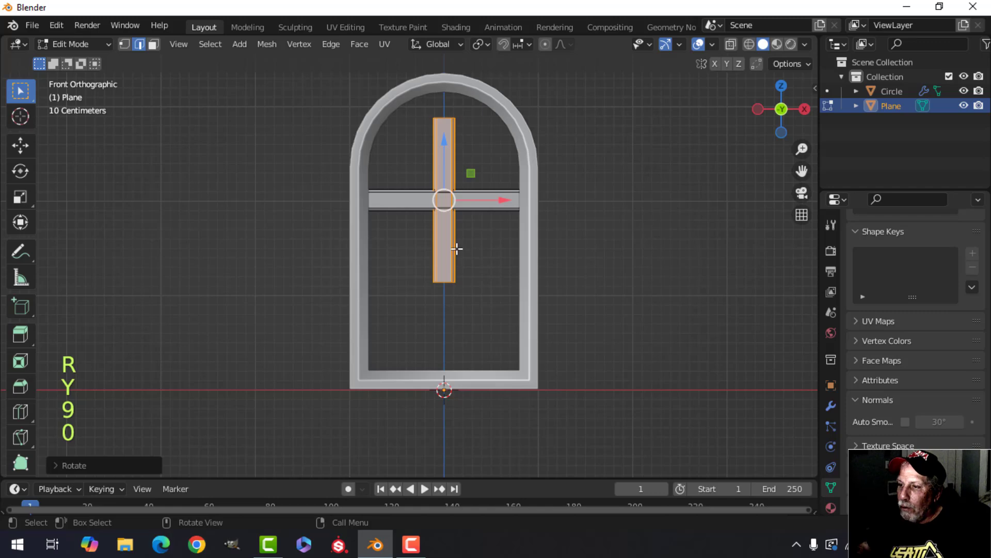
Move the vertical bar down along Z by about 0.9 m beneath the crossbar and clear the selection
key("g")
key("z")
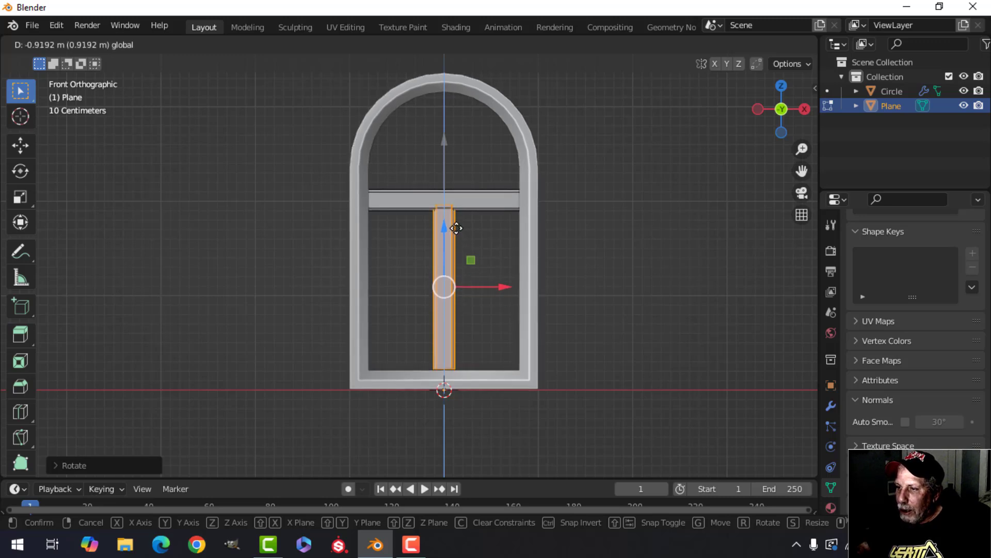
left_click(447, 222)
scroll(469, 343, "up", 2)
middle_click_drag(487, 332, 447, 224, "shift")
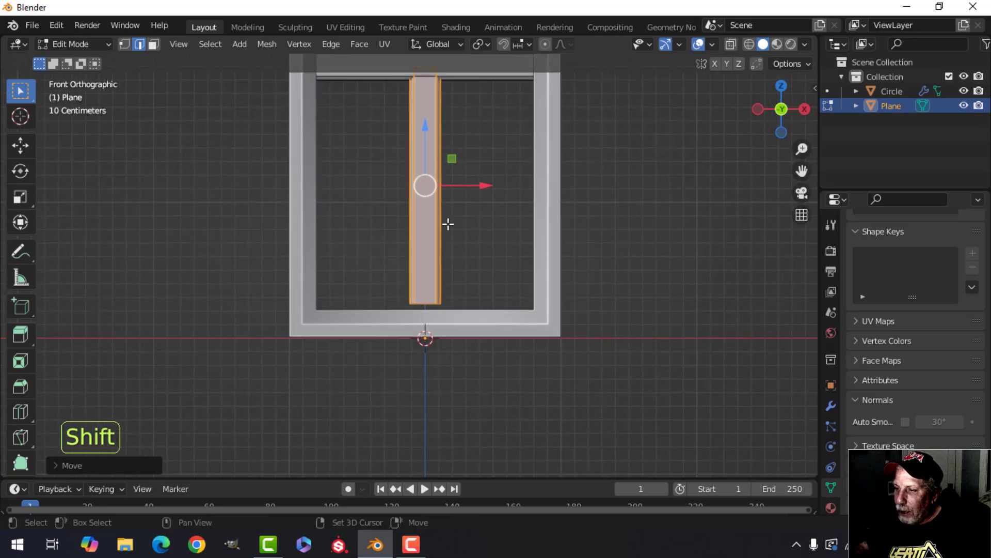
scroll(452, 282, "up", 2)
key("alt+a")
Try to select the edge loop around the vertical bar's lower end
scroll(449, 282, "up", 2)
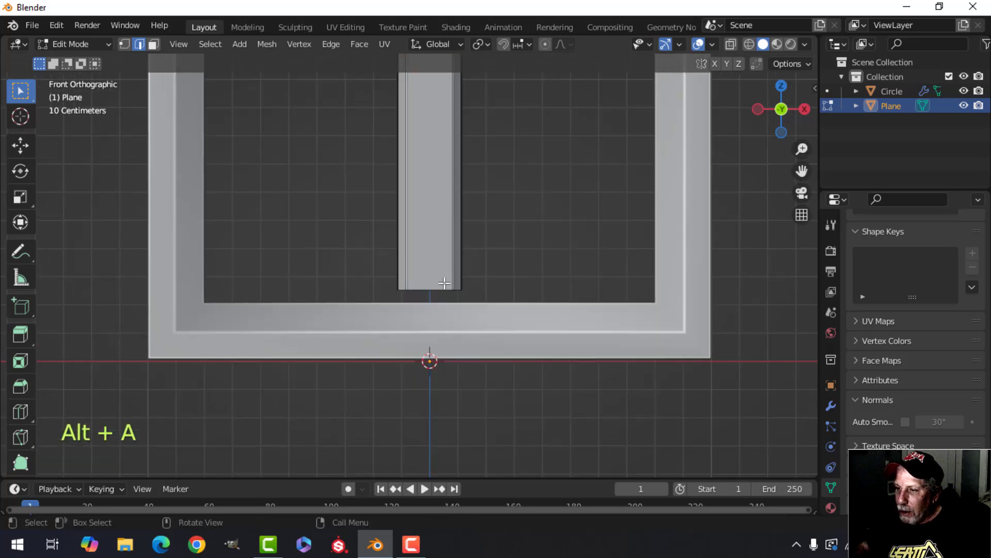
key("2")
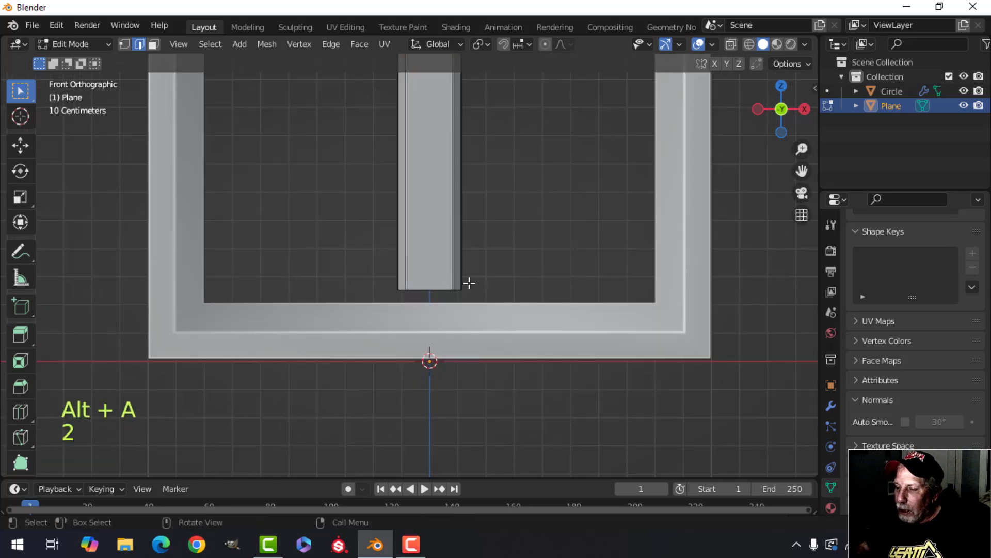
left_click(429, 287, "alt+shift")
middle_click_drag(429, 288, 474, 263)
scroll(465, 271, "up", 2)
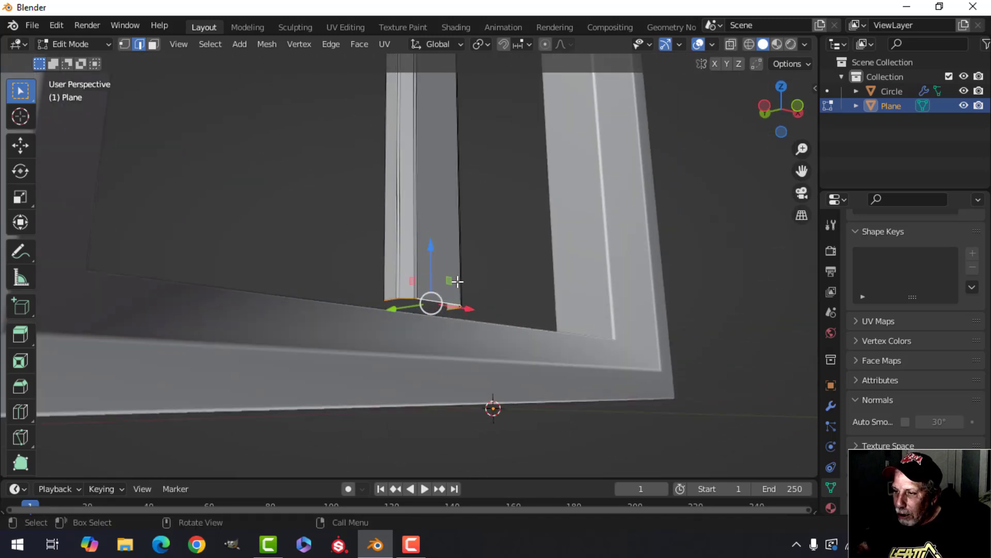
key("alt+a")
left_click(432, 300)
scroll(448, 310, "up", 2)
key("alt+a")
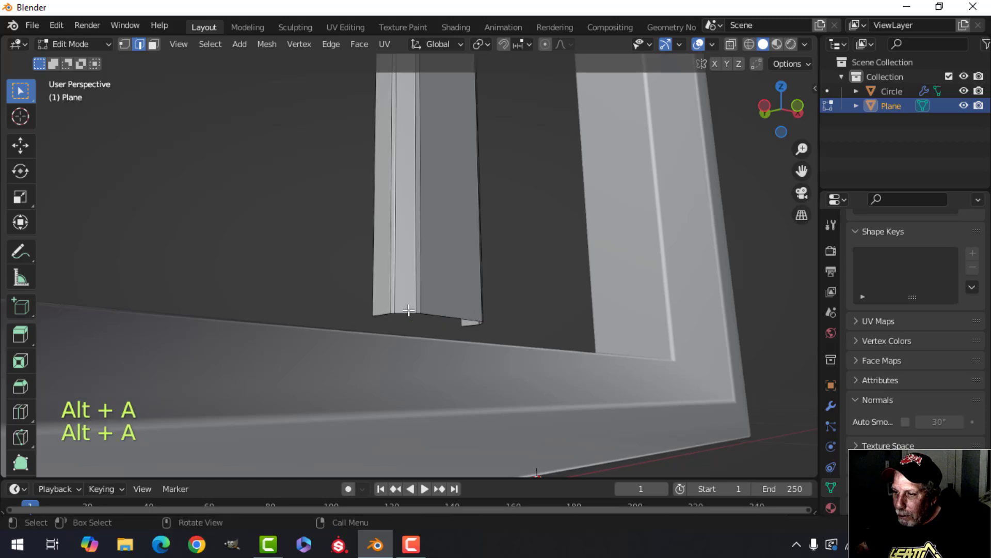
left_click(452, 309)
key("alt+a")
left_click(414, 308)
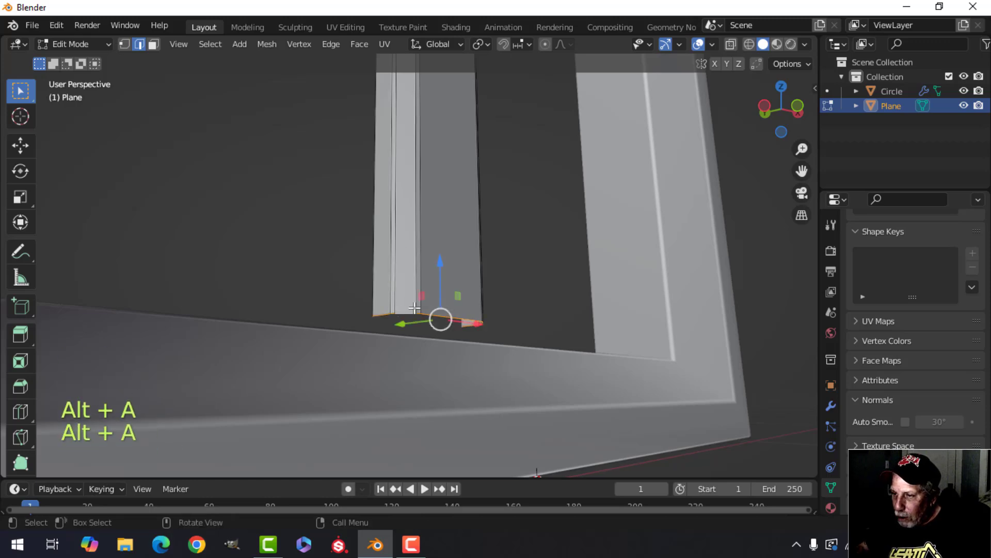
scroll(408, 313, "up", 2)
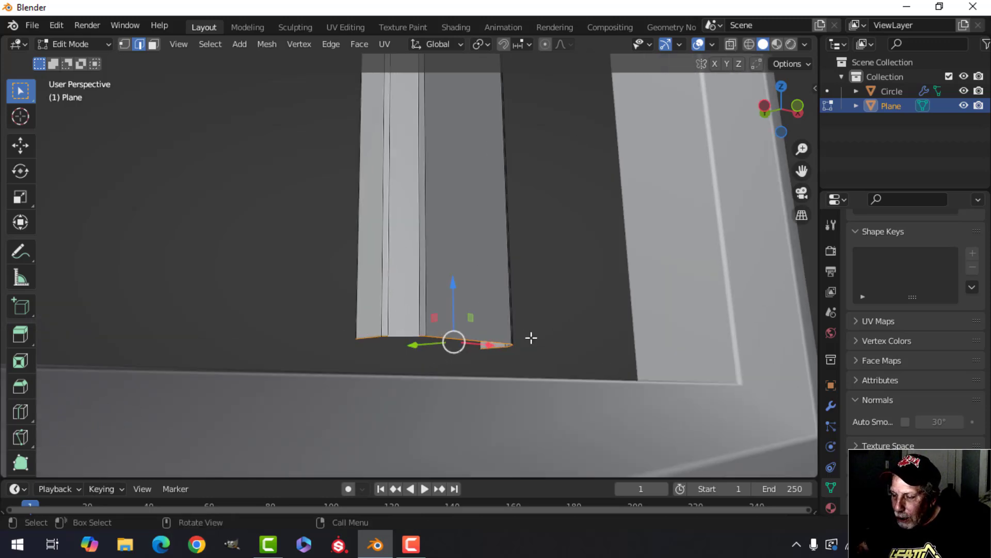
key("KP_1")
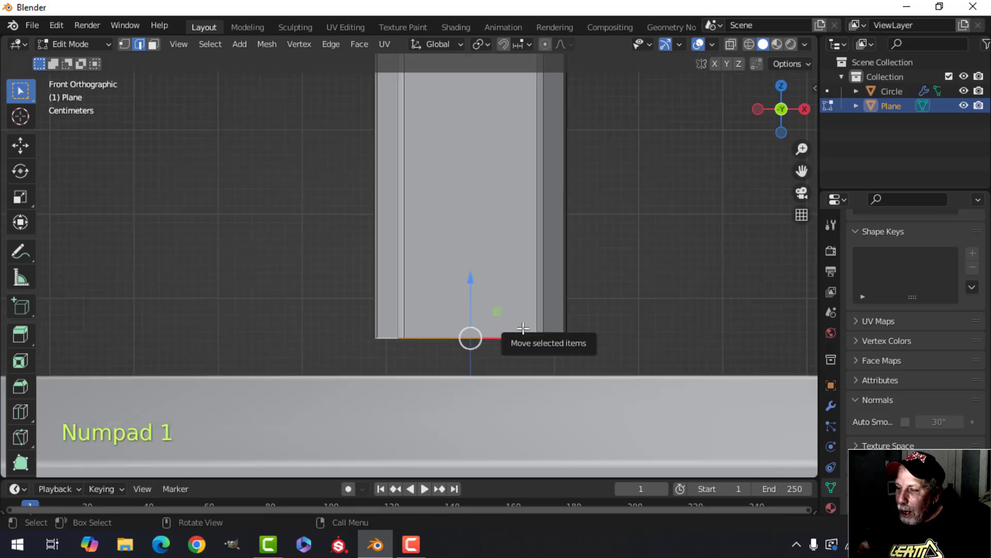
key("alt+a")
In wireframe, select the vertical bar's lower end edges, move them down along Z into the frame's bottom rail, and restore solid shading
middle_click_drag(566, 336, 490, 295, "shift")
scroll(468, 294, "down", 1)
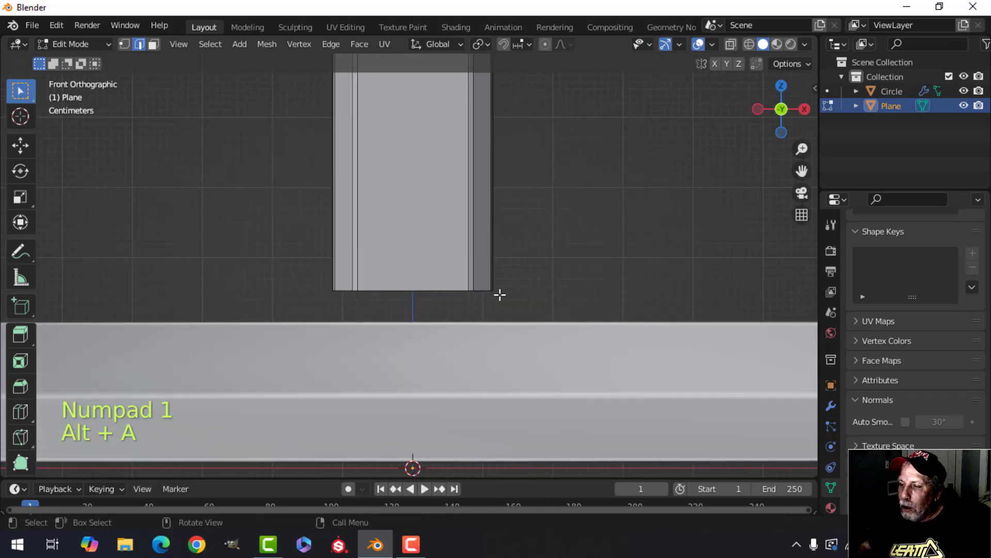
key("z")
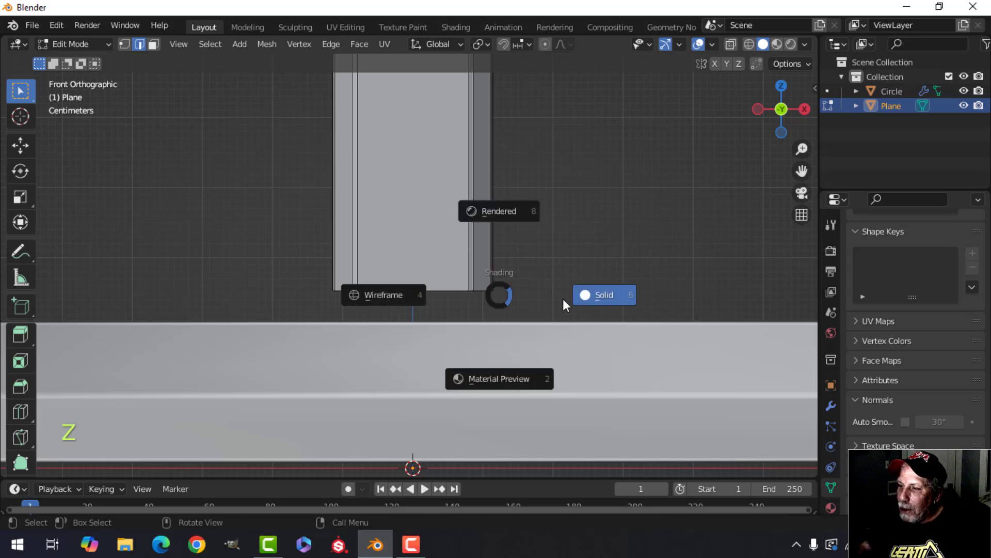
left_click(384, 295)
mouse_move(283, 256)
left_mouse_down()
mouse_move(385, 294)
mouse_move(532, 315)
left_mouse_up()
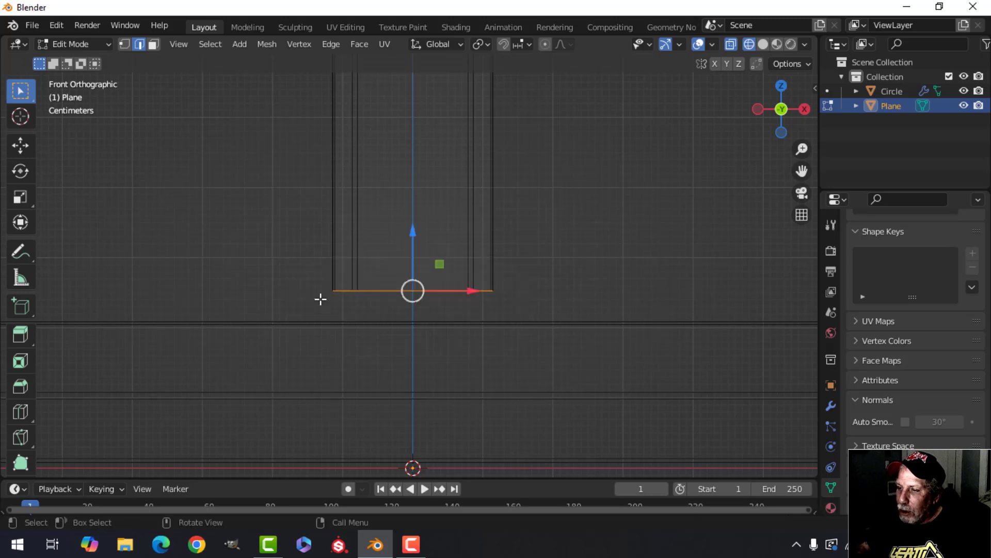
key("alt+a")
left_click_drag(257, 270, 548, 317)
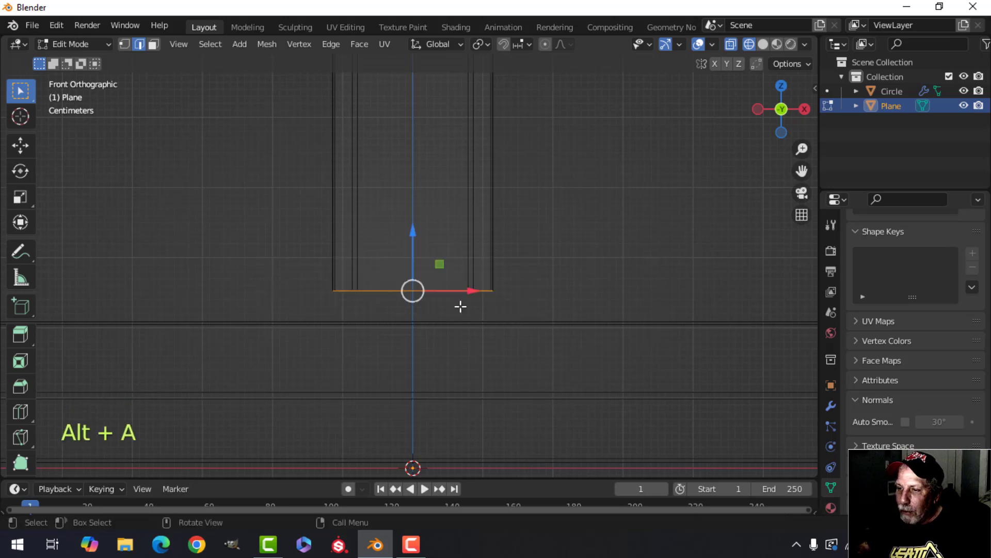
key("alt+a")
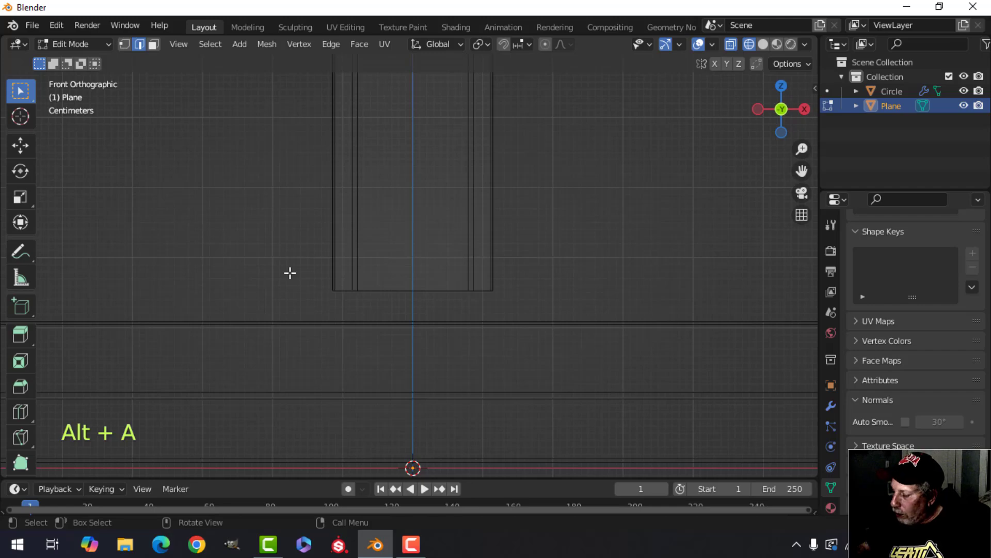
left_click_drag(290, 273, 553, 308)
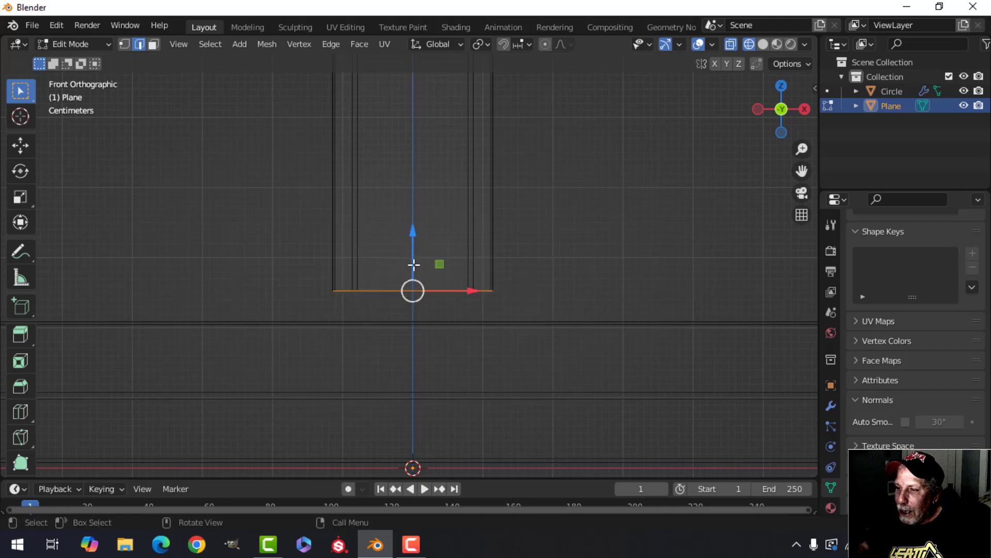
left_click_drag(412, 231, 414, 286)
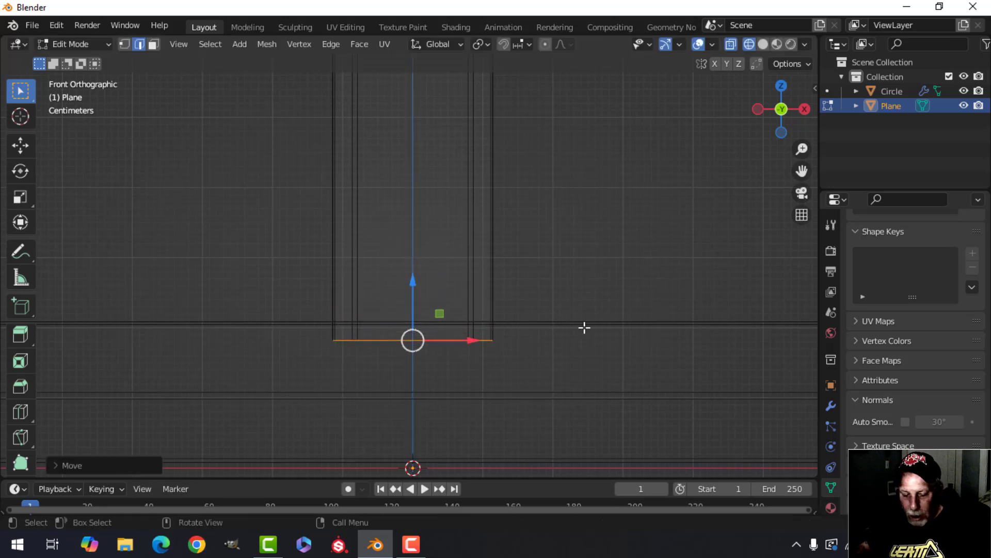
key("alt+a")
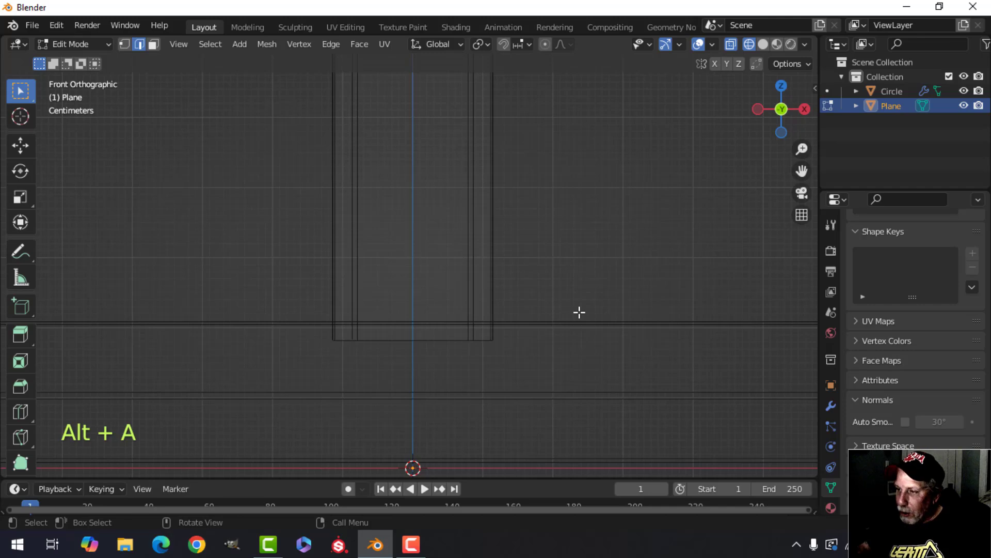
key("z")
left_click(670, 308)
scroll(553, 311, "down", 2)
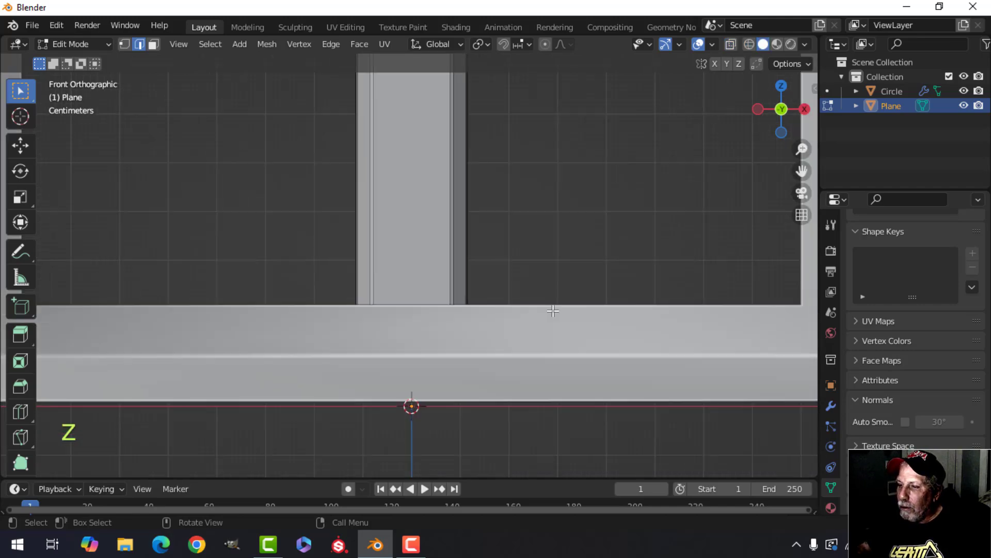
Examine from several angles how the vertical bar's upper end meets the crossbar
middle_click_drag(504, 254, 507, 258)
scroll(502, 250, "down", 4)
middle_click_drag(488, 181, 497, 283, "shift")
middle_click_drag(475, 199, 458, 336, "shift")
scroll(475, 253, "up", 2)
scroll(474, 222, "up", 2)
scroll(461, 315, "up", 2)
middle_click_drag(465, 295, 461, 388, "shift")
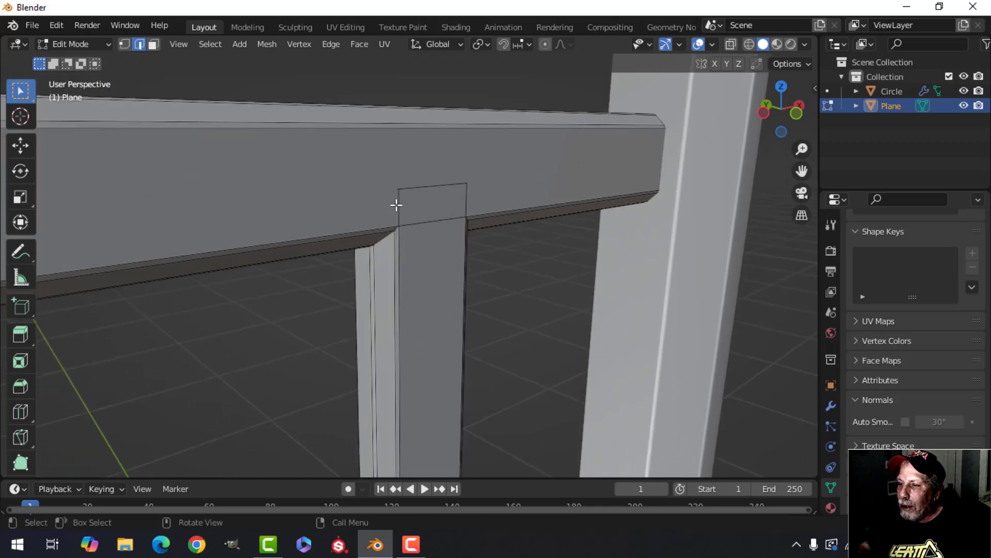
middle_click_drag(436, 261, 369, 237)
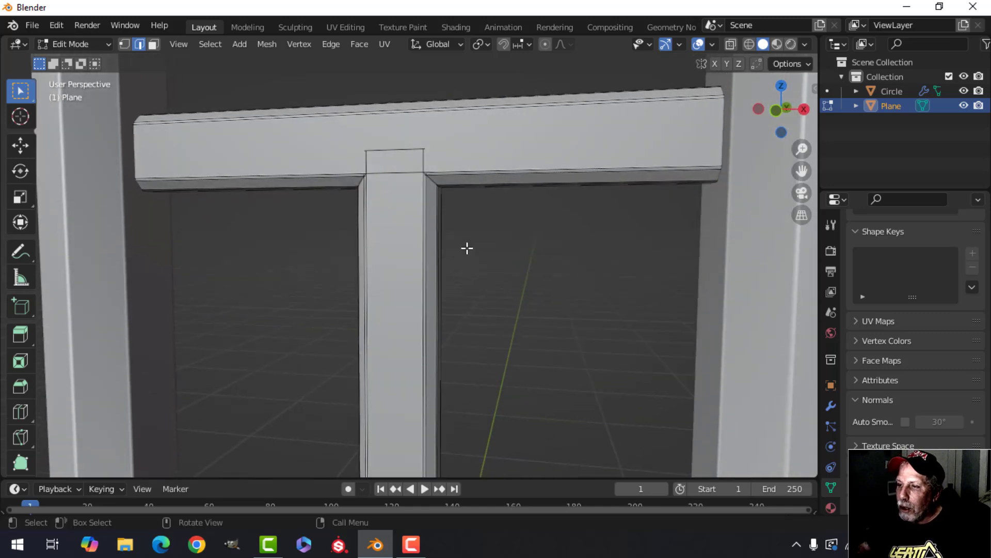
key("a")
scroll(459, 256, "down", 4)
middle_click_drag(456, 259, 511, 221)
scroll(490, 246, "down", 1)
scroll(496, 268, "up", 2)
key("alt+a")
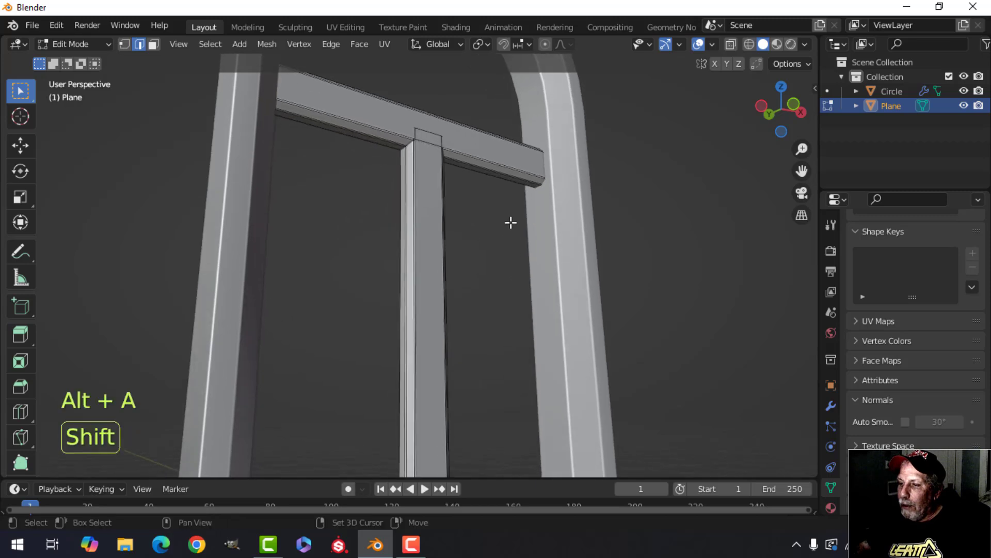
scroll(509, 222, "up", 1)
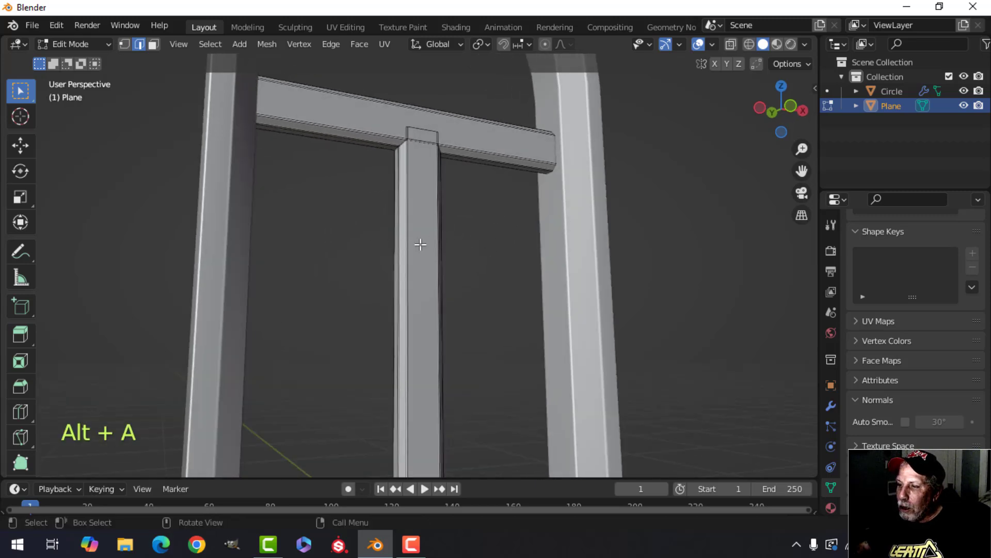
Select the vertical bar's whole linked mesh and shift it slightly back along Y so its upper end sits inside the crossbar
left_click(419, 246)
key("alt+a")
middle_click_drag(468, 258, 476, 239)
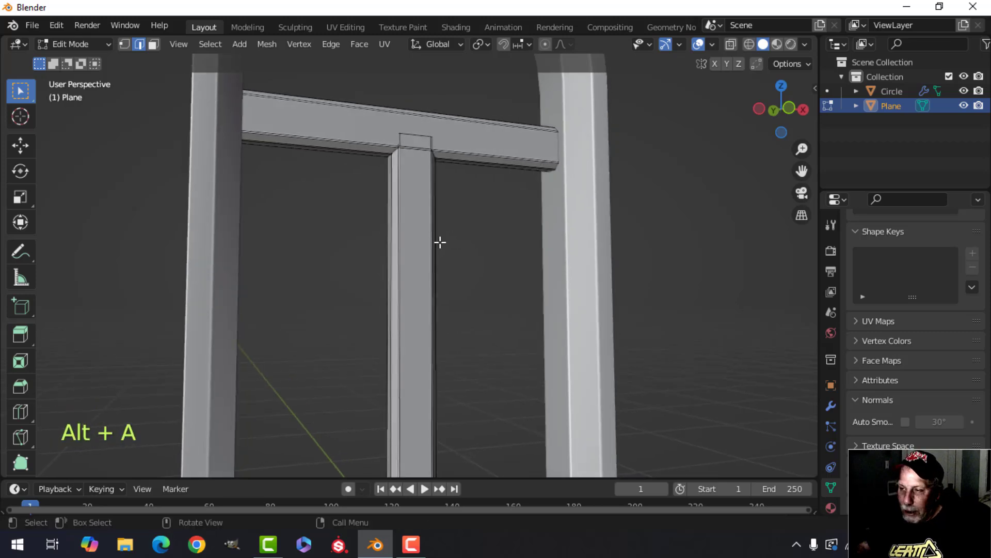
left_click(399, 233)
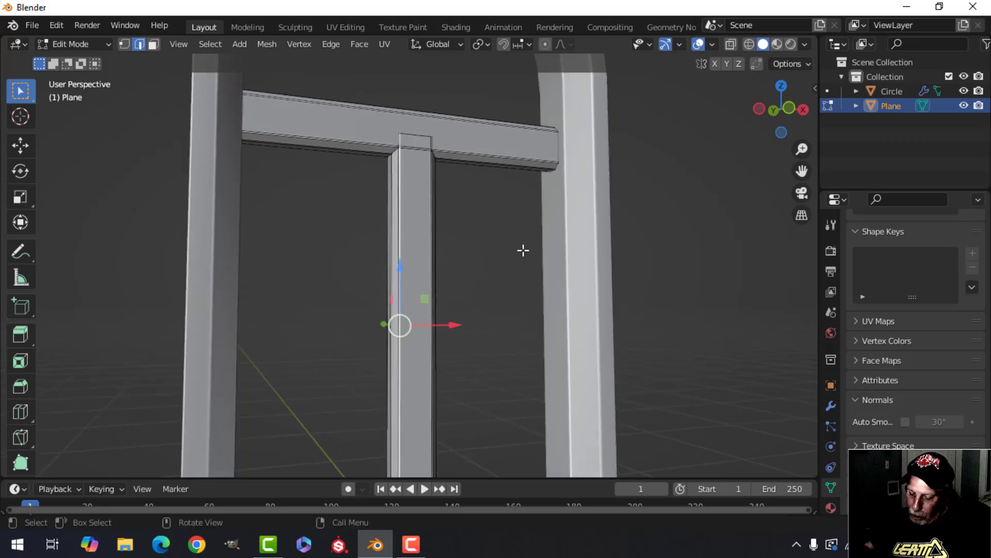
key("ctrl+l")
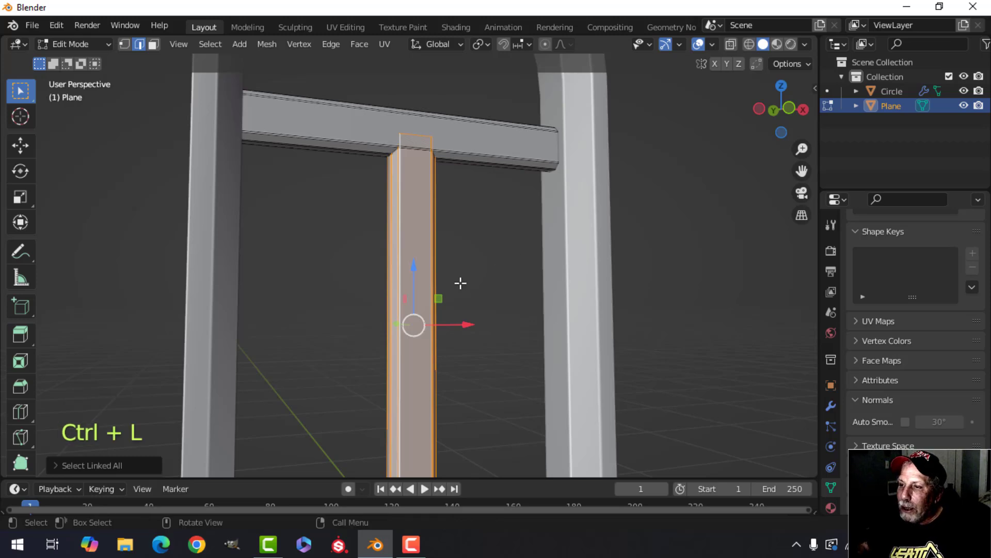
scroll(437, 299, "down", 1)
middle_click_drag(413, 314, 481, 329)
scroll(481, 329, "up", 2)
mouse_move(481, 329)
middle_mouse_down("shift")
mouse_move(485, 307)
mouse_move(493, 317)
middle_mouse_up("shift")
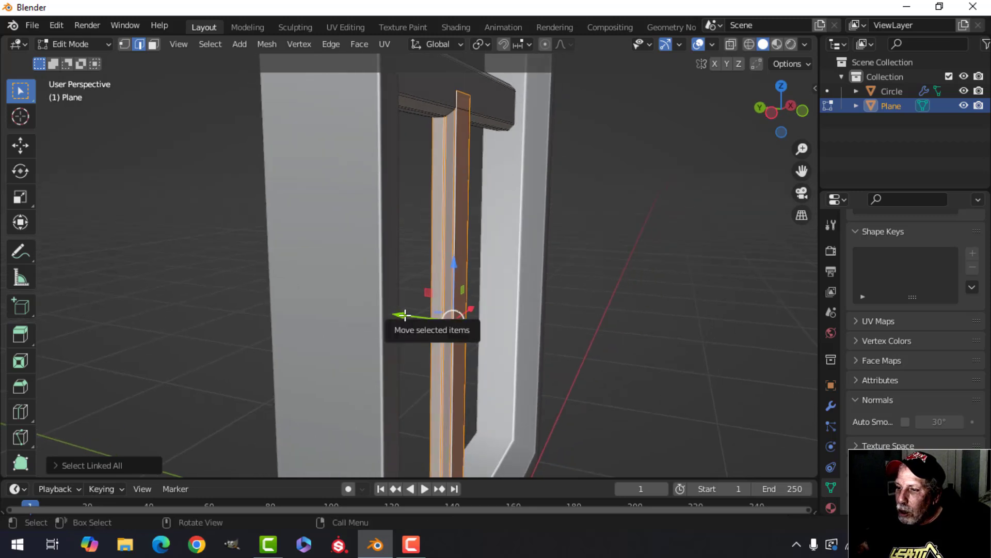
left_click_drag(398, 317, 394, 316)
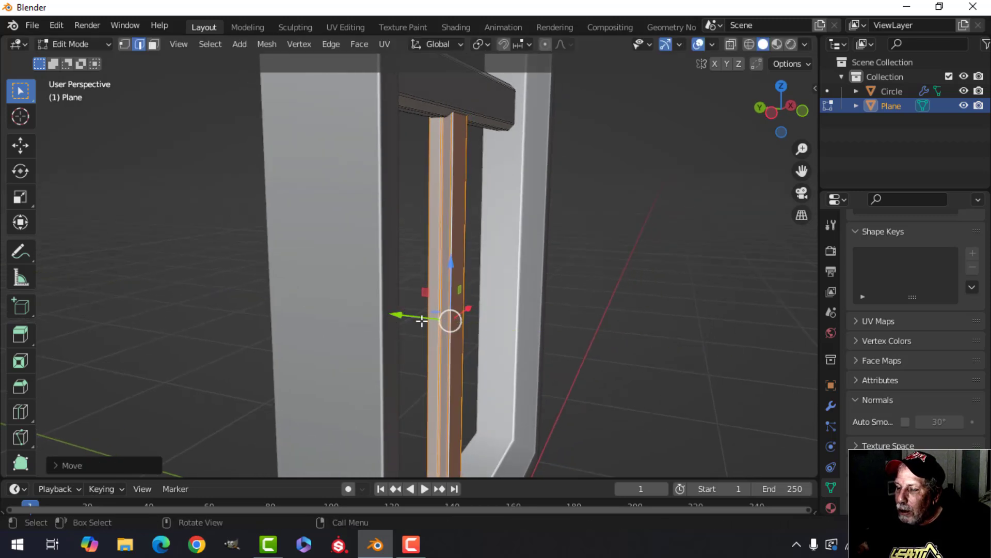
Return to Object Mode with nothing selected and examine the whole frame with its two bars, including in front view
key("Tab")
middle_click_drag(517, 282, 427, 278)
key("alt+a")
scroll(425, 173, "down", 3)
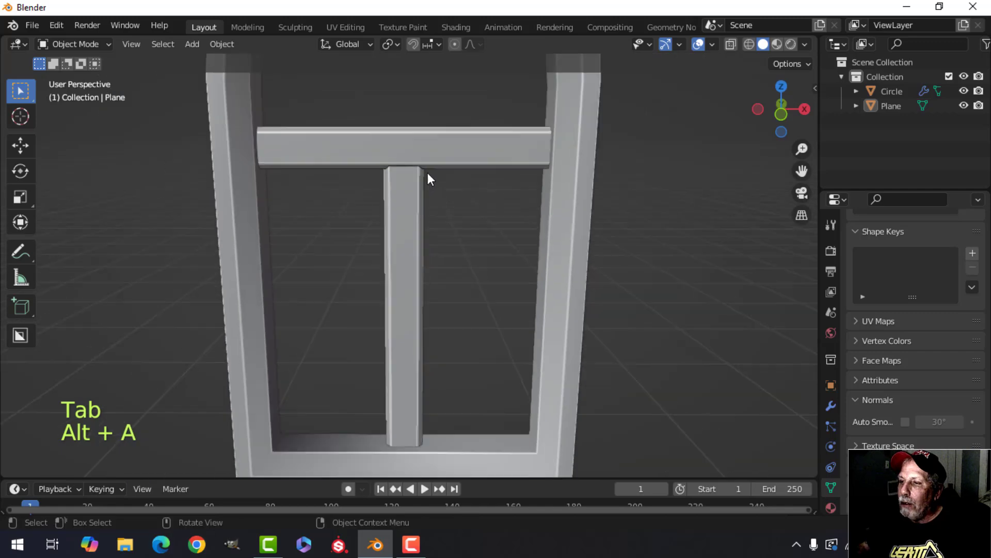
middle_click_drag(429, 177, 442, 254)
scroll(454, 267, "up", 3)
scroll(441, 298, "down", 4)
middle_click_drag(441, 254, 429, 287)
scroll(430, 287, "down", 3)
mouse_move(430, 284)
middle_mouse_down("shift")
mouse_move(432, 305)
mouse_move(436, 280)
middle_mouse_up("shift")
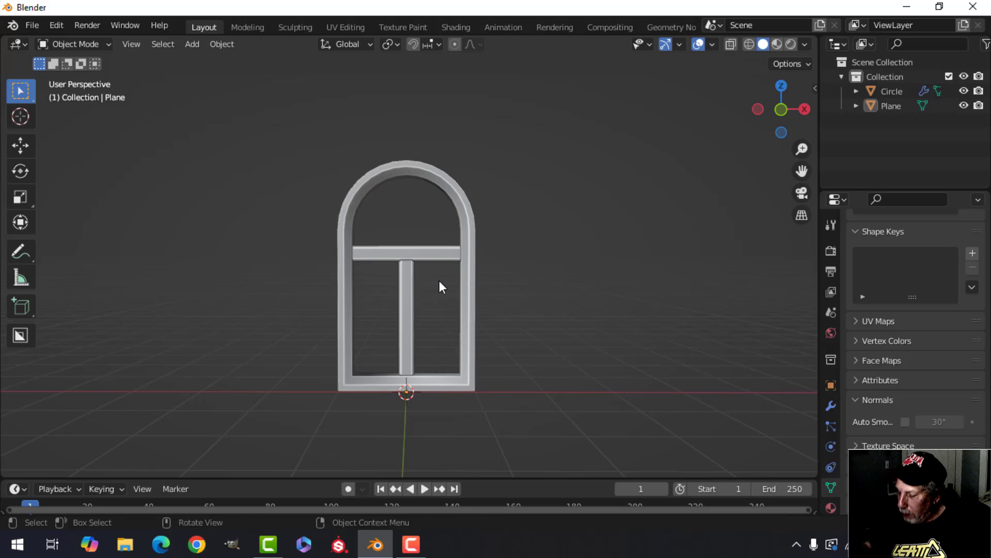
key("KP_1")
scroll(439, 280, "up", 3)
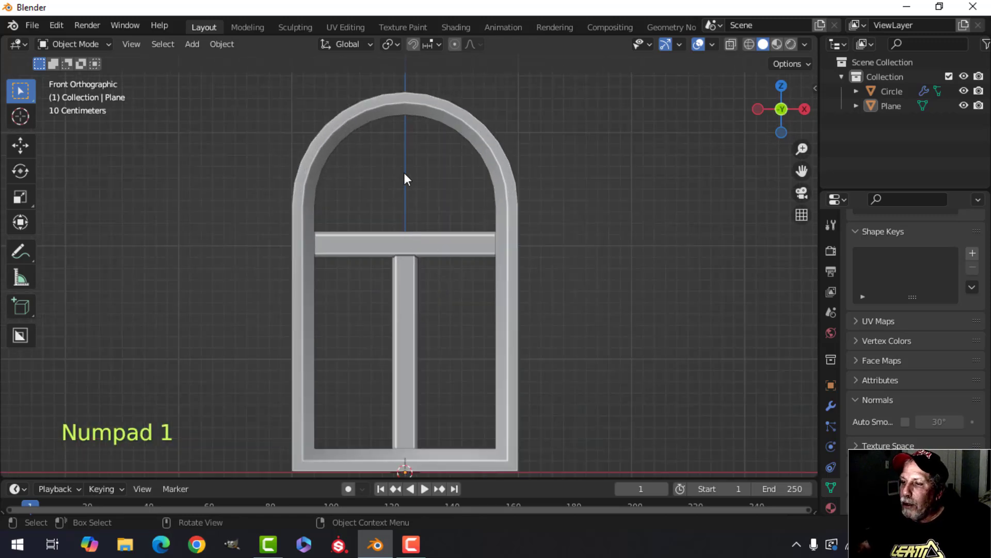
scroll(394, 210, "down", 1)
scroll(412, 215, "up", 1)
scroll(440, 212, "up", 2)
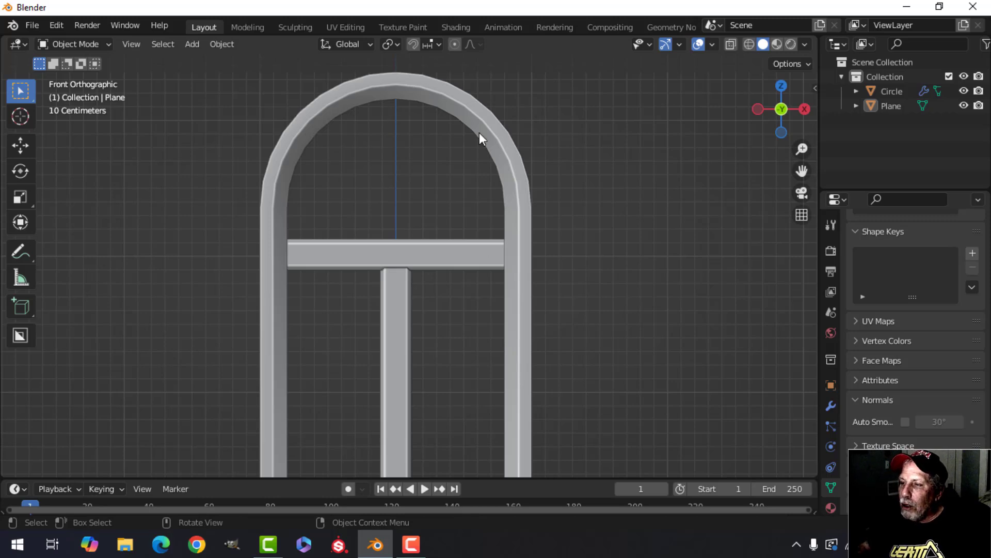
scroll(453, 219, "down", 1)
scroll(453, 217, "down", 1, "shift")
Edit the arched frame's mesh and select the edge loop running around the middle of its front profile
left_click(436, 107)
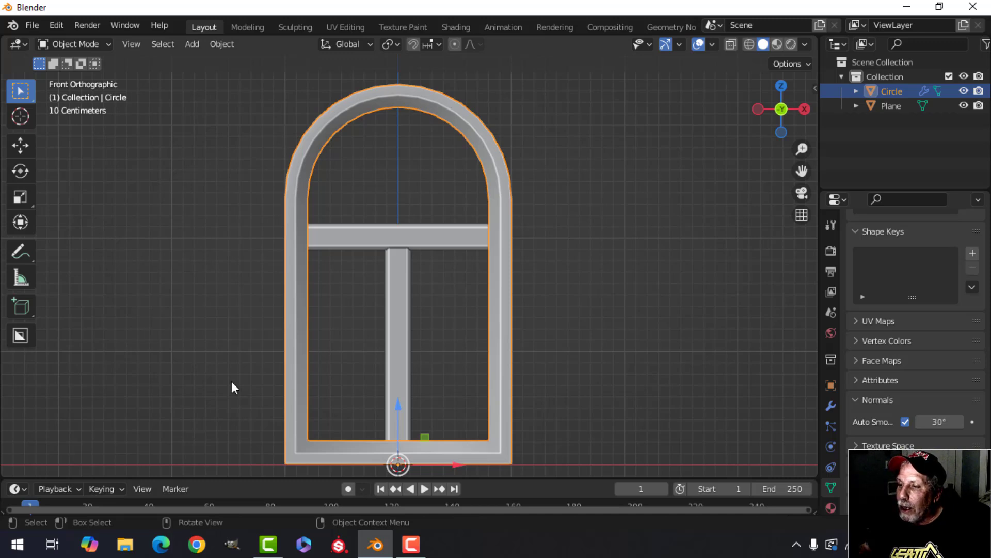
key("Tab")
key("alt+a")
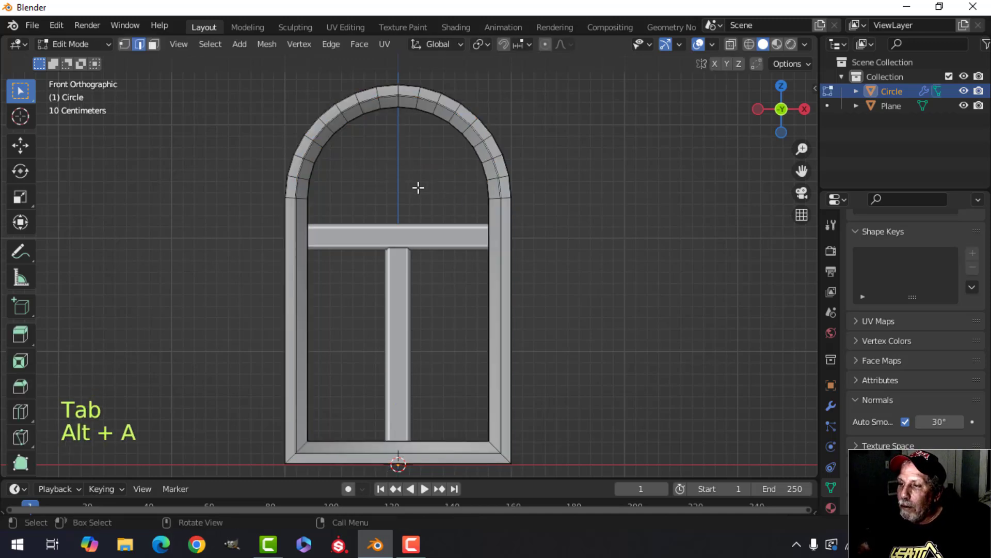
key("2")
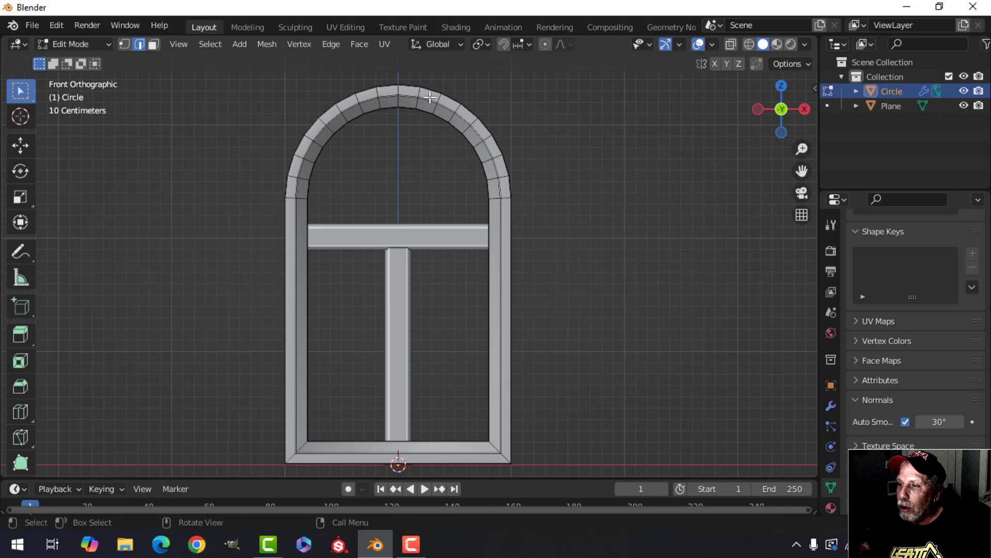
scroll(433, 102, "up", 1)
middle_click_drag(445, 122, 424, 185, "shift")
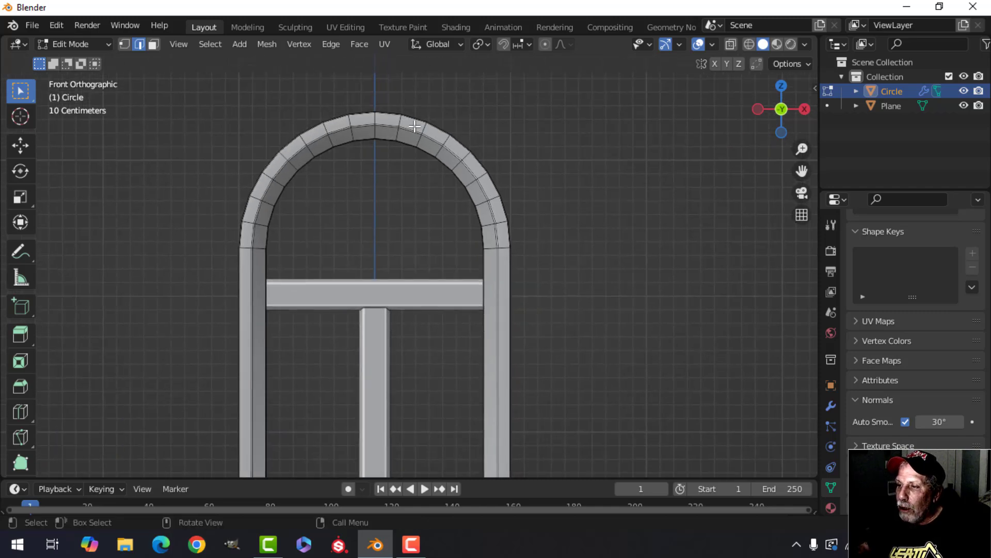
left_click(500, 203, "alt+shift")
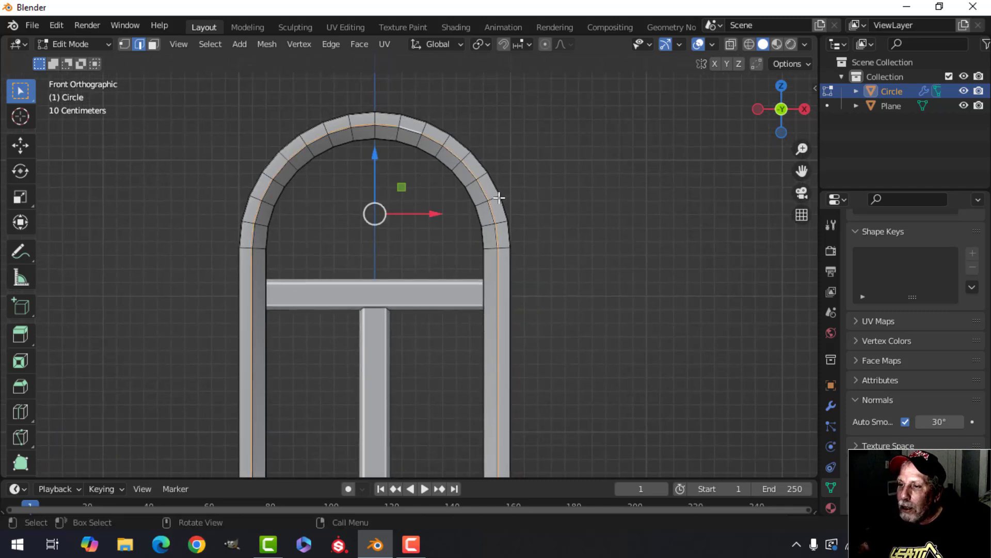
middle_click_drag(500, 202, 553, 181)
scroll(404, 250, "up", 2)
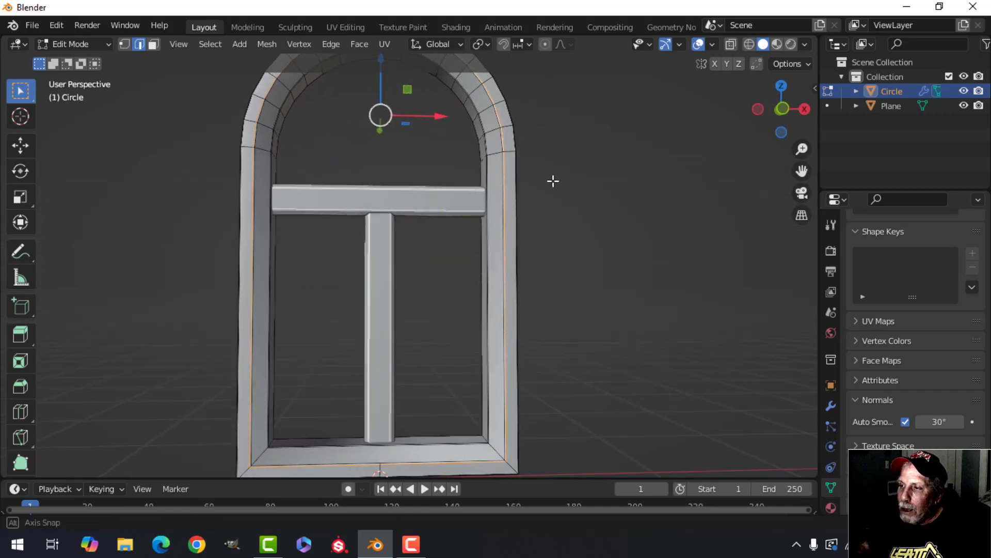
scroll(527, 195, "down", 3)
middle_click_drag(477, 228, 503, 221)
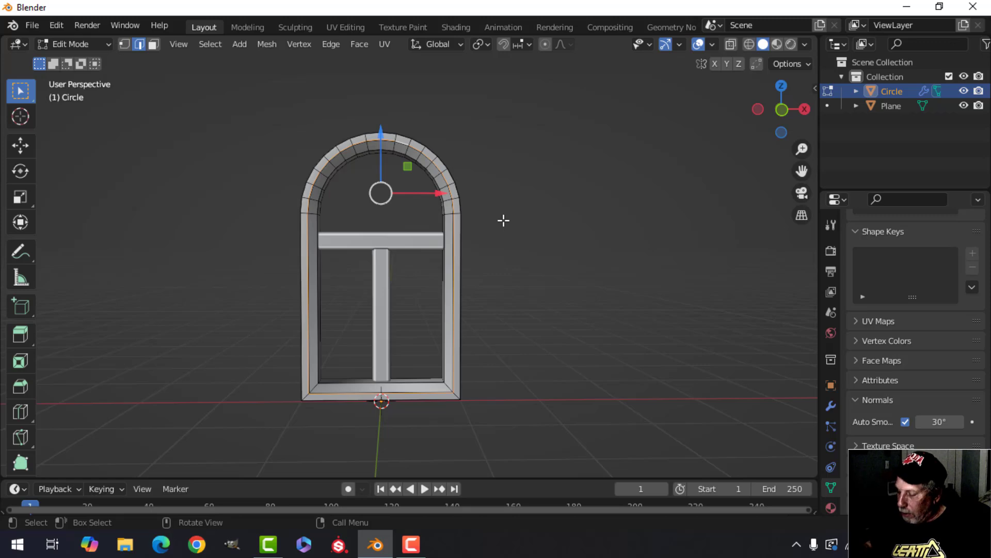
key("KP_1")
scroll(498, 189, "up", 2)
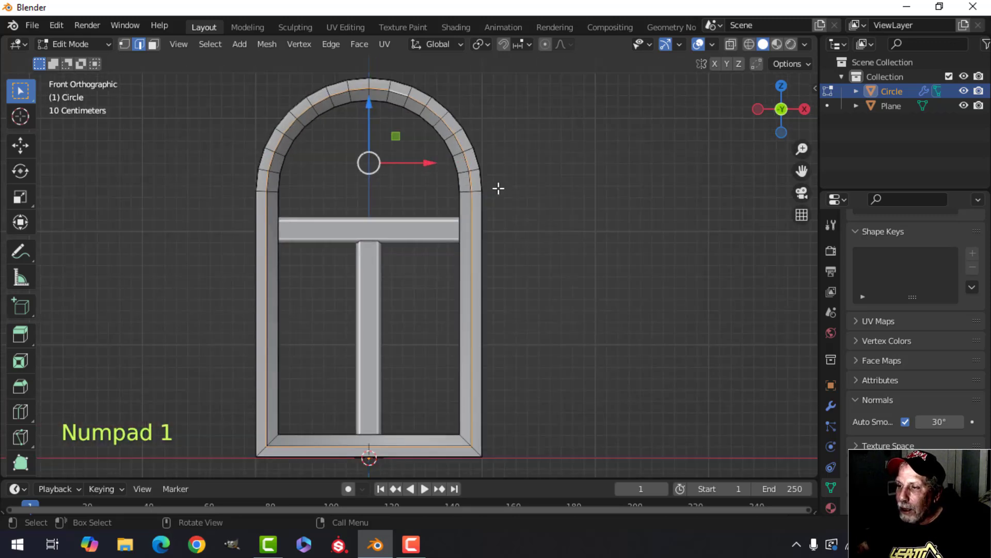
Duplicate the selected loop in place, scale the copy into a small arch inside the frame, and lower it slightly along Z
key("shift+d")
right_click(527, 173)
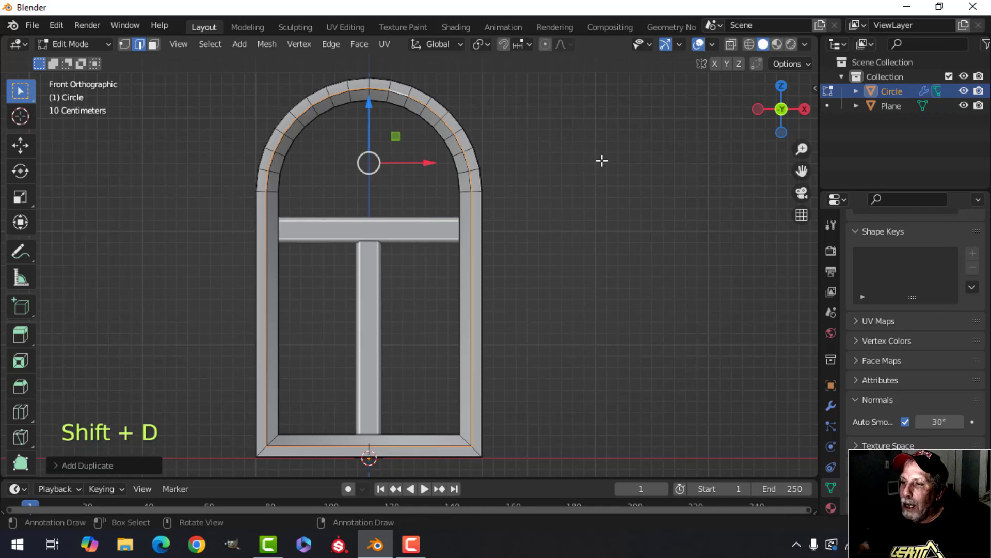
key("s")
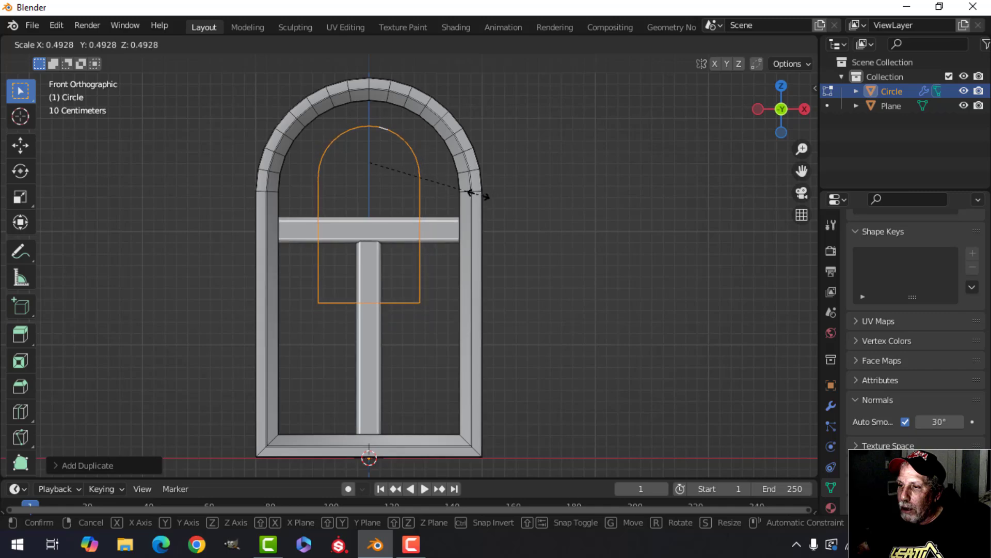
left_click(451, 195)
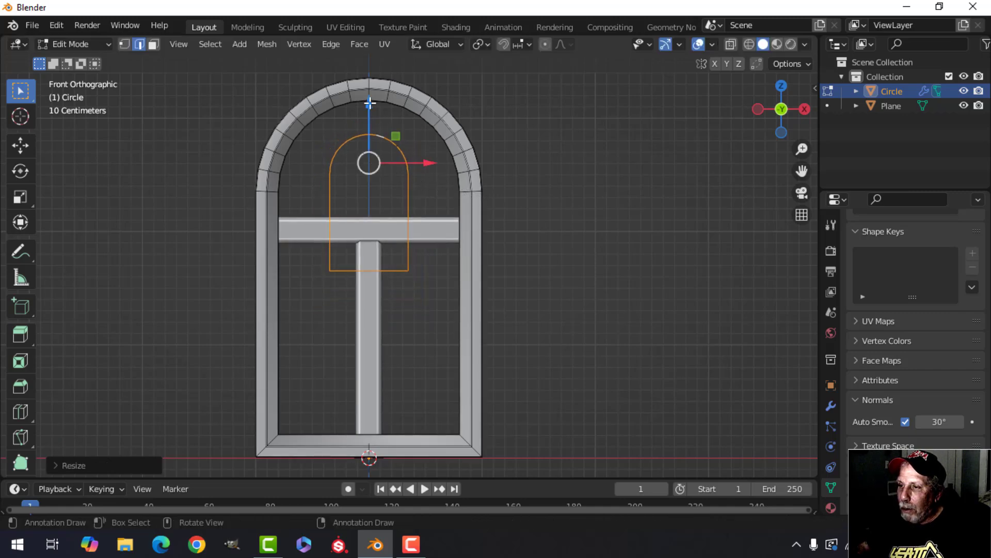
left_click_drag(369, 103, 369, 146)
scroll(434, 249, "up", 2)
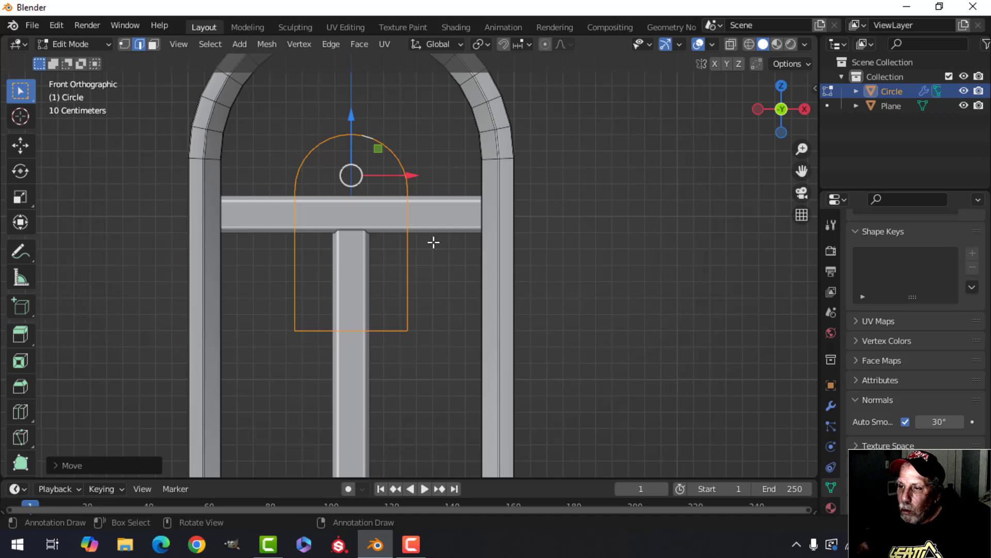
Separate the small arch loop from the frame into its own object and return to Object Mode
key("1")
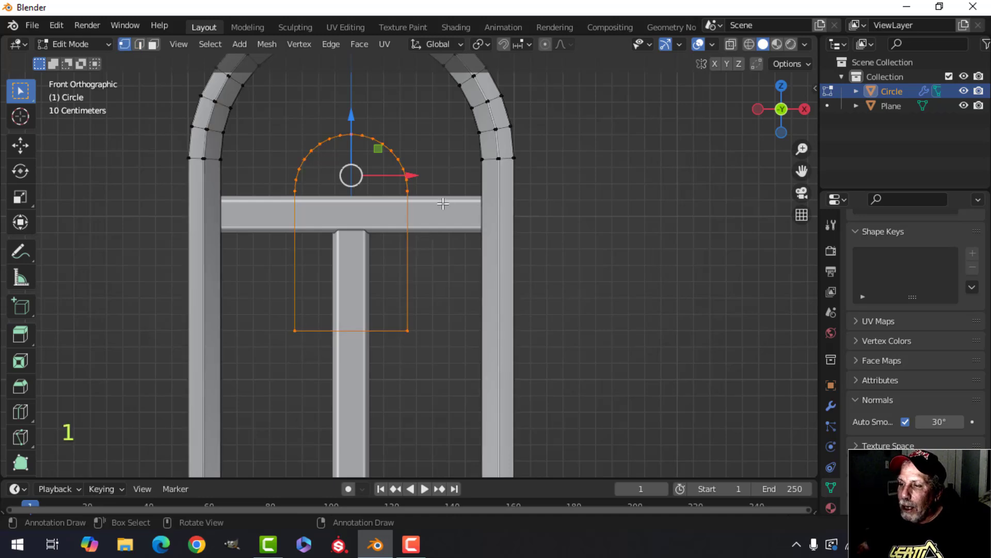
scroll(436, 185, "down", 1)
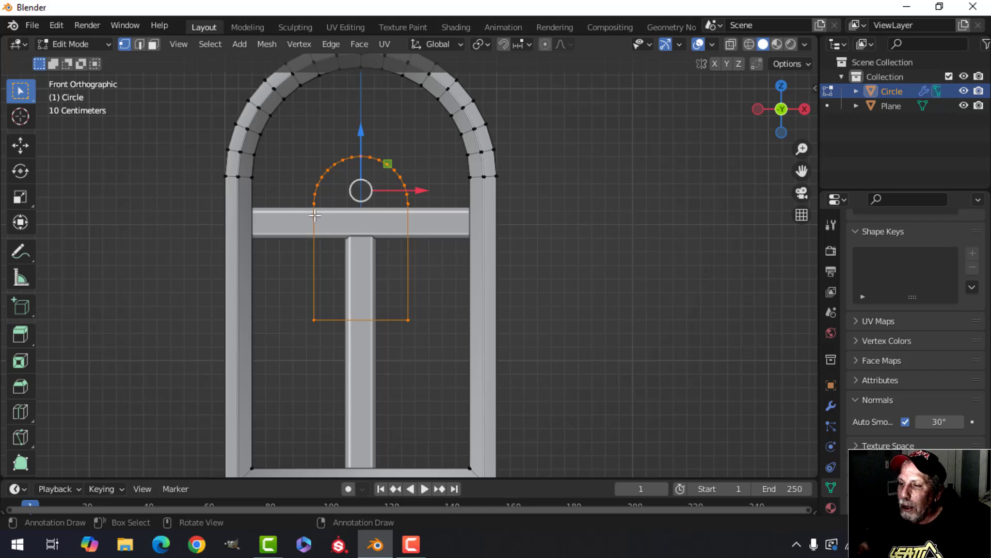
key("p")
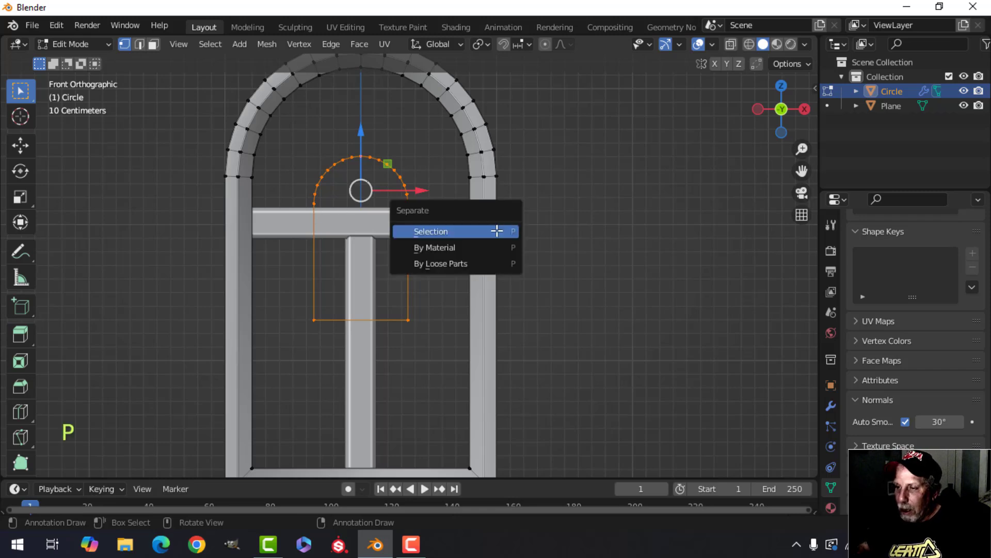
left_click(497, 231)
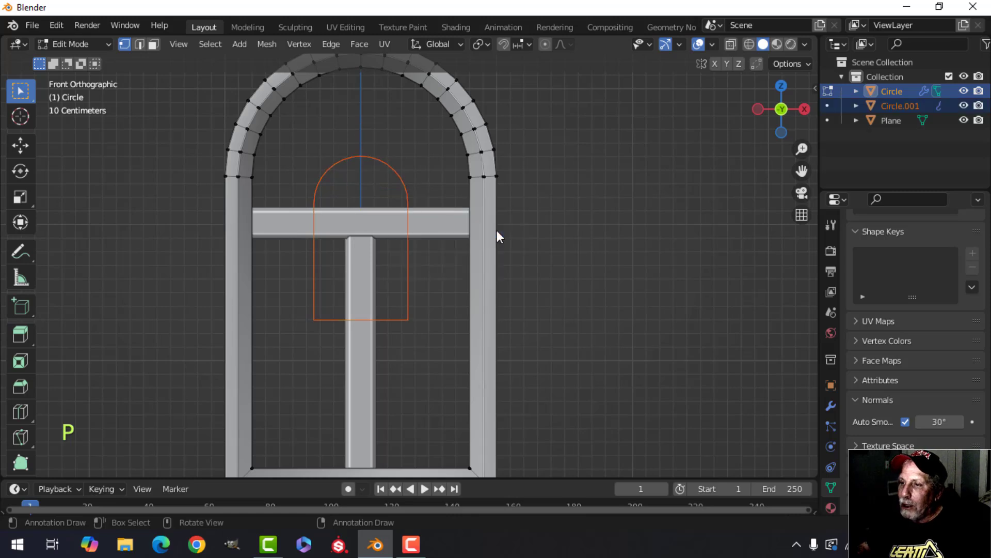
key("Tab")
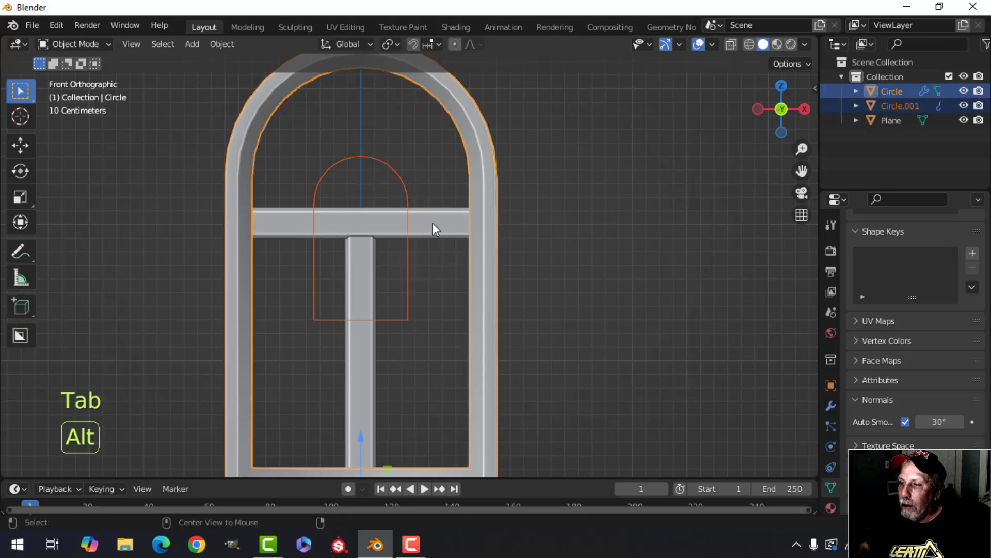
Edit the separated arch outline and delete its two lower corner vertices, leaving only the half-circle arc
key("alt+a")
left_click(403, 183)
left_click(490, 145)
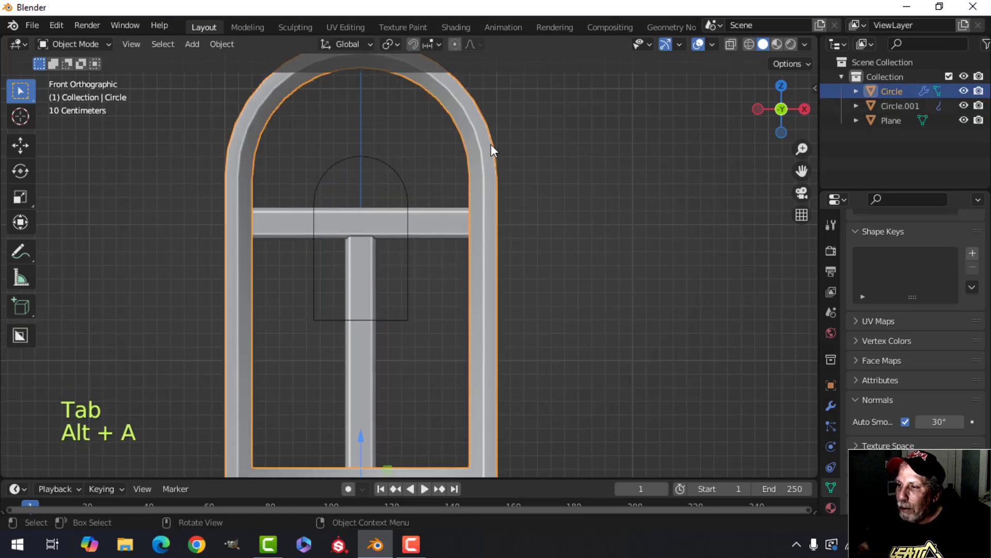
left_click(393, 173)
key("Tab")
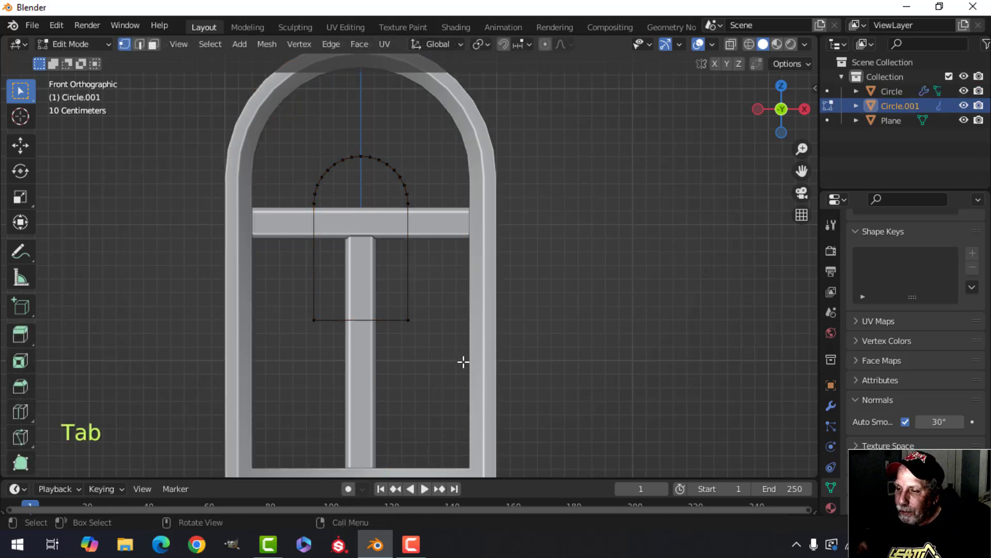
key("b")
left_click_drag(463, 360, 285, 292)
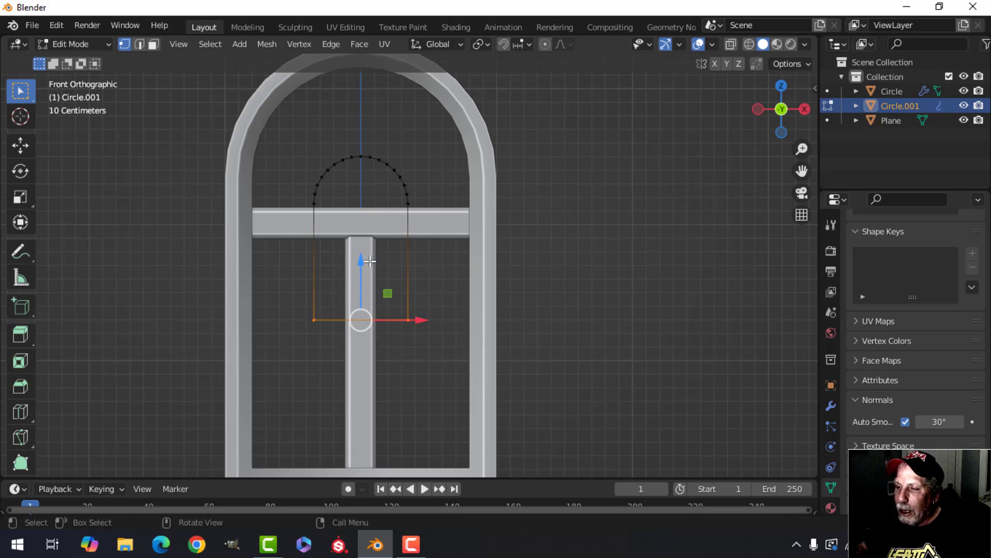
key("x")
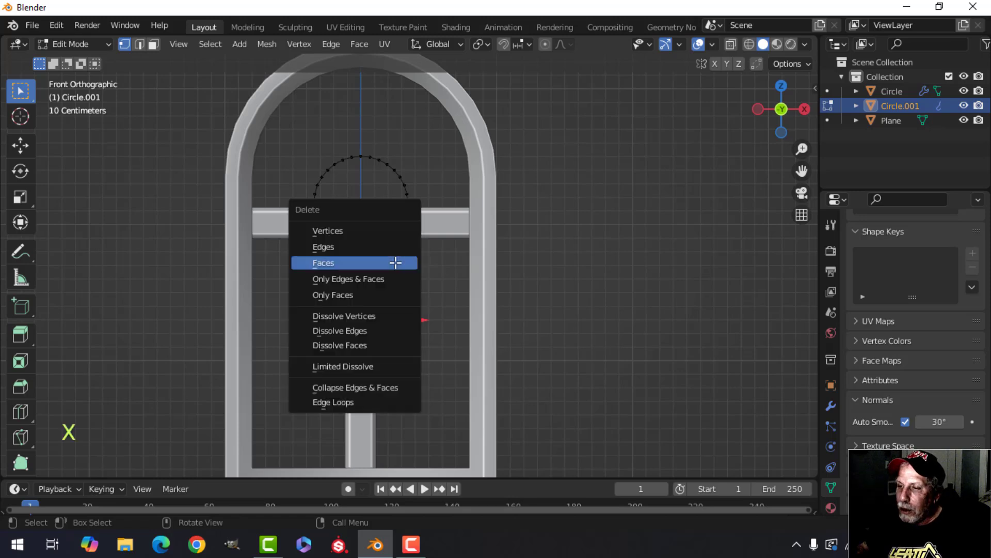
left_click(342, 230)
Select the whole arc and lower it along Z until its ends meet the crossbar's upper edge
key("a")
scroll(440, 248, "up", 3)
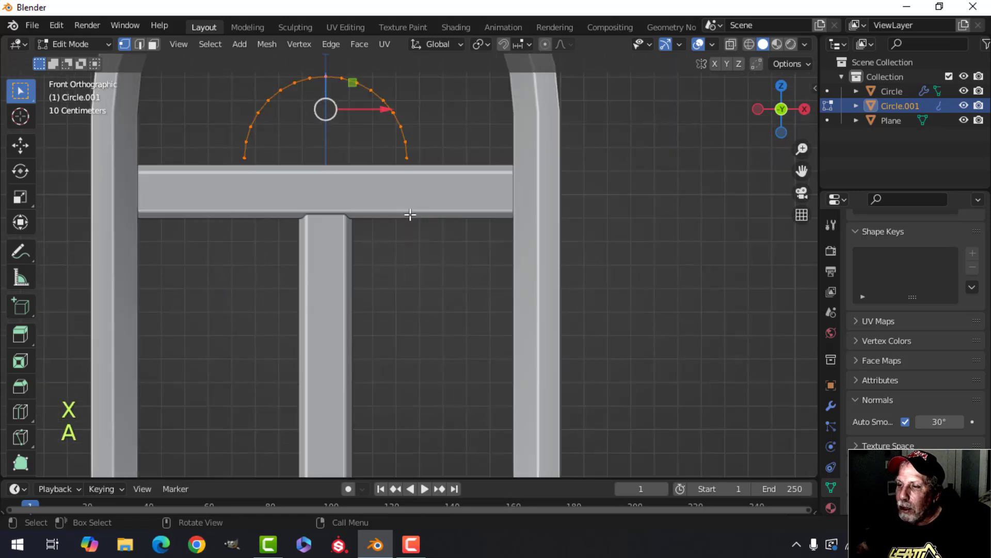
middle_click_drag(410, 215, 478, 254, "shift")
scroll(452, 217, "down", 1)
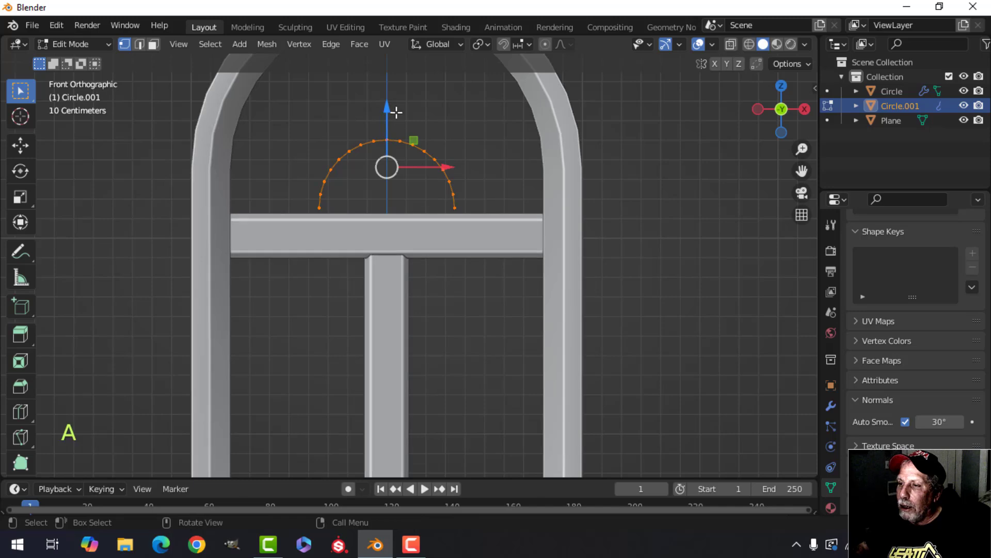
left_click_drag(392, 107, 391, 127)
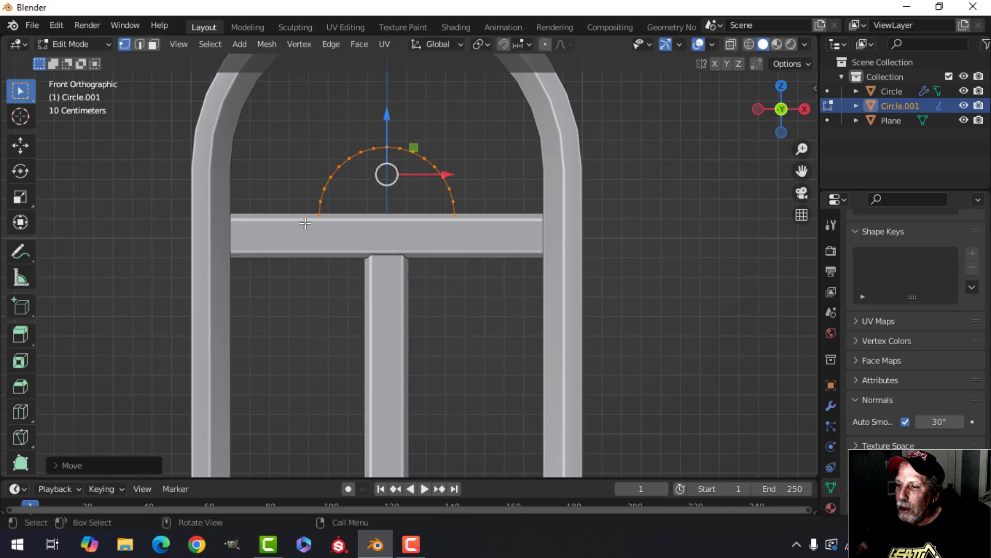
Extrude the arc and move the new edge back along Y to form a narrow curved strip over the crossbar
middle_click_drag(477, 225, 373, 243)
scroll(507, 249, "down", 3)
scroll(442, 229, "up", 3)
middle_click_drag(405, 209, 481, 224, "shift")
scroll(459, 248, "up", 3)
scroll(473, 193, "up", 1)
middle_click_drag(482, 224, 470, 225)
key("e")
right_click(470, 225)
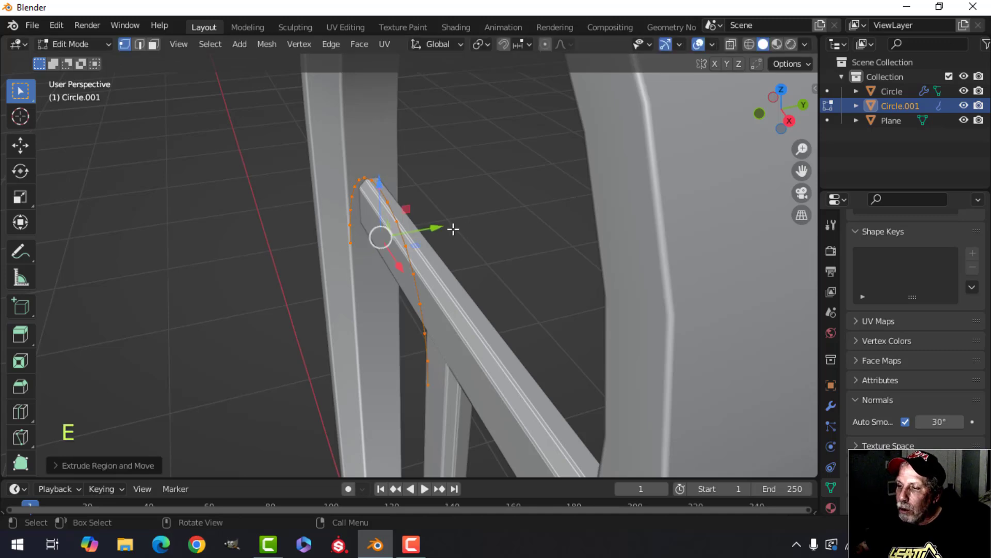
left_click_drag(433, 228, 449, 224)
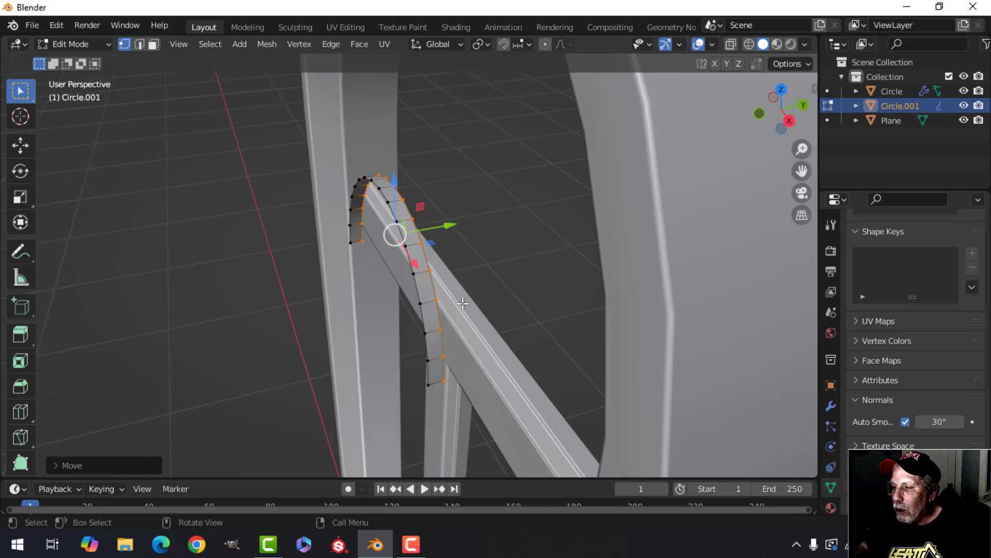
mouse_move(447, 229)
left_mouse_down()
mouse_move(498, 215)
mouse_move(449, 231)
mouse_move(451, 223)
left_mouse_up()
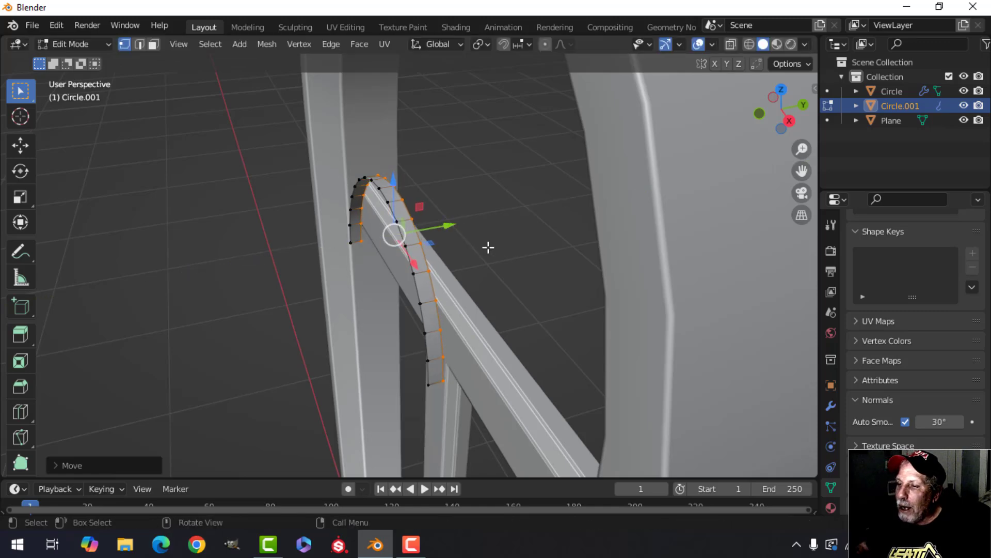
Enable the Face Orientation overlay and check which way the faces of the arc strip, bars and frame point
middle_click_drag(488, 248, 516, 237)
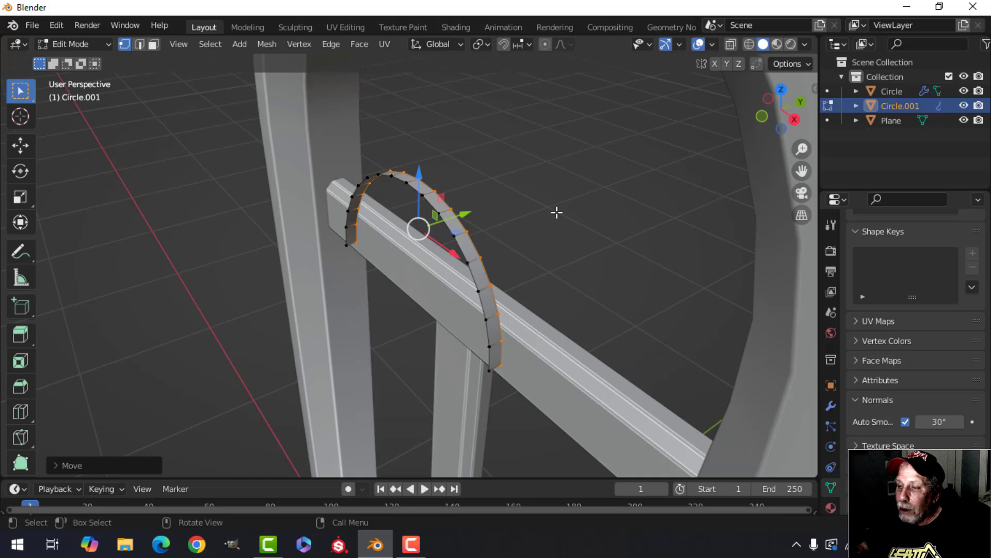
left_click(713, 44)
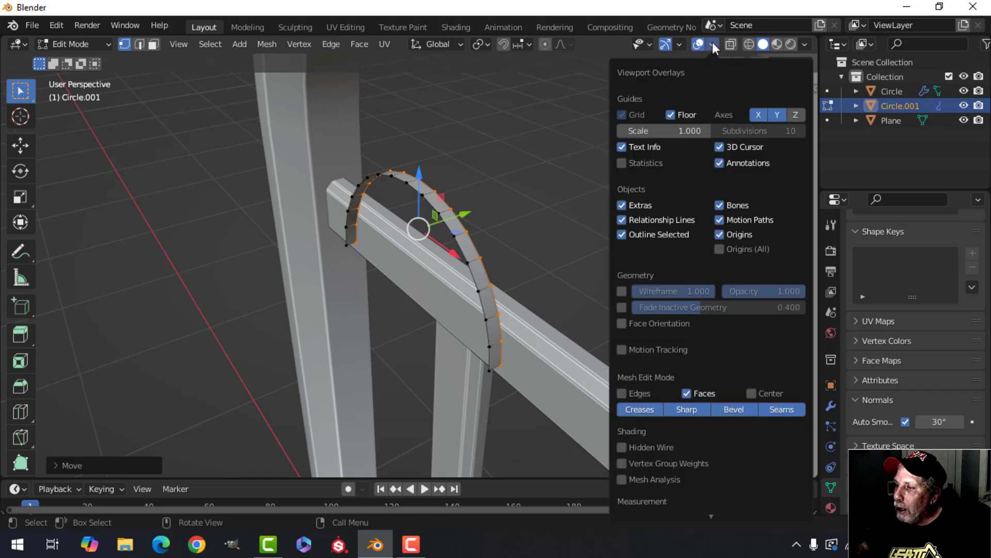
left_click(631, 323)
middle_click_drag(610, 310, 435, 190)
mouse_move(458, 211)
middle_mouse_down()
mouse_move(451, 222)
mouse_move(472, 219)
middle_mouse_up()
scroll(503, 204, "down", 1)
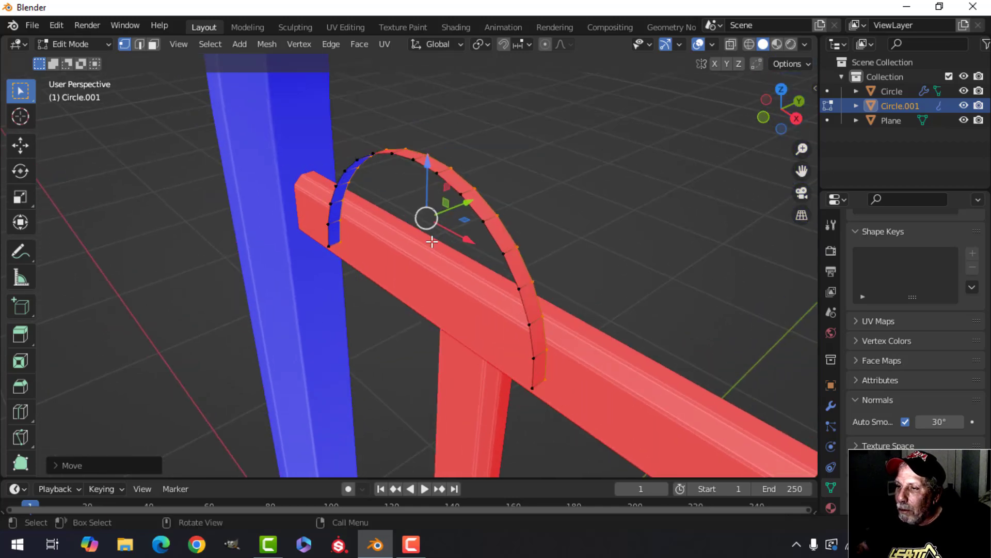
middle_click_drag(411, 232, 470, 147)
scroll(480, 238, "down", 3)
middle_click_drag(480, 176, 465, 176)
scroll(454, 212, "up", 2)
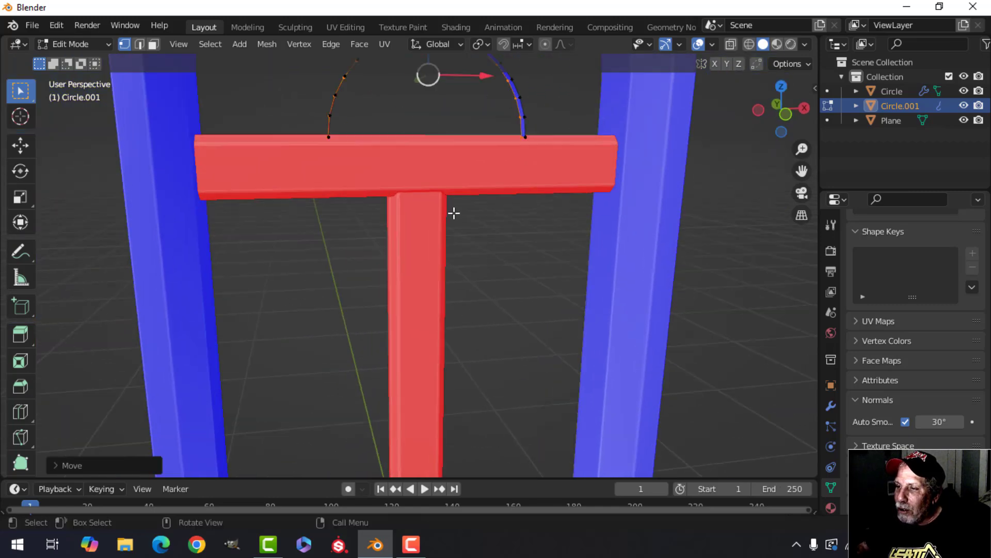
Recalculate all normals of the crossbar and vertical bar mesh to the outside
middle_click_drag(454, 212, 395, 175)
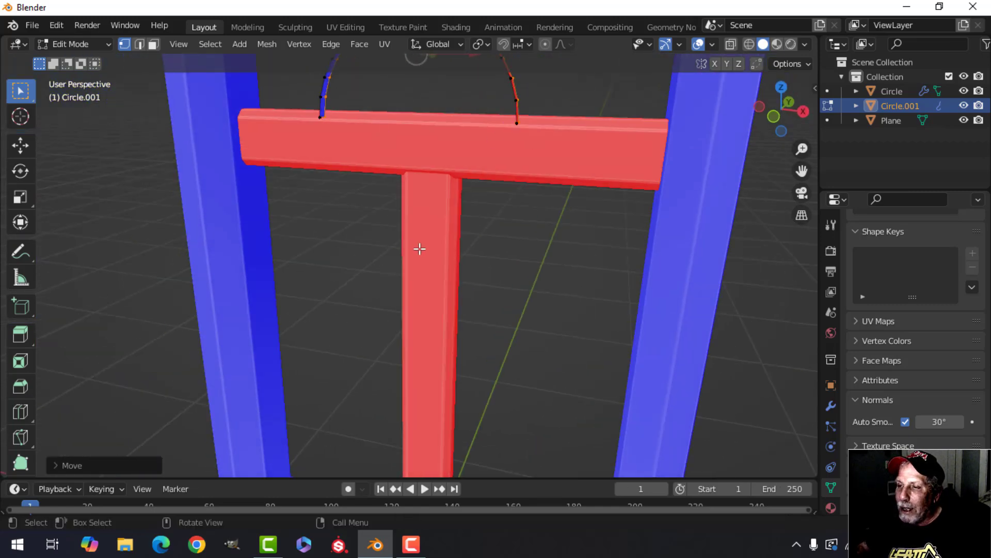
scroll(500, 209, "down", 3)
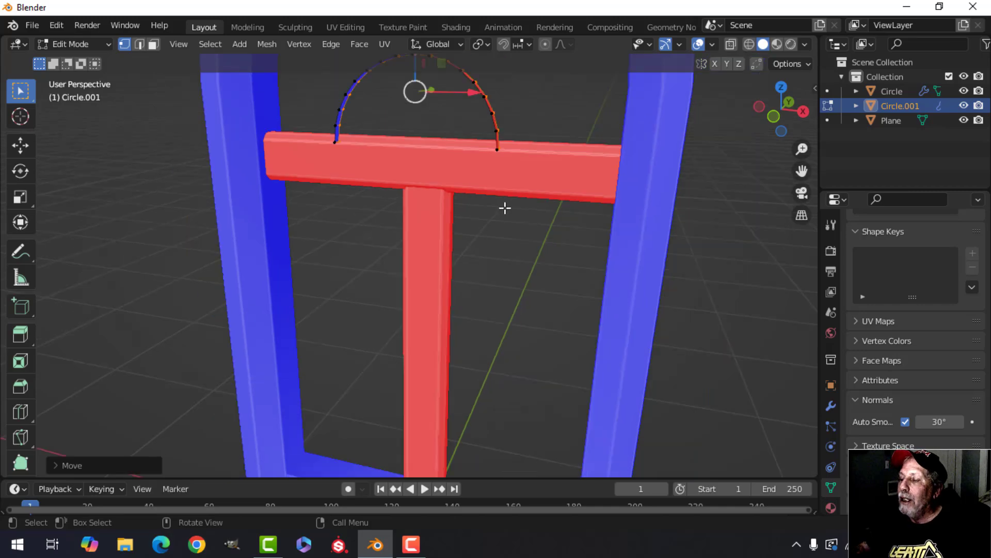
key("Tab")
key("alt+a")
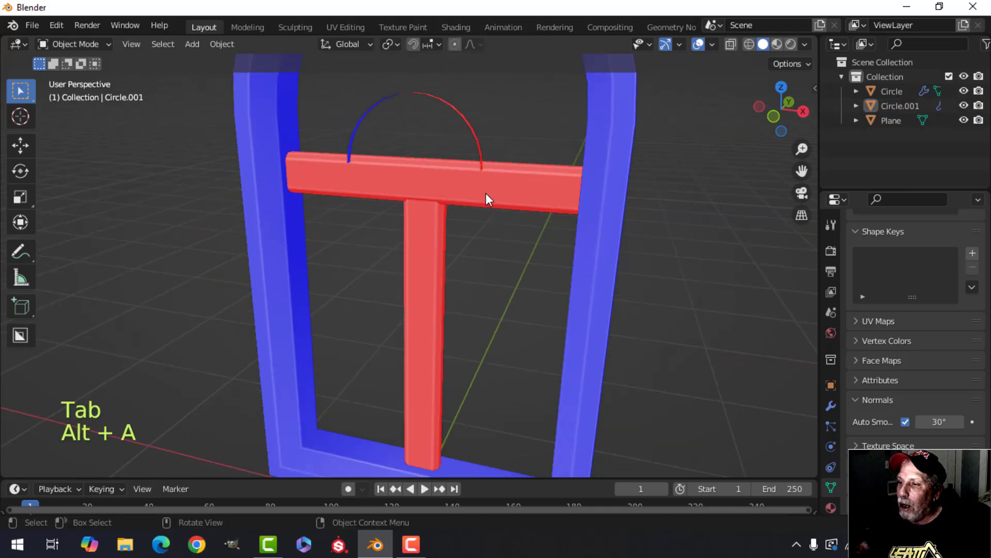
middle_click_drag(485, 193, 398, 93)
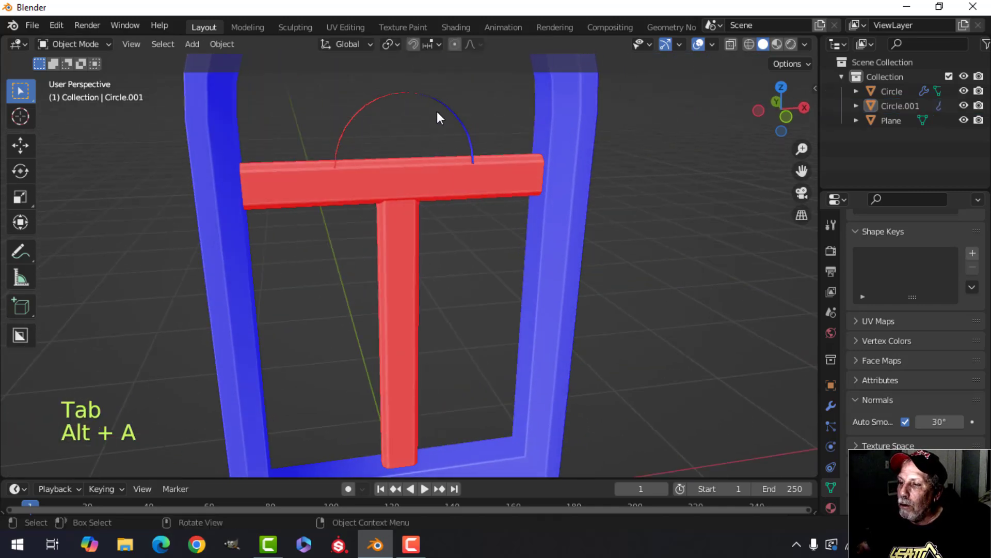
left_click(400, 173)
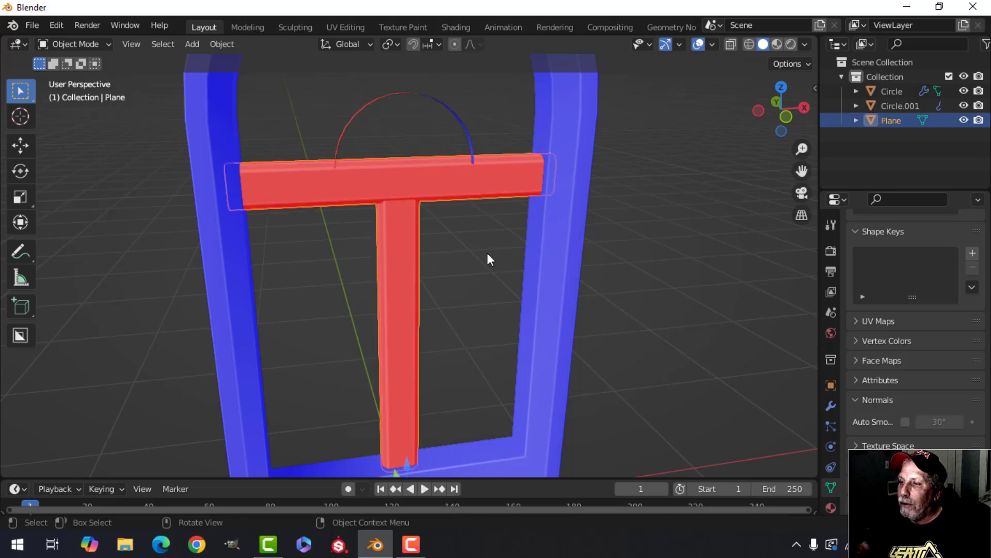
key("Tab")
key("a")
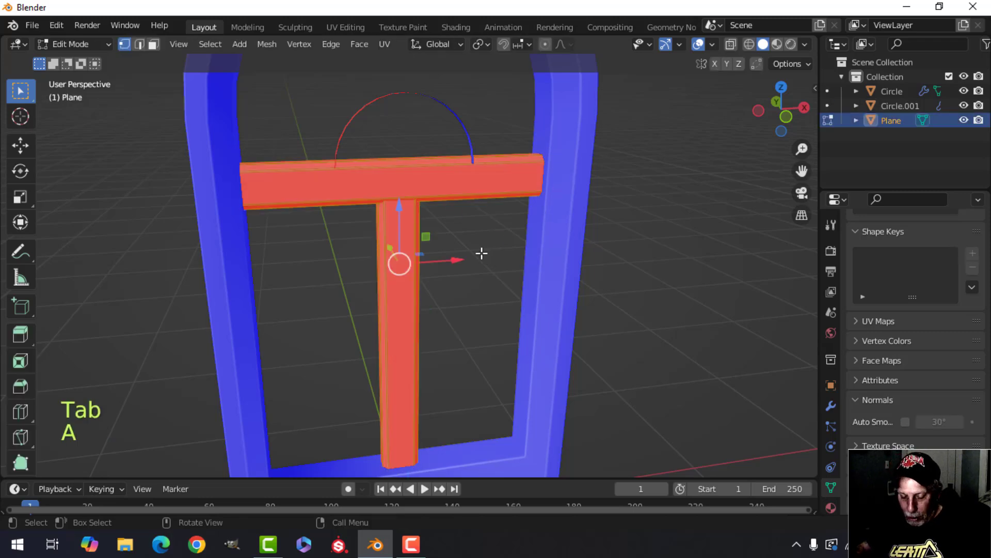
key("alt+n")
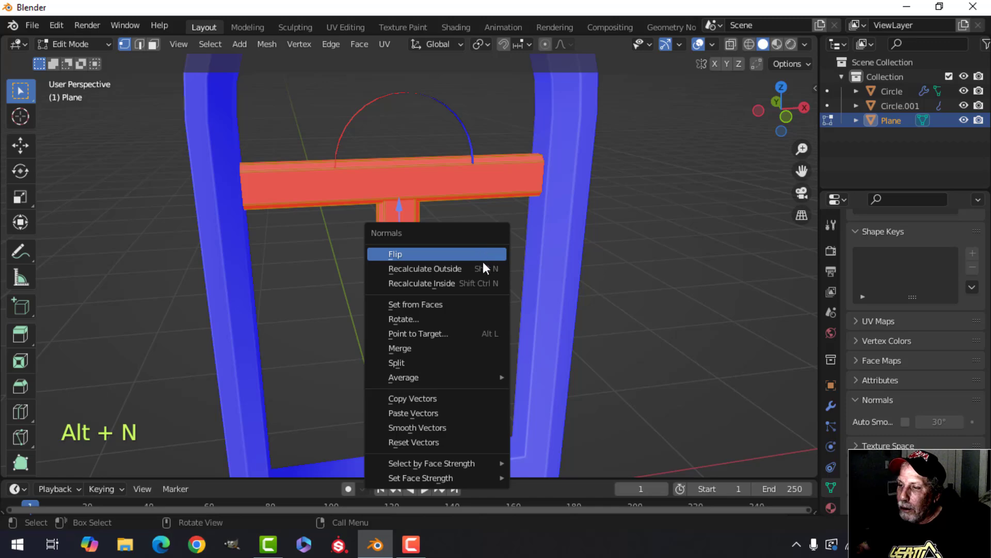
left_click(482, 267)
key("Tab")
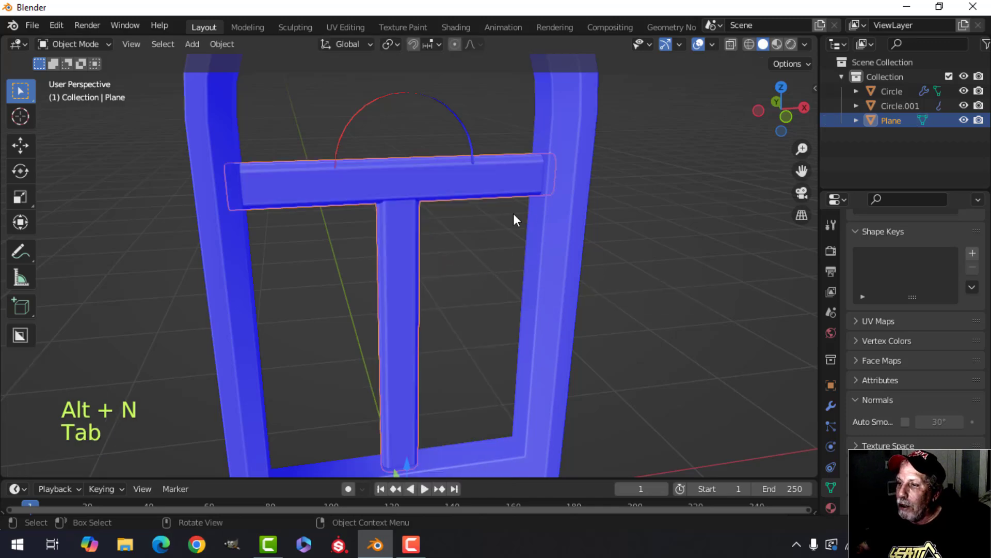
Turn off the Face Orientation overlay and edit the small arch strip with its whole mesh selected
middle_click_drag(513, 212, 718, 66)
left_click(713, 45)
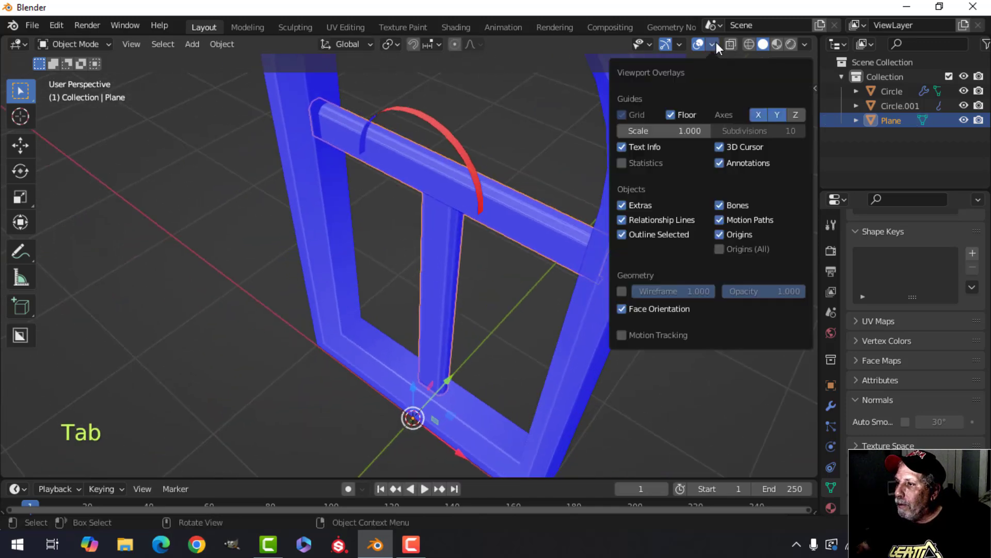
left_click(652, 308)
middle_click_drag(441, 187, 503, 127)
left_click(500, 134)
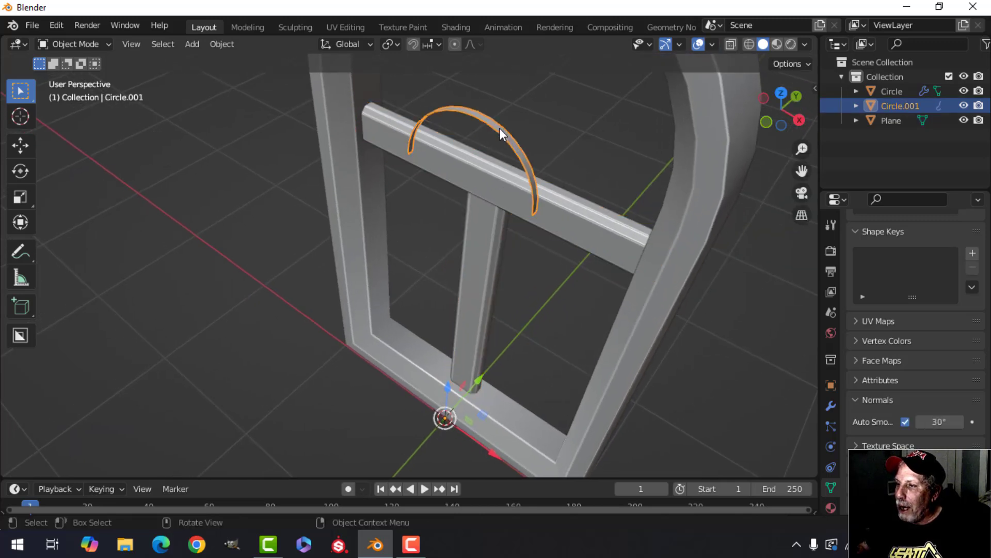
key("Tab")
key("a")
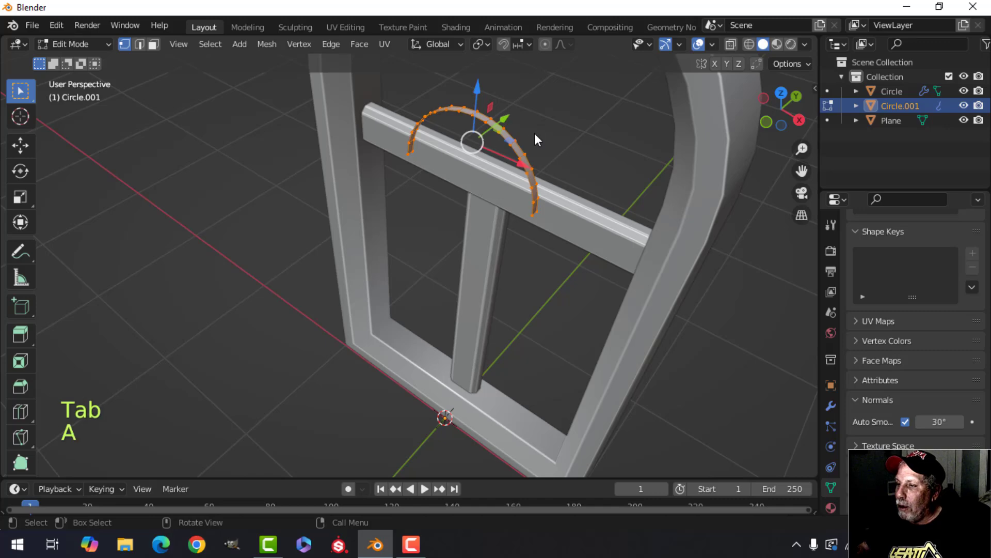
Try extruding the arch strip in place and thickening it inward with Shrink/Fatten
middle_click_drag(534, 133, 537, 168)
scroll(583, 116, "up", 2)
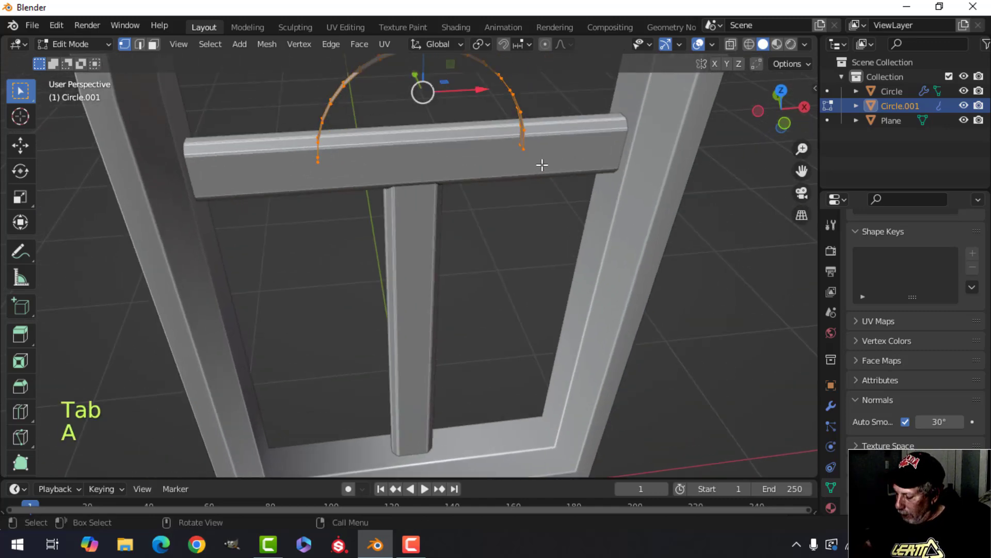
key("KP_1")
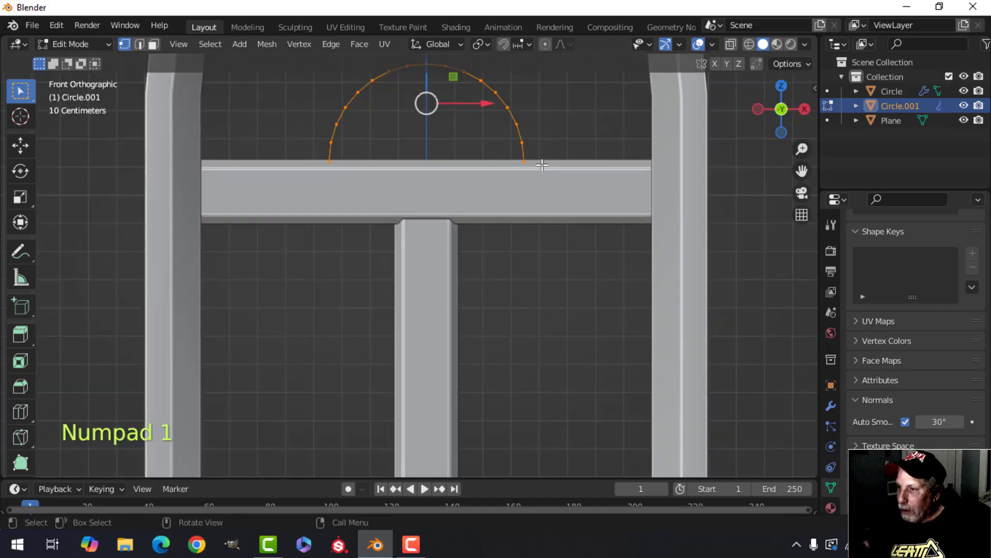
scroll(545, 150, "up", 1)
middle_click_drag(554, 120, 485, 258, "shift")
middle_click_drag(488, 198, 559, 175, "shift")
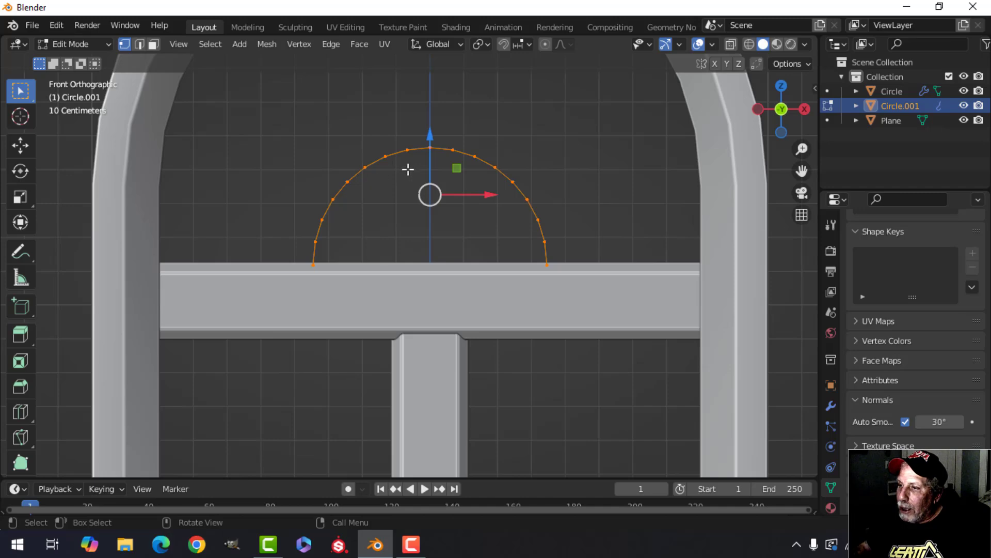
middle_click_drag(614, 183, 590, 210)
key("KP_1")
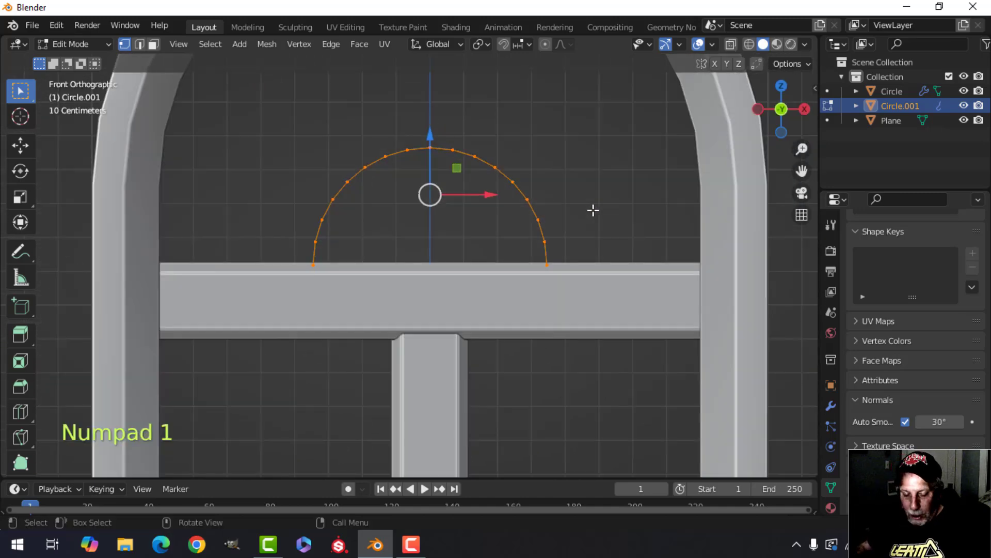
key("e")
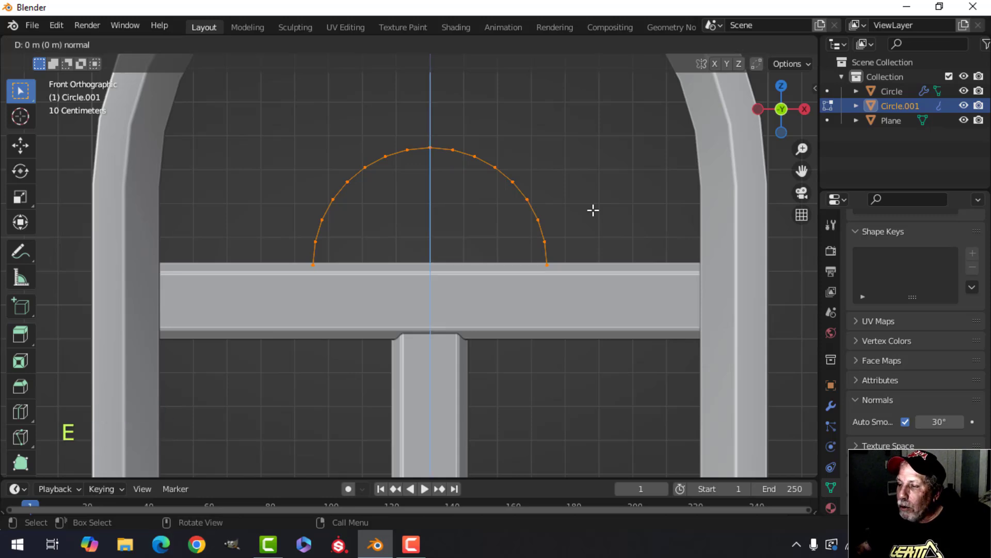
left_click(592, 210)
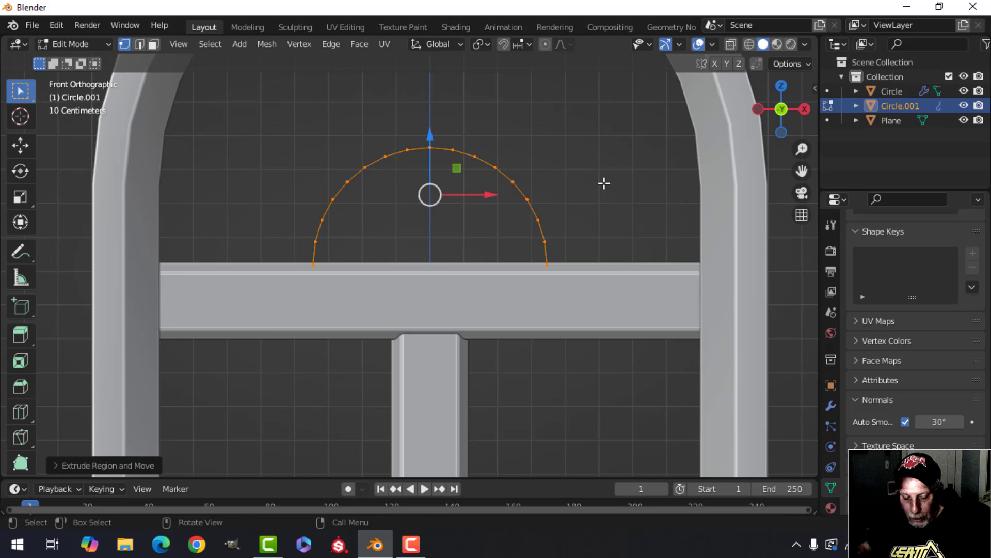
key("alt+s")
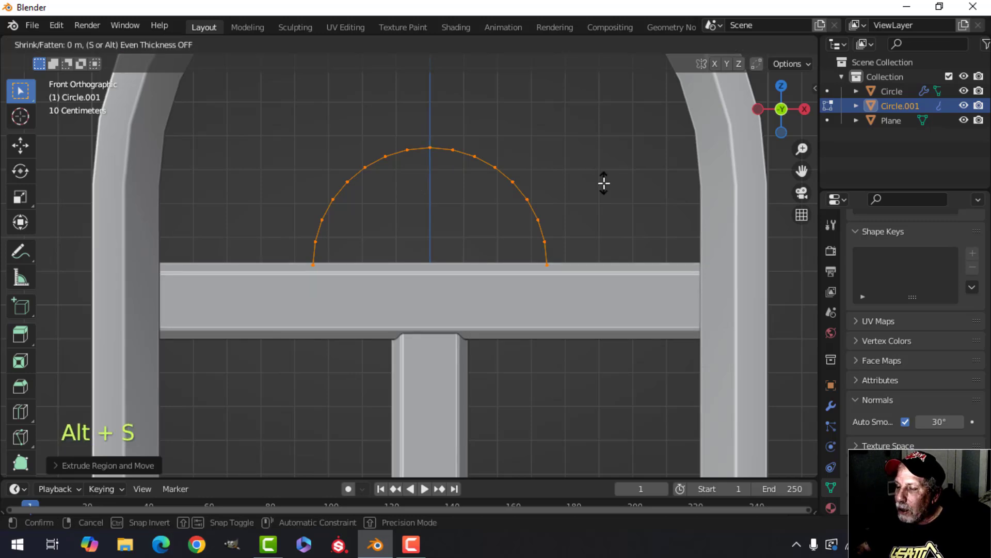
key("shift")
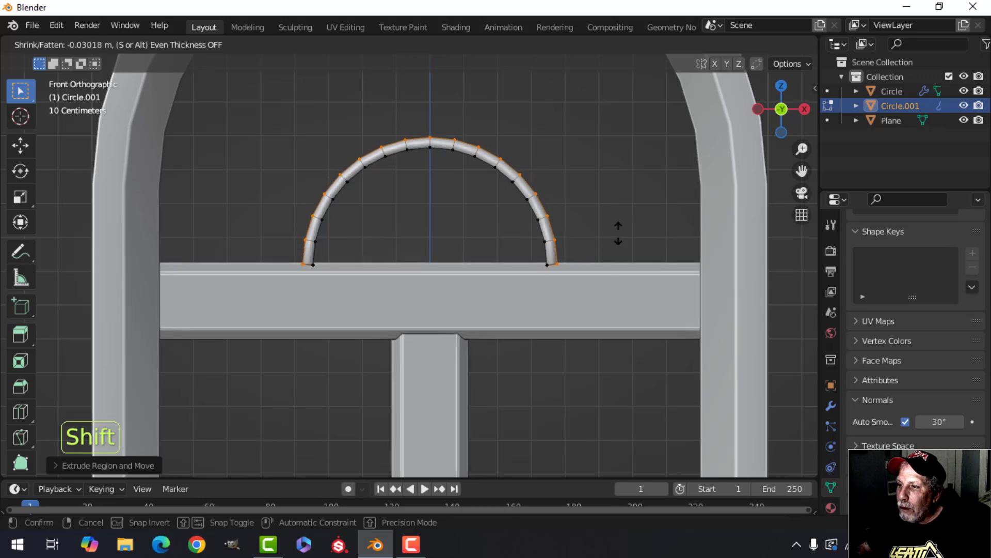
left_click(617, 98)
middle_click_drag(617, 91, 599, 175)
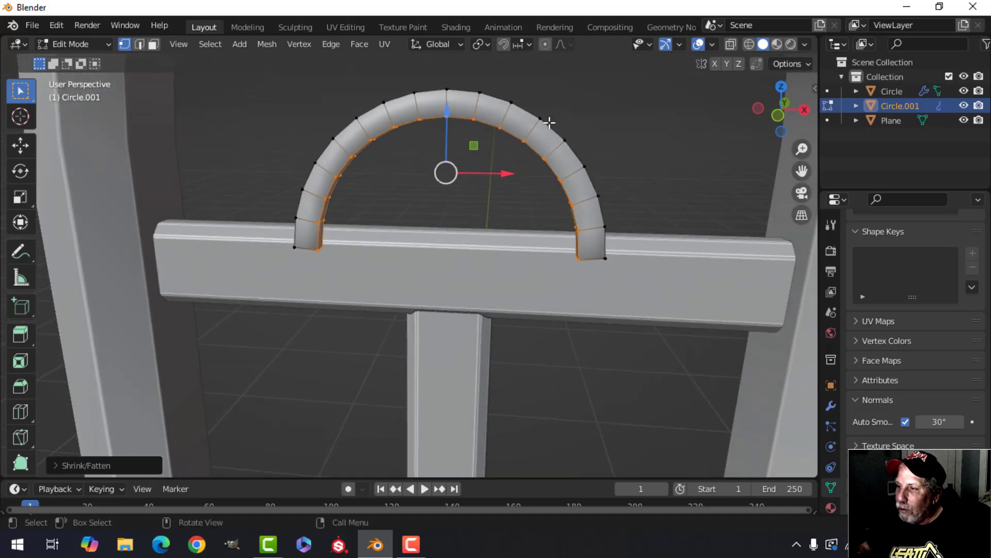
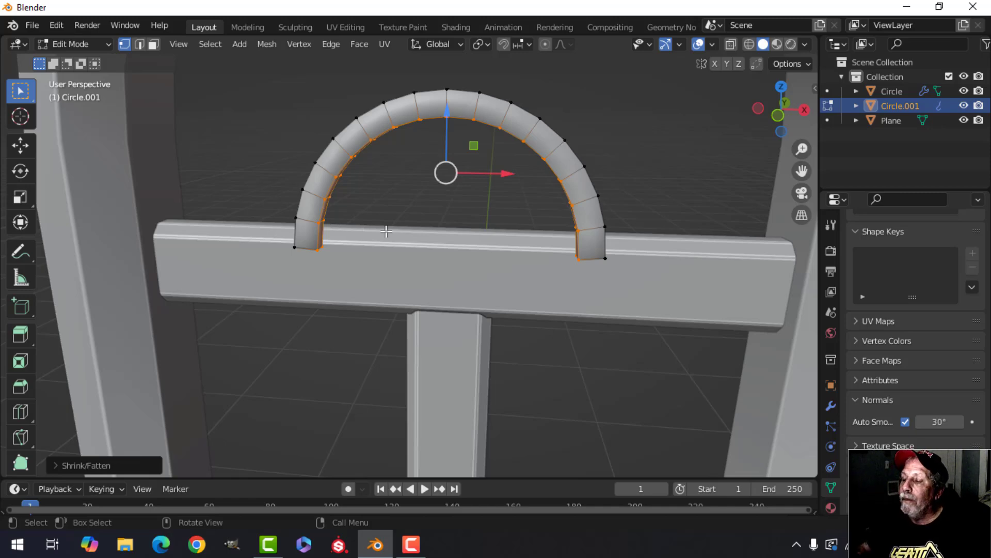
middle_click_drag(631, 203, 531, 211)
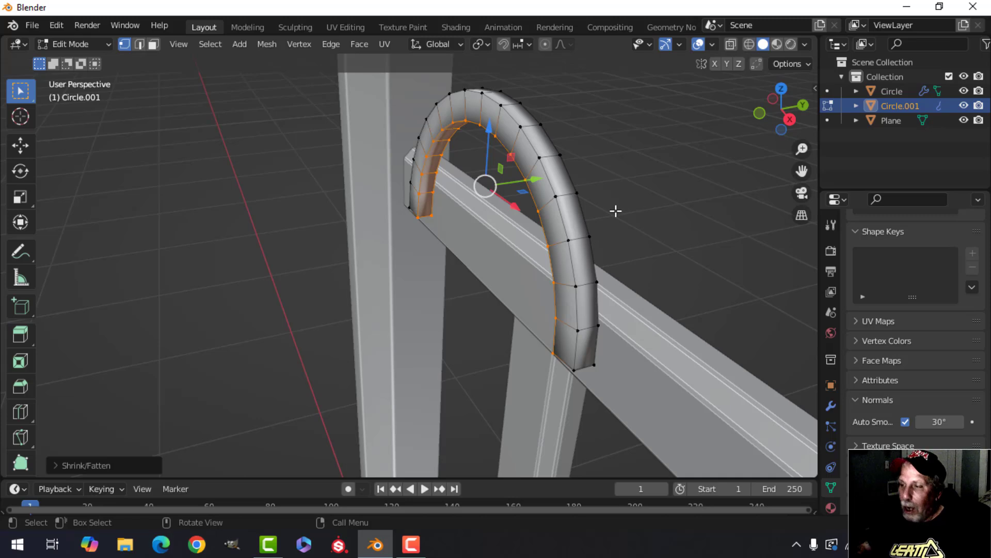
Undo the thickening and extrusion of the arch, going back to the flat curved strip
key("ctrl+z")
key("ctrl+z")
key("ctrl+z")
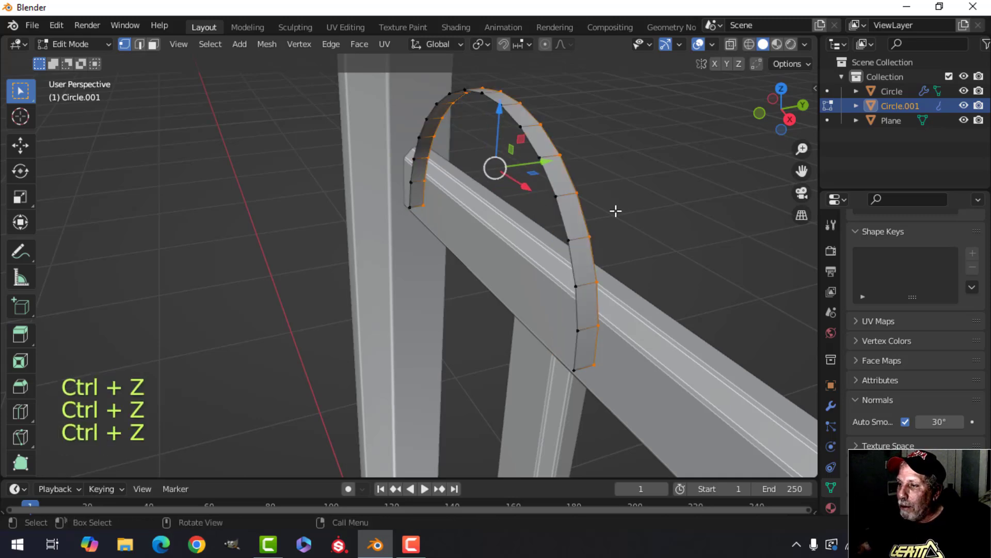
Select the entire arch strip and merge its vertices by distance
key("a")
key("m")
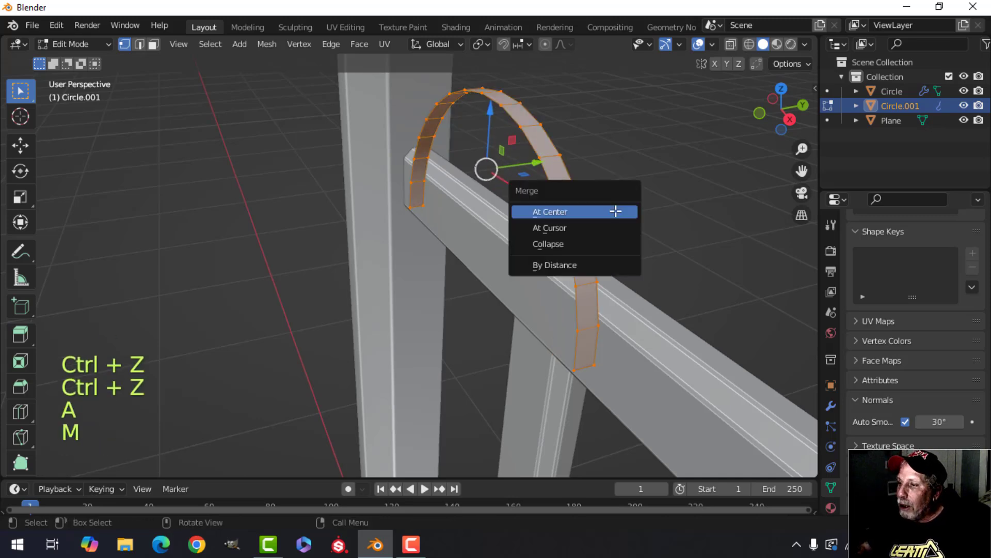
left_click(578, 263)
key("KP_1")
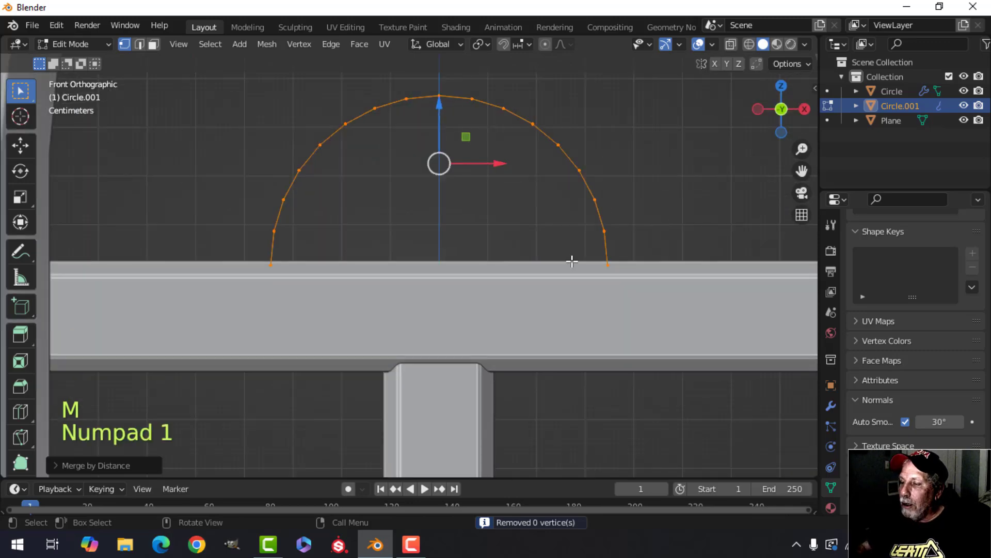
middle_click_drag(615, 193, 573, 216)
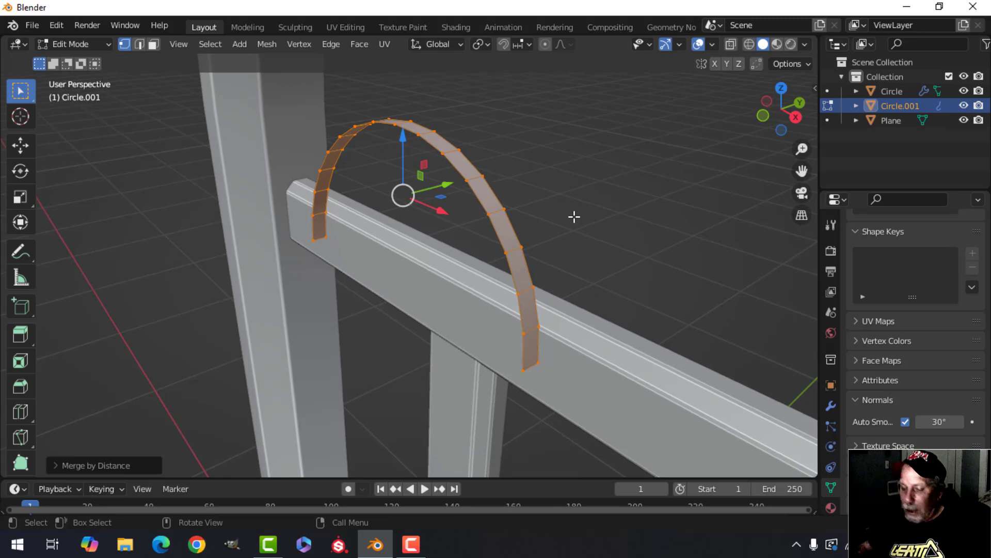
Extrude the arch strip in place and thicken it inward with Shrink/Fatten into a solid arch
key("e")
right_click(574, 217)
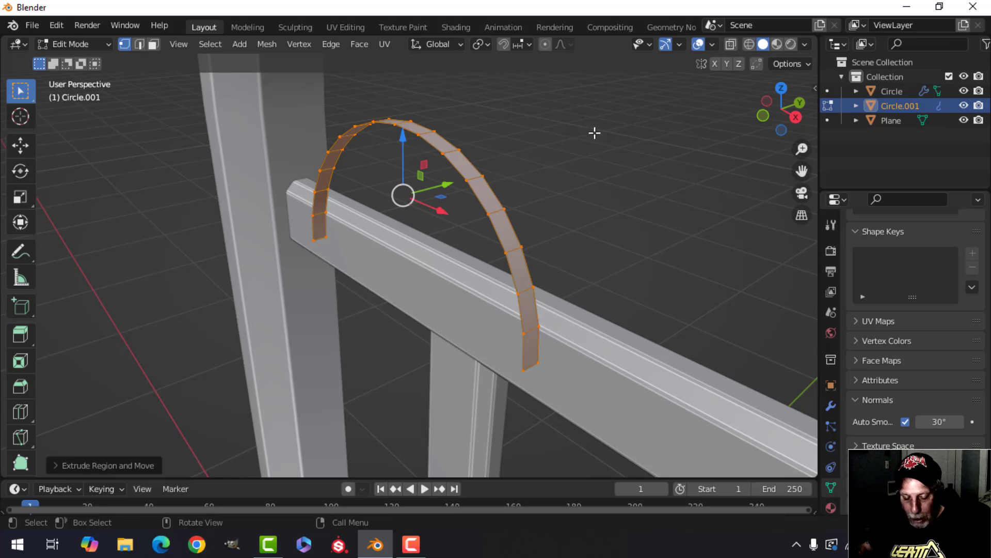
key("alt+s")
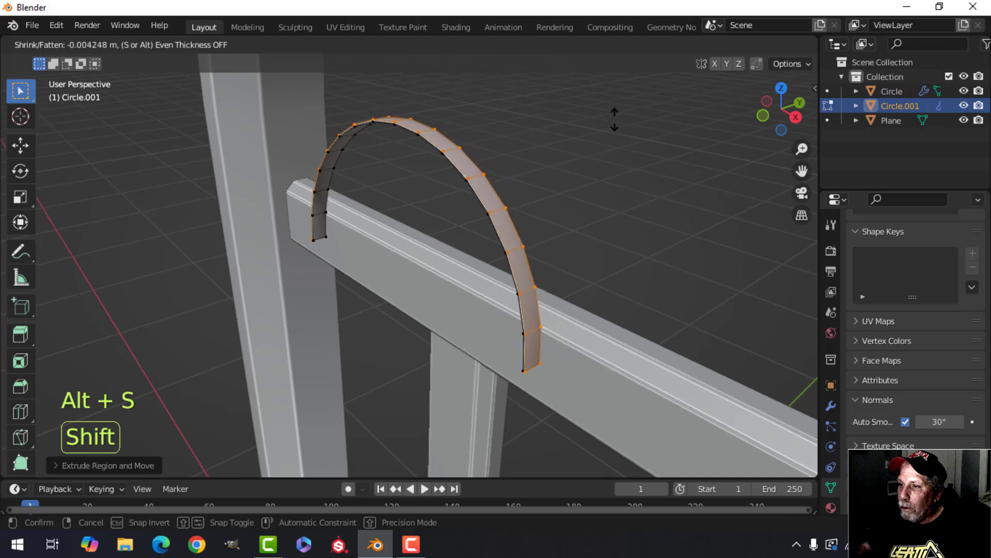
left_click(611, 421)
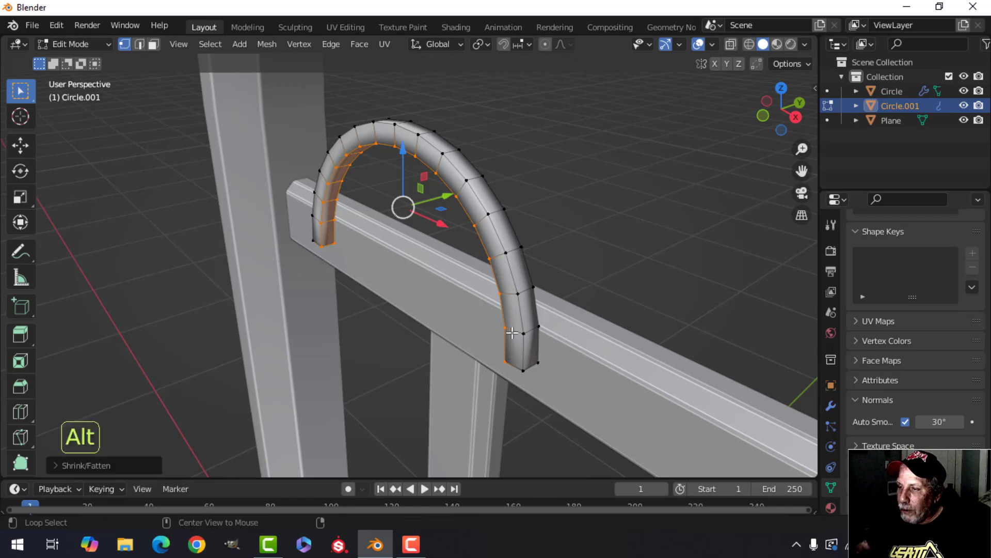
Delete the two end faces that cap the feet of the small arch
key("alt+a")
middle_click_drag(513, 332, 526, 283)
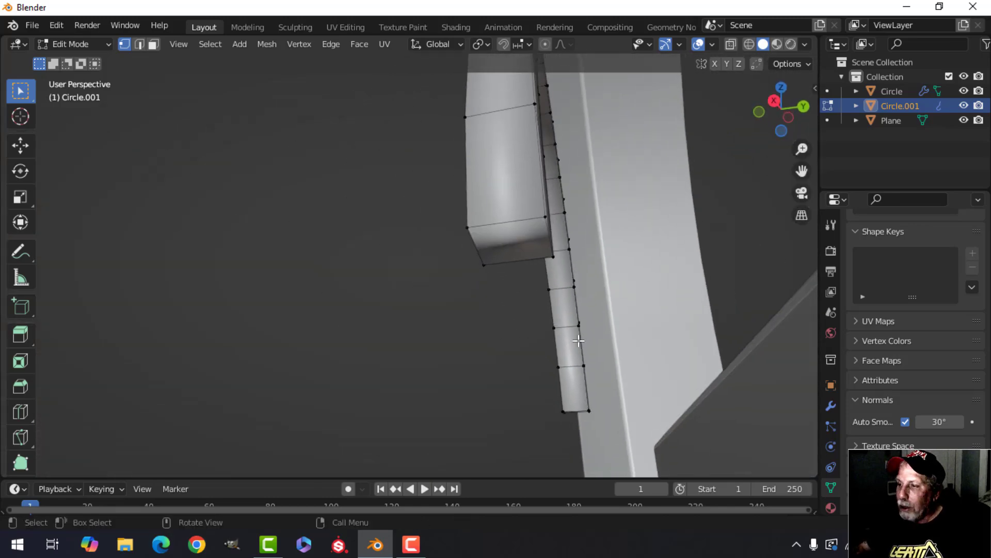
key("3")
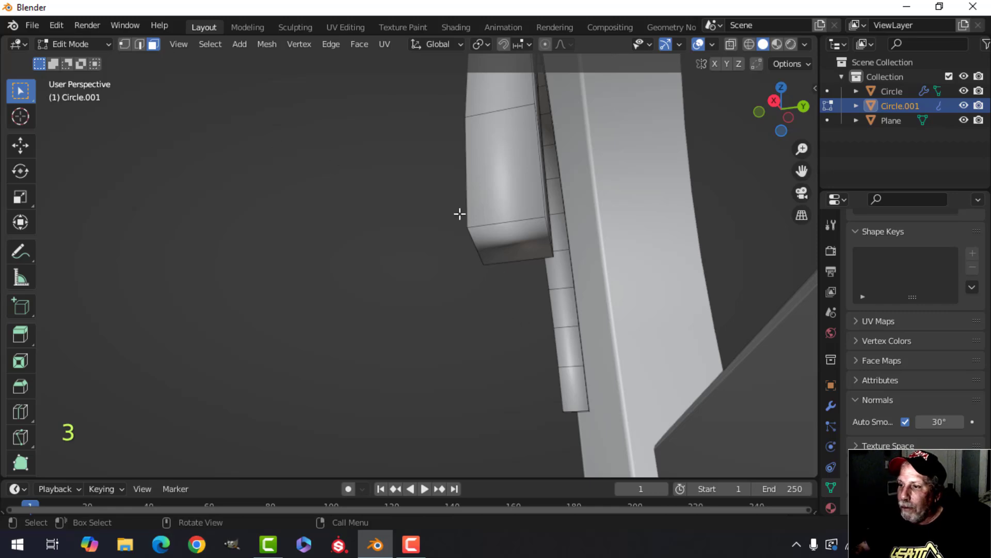
left_click(506, 240)
middle_click_drag(505, 239, 333, 242)
left_click(255, 124, "shift")
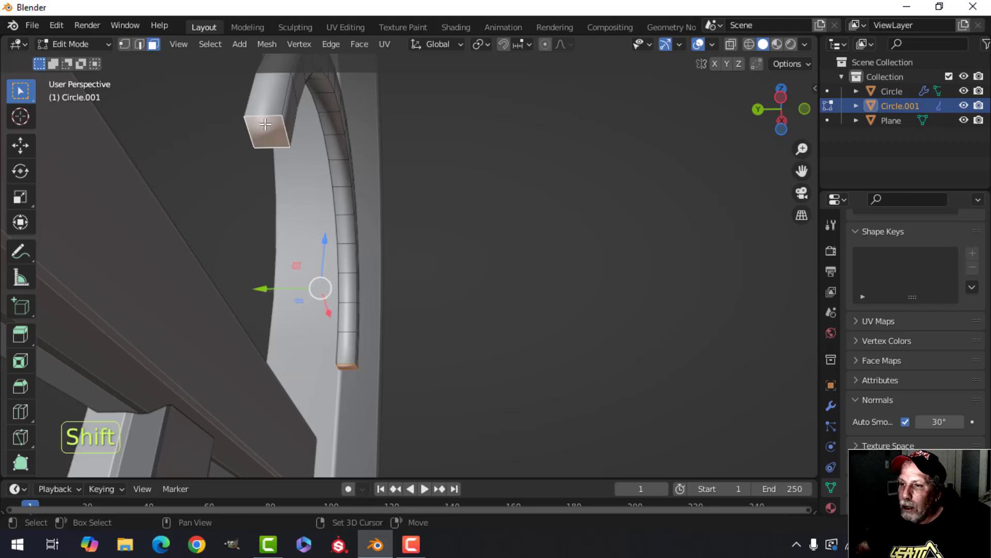
key("x")
left_click(268, 164)
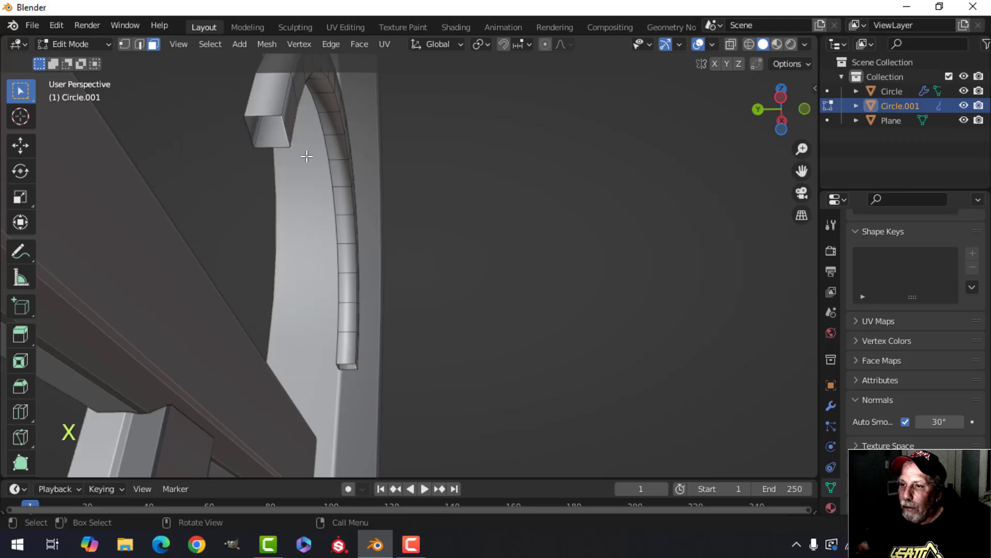
Select all the back faces along the small arch from foot to foot and delete them
middle_click_drag(308, 155, 506, 220)
scroll(409, 268, "up", 3)
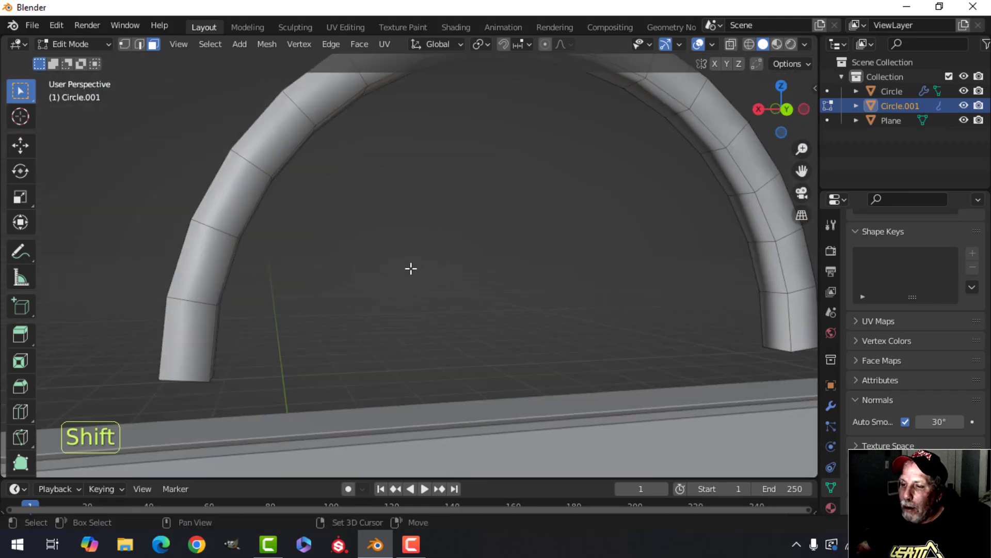
middle_click_drag(409, 268, 480, 256, "shift")
middle_click_drag(480, 255, 456, 281)
left_click(306, 317)
left_click(330, 229, "shift")
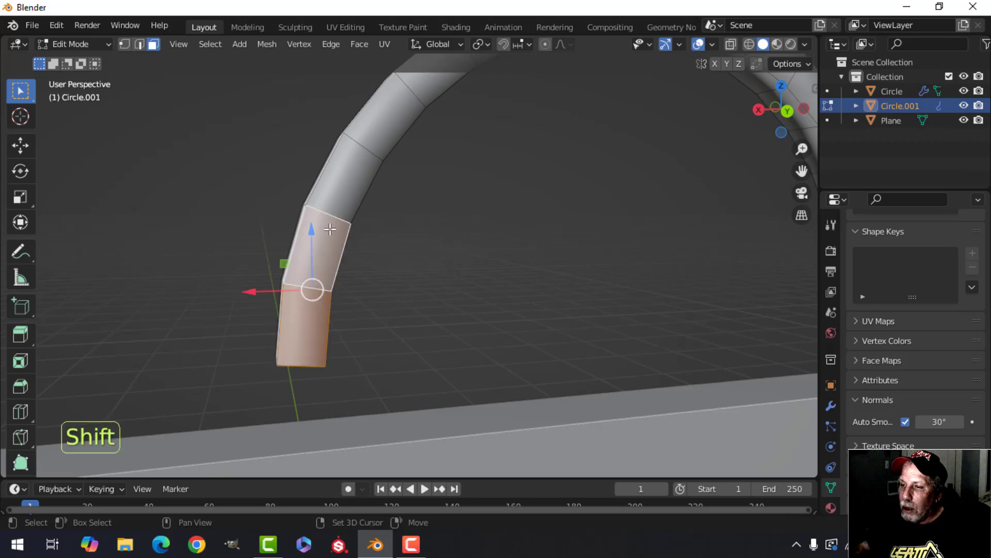
left_click(353, 188, "shift")
left_click(380, 133, "shift")
scroll(448, 168, "down", 2)
middle_click_drag(450, 169, 404, 261, "shift")
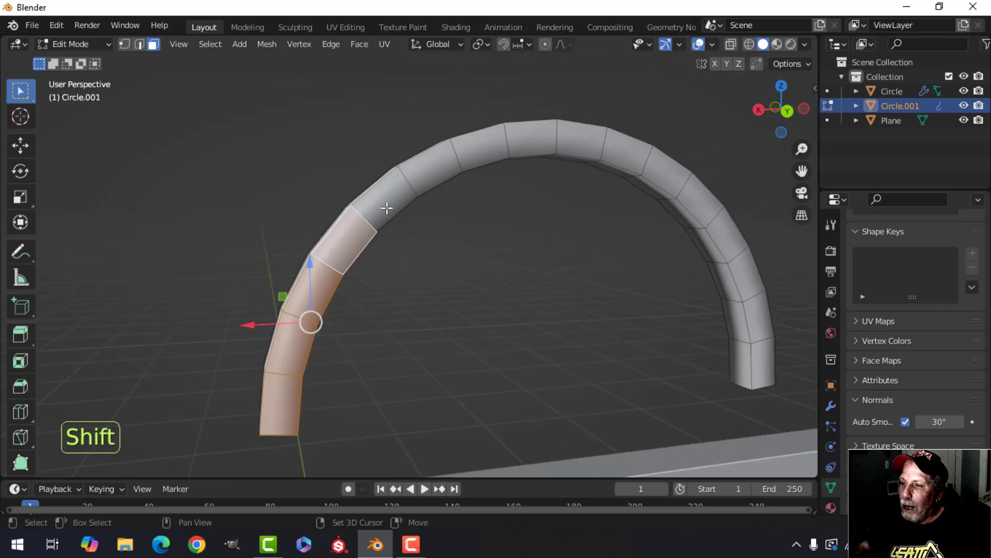
left_click(386, 199, "shift")
left_click(431, 168, "shift")
left_click(478, 150, "shift")
left_click(532, 139, "shift")
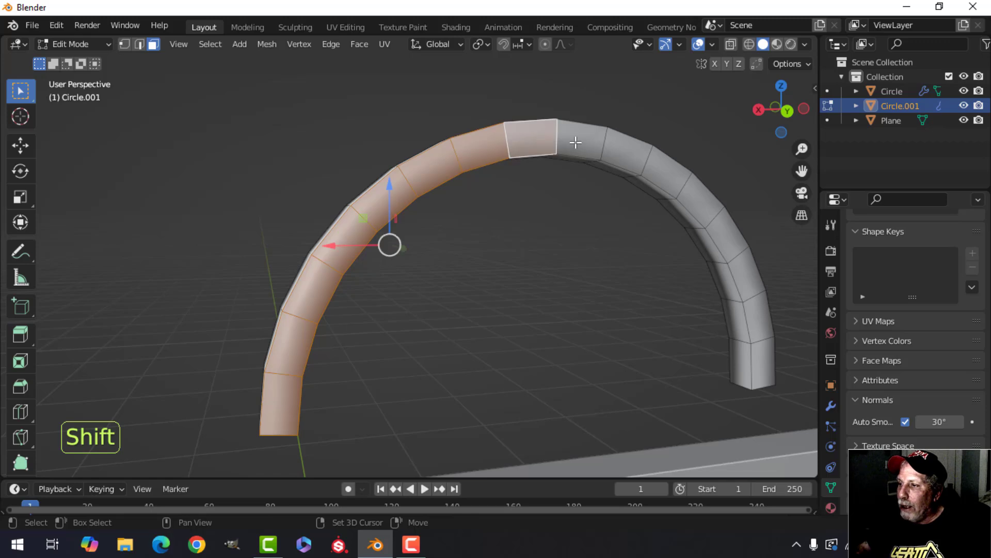
left_click(573, 145, "shift")
left_click(631, 157, "shift")
left_click(668, 177, "shift")
left_click(701, 213, "shift")
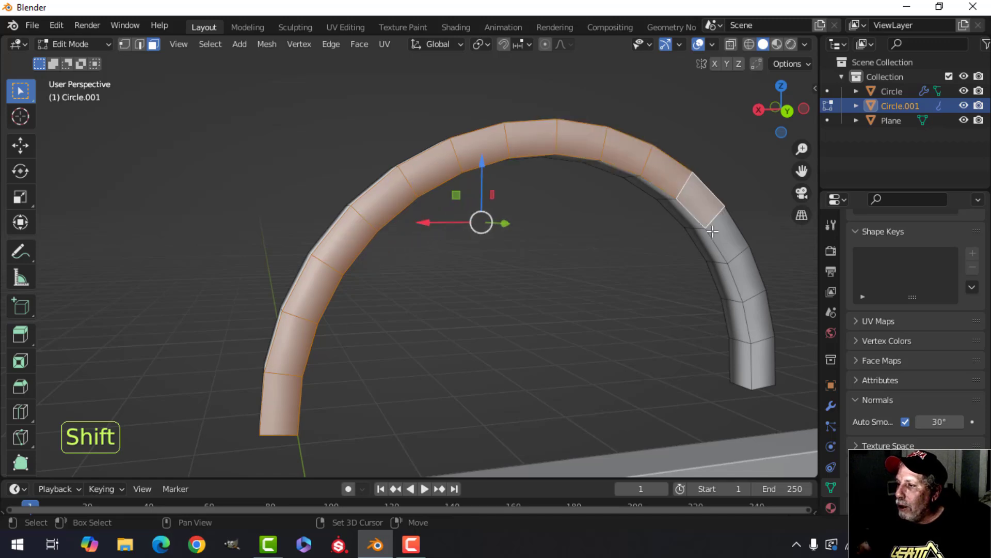
left_click(728, 252, "shift")
left_click(750, 277, "shift")
left_click(755, 317, "shift")
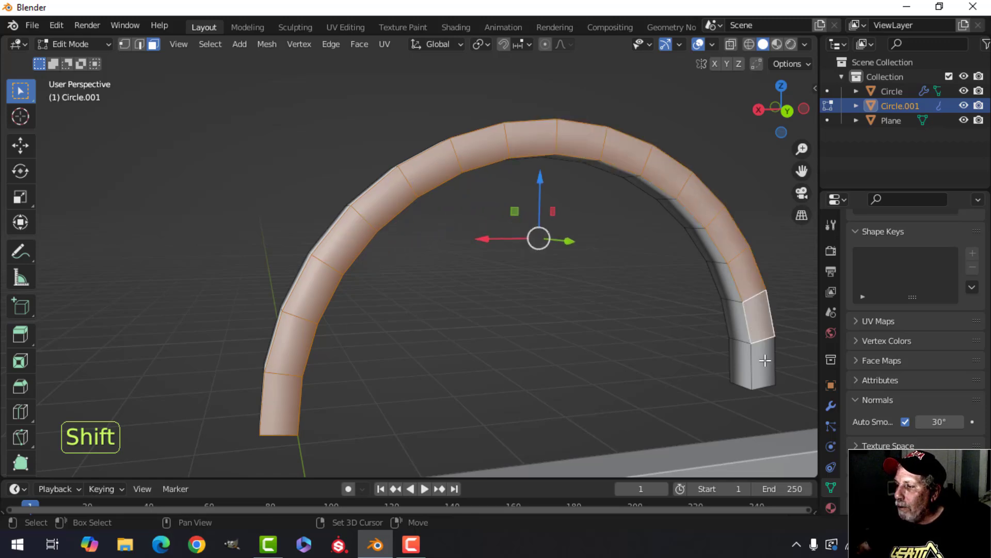
left_click(753, 361, "shift")
middle_click_drag(560, 311, 597, 294)
key("x")
left_click(597, 292)
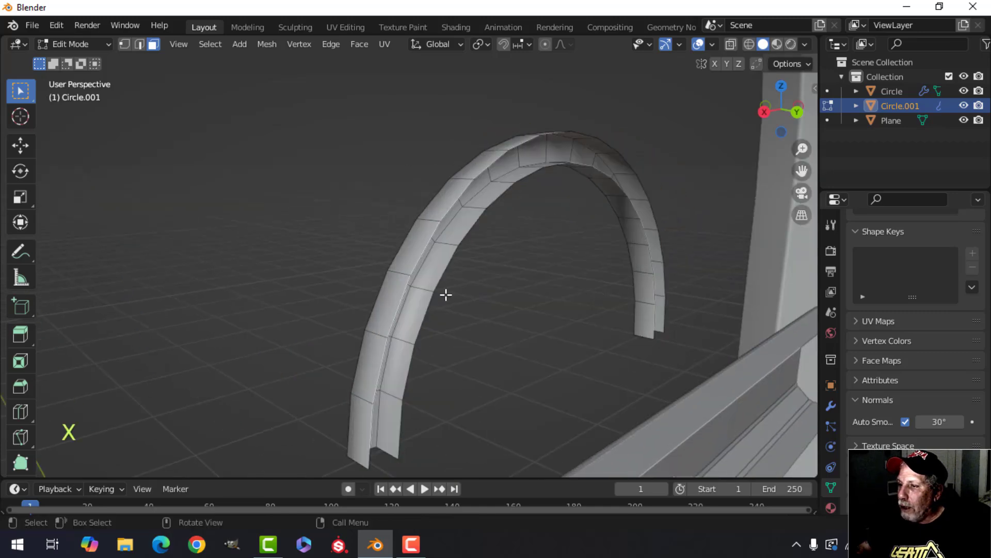
Bring the front of the small arch into view and switch to edge selection mode
middle_click_drag(443, 294, 491, 347)
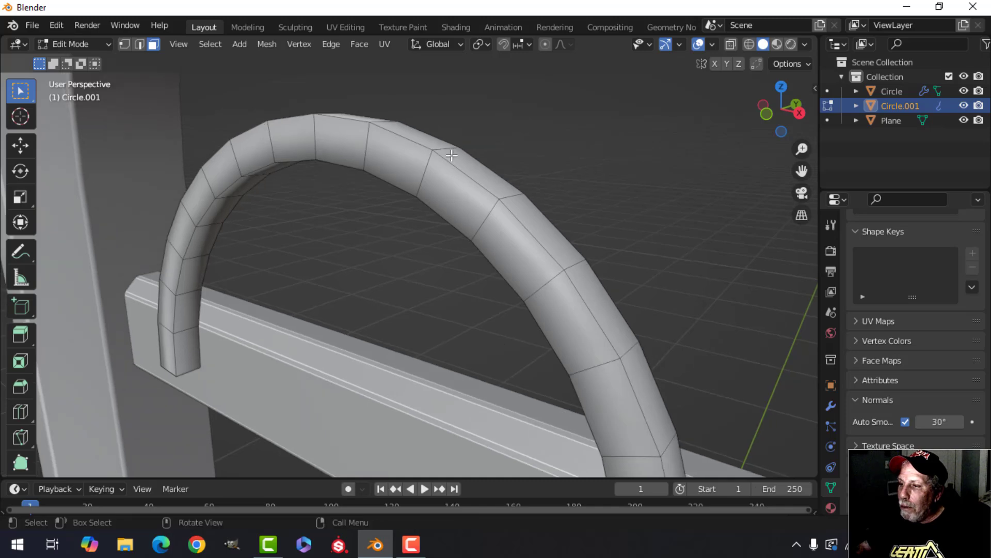
middle_click_drag(507, 188, 487, 209)
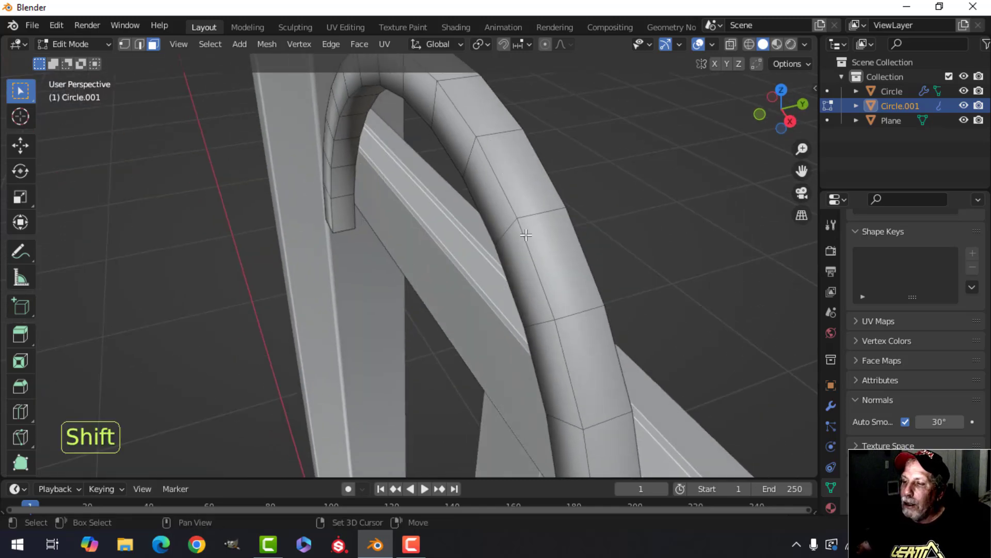
middle_click_drag(466, 158, 513, 264, "shift")
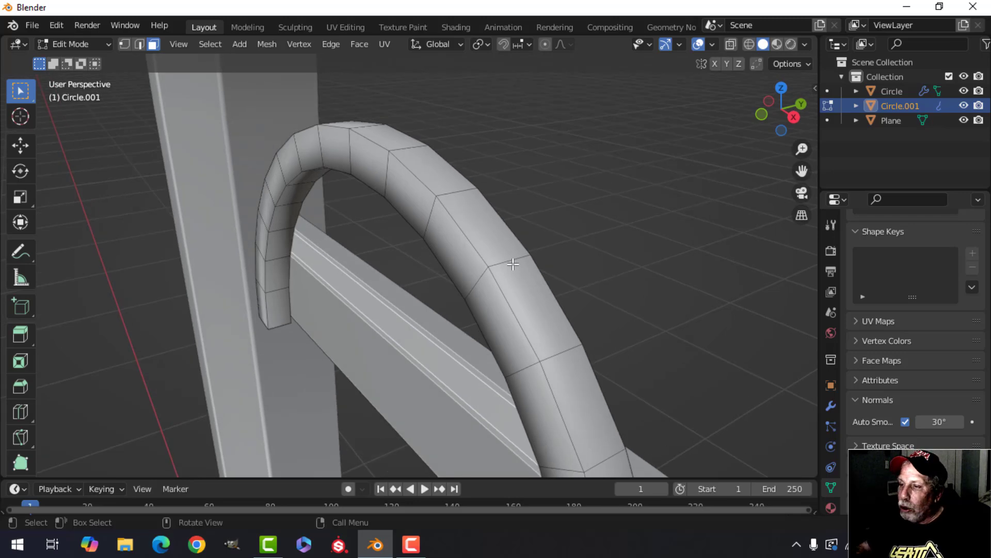
key("2")
middle_click_drag(457, 281, 480, 264)
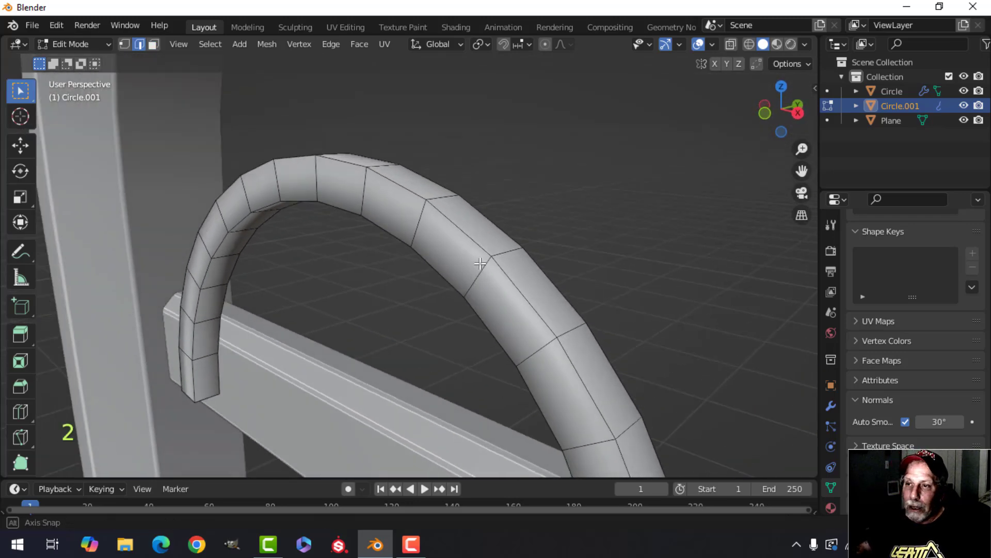
left_click(501, 269, "alt+shift")
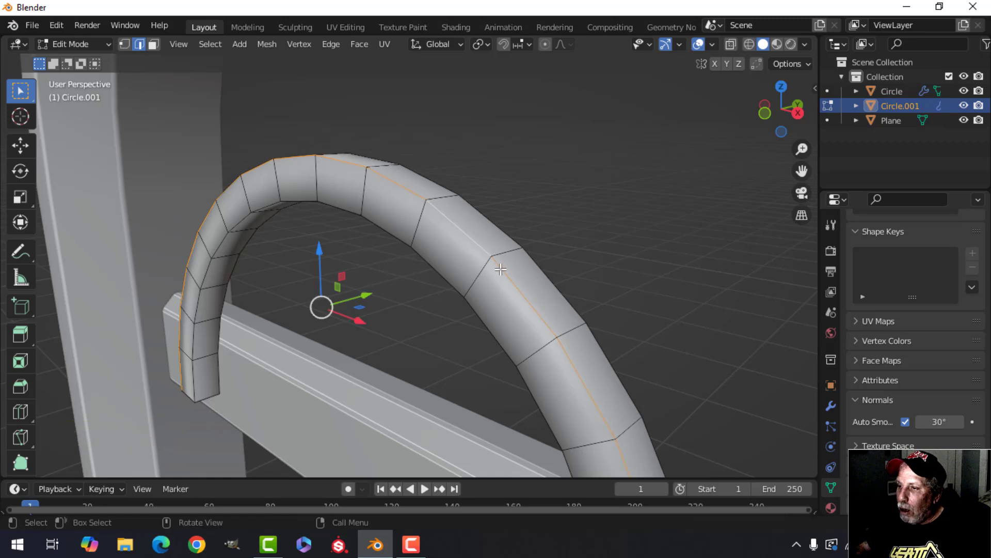
key("alt+a")
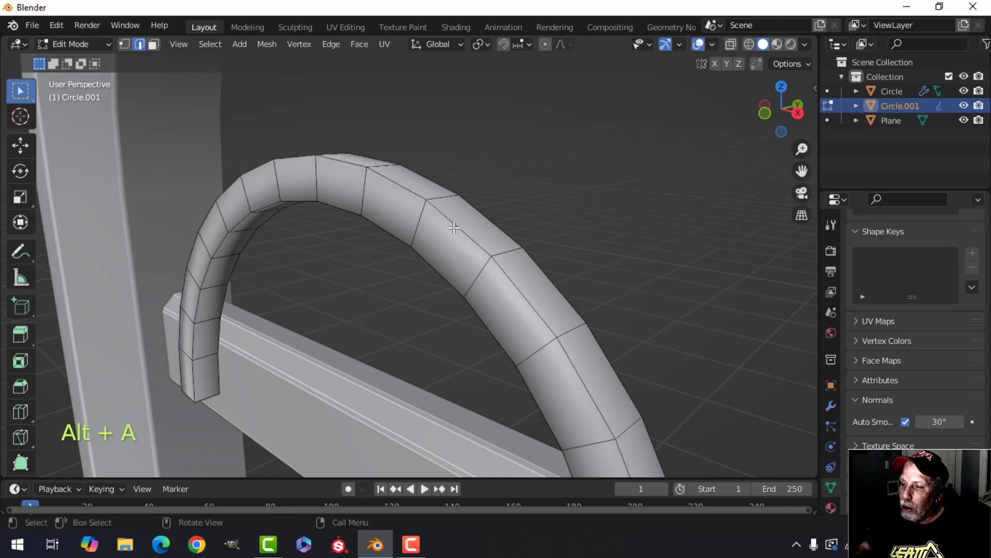
left_click(423, 200)
left_click(421, 197, "shift")
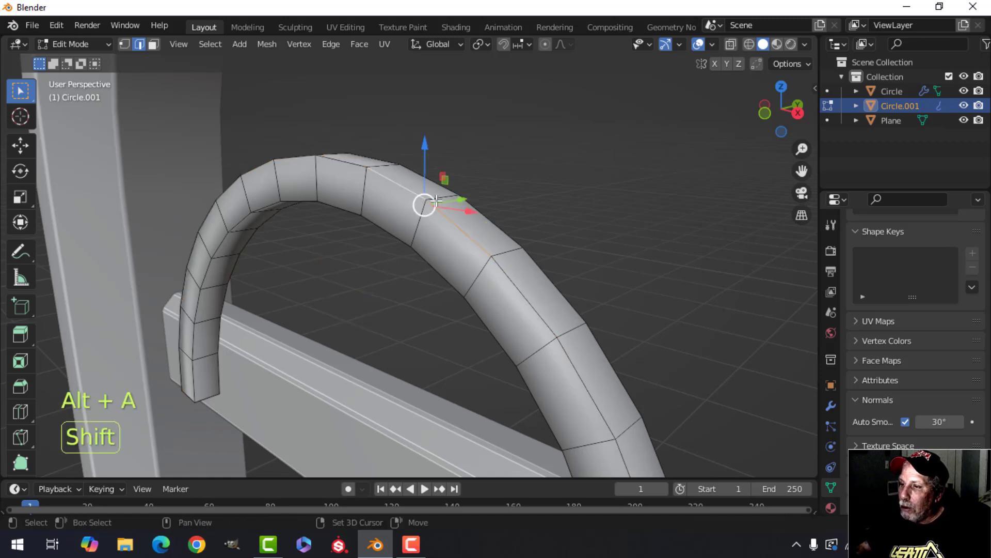
left_click(508, 284, "shift")
key("alt+a")
Bevel the inner and outer front edge loops of the small arch with one segment, about 0.0035 m wide
left_click(466, 233, "alt+shift")
middle_click_drag(466, 233, 503, 290)
middle_click_drag(444, 270, 512, 281)
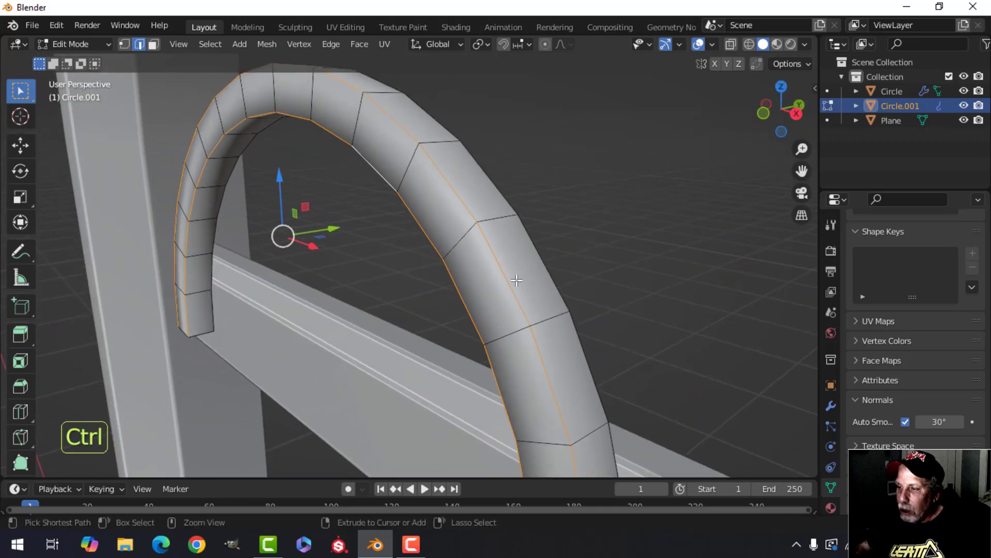
key("ctrl+b")
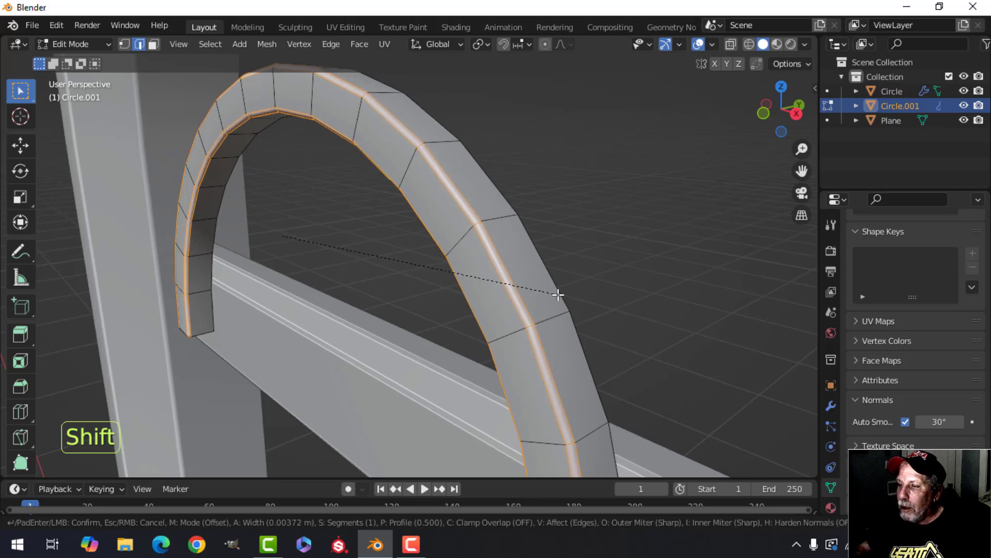
scroll(557, 294, "up", 1)
scroll(556, 295, "down", 1)
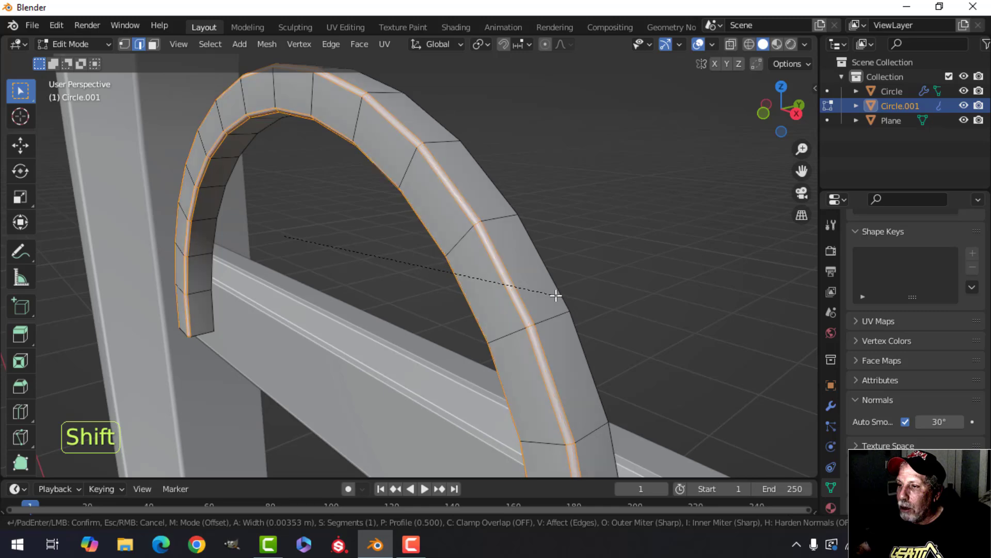
left_click(556, 295)
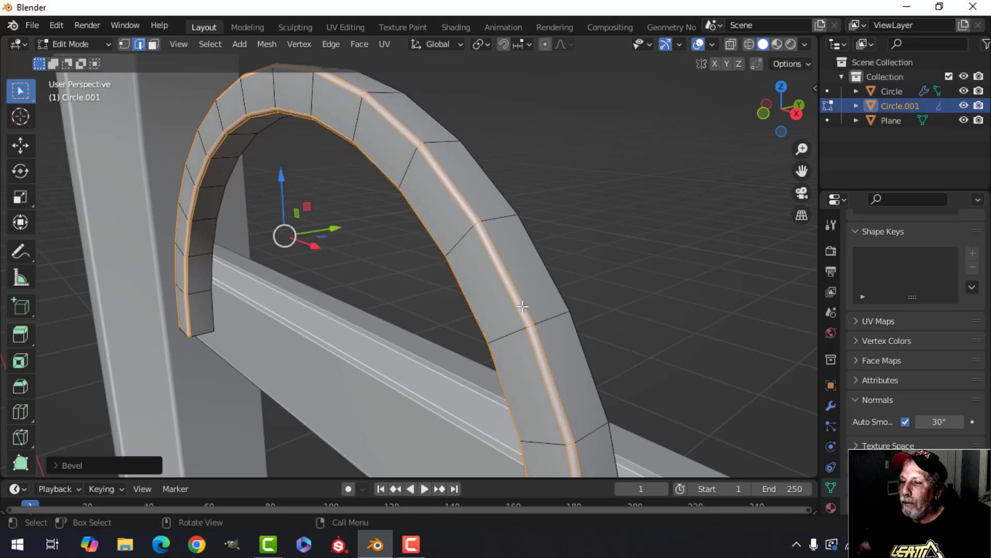
Return to Object Mode, deselect everything and examine the beveled small arch against the whole frame
key("a")
middle_click_drag(557, 316, 448, 261)
left_click_drag(482, 173, 615, 186)
middle_click_drag(521, 224, 557, 226)
key("Tab")
scroll(533, 239, "down", 3)
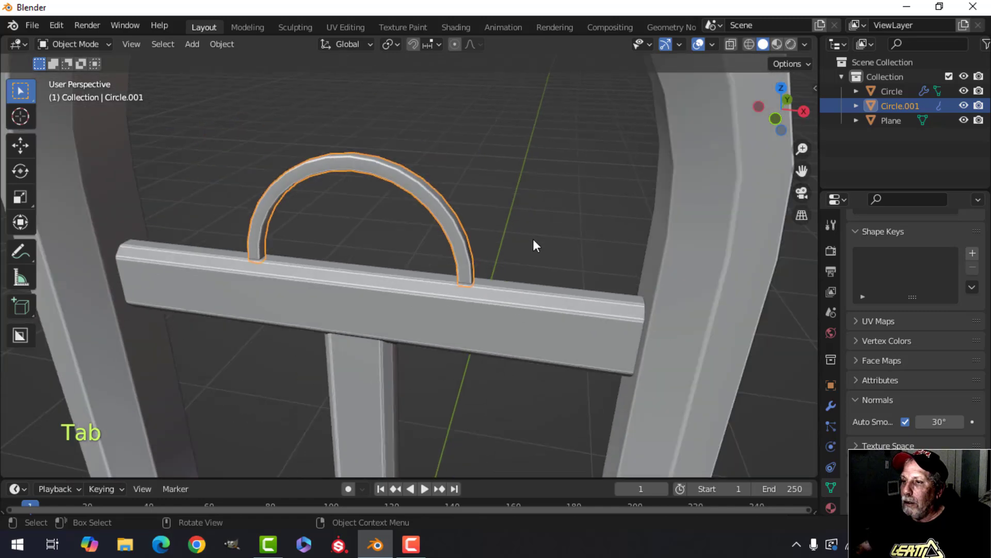
key("alt+a")
mouse_move(433, 238)
middle_mouse_down()
mouse_move(425, 230)
mouse_move(420, 242)
mouse_move(481, 259)
mouse_move(477, 232)
mouse_move(490, 248)
mouse_move(485, 261)
mouse_move(440, 250)
middle_mouse_up()
scroll(421, 241, "down", 4)
scroll(484, 261, "up", 3)
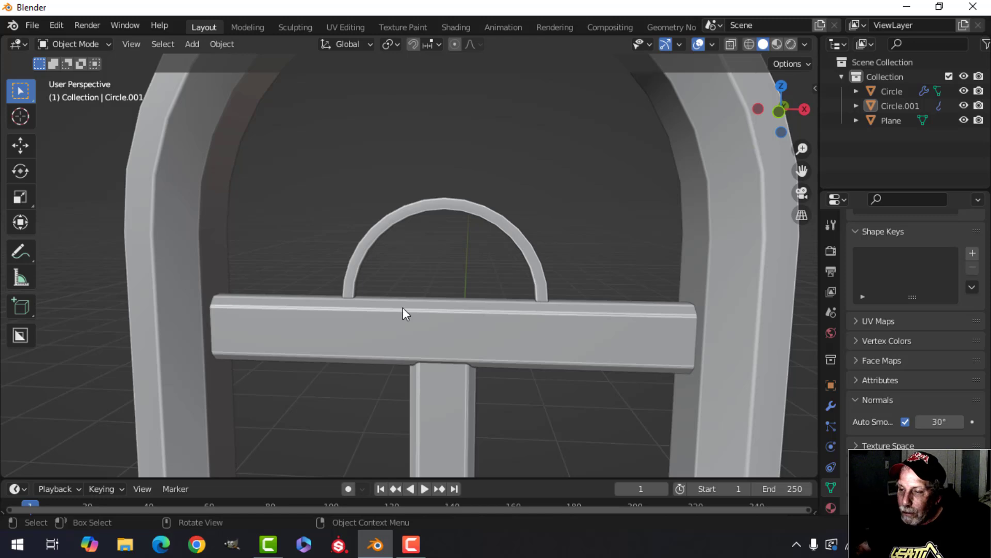
scroll(425, 288, "down", 8)
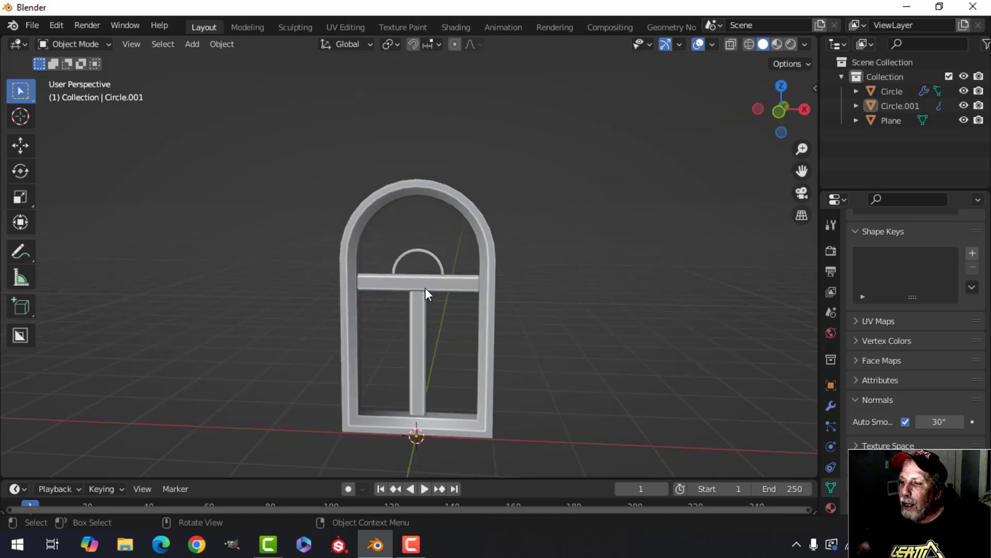
scroll(426, 287, "up", 2)
mouse_move(425, 288)
middle_mouse_down("shift")
mouse_move(428, 246)
mouse_move(420, 291)
middle_mouse_up("shift")
In front view, scale the small arch's whole mesh up by about 1.15, and return to Object Mode with nothing selected
key("KP_1")
scroll(432, 261, "up", 2)
scroll(431, 262, "down", 2)
scroll(420, 271, "up", 2)
left_click(414, 250)
key("Tab")
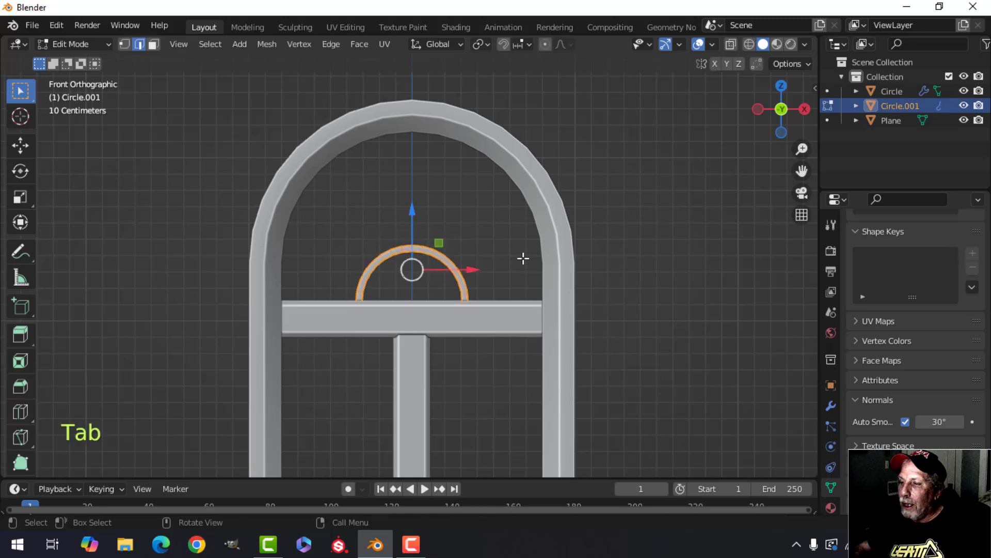
key("a")
key("s")
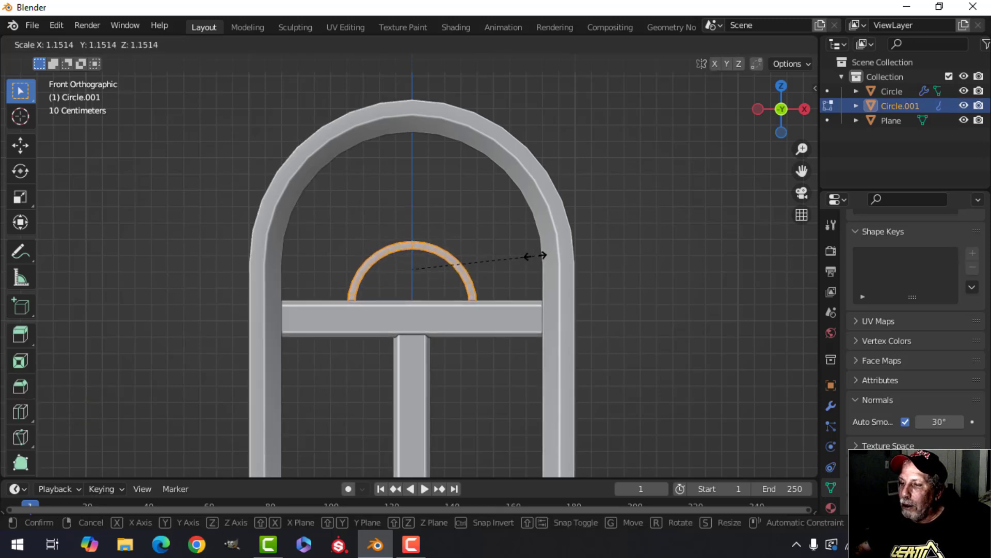
left_click(537, 255)
key("Tab")
key("alt+a")
scroll(486, 265, "down", 3)
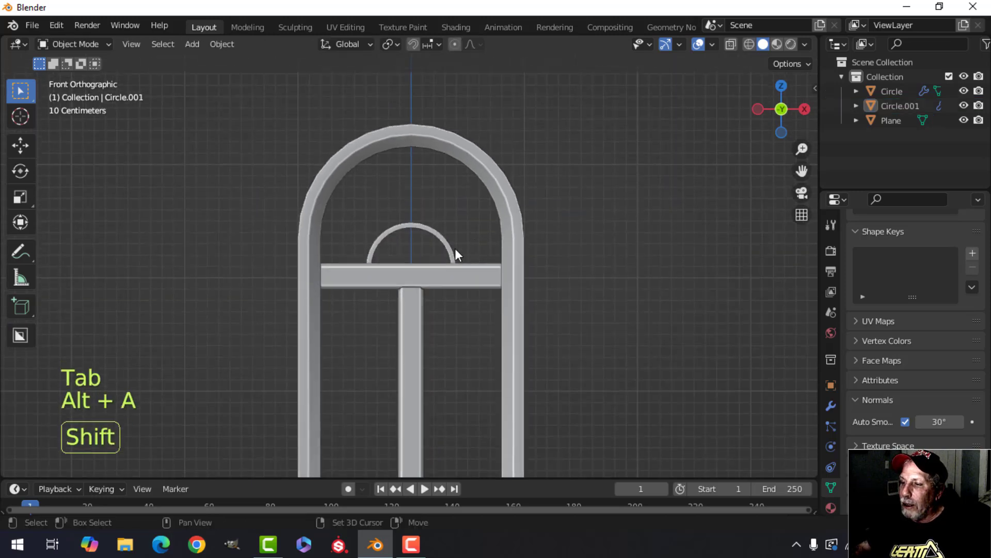
scroll(449, 251, "up", 1)
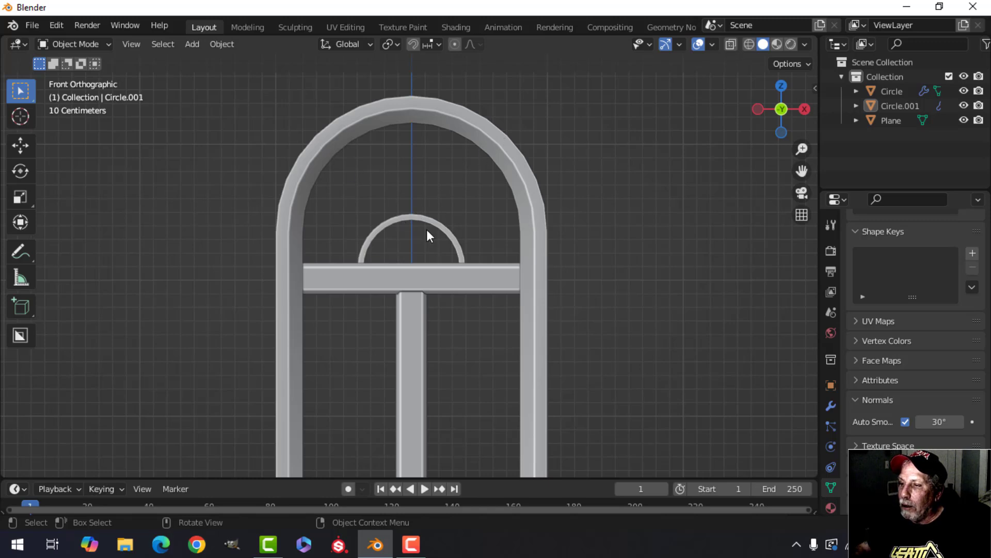
scroll(423, 205, "up", 1)
scroll(416, 231, "down", 4)
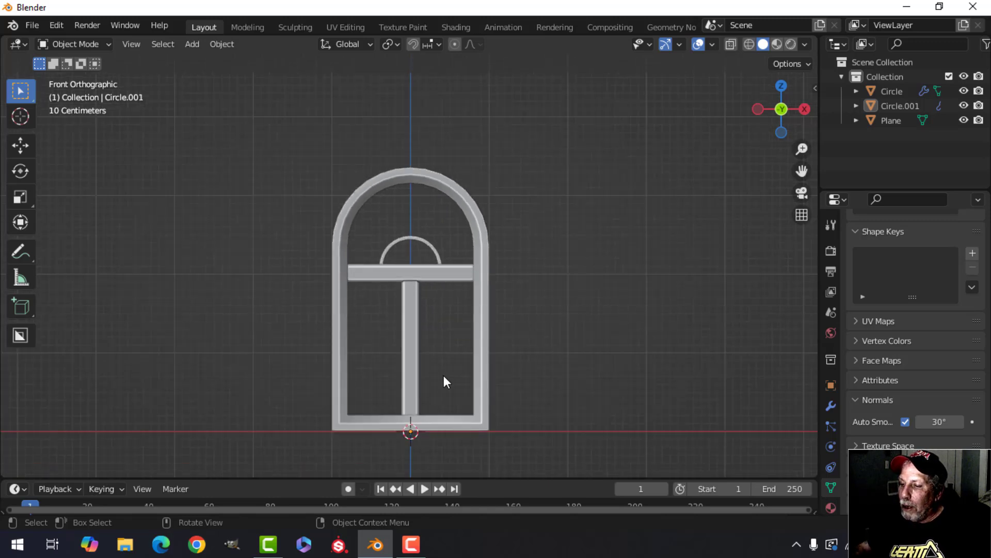
scroll(417, 357, "up", 4)
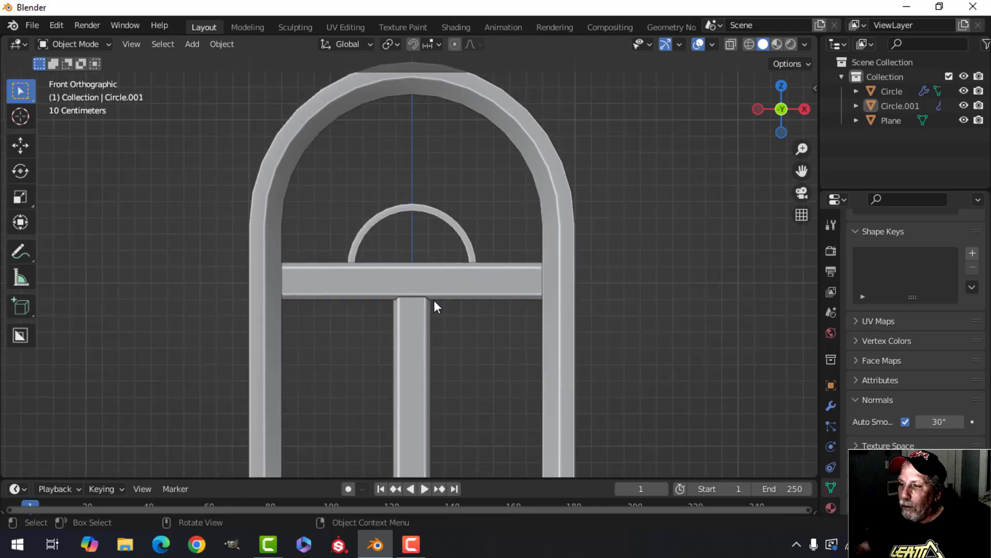
scroll(463, 277, "down", 4)
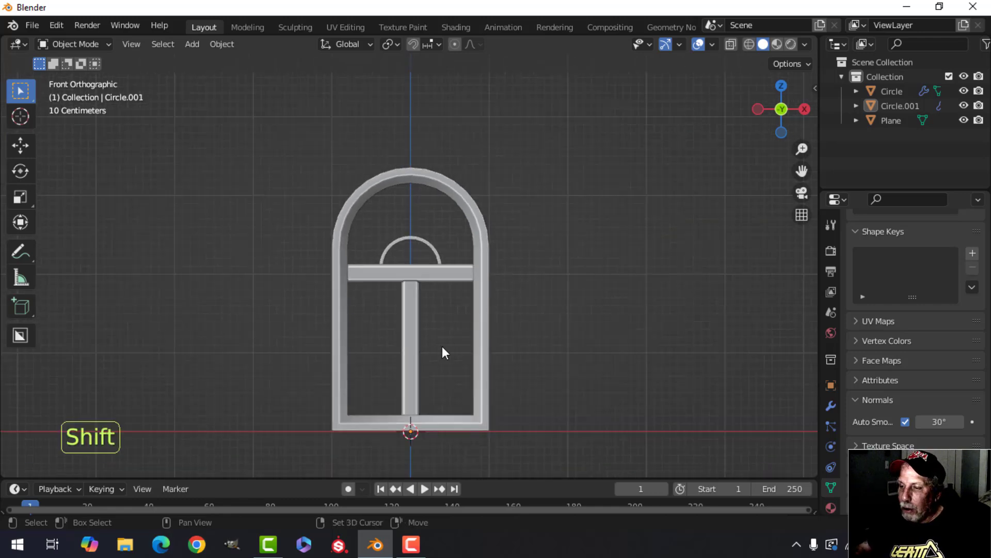
Add a plane mesh and rotate it 90 degrees about X in Edit Mode so it stands upright
key("shift+a")
mouse_move(426, 219)
left_click(513, 218)
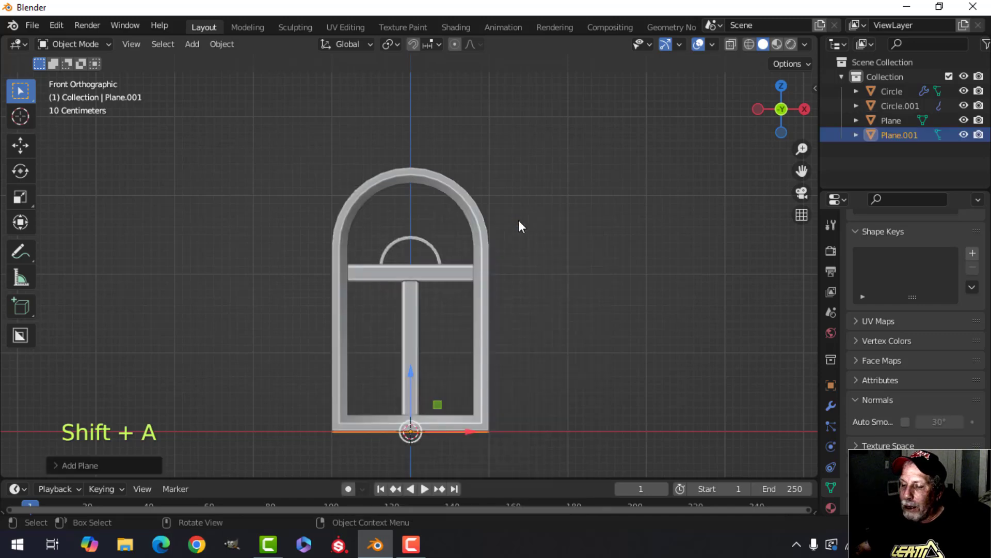
key("Tab")
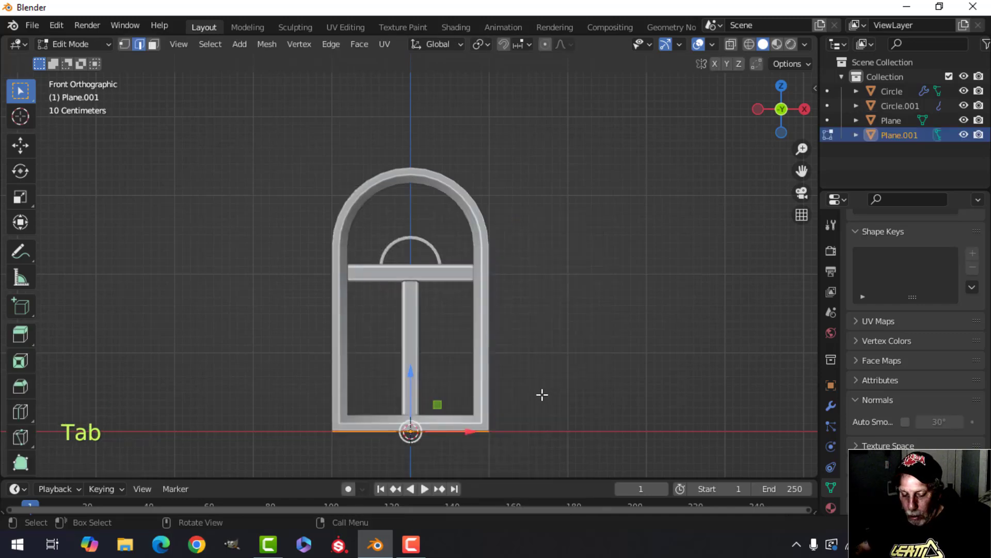
key("r")
key("x")
key("9")
key("0")
left_click(426, 380)
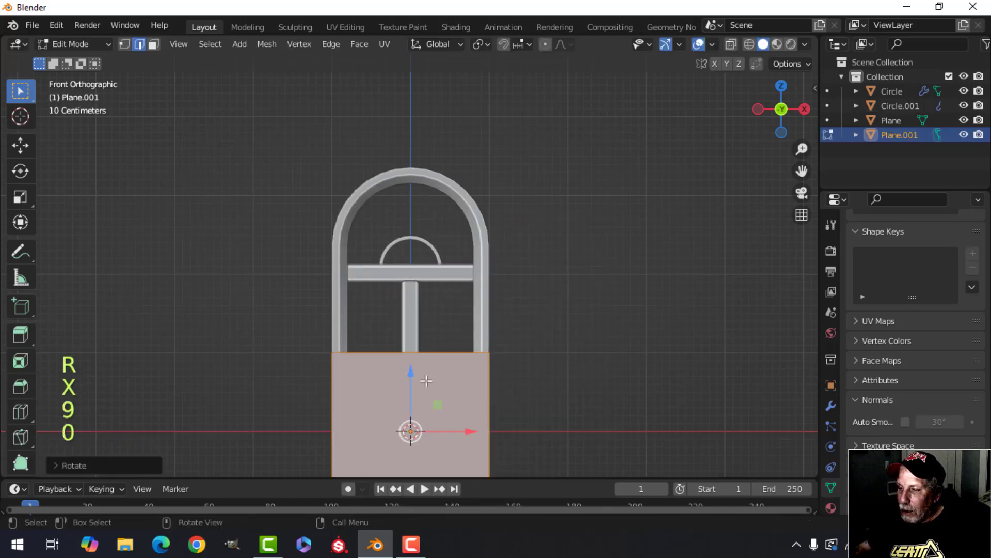
Raise the plane over the frame's arched top and scale it along X into a narrow vertical strip
left_click_drag(410, 375, 411, 170)
scroll(524, 235, "up", 2)
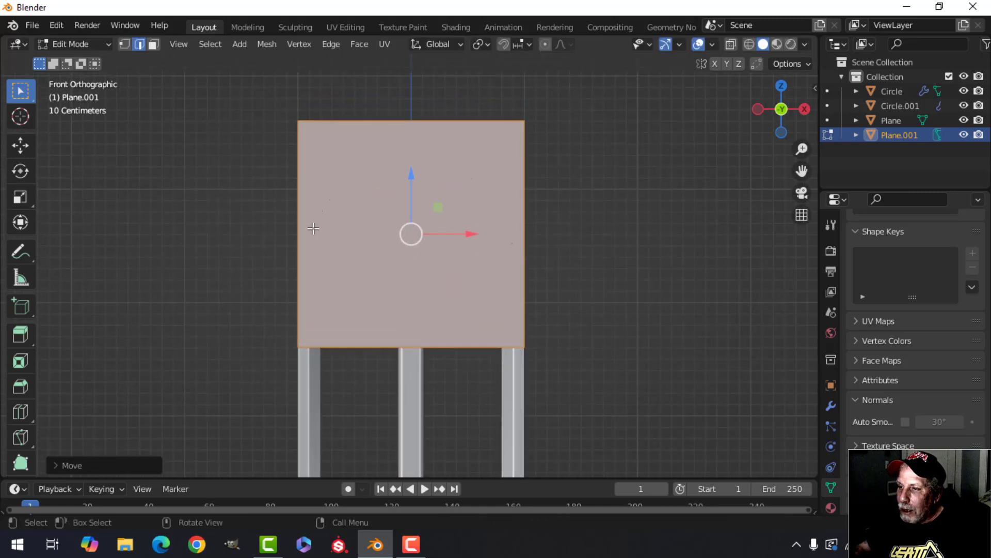
key("s")
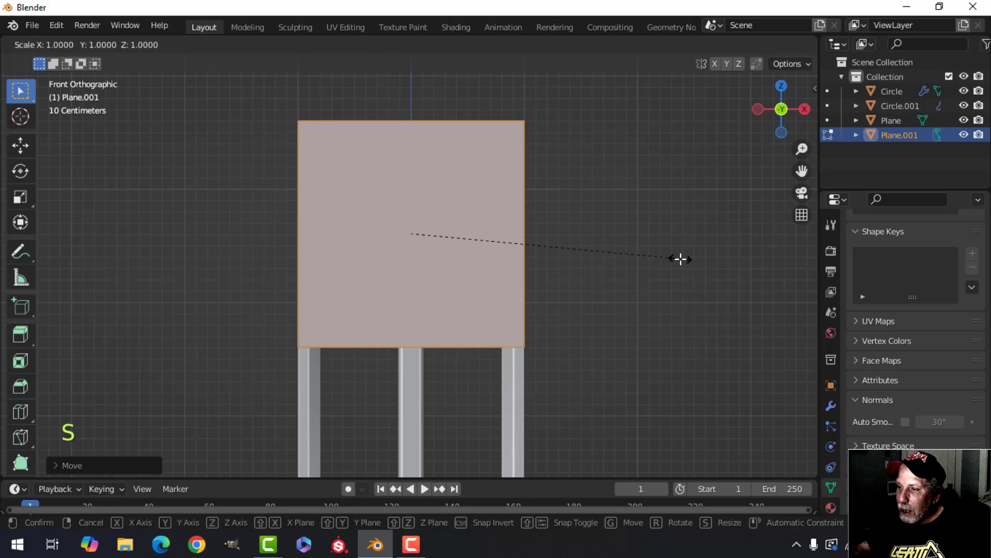
key("x")
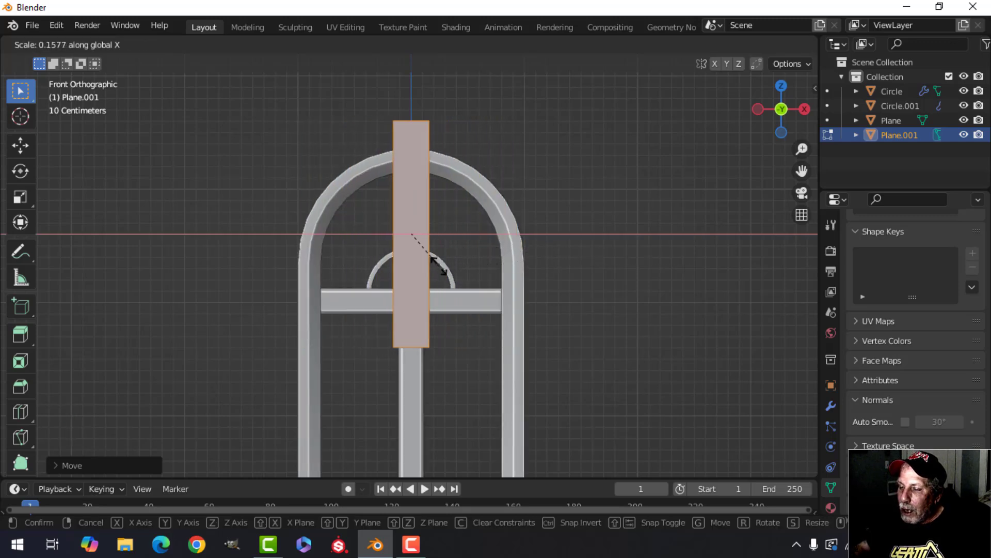
left_click(412, 235)
scroll(355, 251, "up", 4)
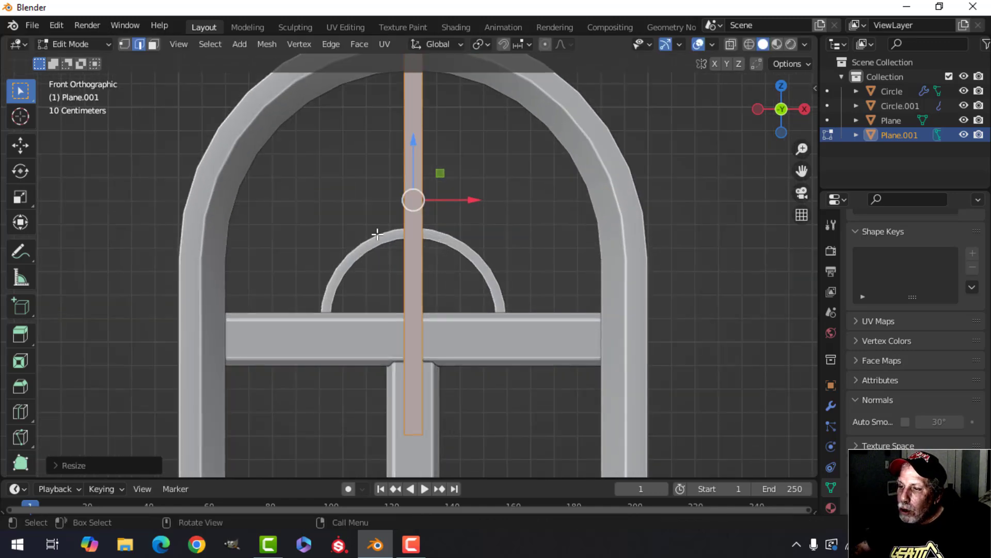
Narrow the upright strip further along X and shorten it along Z, keeping it overlapping the arch top and crossbar
key("s")
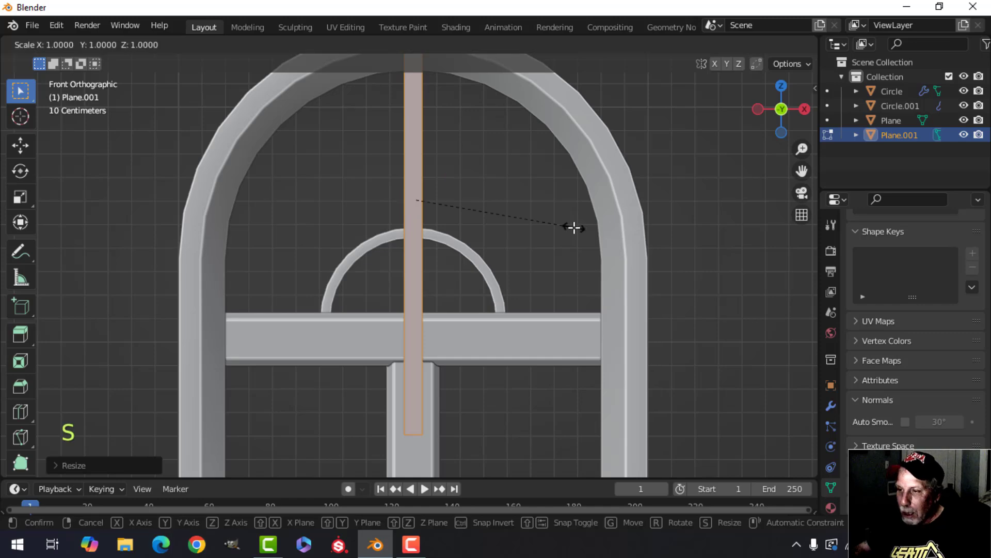
key("x")
left_click(508, 225)
middle_click_drag(508, 225, 438, 241)
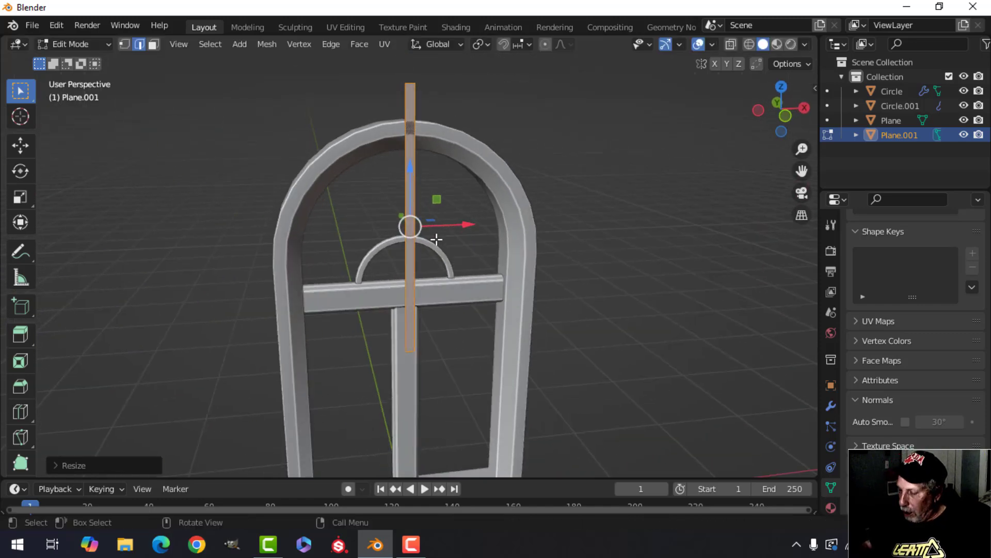
key("KP_1")
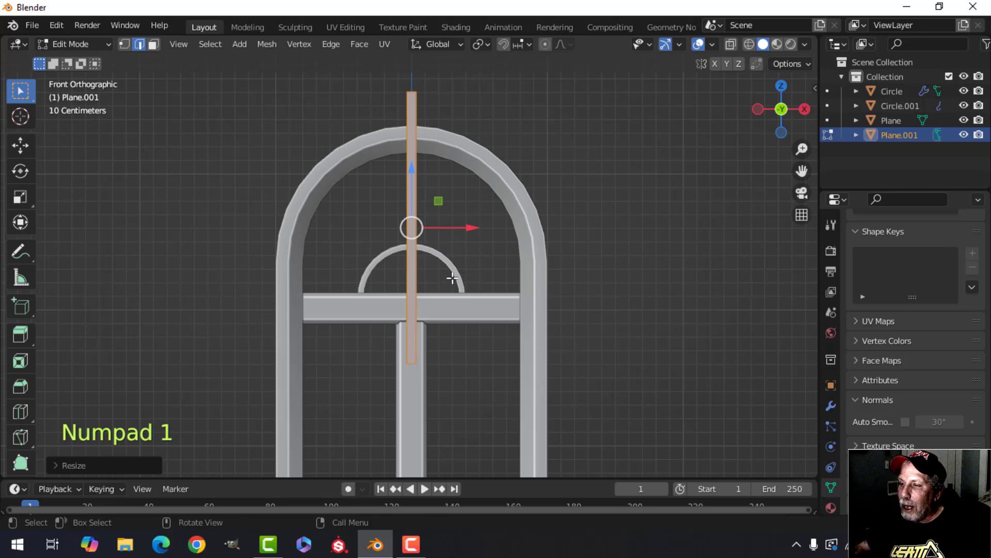
key("s")
key("z")
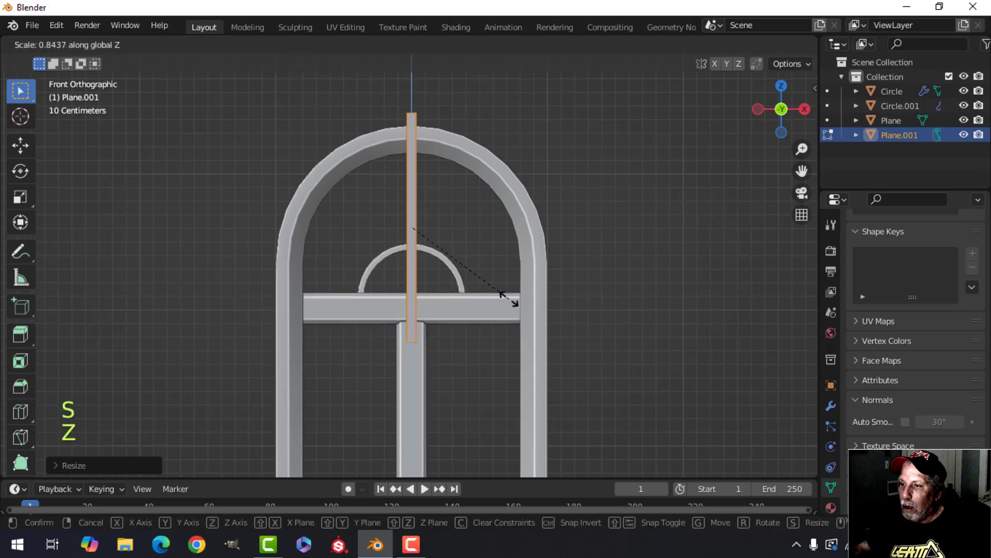
left_click(472, 277)
Move the strip back along Y until it lines up with the small inner arch, and deselect it
middle_click_drag(472, 277, 413, 271)
left_click_drag(413, 271, 354, 266)
scroll(491, 308, "up", 3)
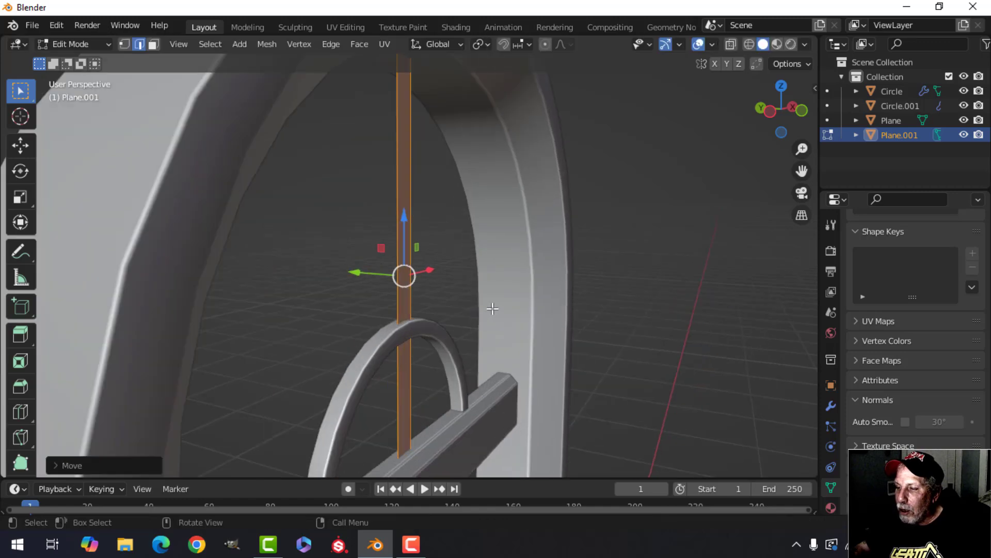
scroll(408, 321, "up", 1)
middle_click_drag(407, 321, 443, 238)
middle_click_drag(437, 129, 369, 275)
middle_click_drag(366, 240, 427, 289)
key("alt+a")
middle_click_drag(460, 318, 467, 330, "shift")
middle_click_drag(467, 325, 458, 318)
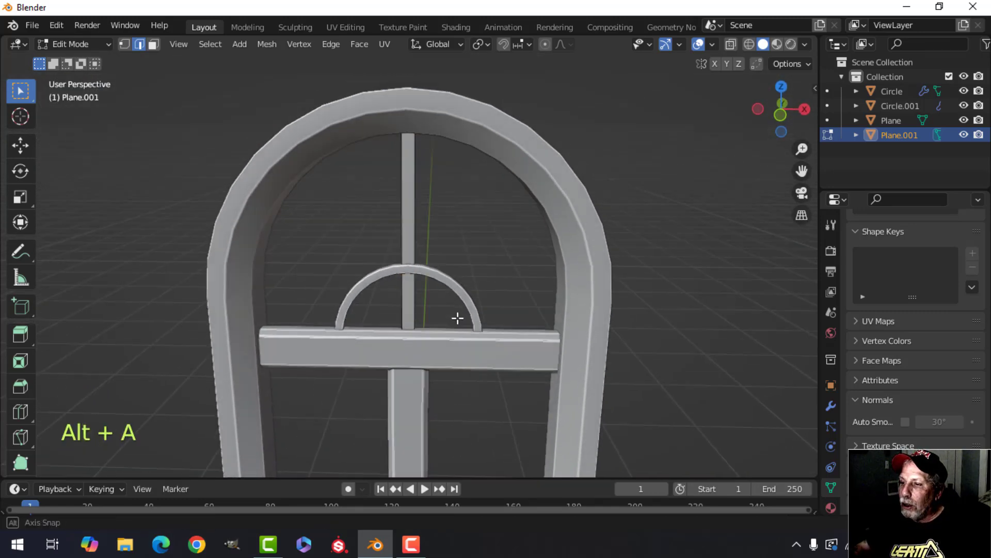
In front wireframe view, raise the strip's bottom edge along Z into the crown of the small arch
key("KP_1")
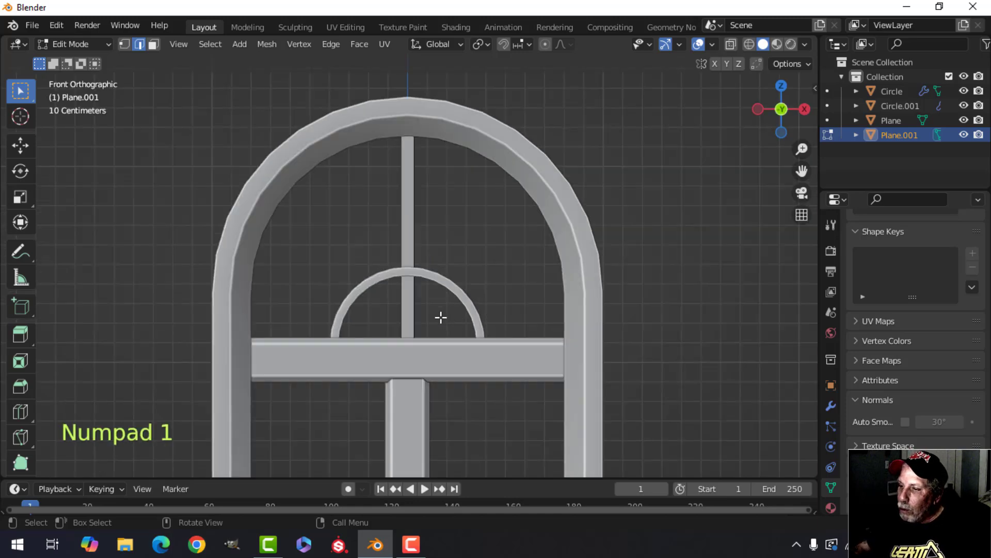
key("z")
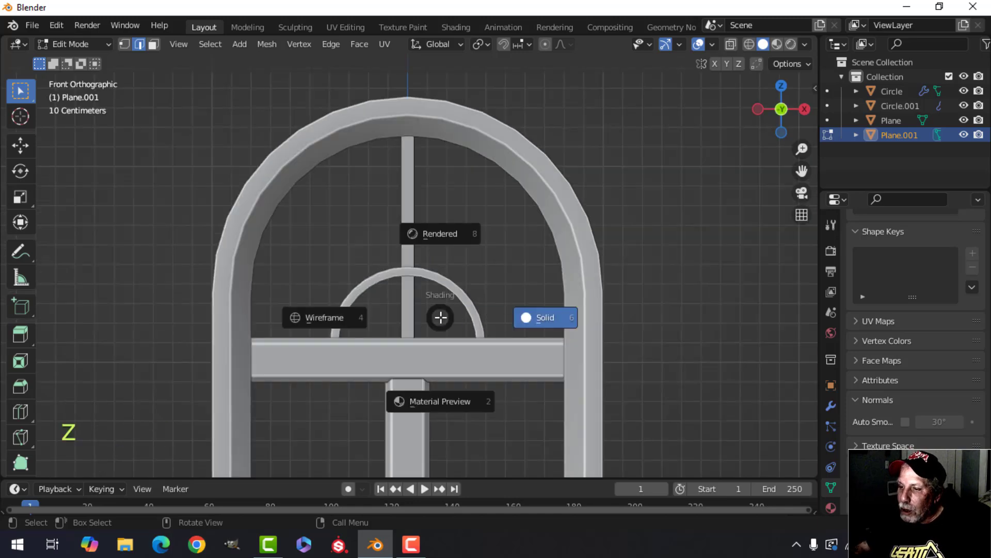
left_click(335, 318)
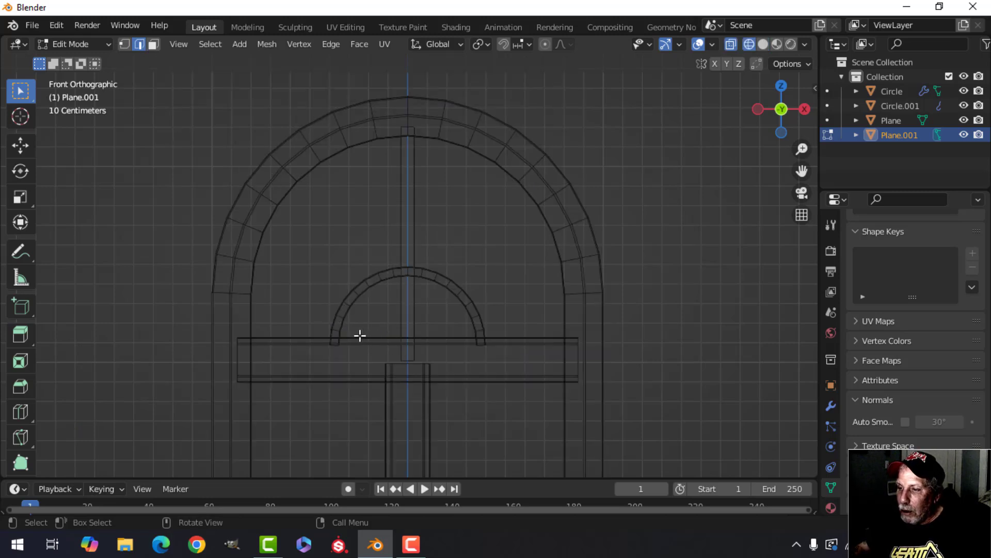
left_click_drag(360, 335, 445, 388)
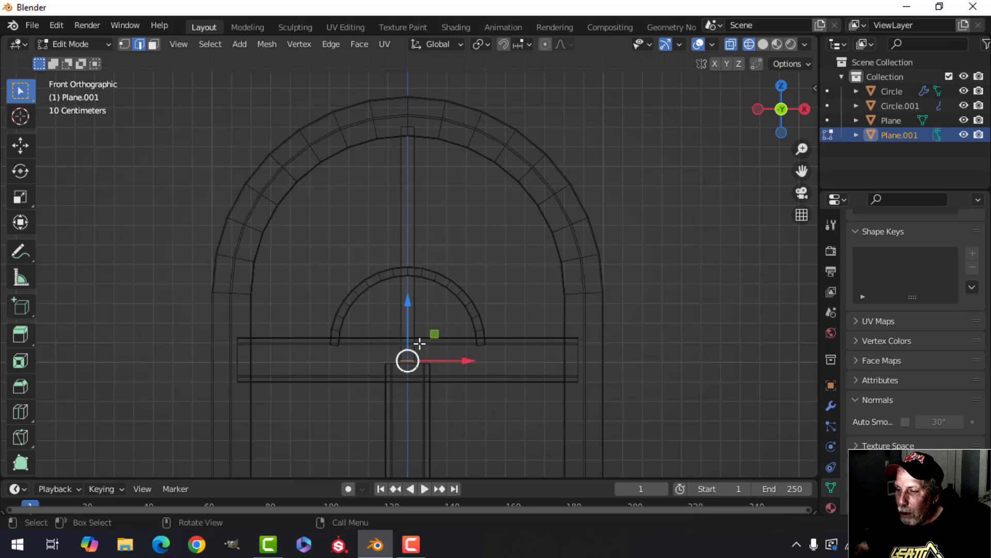
left_click_drag(407, 304, 413, 213)
scroll(456, 249, "up", 8)
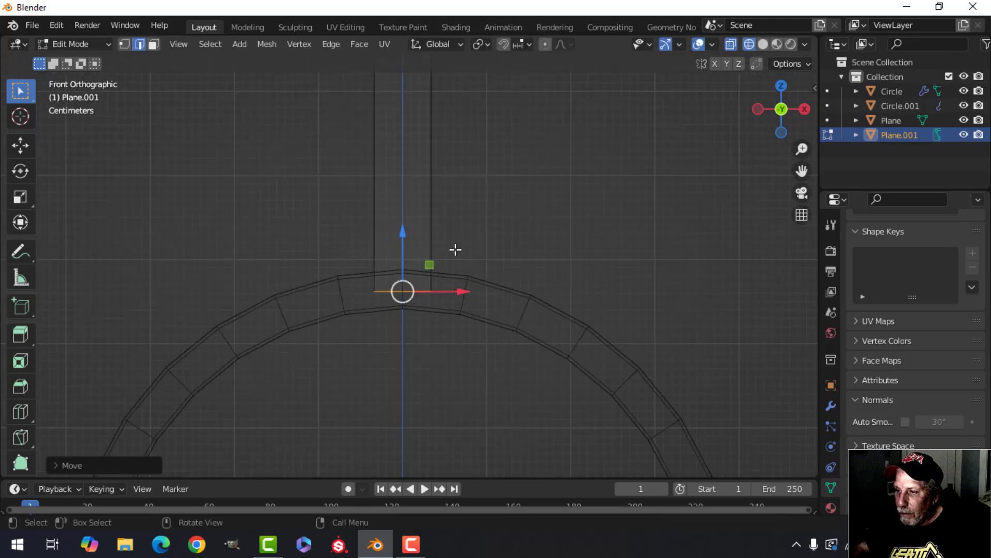
Lower the strip's top edge slightly along Z inside the outer arch, and return to solid shading
scroll(455, 250, "down", 9)
middle_click_drag(473, 208, 473, 274, "shift")
scroll(455, 268, "up", 3)
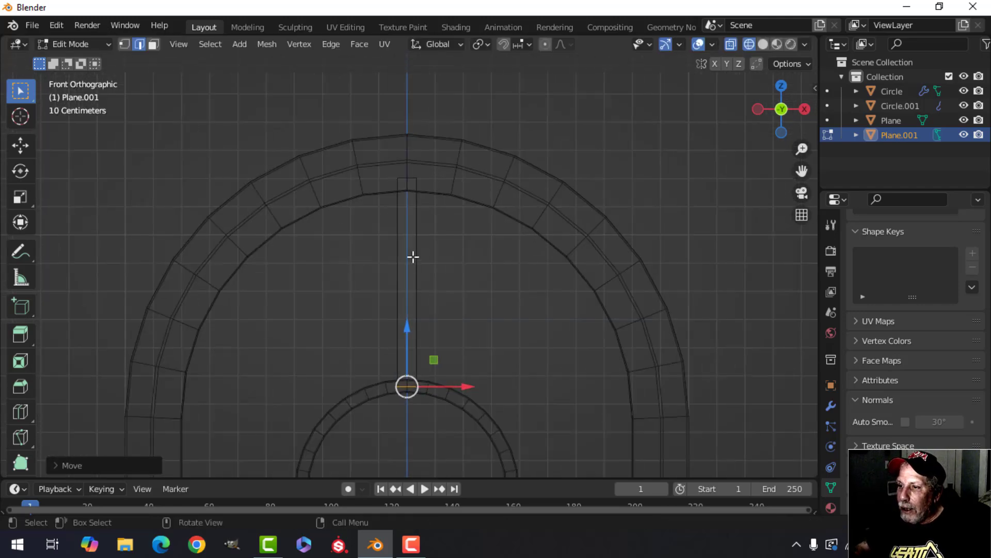
left_click(404, 177)
left_click_drag(408, 141, 410, 146)
key("z")
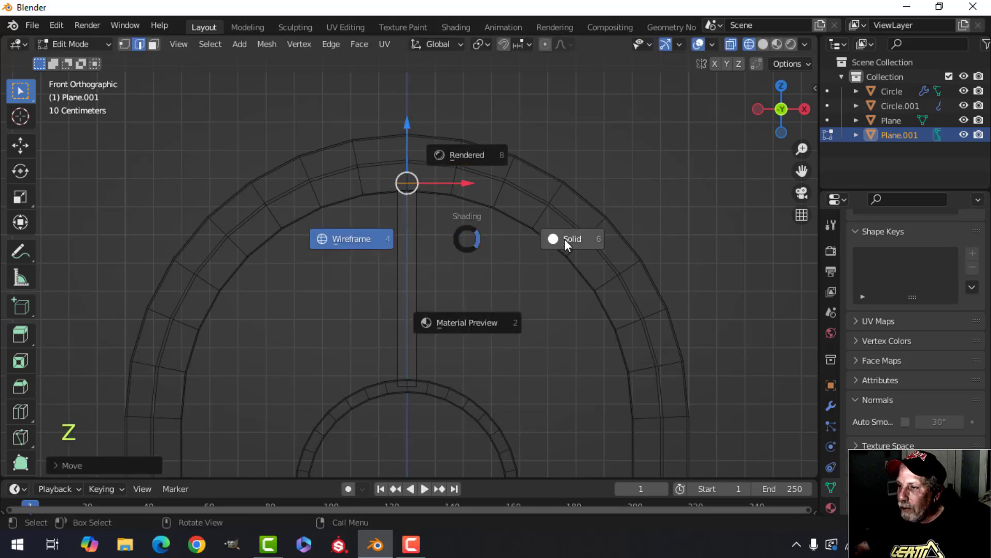
left_click(565, 238)
Select the whole strip and nudge it slightly along Y over the small arch's thickness
mouse_move(438, 271)
middle_mouse_down()
mouse_move(491, 225)
mouse_move(567, 257)
mouse_move(646, 266)
mouse_move(456, 308)
mouse_move(458, 237)
mouse_move(475, 277)
mouse_move(493, 288)
mouse_move(469, 325)
mouse_move(553, 314)
mouse_move(529, 319)
mouse_move(553, 309)
mouse_move(524, 287)
mouse_move(513, 292)
middle_mouse_up()
scroll(456, 308, "up", 3)
key("a")
mouse_move(425, 111)
left_mouse_down()
mouse_move(417, 111)
mouse_move(432, 112)
left_mouse_up()
middle_click_drag(435, 147, 604, 276, "shift")
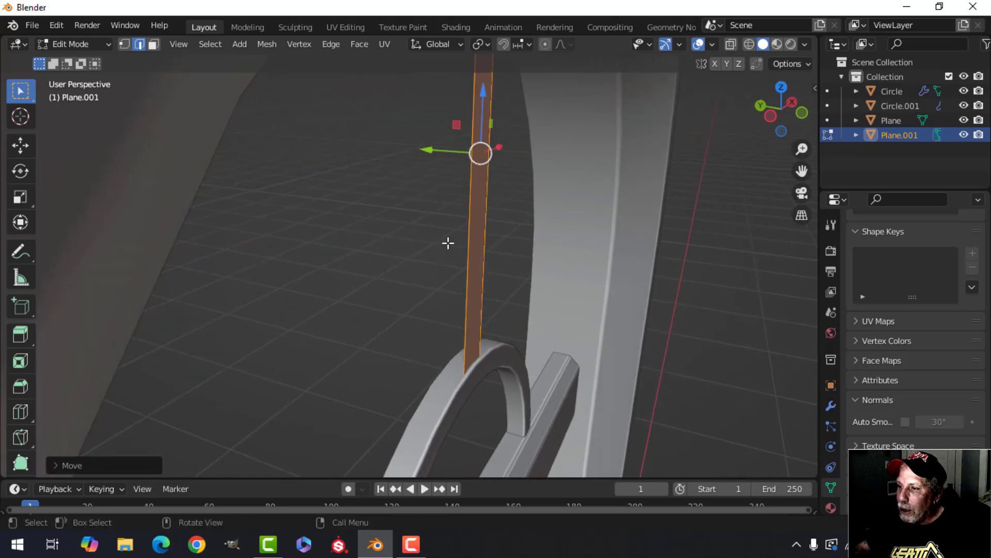
Extrude the strip backward about 0.028 m into a thin bar, delete its back face, and return to Object Mode
key("e")
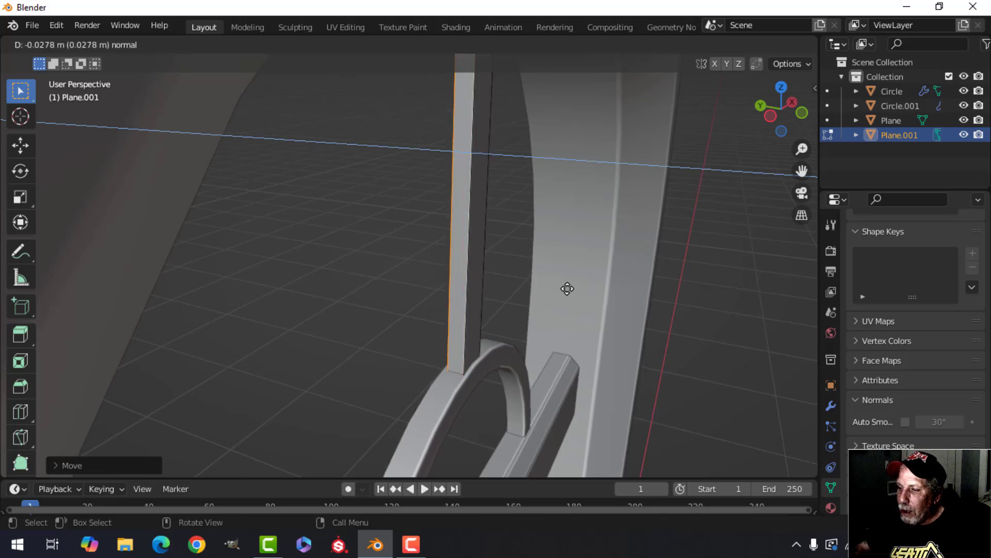
left_click(567, 288)
middle_click_drag(484, 249, 345, 239)
key("x")
left_click(551, 242)
scroll(354, 243, "down", 3)
key("Tab")
mouse_move(465, 237)
middle_mouse_down()
mouse_move(433, 252)
mouse_move(412, 203)
mouse_move(485, 237)
mouse_move(475, 233)
middle_mouse_up()
scroll(475, 234, "down", 3)
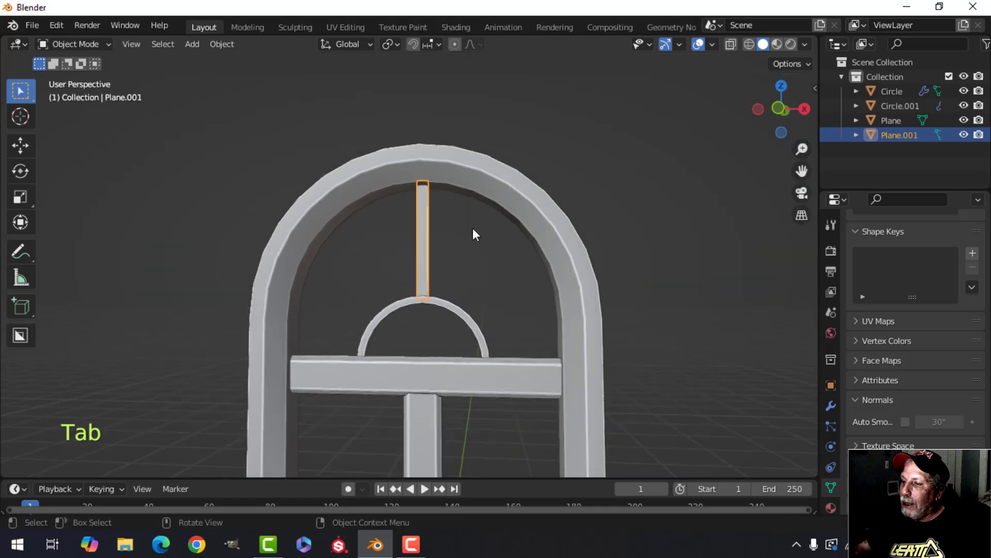
Isolate the thin upper bar in local view and enter Edit Mode on it
scroll(449, 259, "up", 3)
scroll(465, 233, "up", 2)
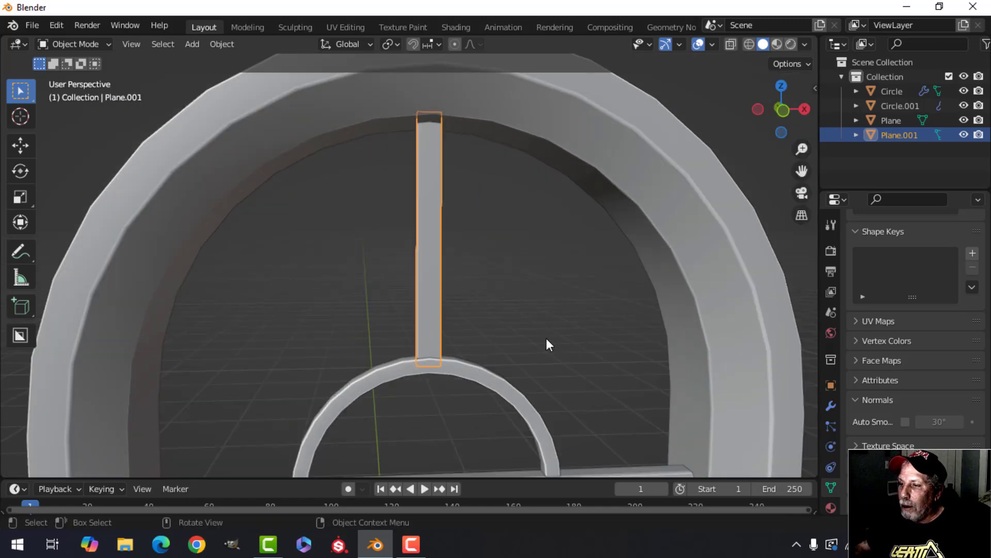
middle_click_drag(547, 340, 560, 298)
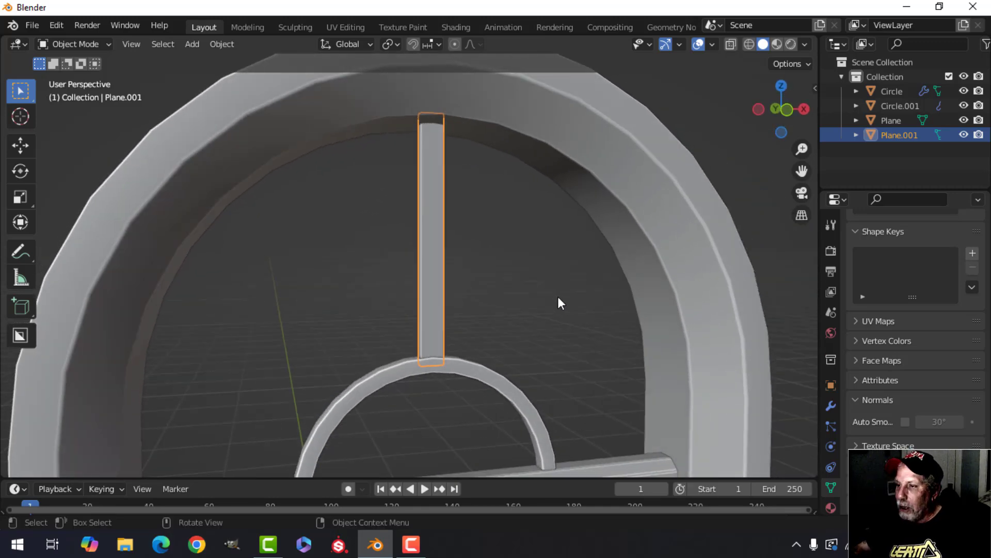
key("KP_Divide")
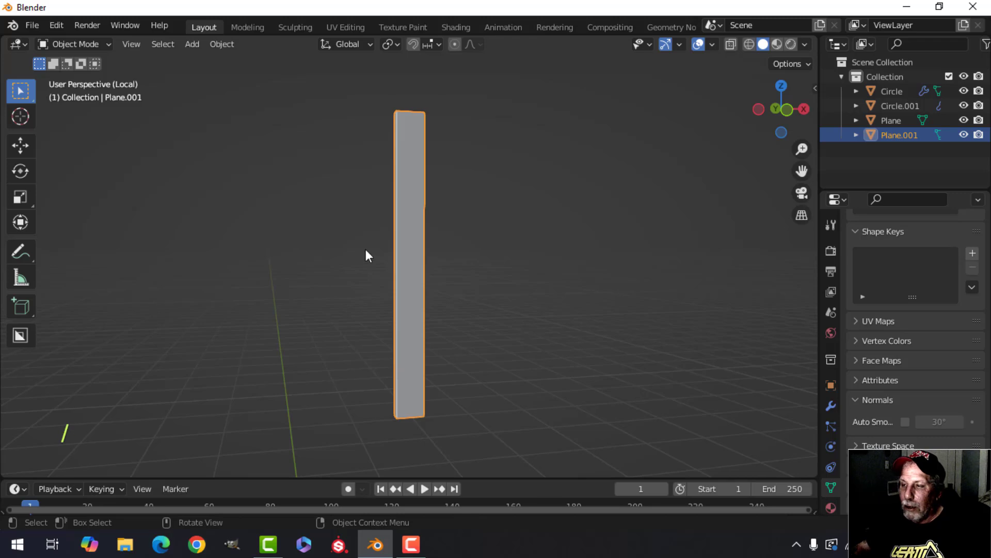
middle_click_drag(366, 254, 413, 234)
key("Tab")
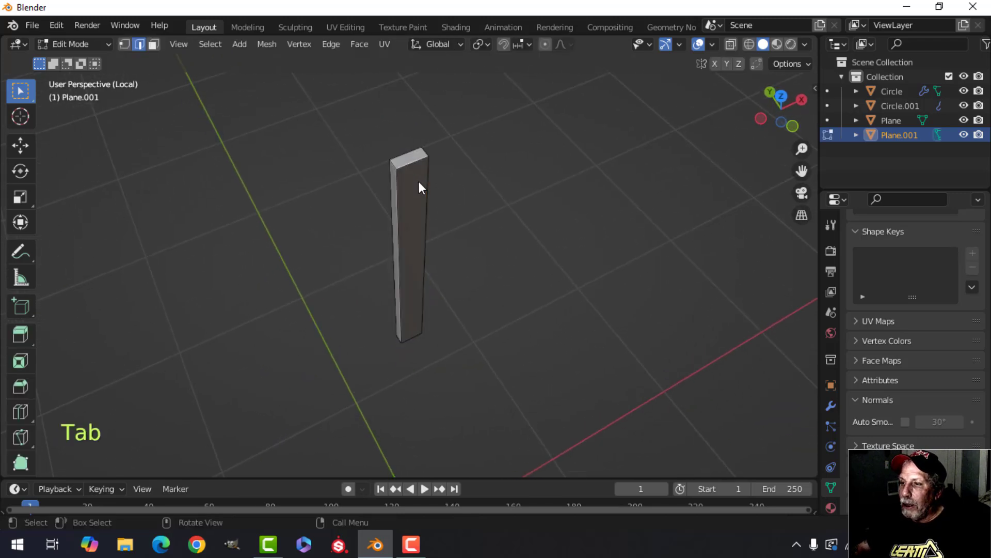
Delete the top and bottom end faces of the isolated upright bar and return to Object Mode
middle_click_drag(421, 181, 429, 202, "shift")
key("3")
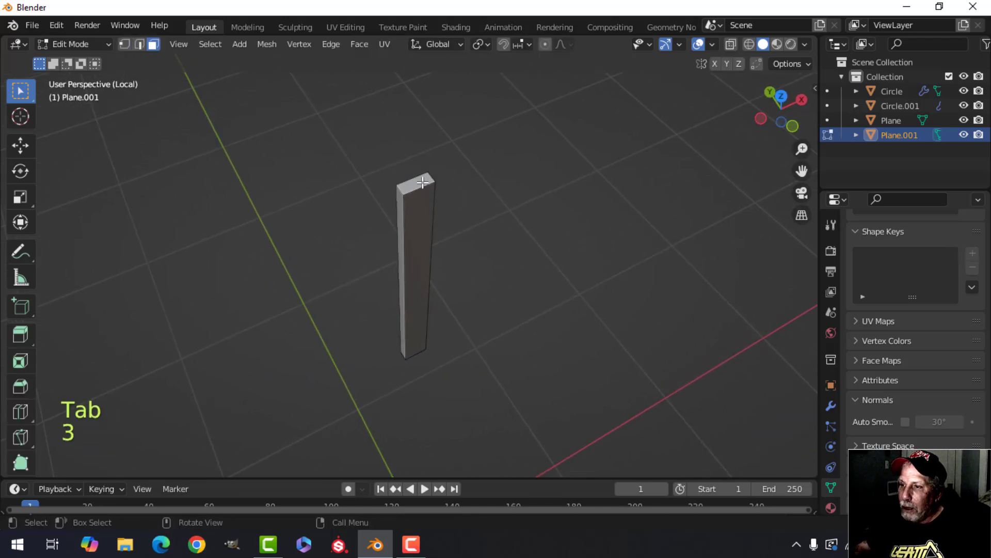
left_click(419, 182)
middle_click_drag(468, 246, 410, 306)
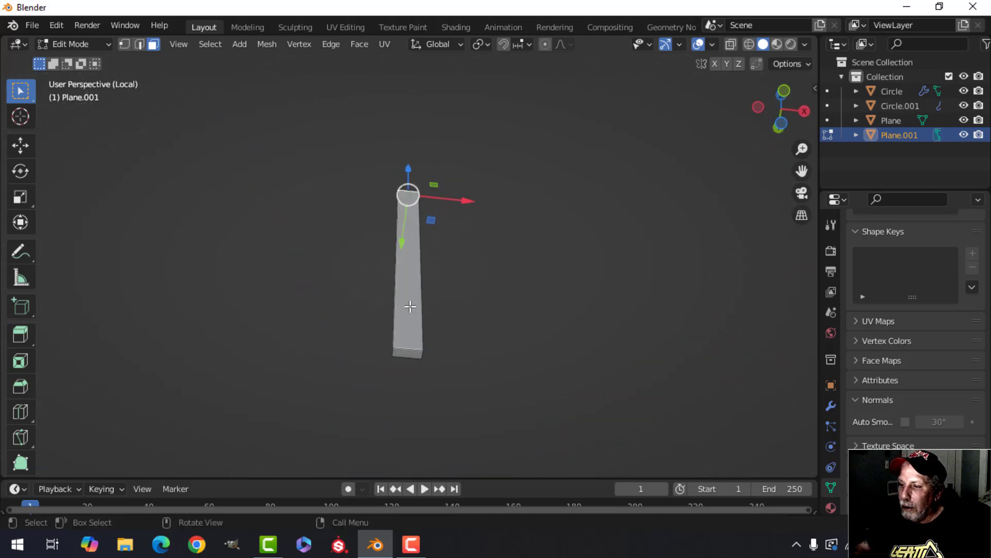
left_click(408, 353, "shift")
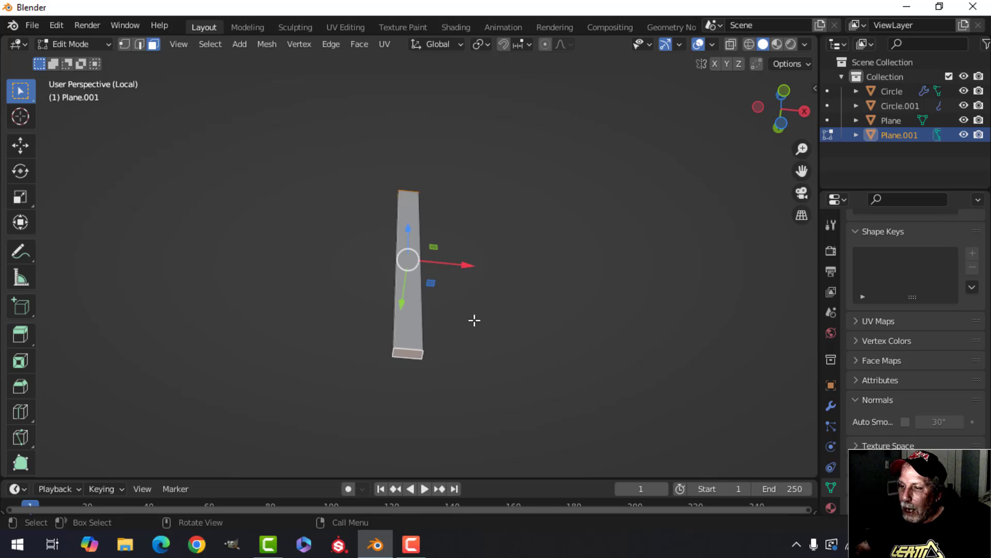
key("x")
left_click(472, 320)
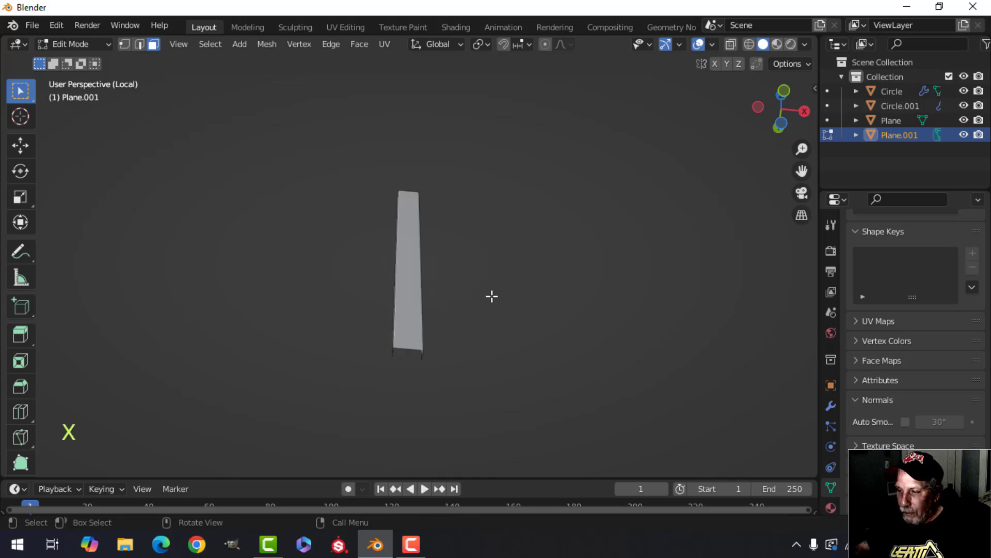
key("Tab")
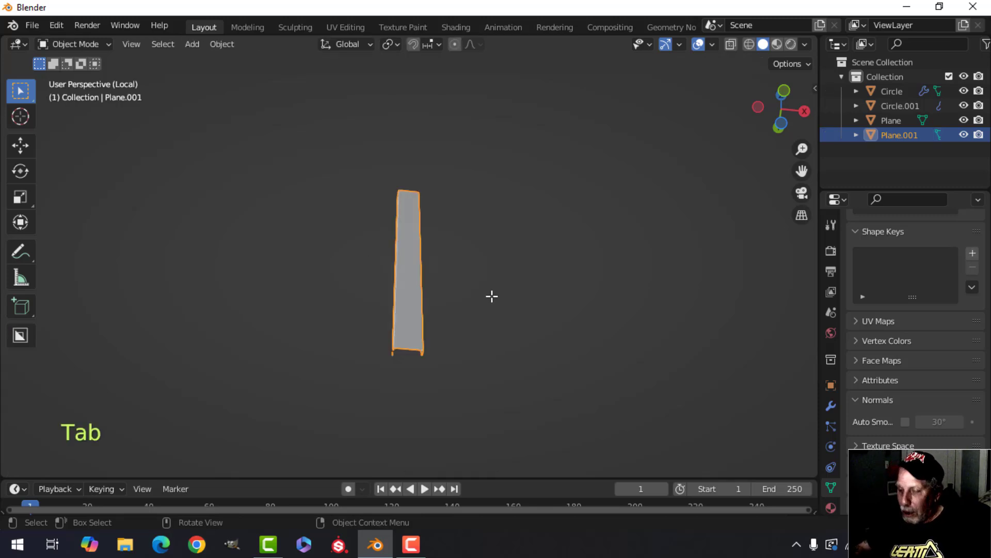
Leave the bar's local view to bring back the whole window frame and clear the selection
key("slash")
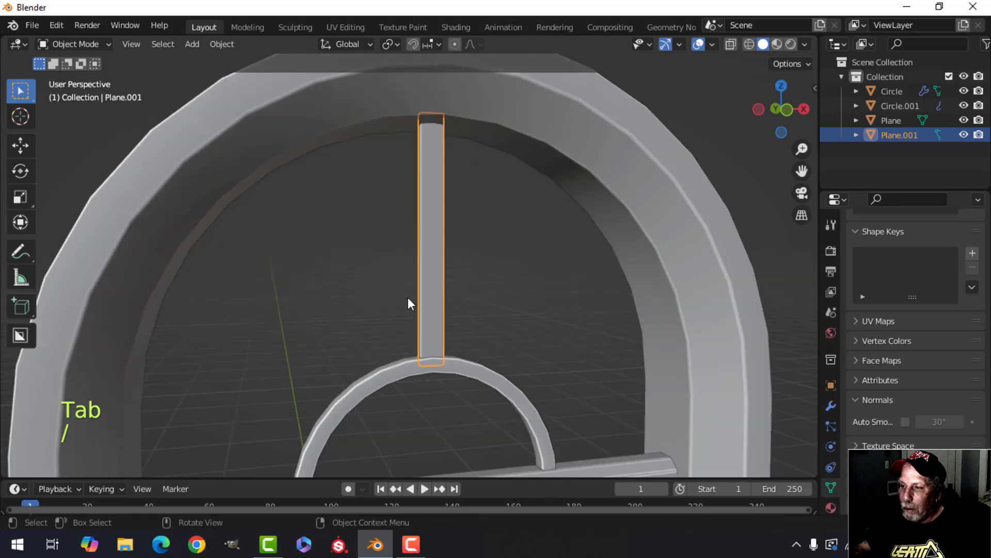
key("slash")
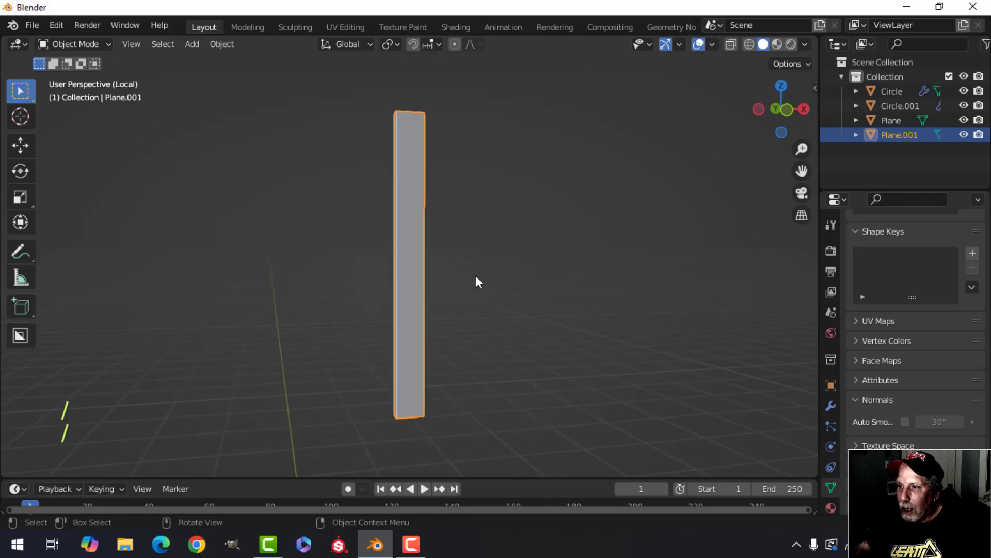
key("slash")
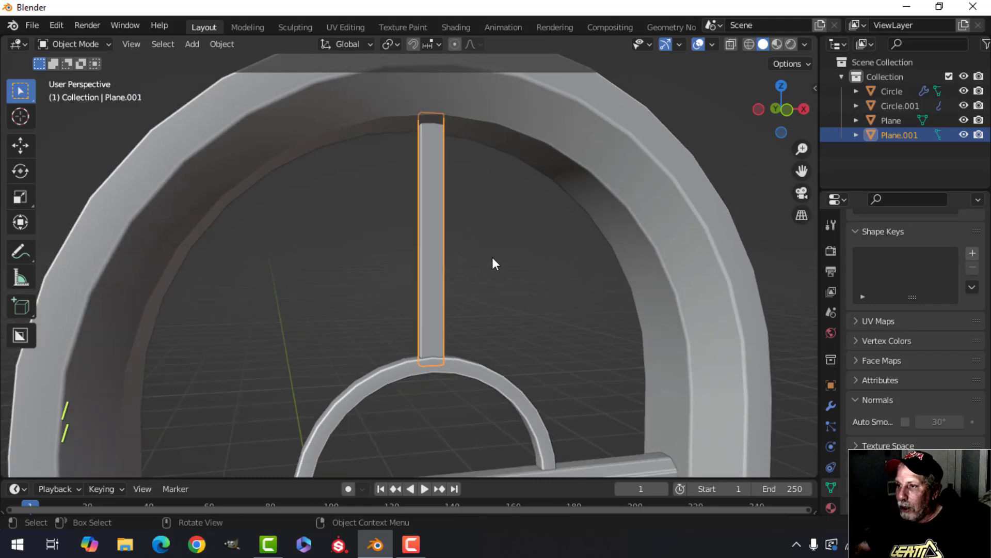
key("alt+a")
Bevel the upright bar's two long front edges with one segment, about 0.004 m wide
middle_click_drag(507, 290, 363, 348)
scroll(451, 318, "down", 3)
scroll(448, 305, "up", 4)
scroll(454, 320, "up", 4)
middle_click_drag(347, 251, 367, 241)
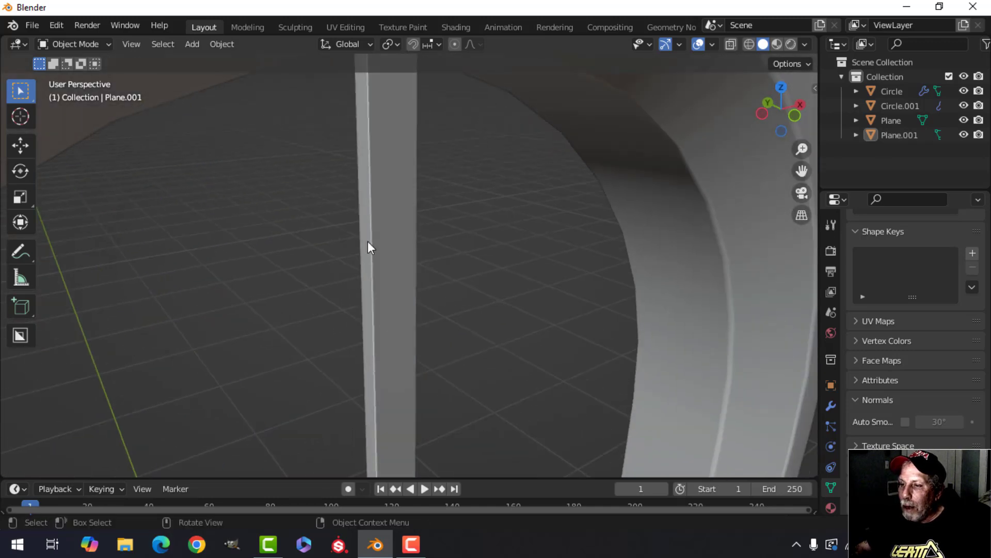
left_click(381, 235)
key("Tab")
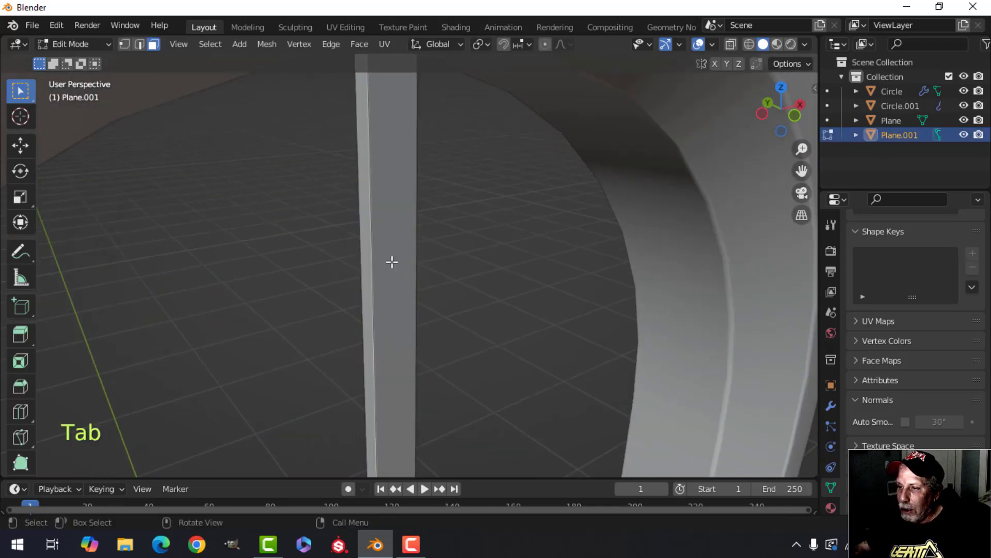
key("2")
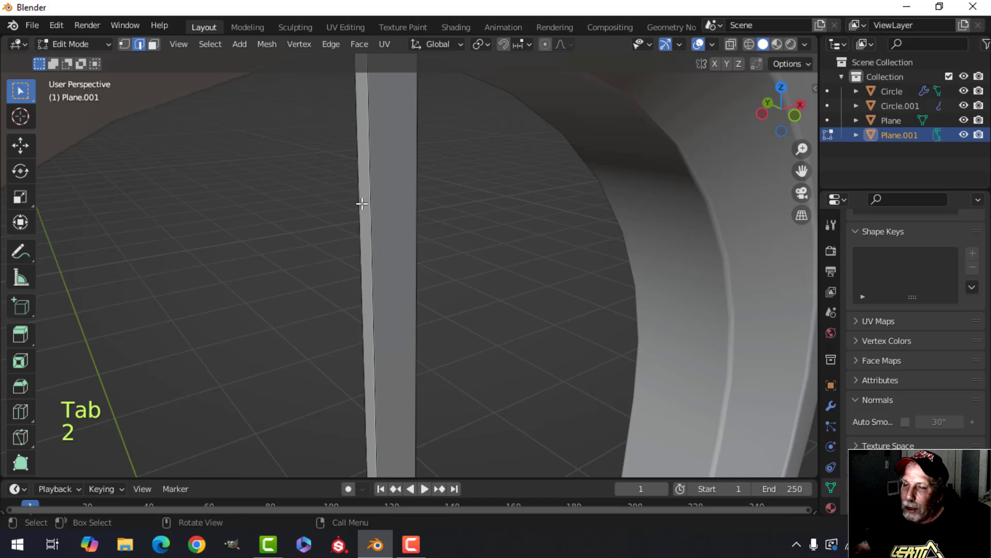
left_click(369, 238)
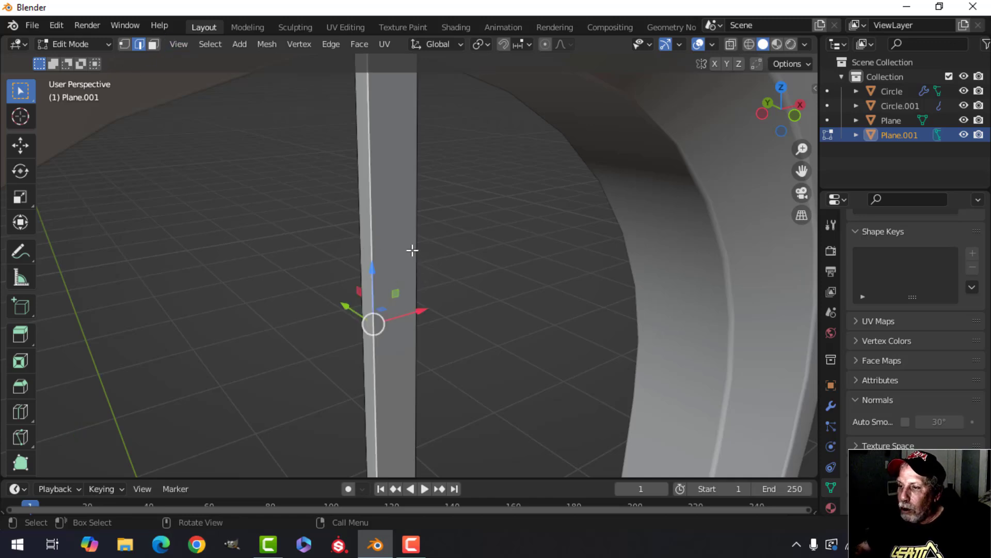
left_click(415, 251, "shift")
middle_click_drag(443, 268, 467, 277)
key("ctrl+b")
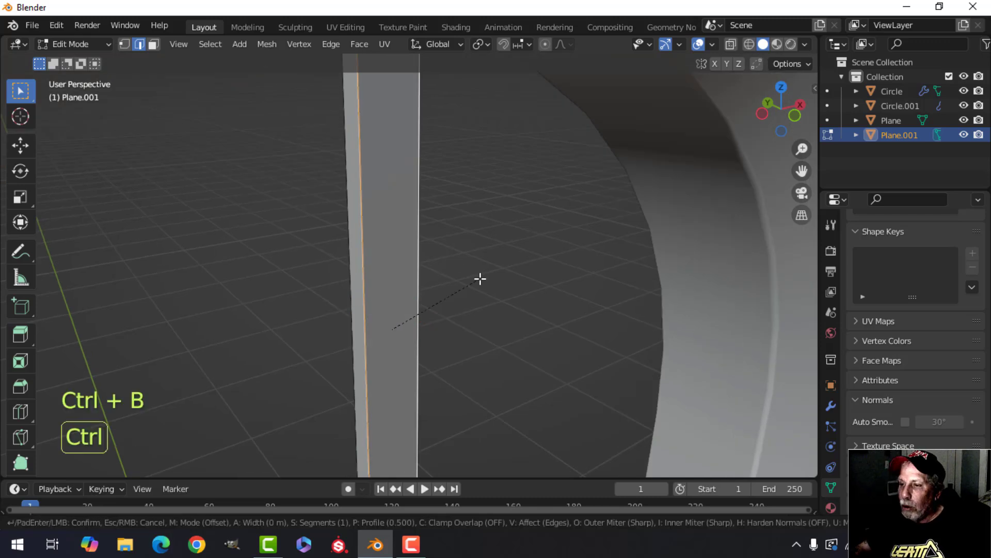
key("shift")
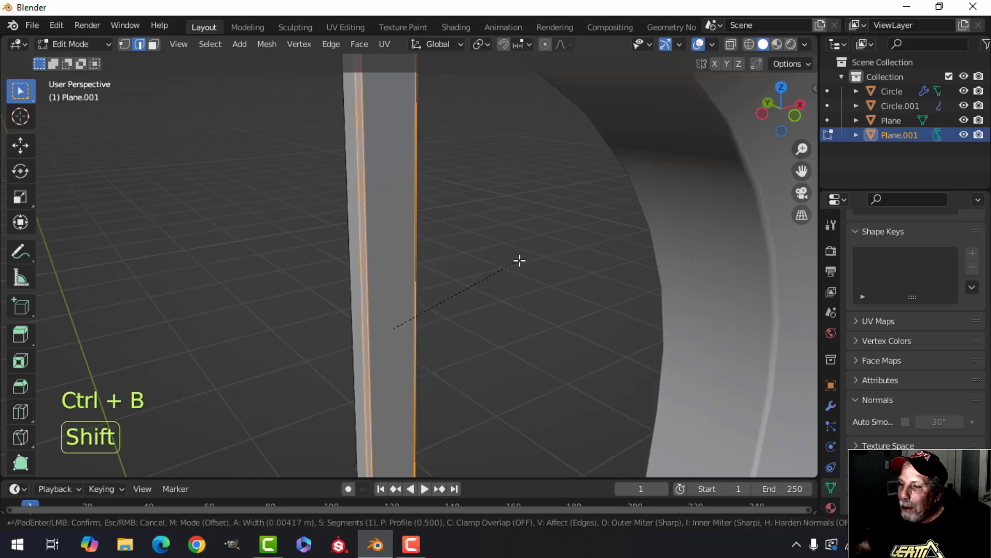
left_click(520, 262)
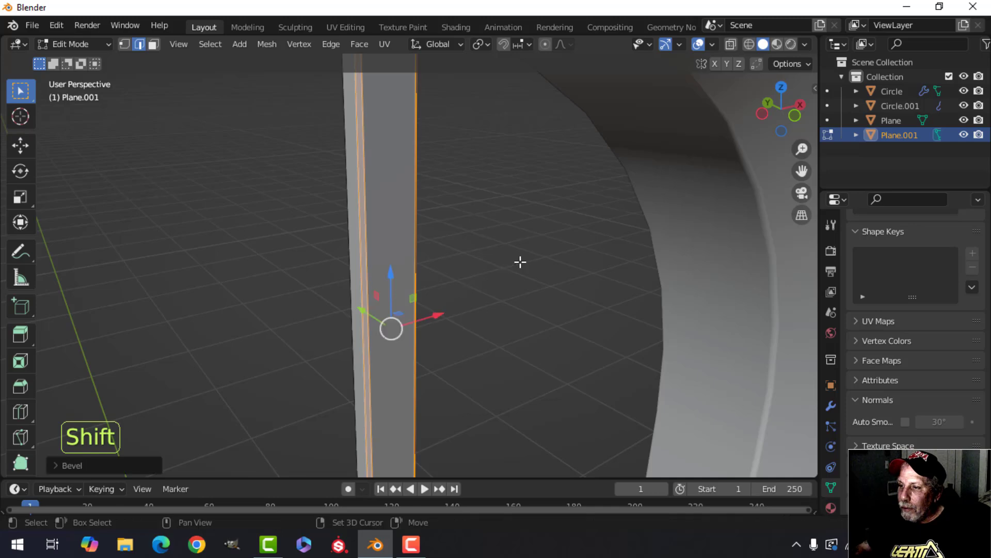
key("Tab")
Examine the bevelled bar inside the arched frame, ending in the front orthographic view with nothing selected
middle_click_drag(509, 291, 476, 287)
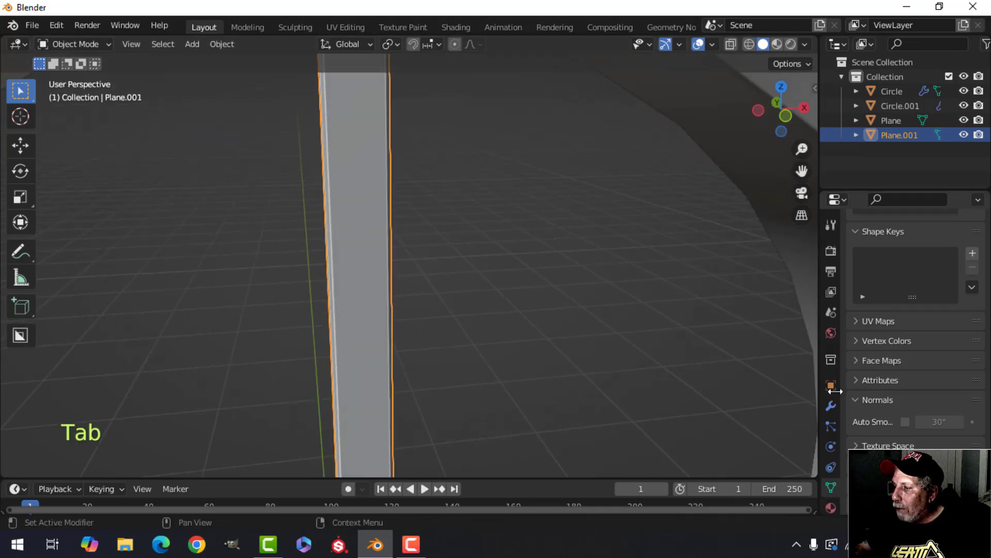
scroll(515, 303, "down", 3)
key("alt+a")
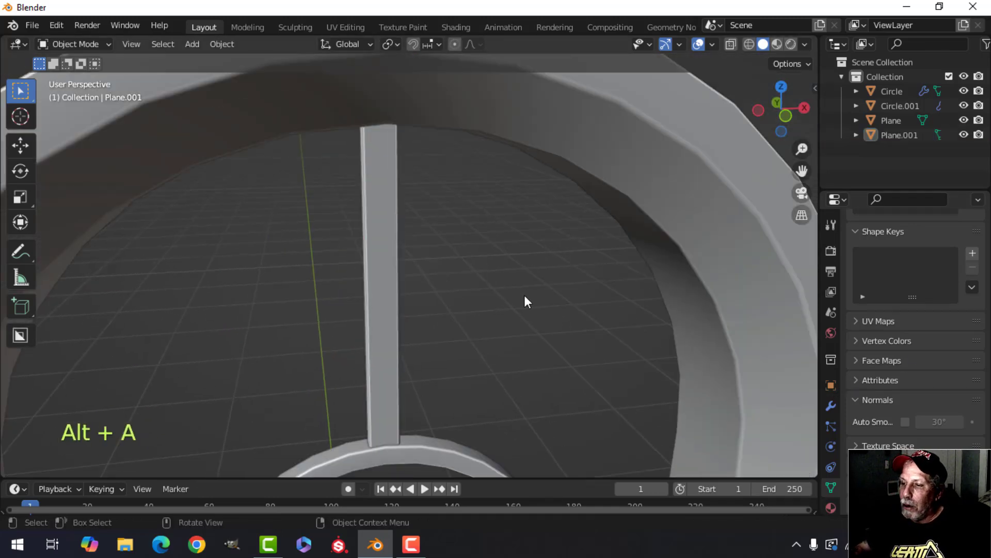
middle_click_drag(525, 295, 454, 228)
scroll(457, 286, "down", 2)
key("KP_1")
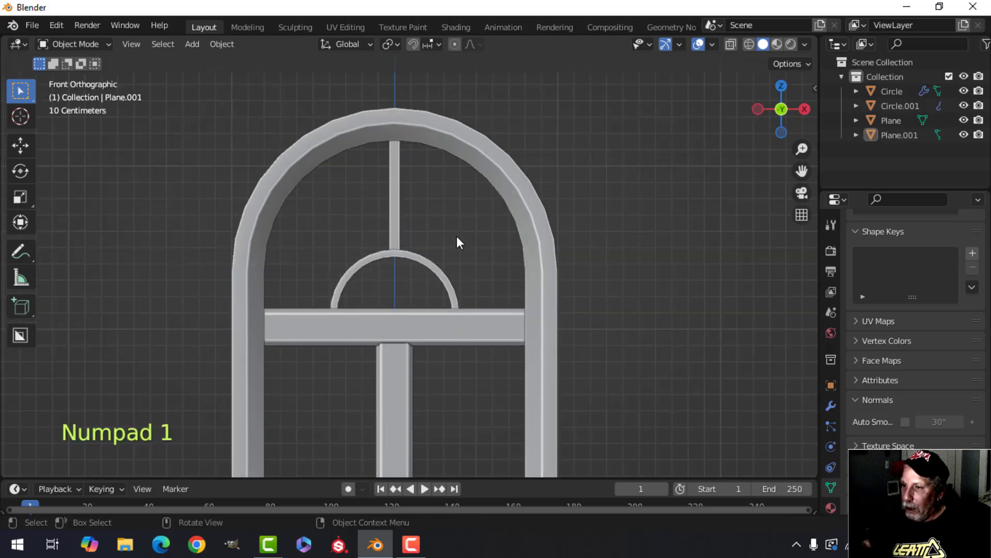
left_click(398, 206)
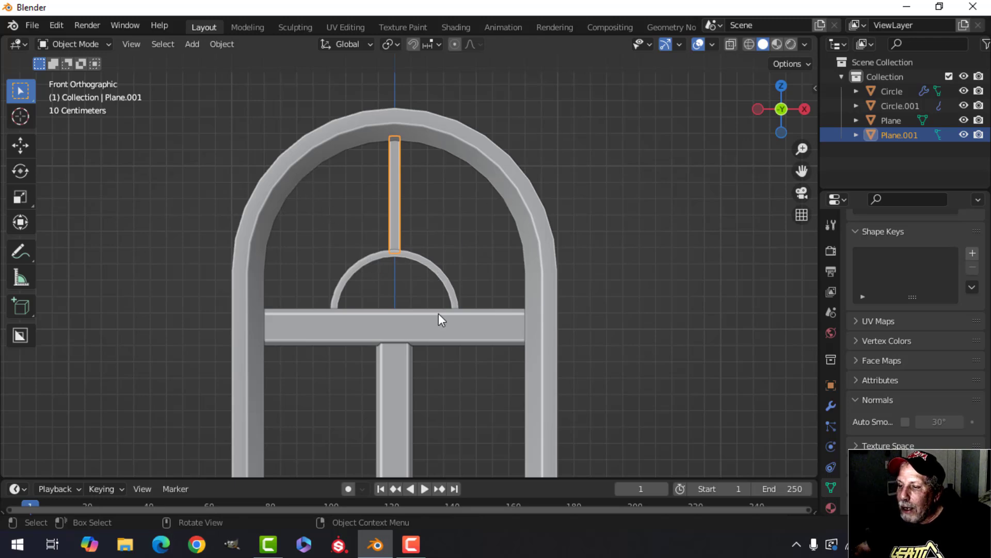
key("alt+a")
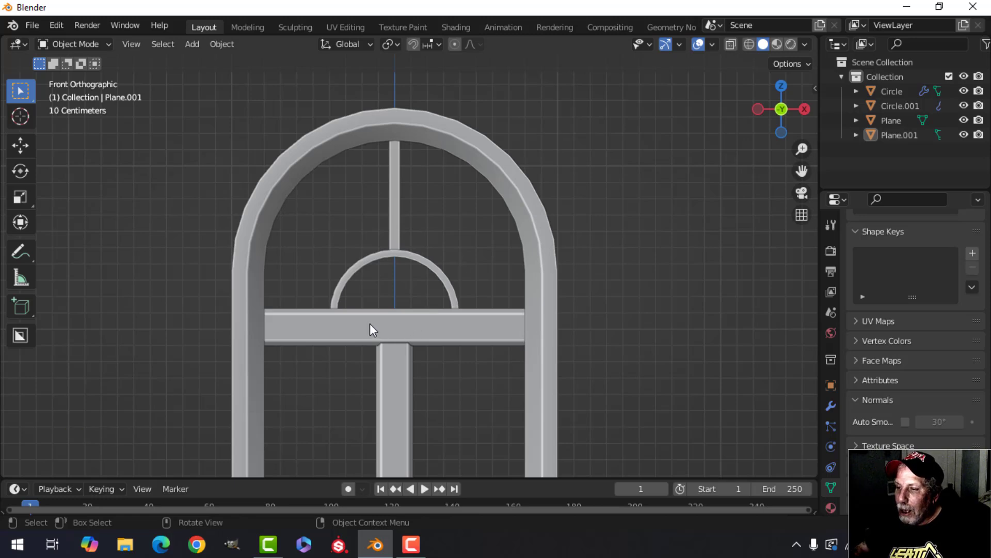
Snap the 3D cursor to the centre of the horizontal crossbar's front face and return to Object Mode with nothing selected
left_click(399, 329)
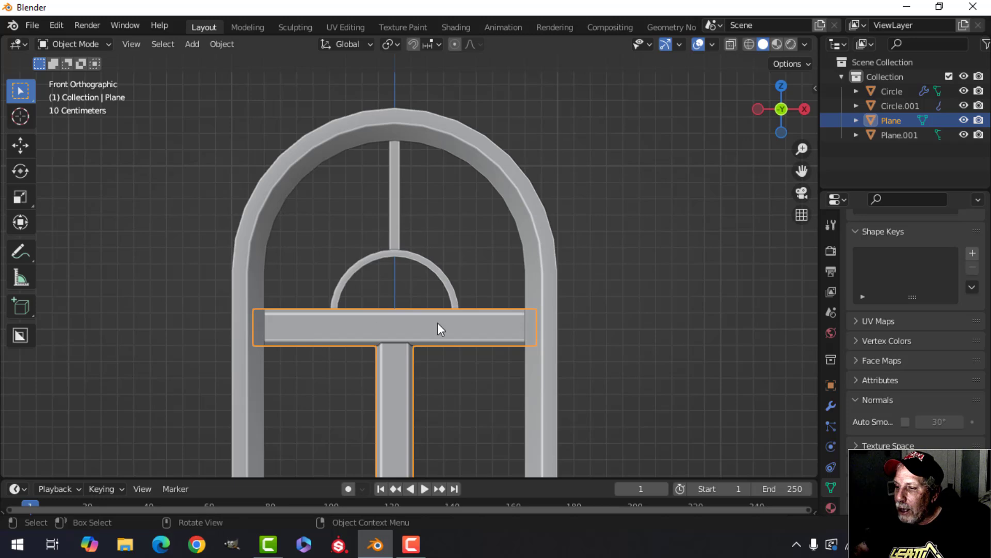
key("Tab")
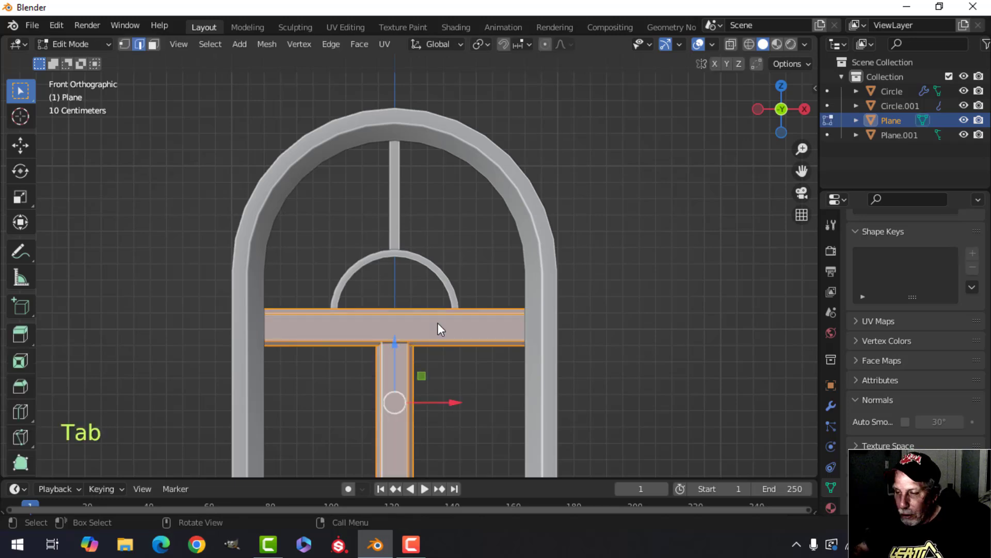
key("3")
key("alt+a")
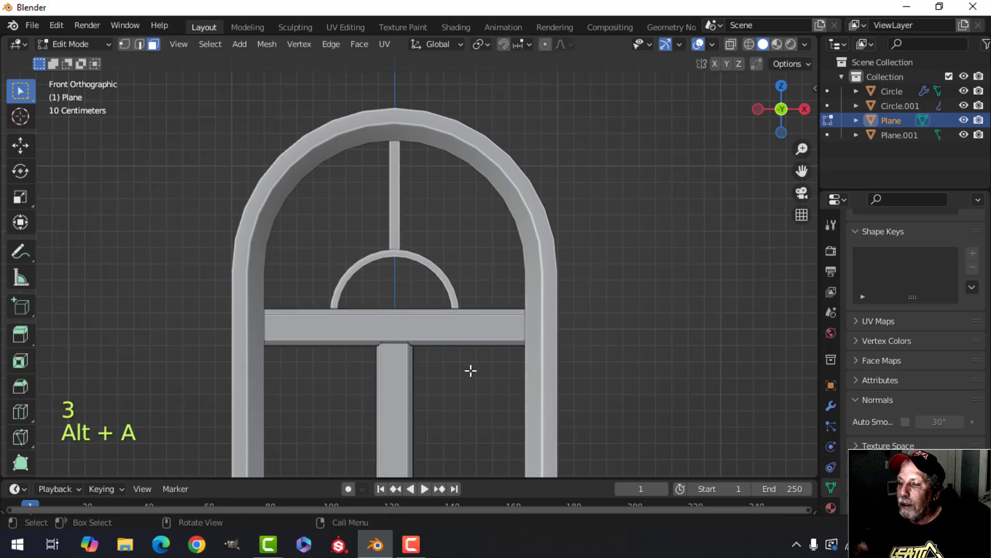
left_click(395, 332)
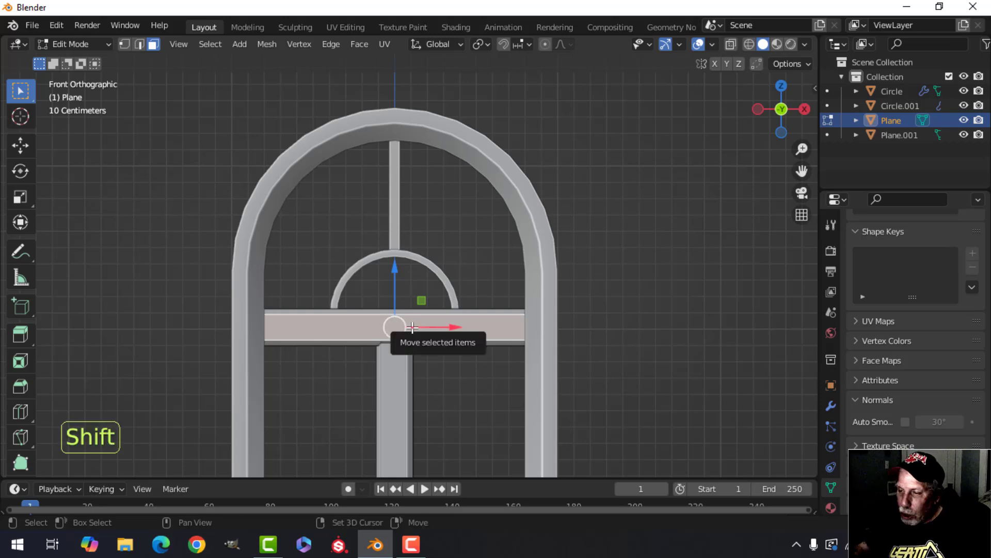
key("shift+s")
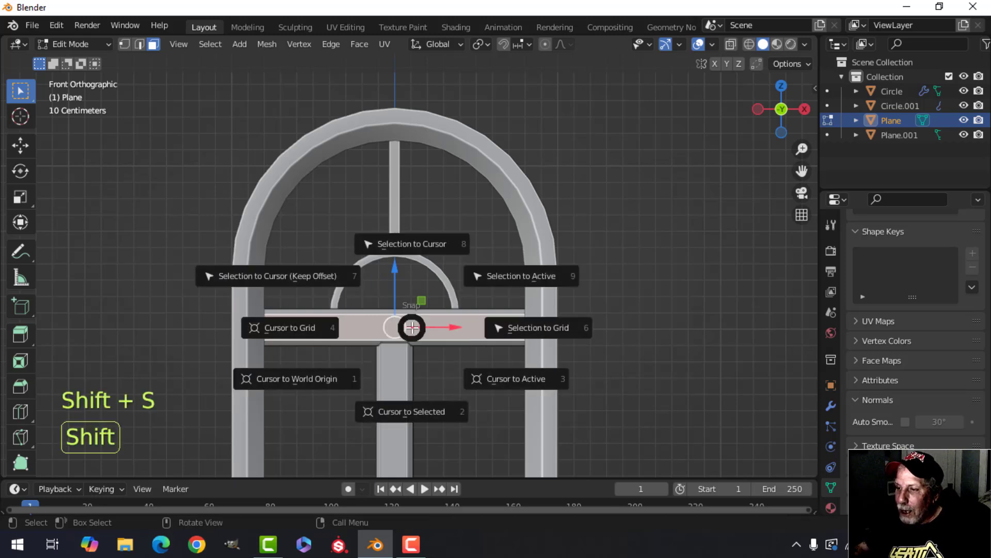
left_click(414, 411)
scroll(412, 410, "up", 3)
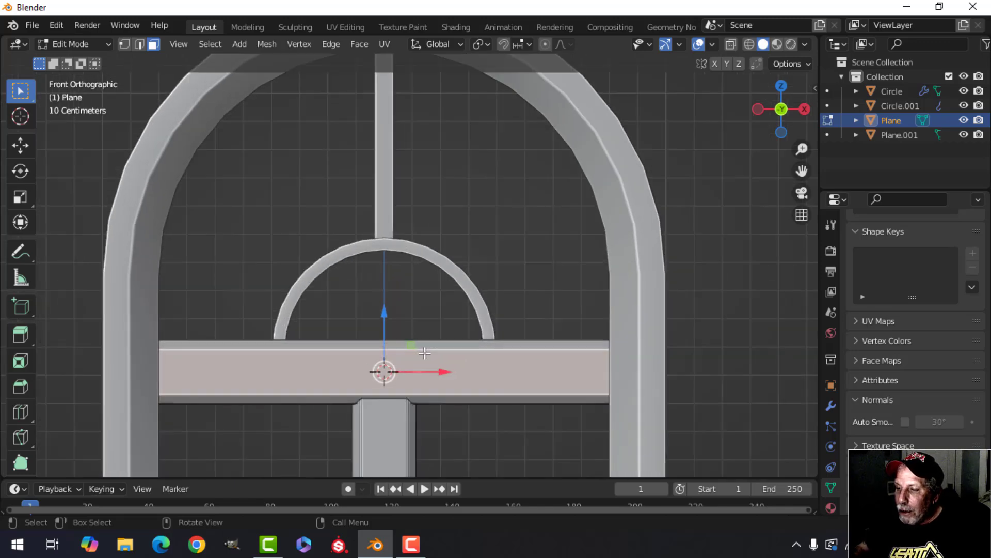
scroll(382, 365, "down", 3)
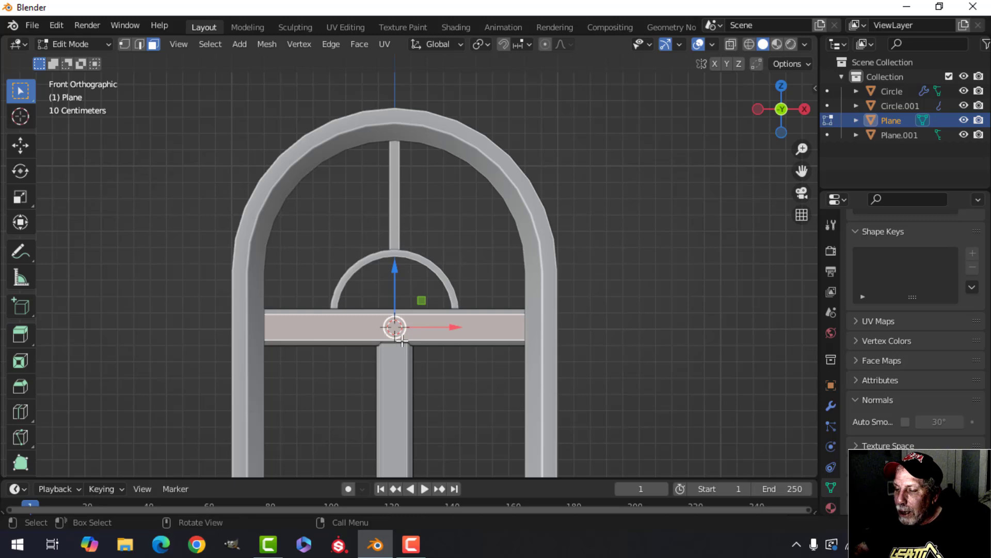
key("alt+a")
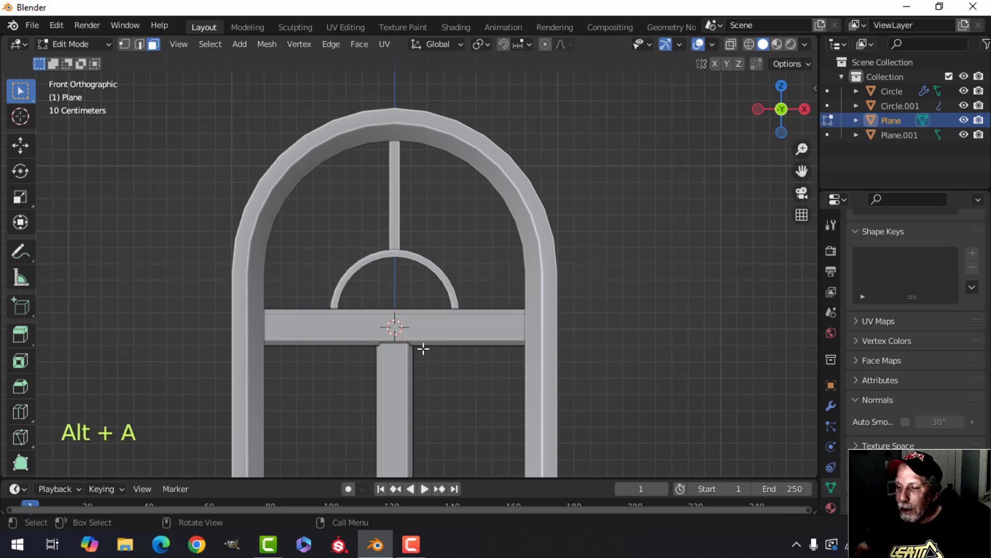
key("Tab")
key("alt+a")
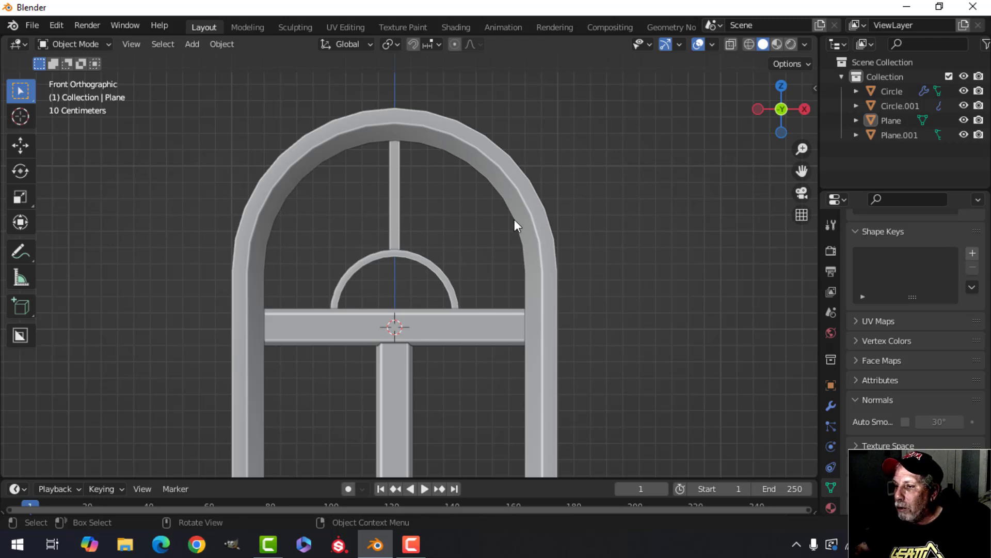
Set the transform pivot point to 3D Cursor and try rotating the thin upright bar around it
left_click(396, 206)
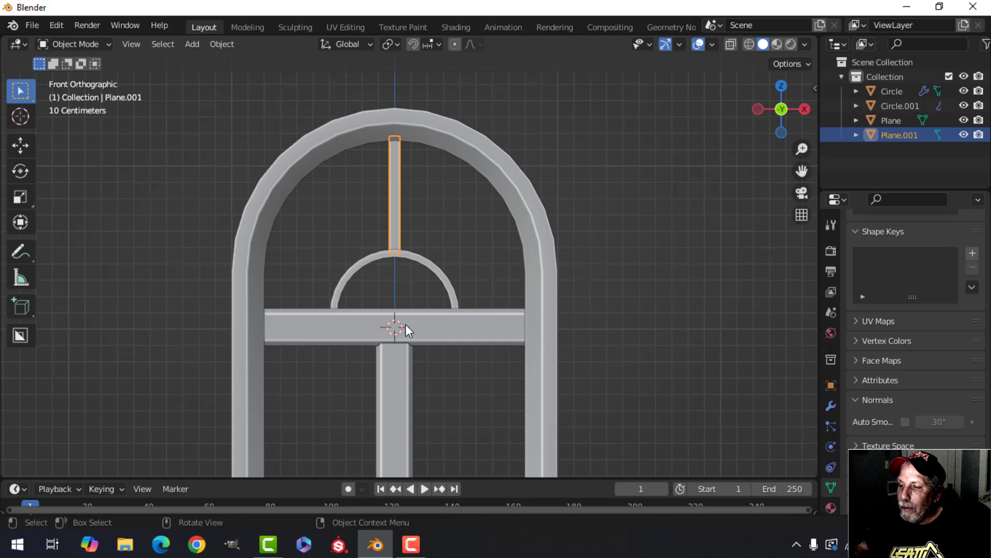
left_click(395, 46)
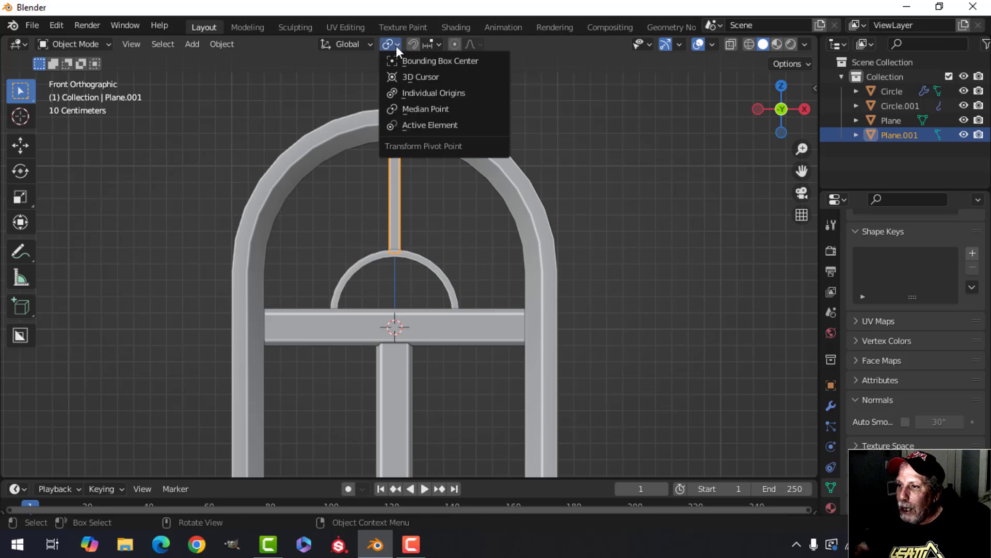
left_click(413, 77)
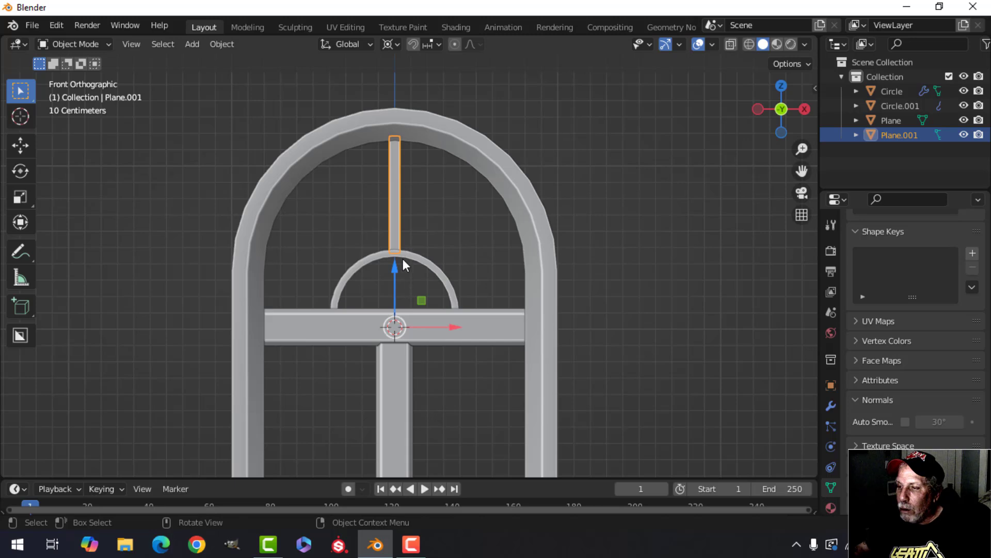
key("r")
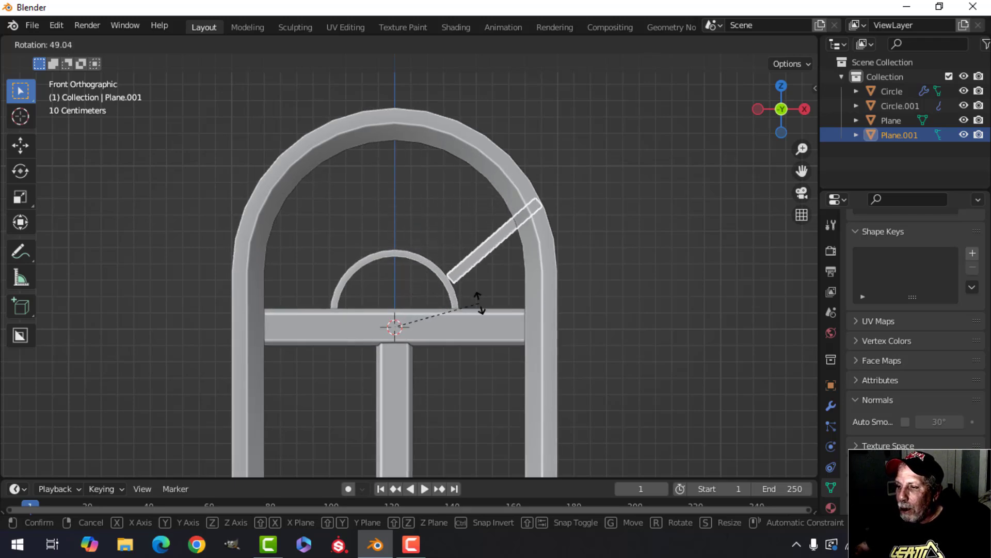
key("Escape")
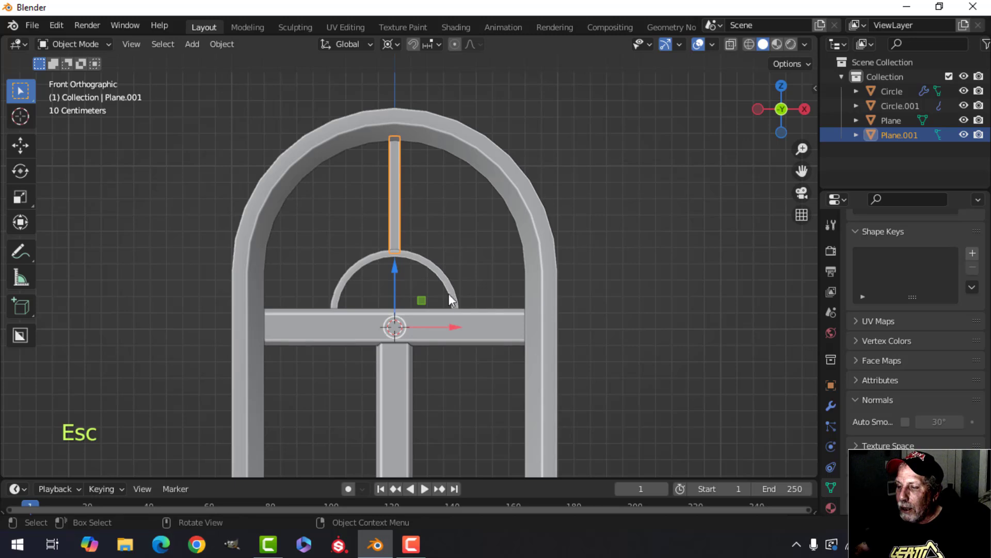
scroll(437, 302, "up", 2)
middle_click_drag(402, 289, 396, 253, "shift")
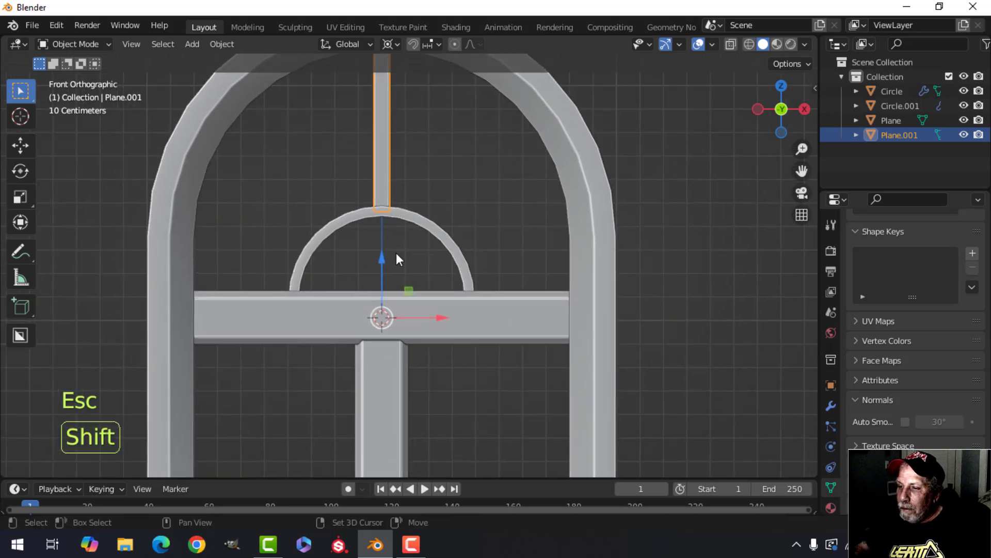
Snap the 3D cursor midway between the small inner arc's two lower ends and return to Object Mode in solid shading
left_click(299, 283)
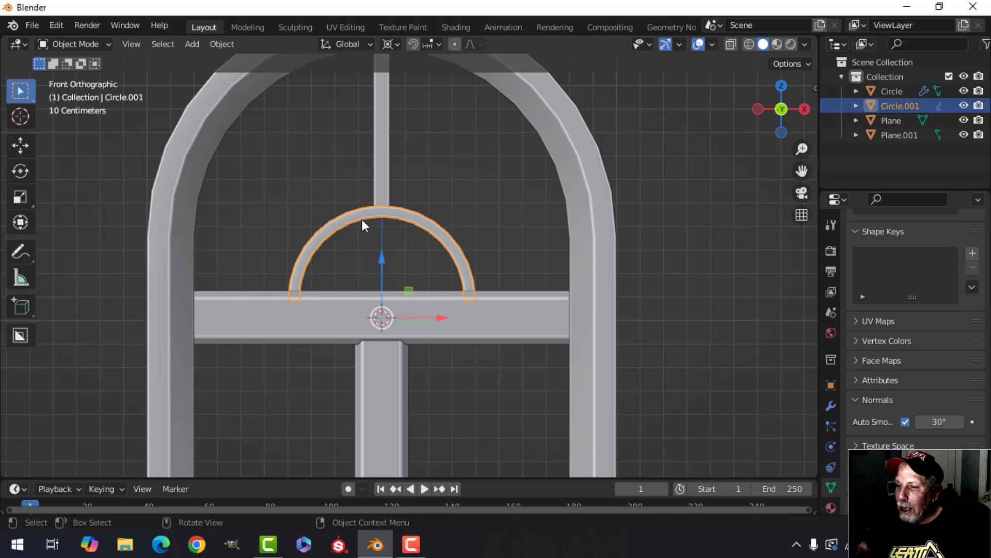
key("Tab")
key("alt+a")
key("z")
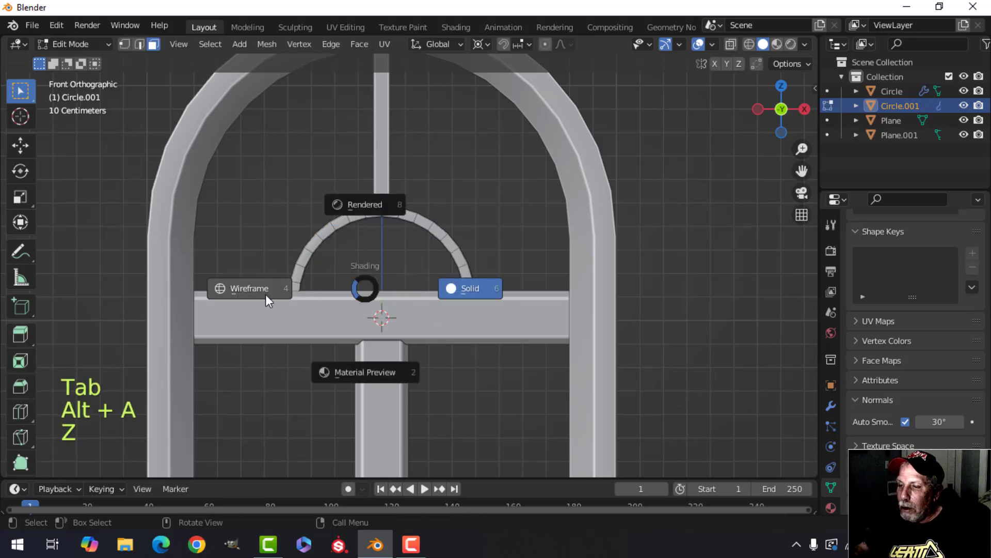
left_click(265, 294)
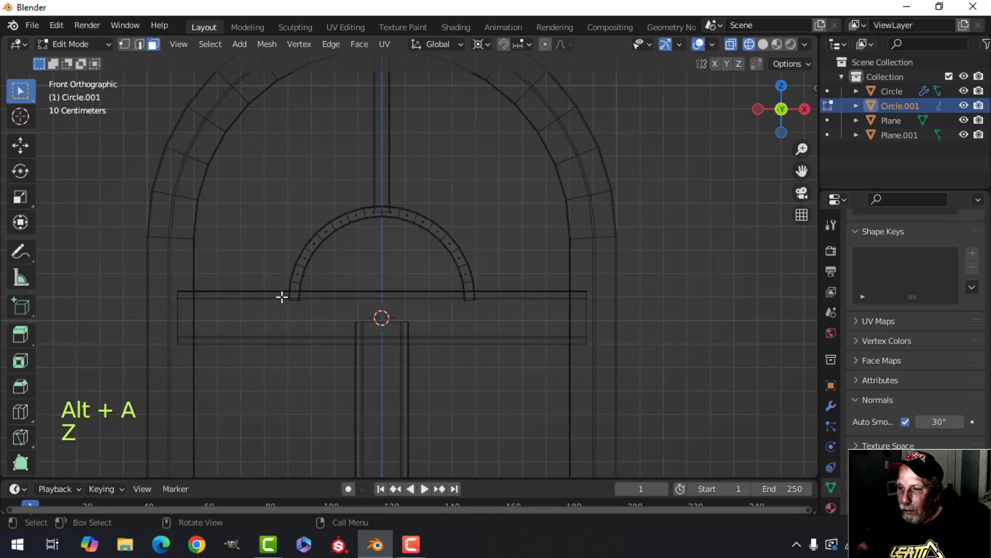
key("b")
left_click_drag(270, 293, 487, 330)
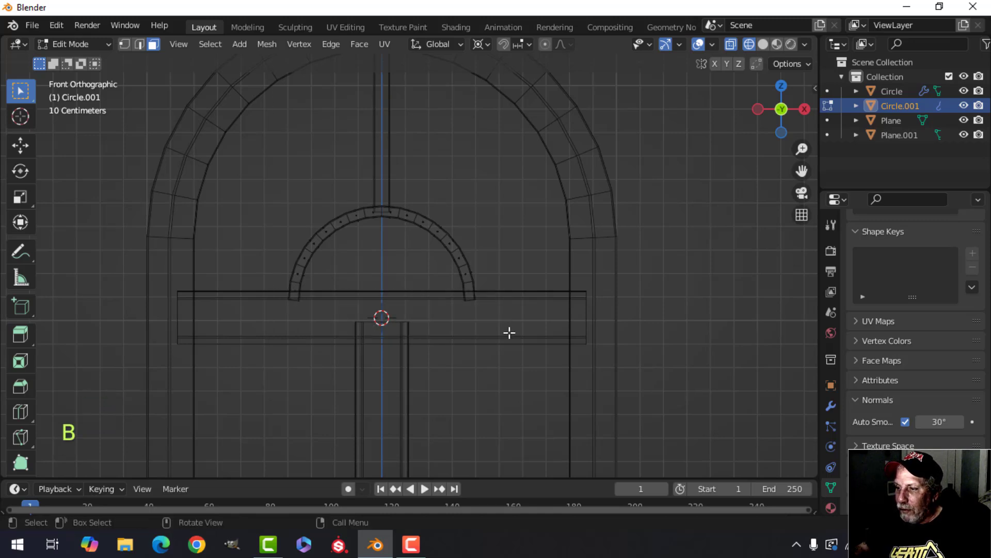
key("1")
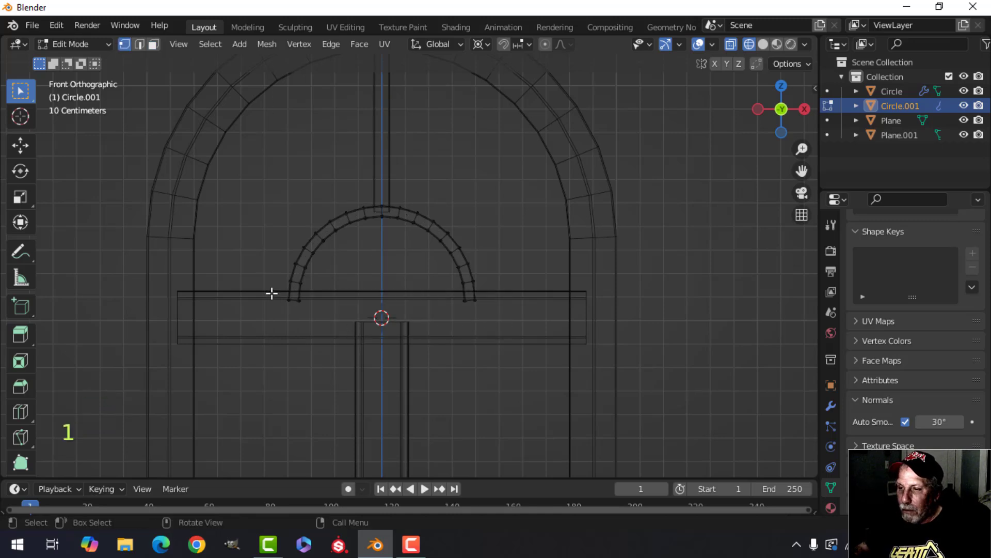
left_click_drag(270, 293, 514, 327)
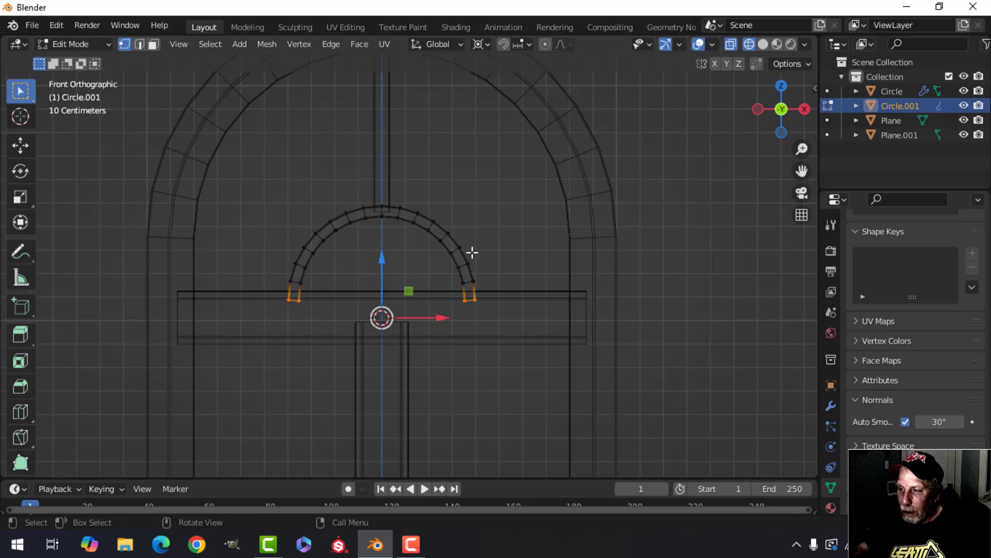
key("shift+s")
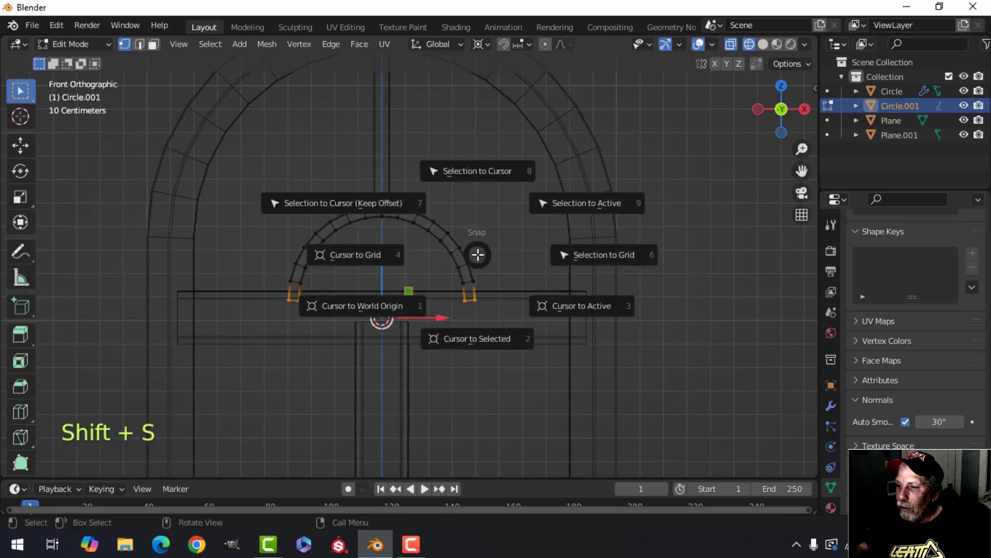
left_click(466, 344)
key("alt+a")
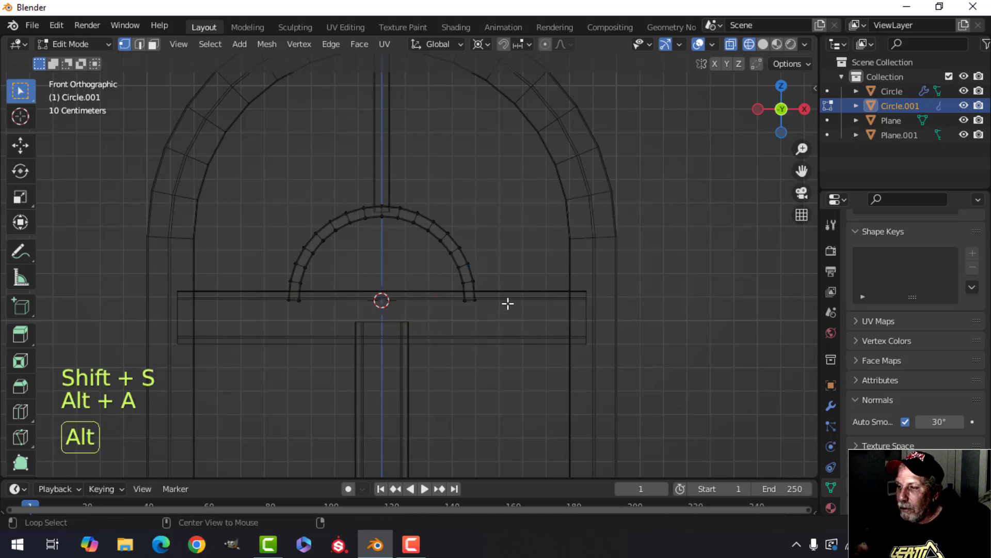
key("z")
left_click(570, 301)
key("Tab")
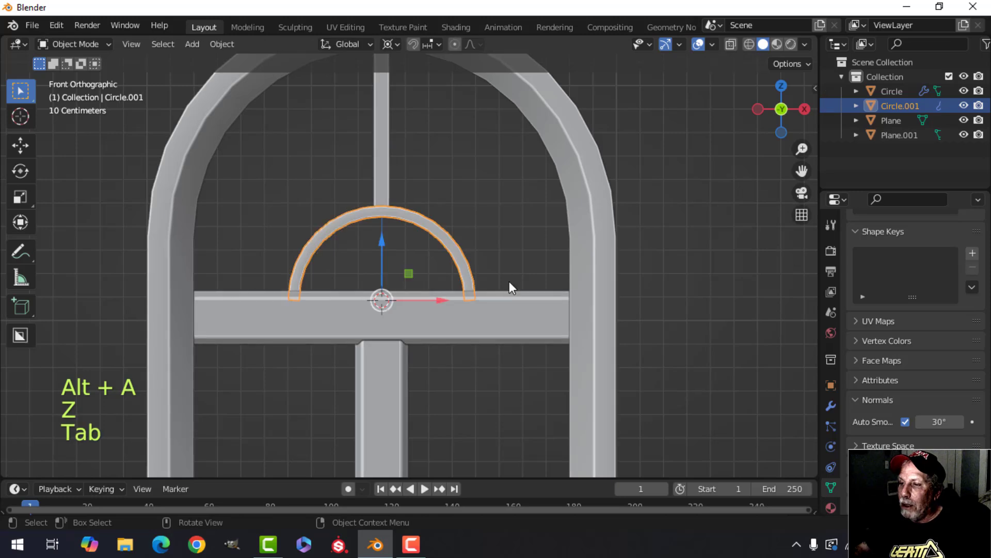
Try rotating the thin upright bar around the repositioned 3D cursor
key("alt+a")
left_click(381, 164)
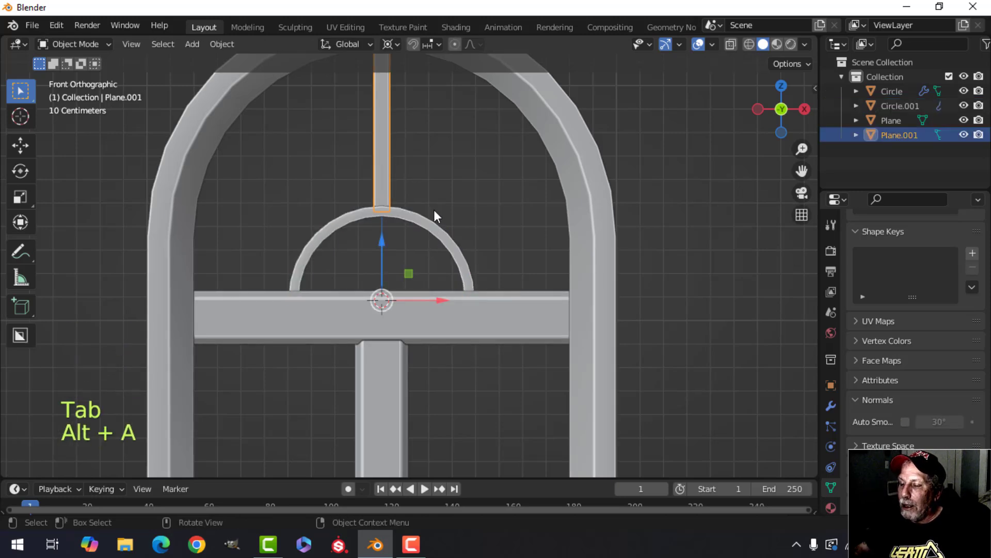
key("r")
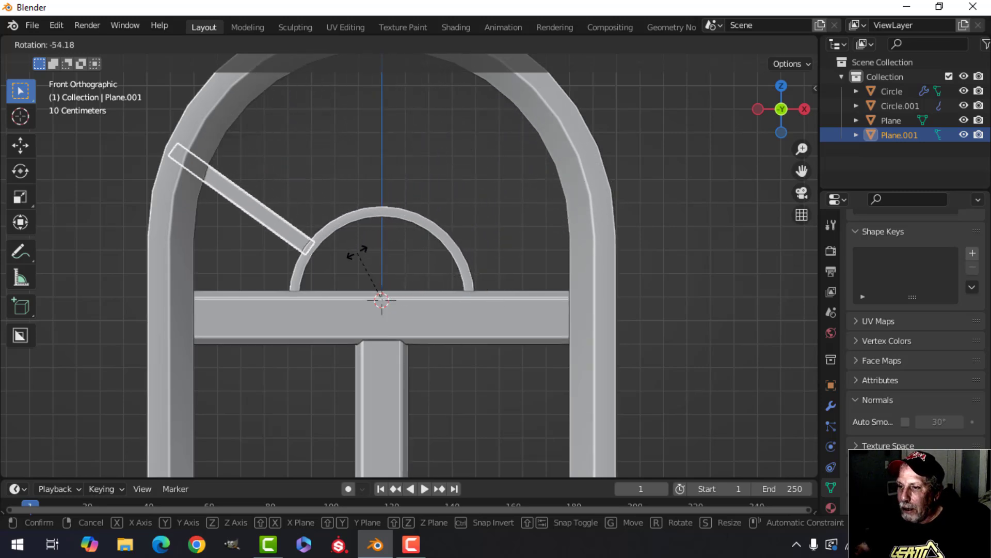
key("Escape")
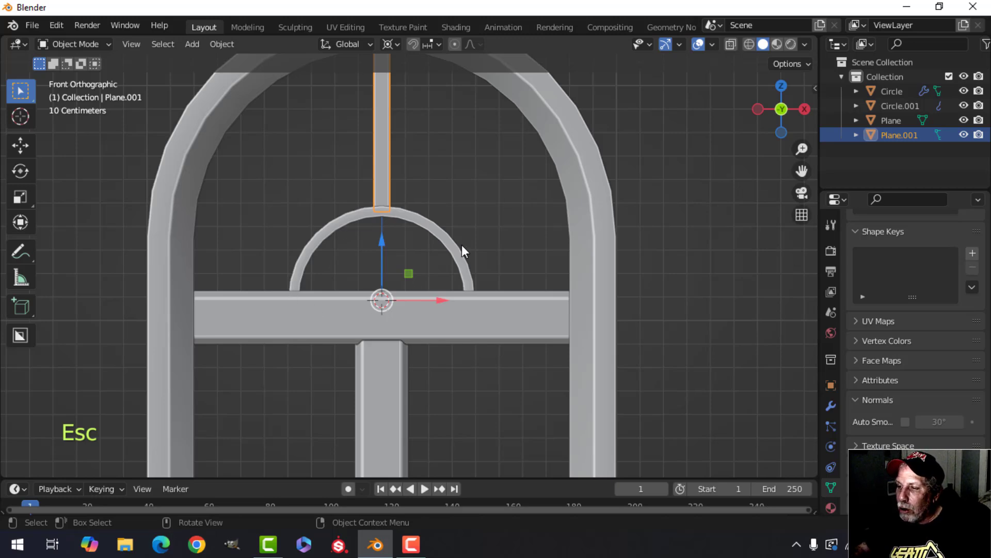
Examine the inner arc's end vertices against the 3D cursor in wireframe, returning to solid Object Mode with nothing selected
left_click(293, 279)
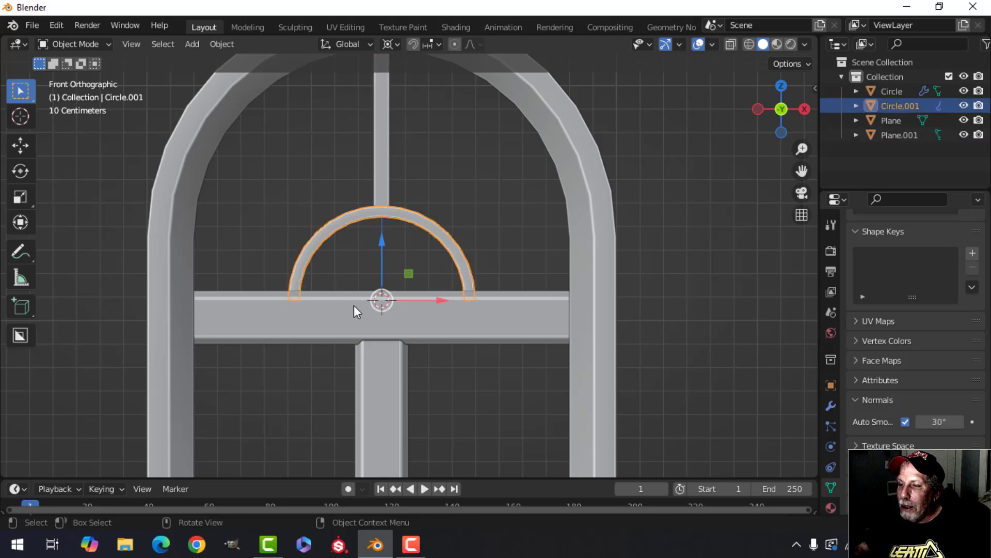
key("Tab")
key("z")
left_click(224, 300)
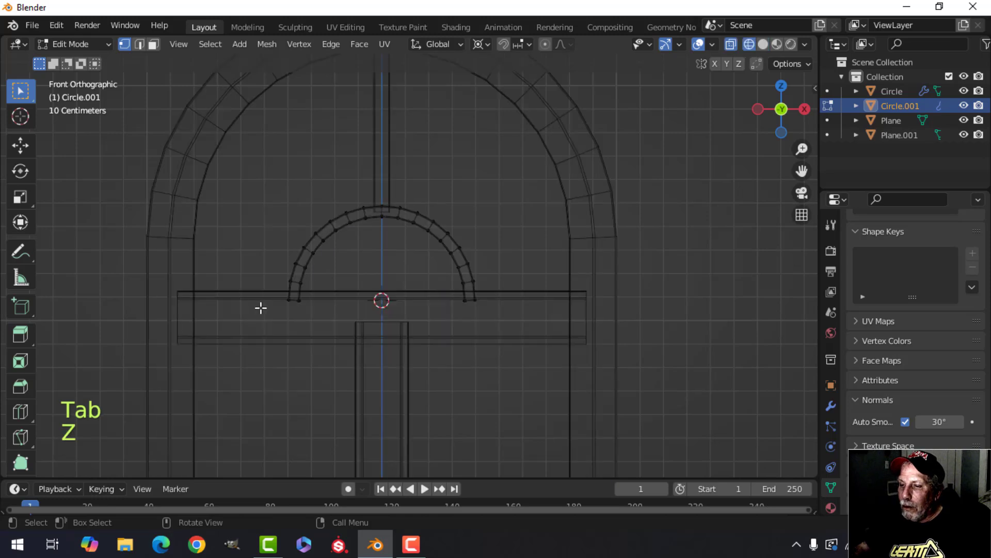
left_click_drag(269, 294, 509, 312)
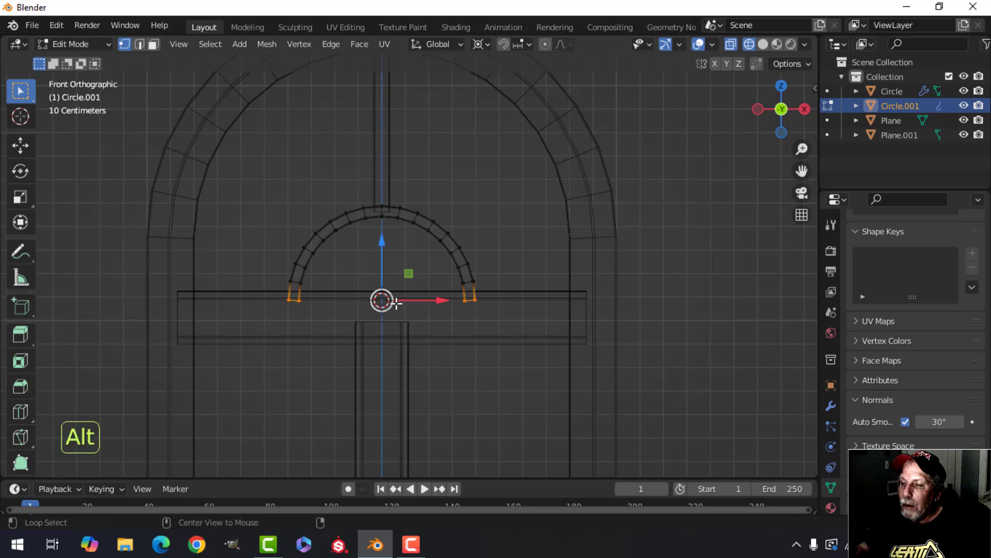
key("alt+a")
key("z")
left_click(480, 303)
key("Tab")
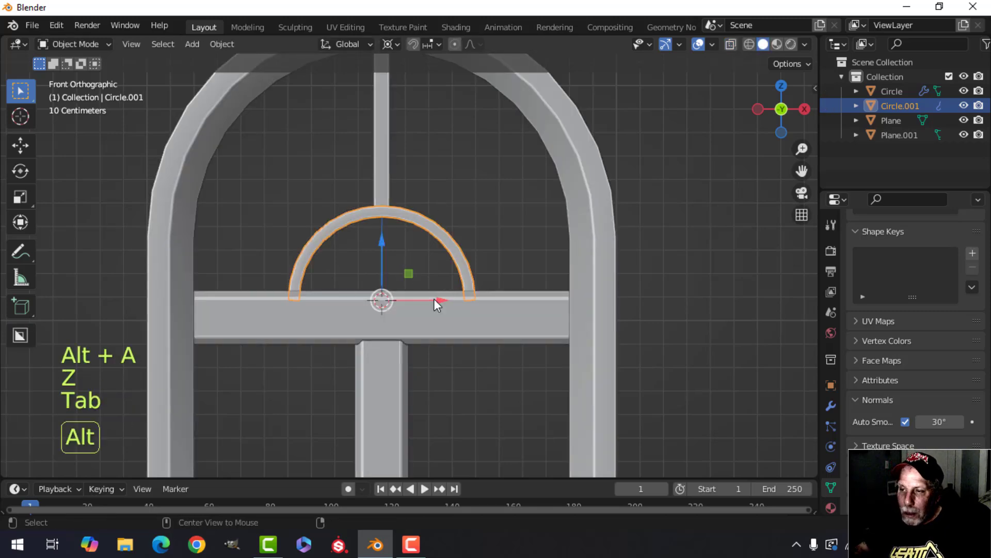
key("alt+a")
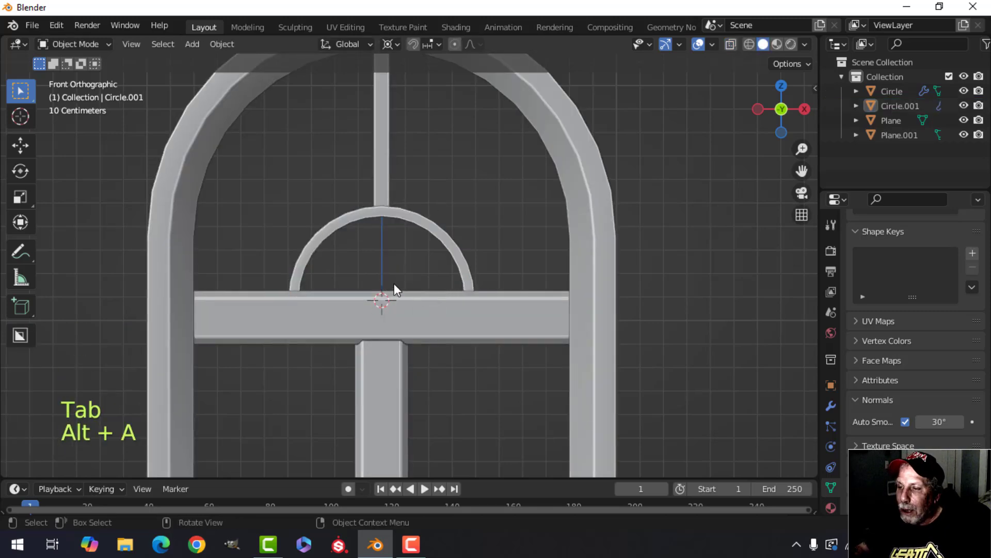
Narrow the thin upright bar's mesh along X to about 0.76 of its width, finishing in Object Mode
scroll(390, 277, "down", 2)
left_click(383, 196)
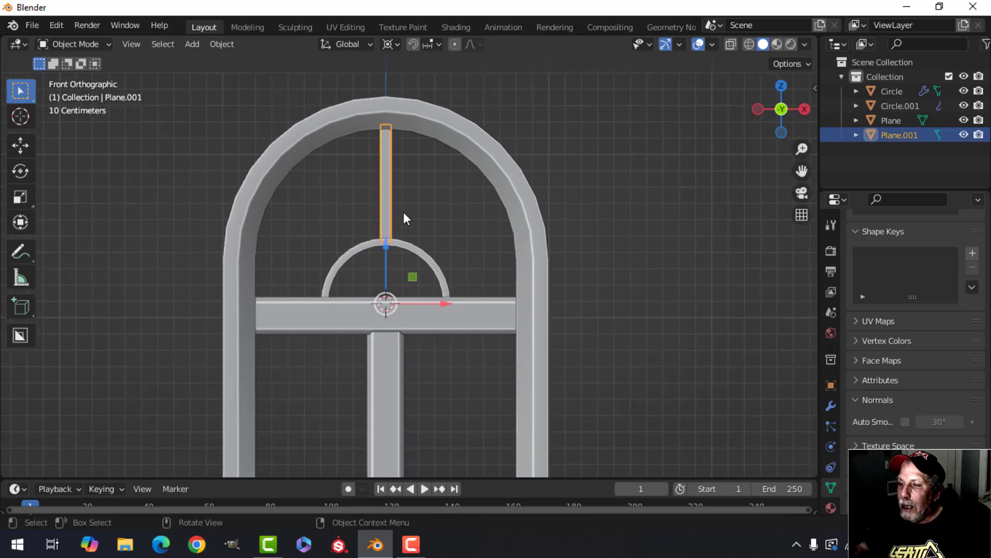
scroll(408, 213, "up", 1)
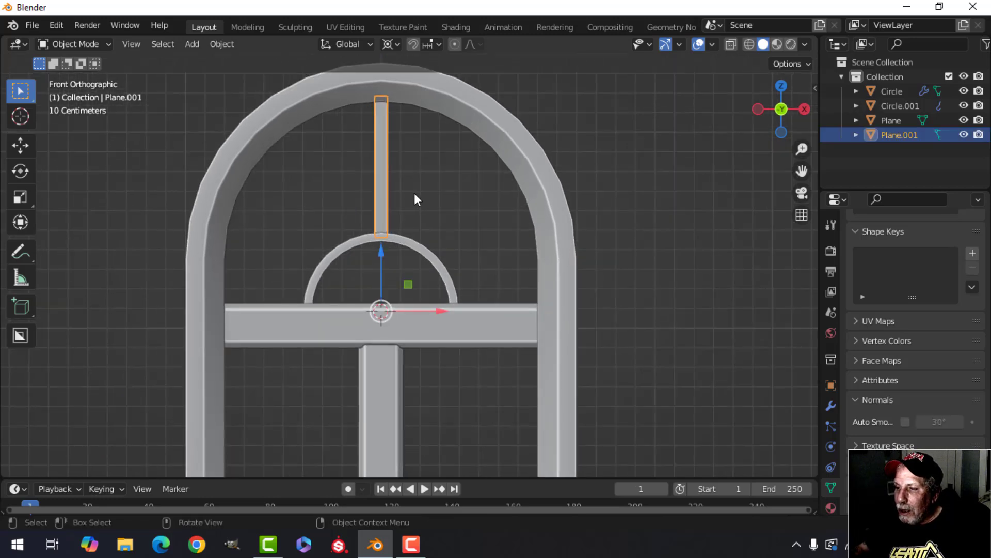
middle_click_drag(414, 205, 392, 231, "shift")
key("Tab")
key("a")
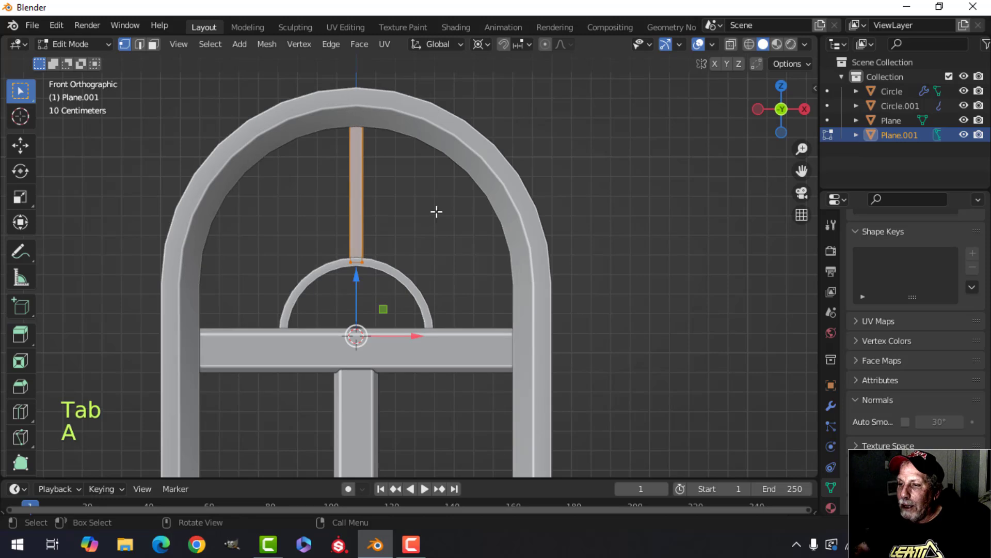
key("s")
key("x")
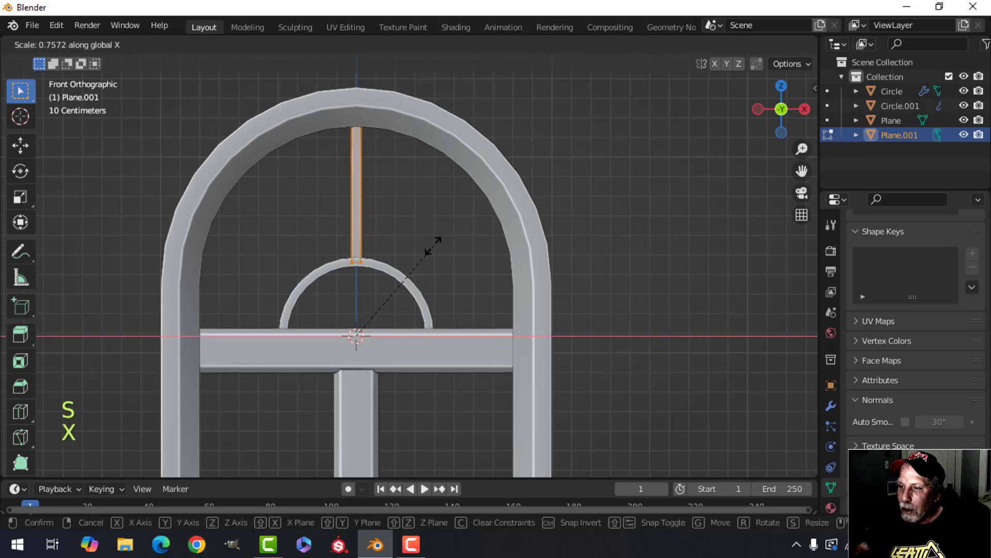
left_click(432, 244)
key("Tab")
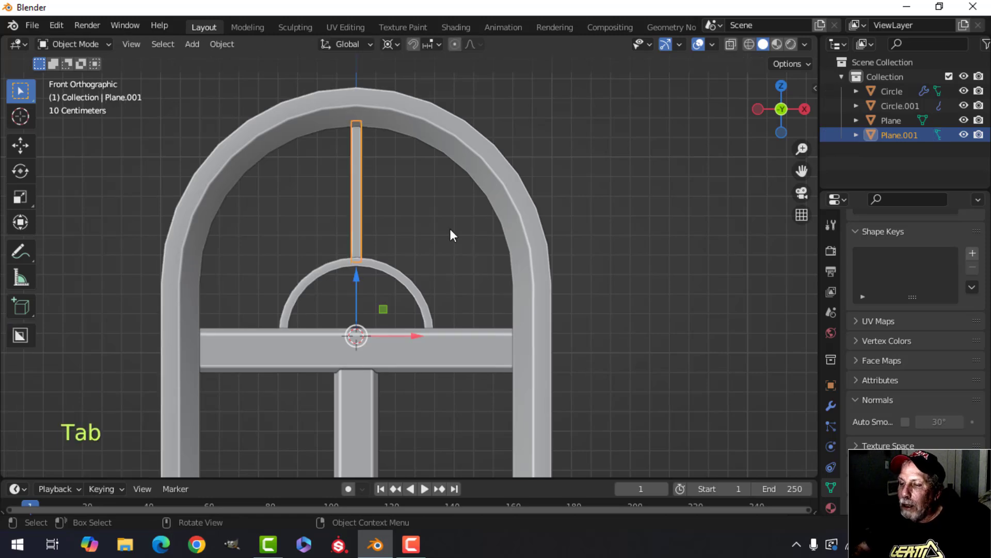
Duplicate the thin upright bar in place
key("alt+a")
left_click(357, 188)
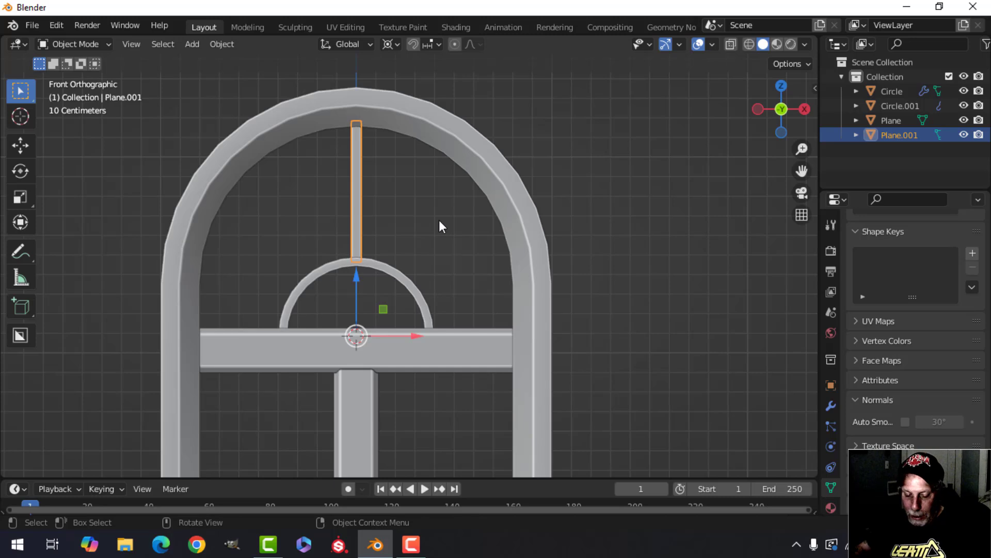
key("shift+d")
right_click(440, 222)
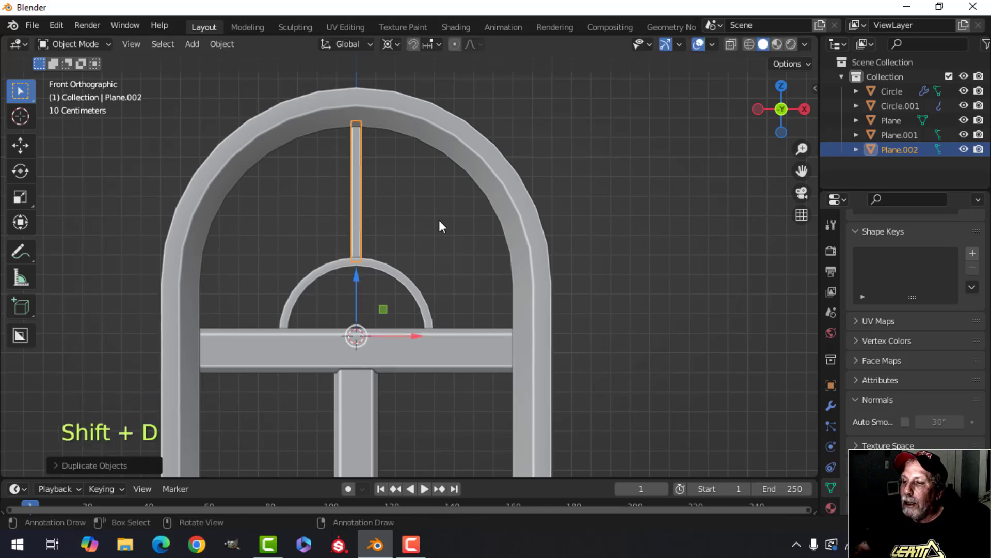
key("g")
left_click(460, 299)
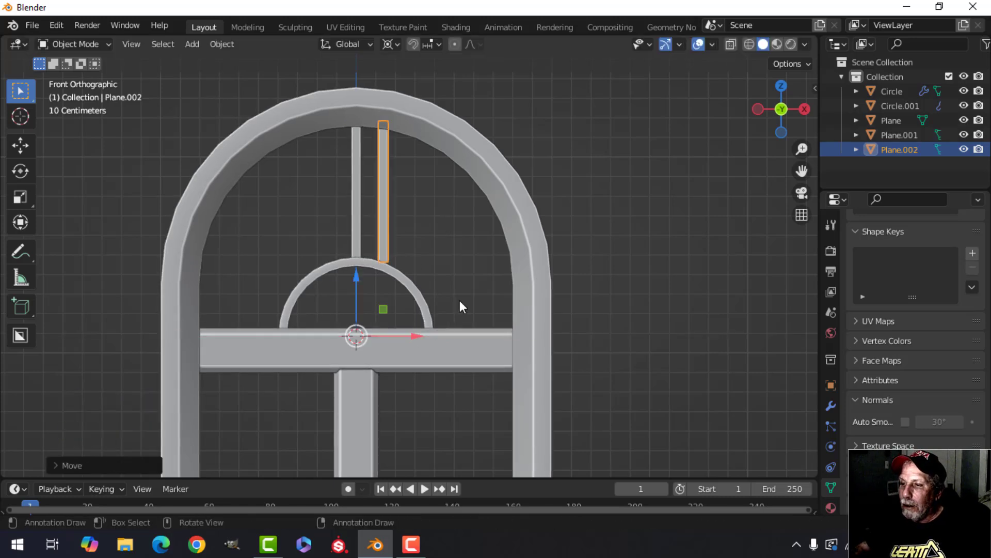
key("ctrl+z")
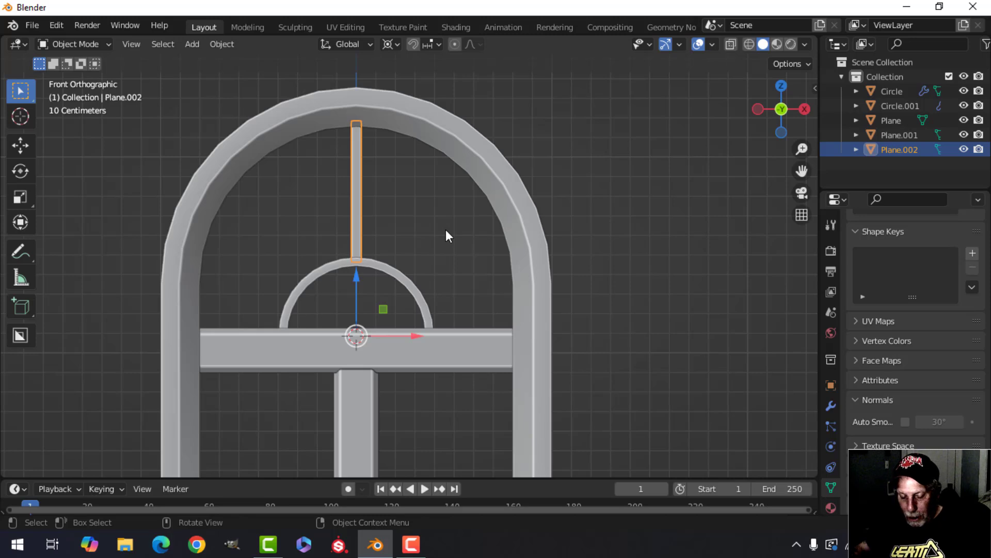
Rotate the duplicated bar 35° around the 3D cursor in the front view
type("r35")
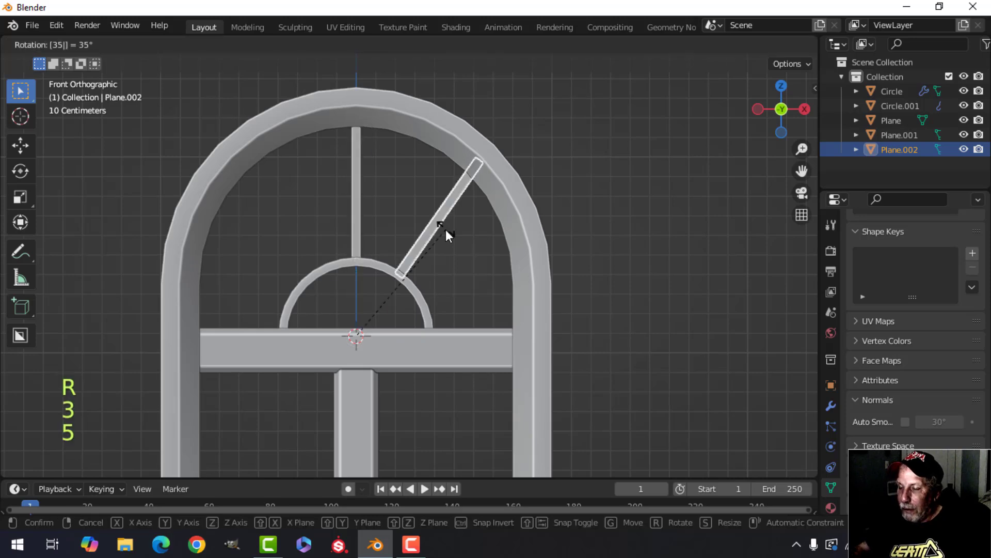
left_click(483, 251)
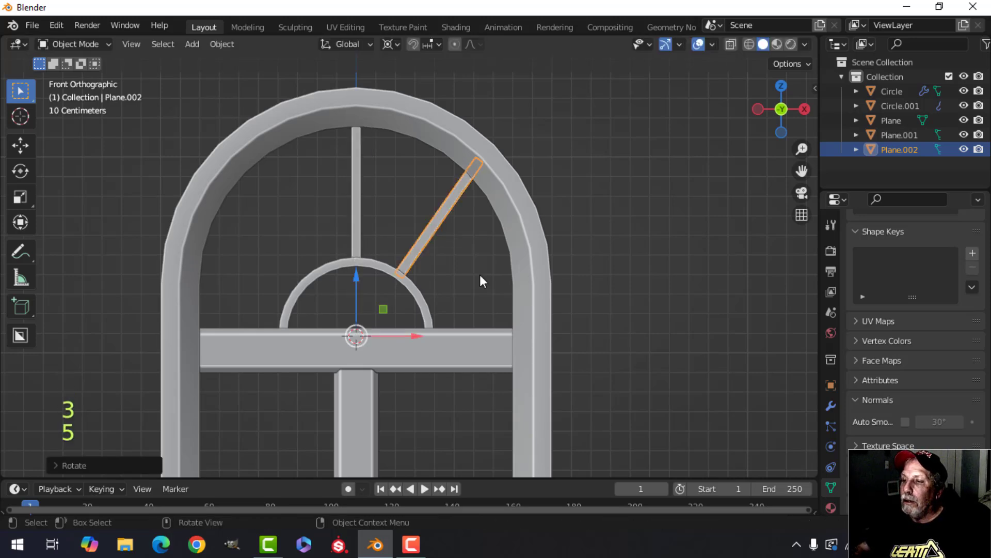
Duplicate the central upright bar in place, rotate the copy -35° around the 3D cursor, and deselect everything
left_click(356, 206)
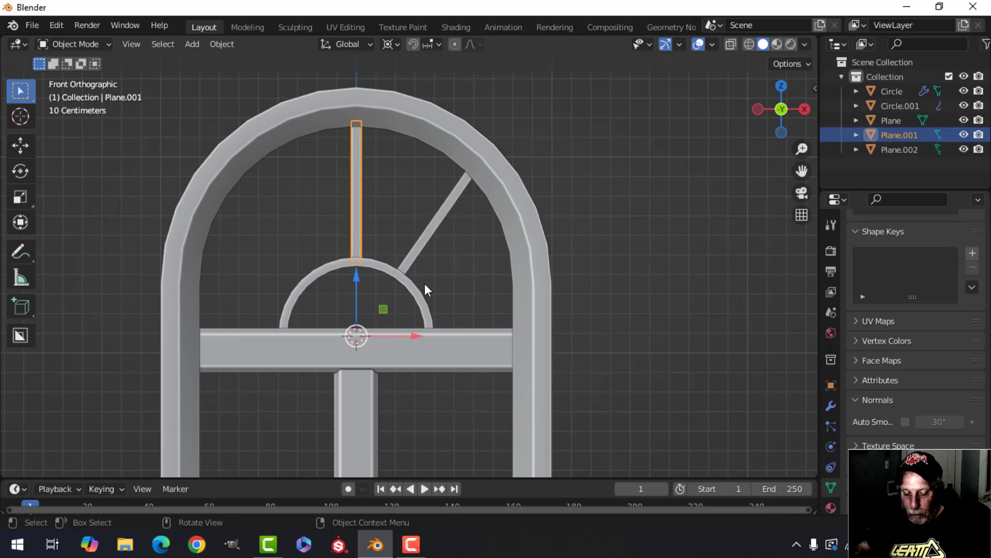
key("shift+d")
right_click(440, 277)
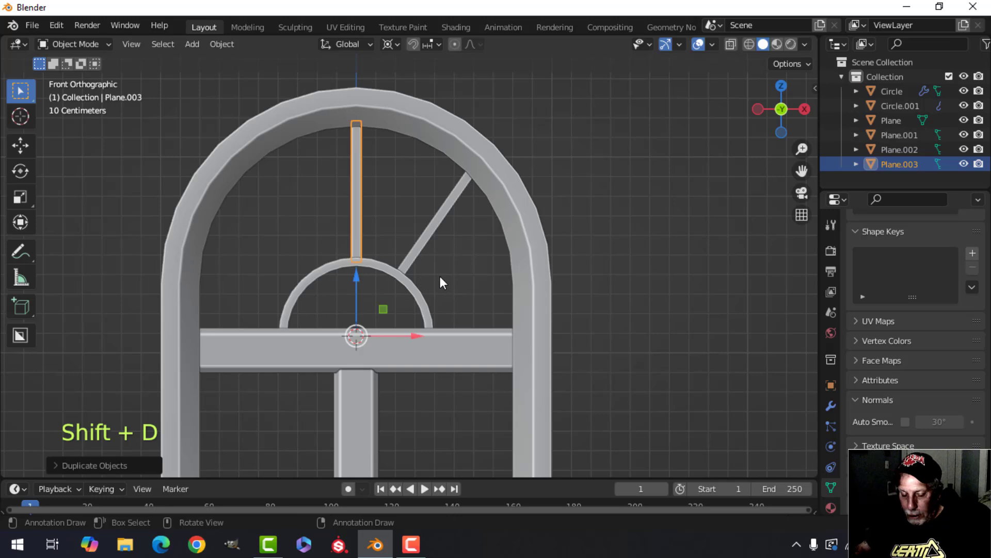
key("r")
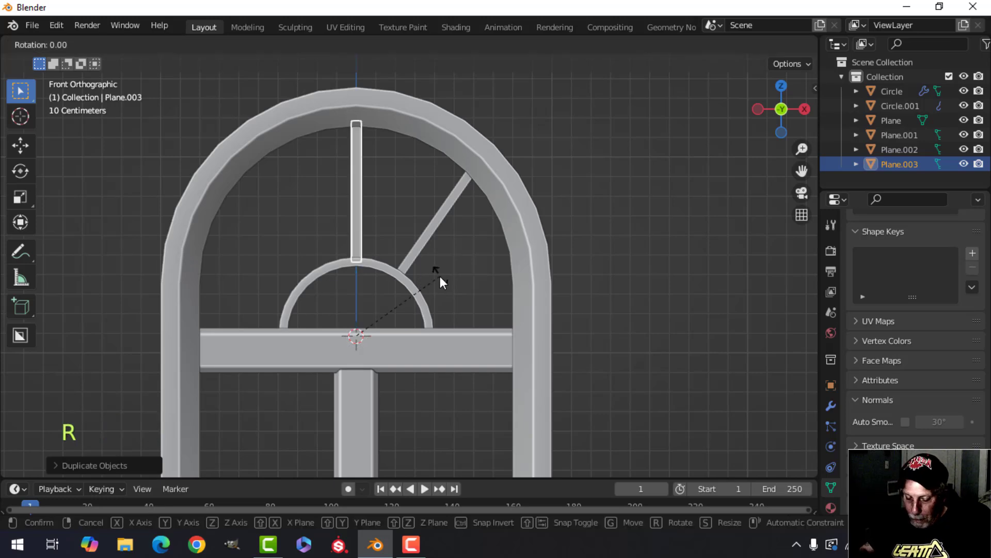
type("-35")
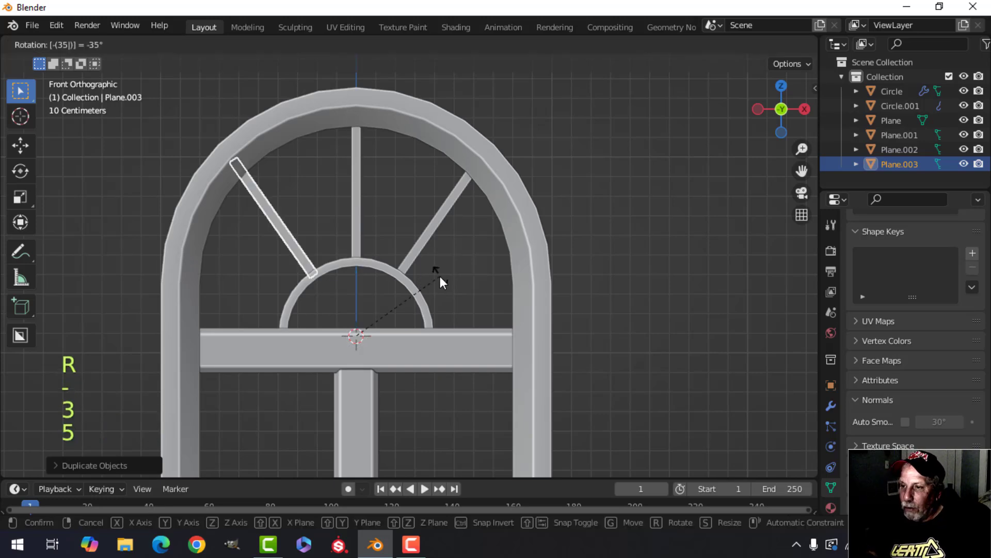
key("Return")
key("alt+a")
Examine the whole window frame and its radiating bars from the front and from behind
scroll(472, 293, "down", 3)
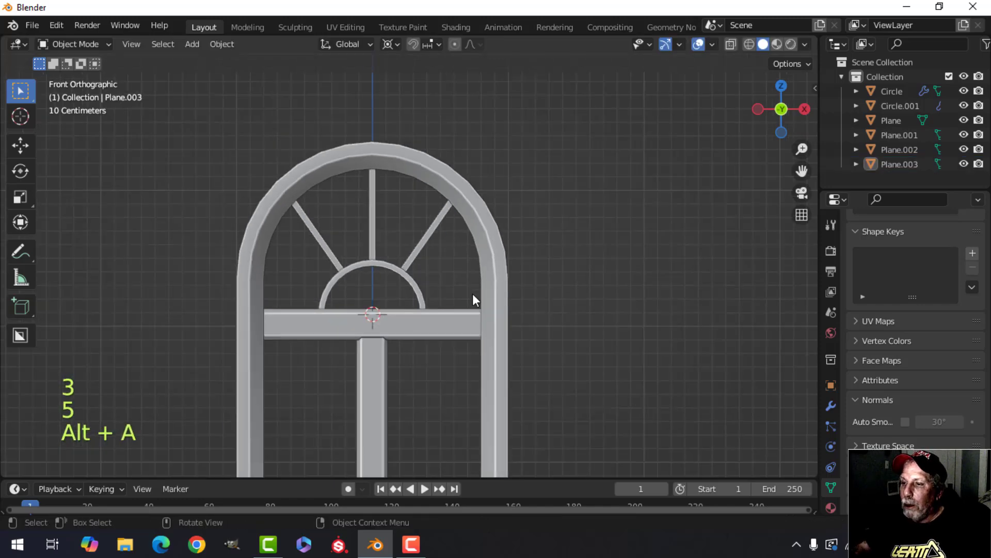
middle_click_drag(473, 293, 535, 293)
scroll(453, 290, "down", 2)
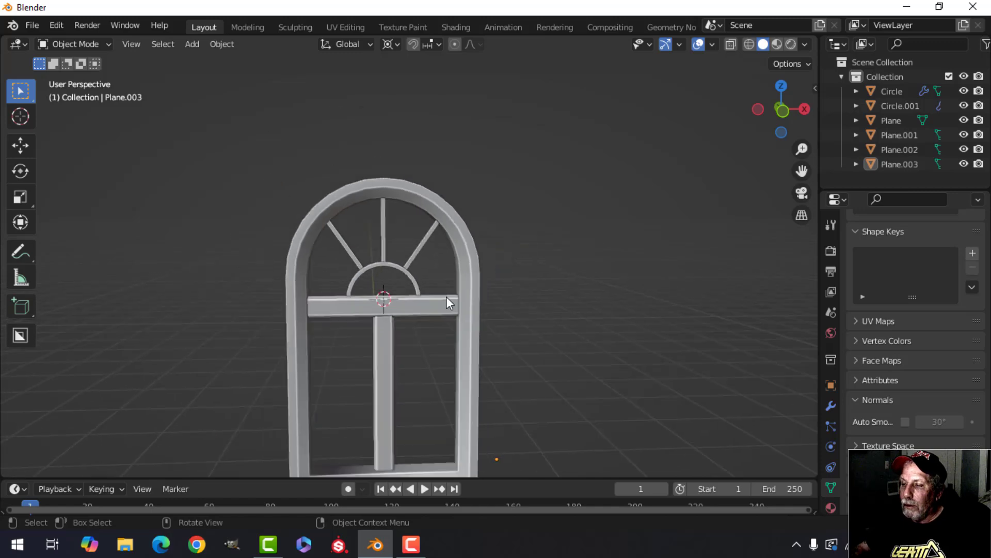
middle_click_drag(447, 303, 299, 209)
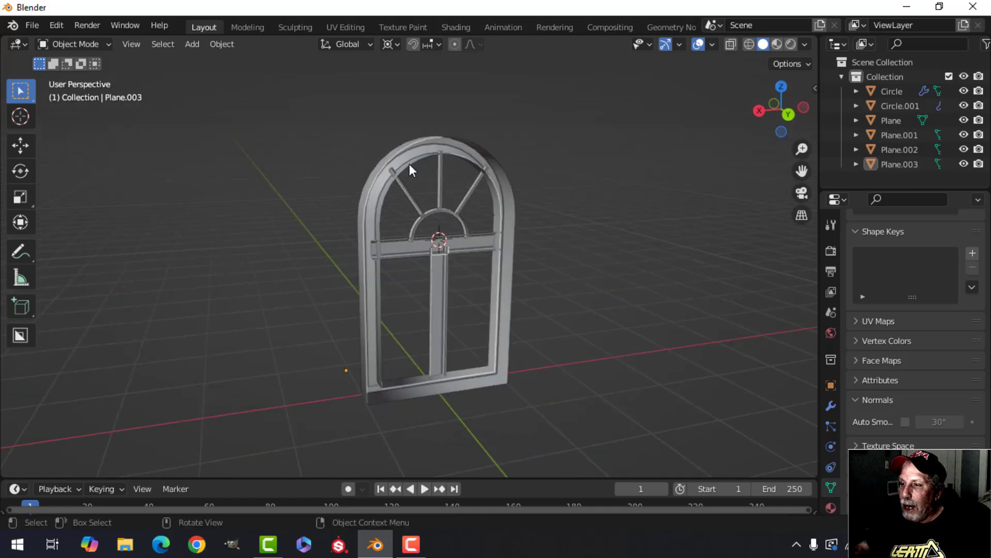
Examine the small inner arc up close and check its Weighted Normal modifier
middle_click_drag(468, 160, 405, 279)
scroll(467, 277, "up", 2)
scroll(417, 315, "up", 4)
middle_click_drag(405, 278, 440, 303)
scroll(402, 292, "up", 3)
middle_click_drag(354, 275, 437, 333, "shift")
middle_click_drag(436, 333, 417, 313)
scroll(421, 311, "up", 1)
middle_click_drag(435, 303, 408, 301, "shift")
left_click(422, 249)
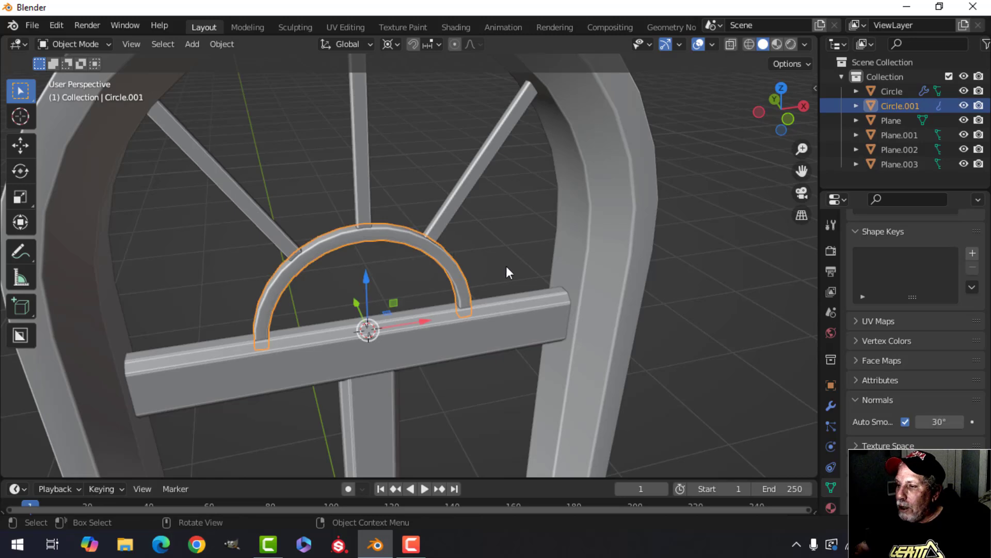
left_click(829, 405)
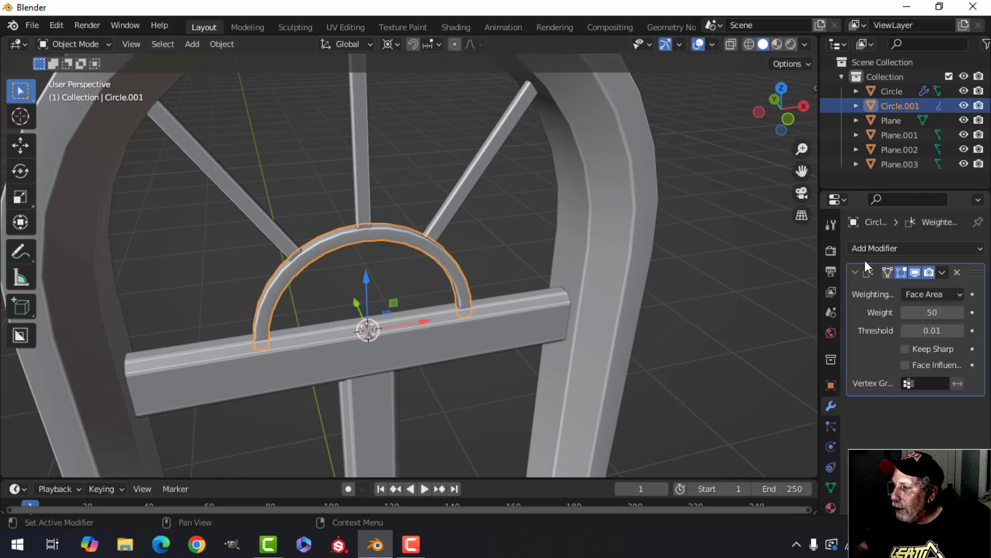
left_click(855, 273)
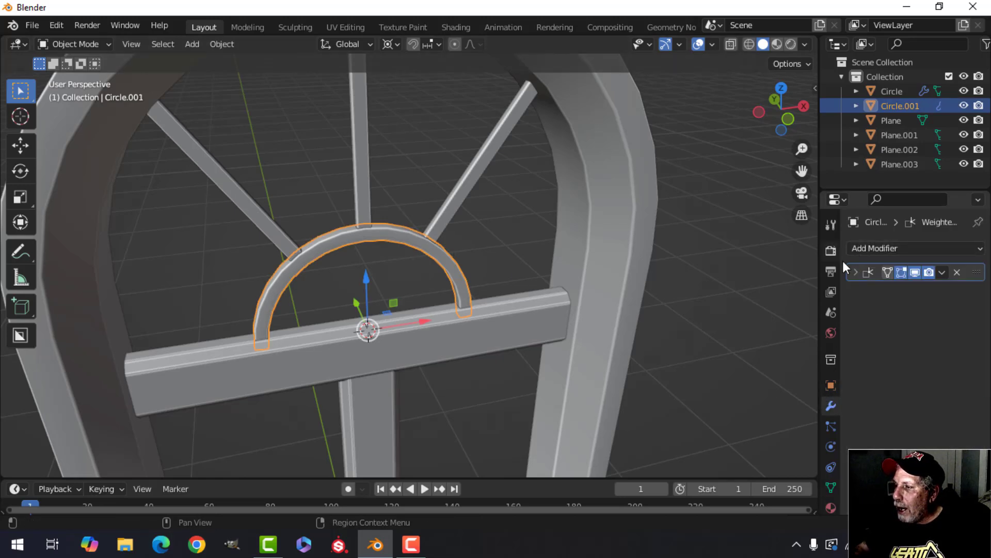
Join the three radiating bars into the small inner arc object and deselect everything
left_click(463, 194)
left_click(363, 164, "shift")
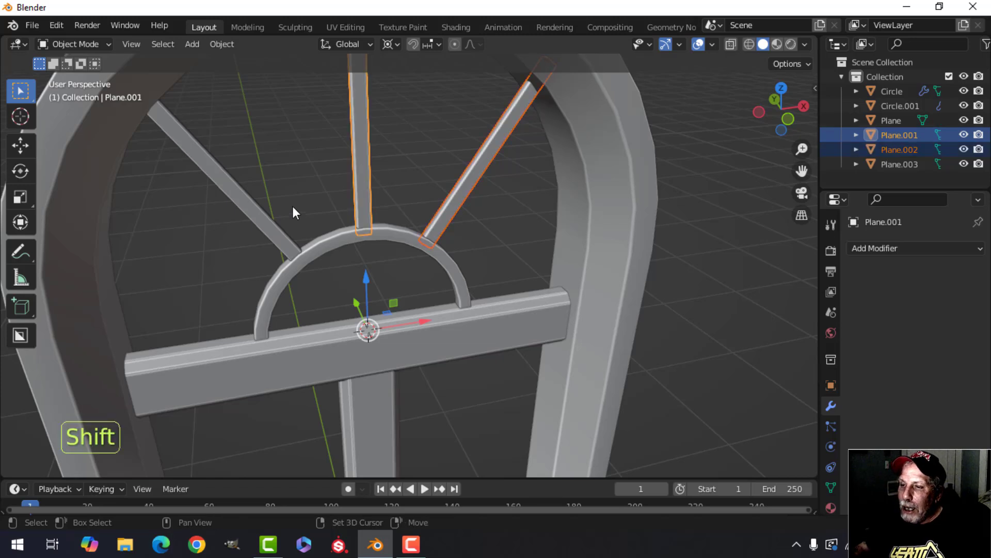
left_click(261, 222, "shift")
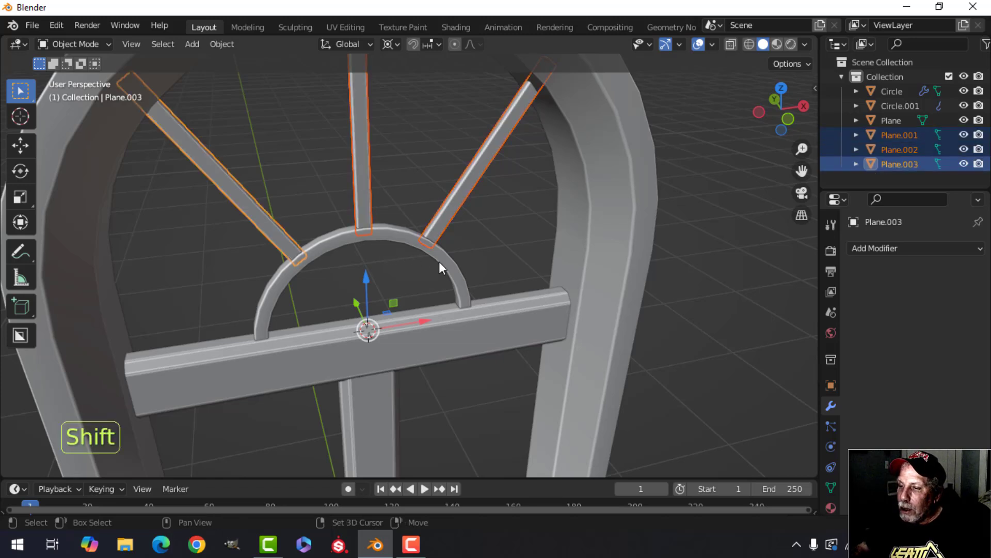
left_click(440, 263, "shift")
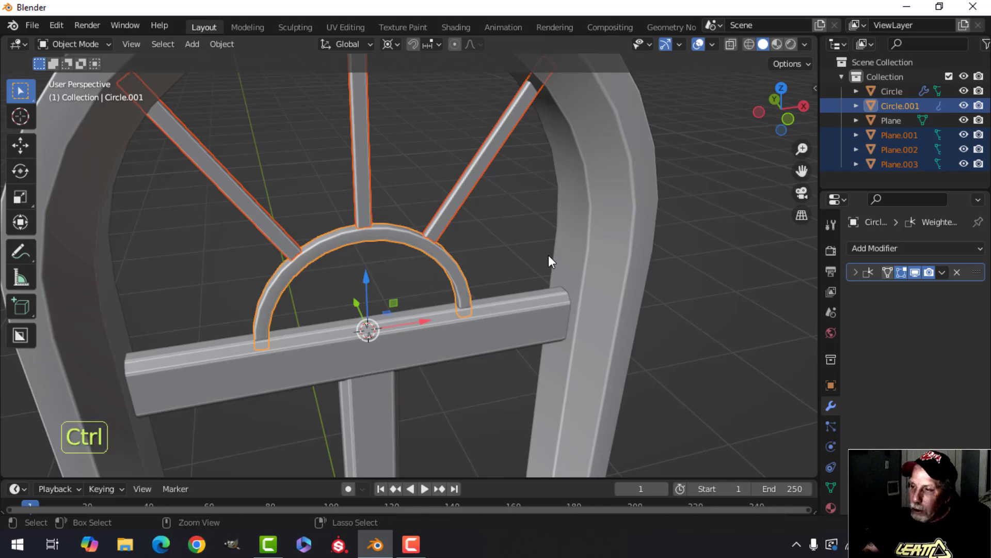
key("ctrl+j")
key("alt+a")
Join the arc with its radiating bars into the crossbar and central post object, and deselect everything
middle_click_drag(437, 252, 404, 234)
scroll(408, 233, "down", 3)
middle_click_drag(405, 233, 452, 265)
scroll(442, 254, "up", 2)
scroll(460, 264, "up", 2)
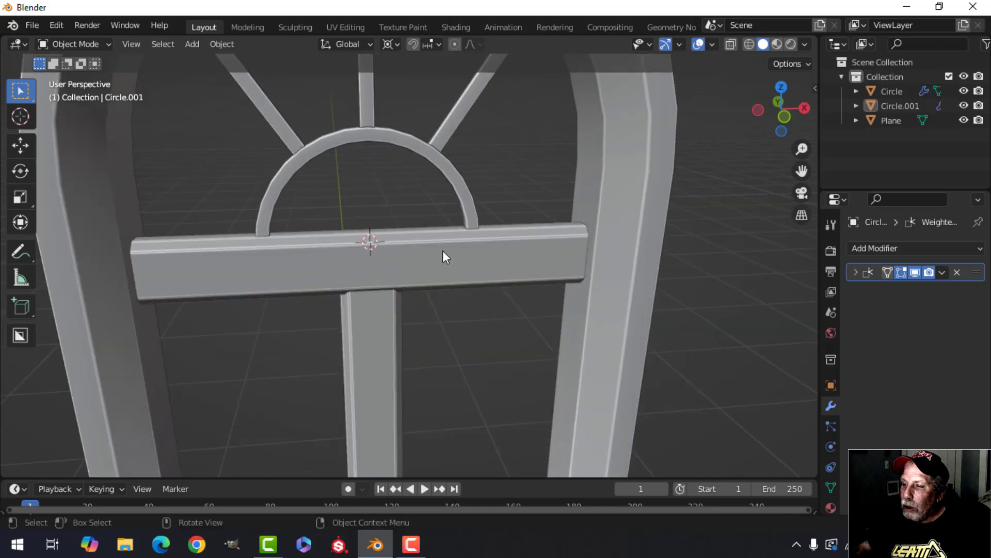
left_click(441, 249)
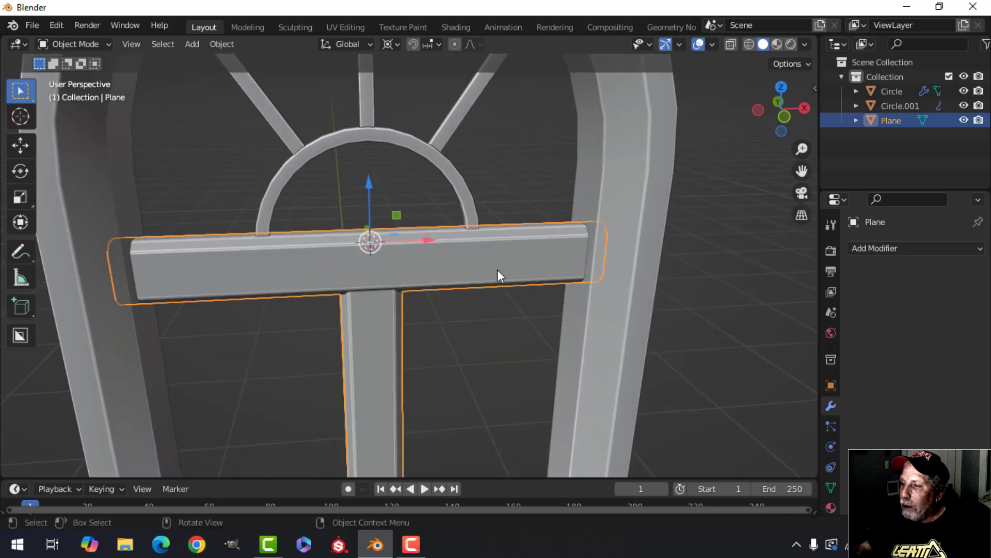
left_click(465, 195)
scroll(460, 264, "down", 3)
left_click(450, 262, "shift")
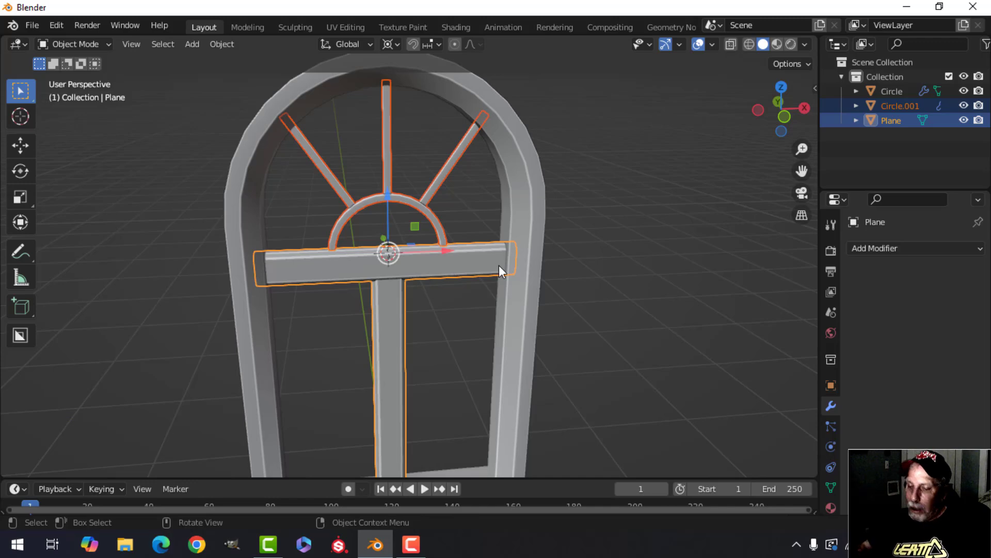
key("ctrl+j")
key("alt+a")
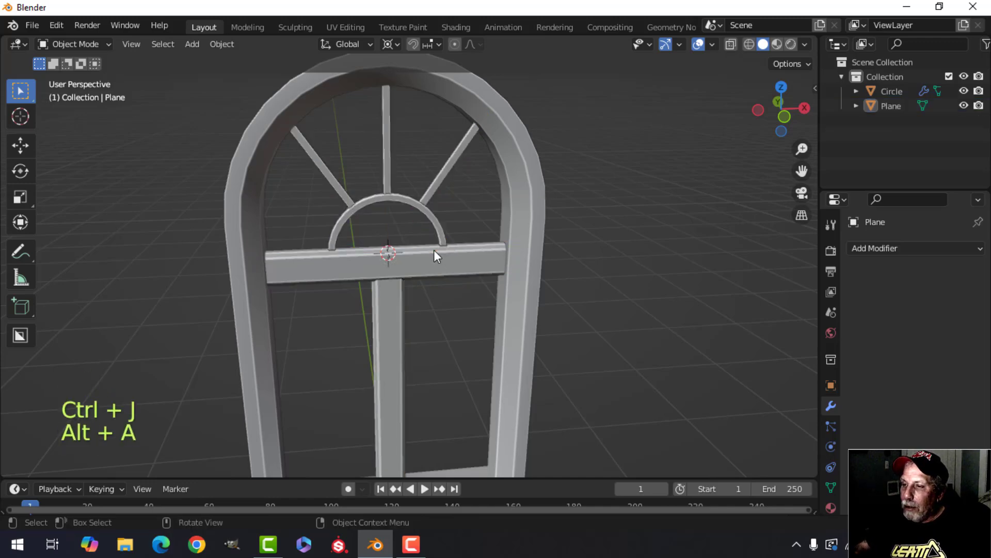
Apply Shade Smooth to the joined crossbar, post, arc and radiating bars, and deselect them
mouse_move(432, 251)
middle_mouse_down()
mouse_move(326, 234)
mouse_move(397, 218)
mouse_move(434, 260)
mouse_move(443, 248)
middle_mouse_up()
scroll(386, 184, "down", 2)
scroll(428, 250, "up", 4)
left_click(445, 227)
right_click(445, 229)
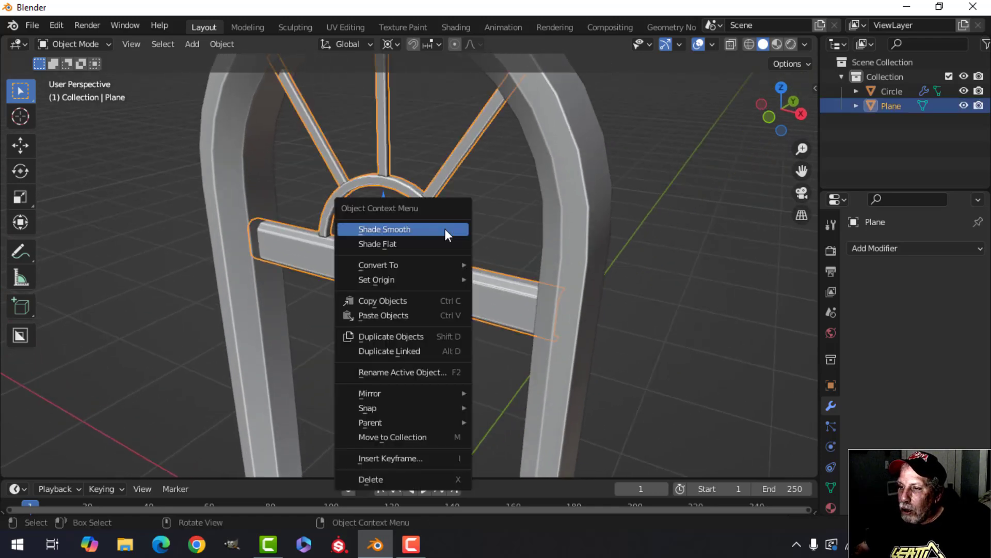
left_click(445, 229)
key("alt+a")
Add a Weighted Normal modifier to the joined bars object and enable Auto Smooth at 30°
middle_click_drag(483, 299, 497, 279)
left_click(497, 279)
left_click(878, 247)
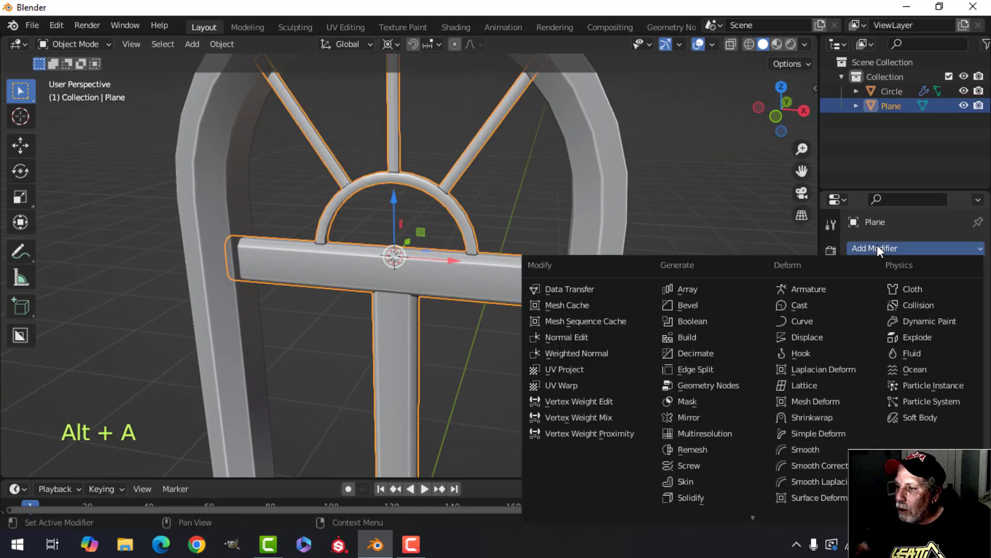
left_click(590, 352)
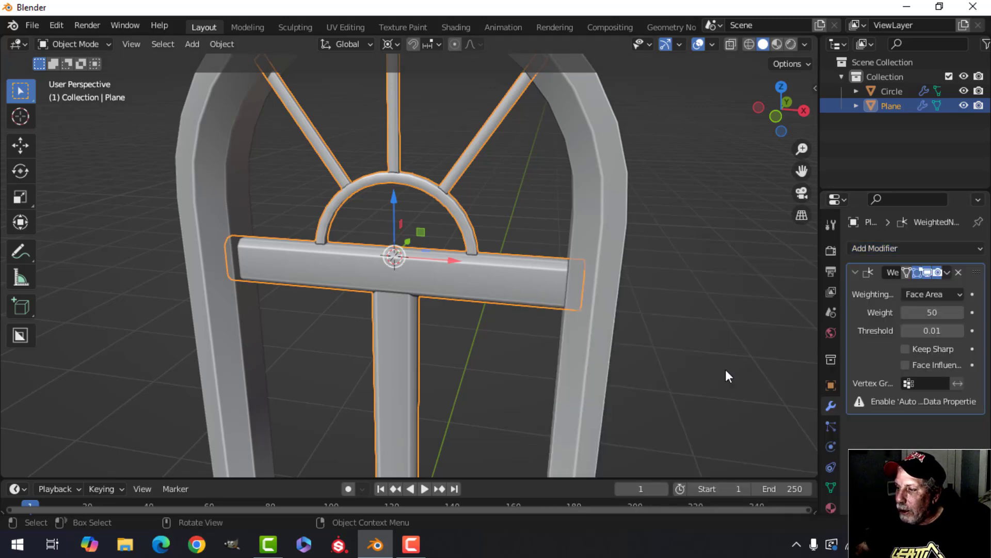
left_click(831, 487)
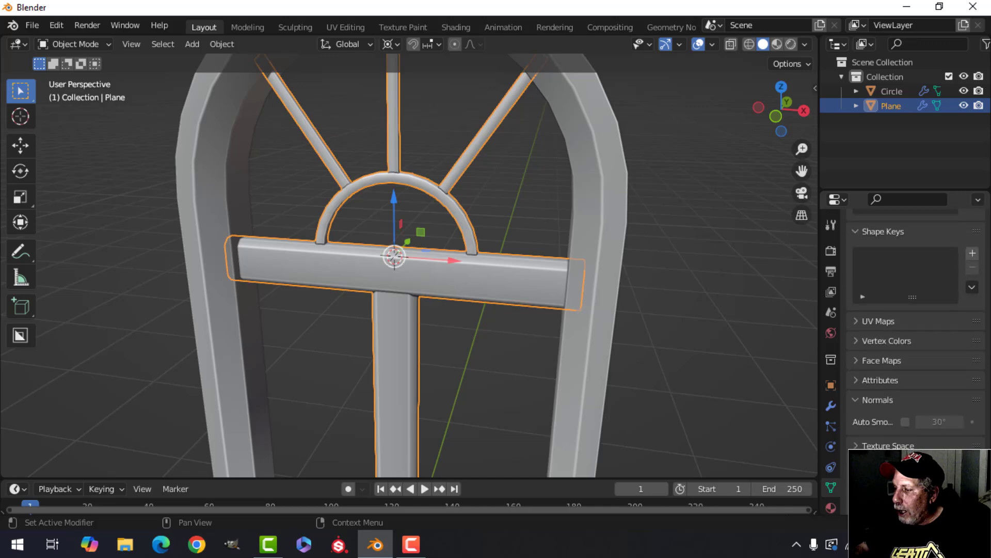
left_click(905, 421)
key("alt+a")
Examine the whole window frame from several angles and in the front orthographic view
mouse_move(501, 277)
middle_mouse_down()
mouse_move(463, 270)
mouse_move(494, 241)
mouse_move(425, 201)
middle_mouse_up()
scroll(487, 243, "down", 4)
middle_click_drag(435, 220, 425, 256)
scroll(411, 245, "down", 1)
scroll(343, 253, "up", 2)
scroll(448, 248, "down", 3)
scroll(414, 268, "up", 2)
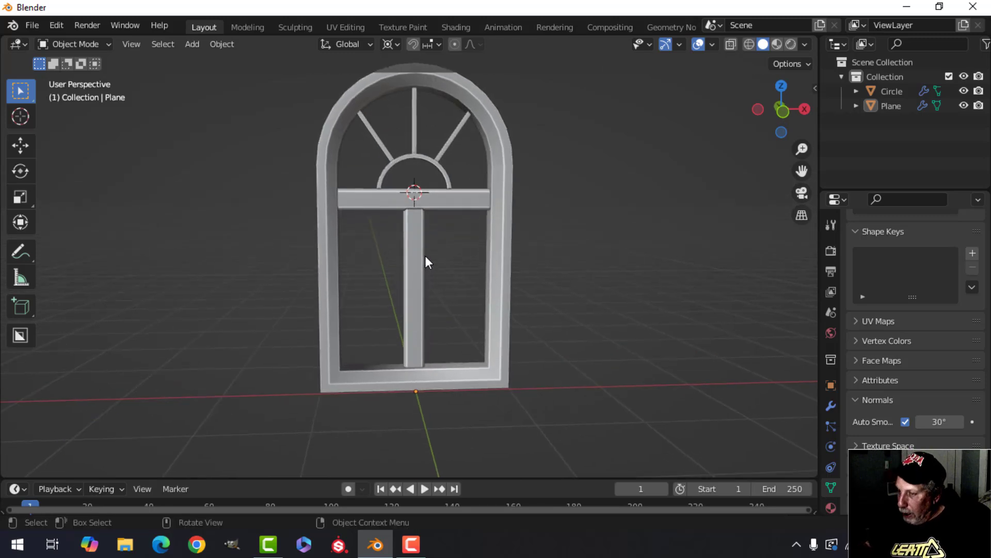
key("KP_1")
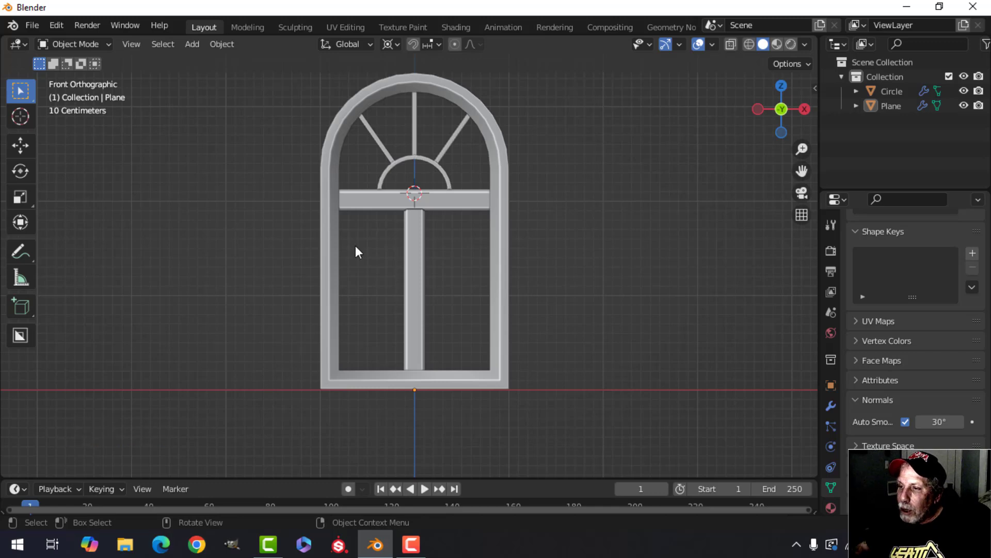
scroll(413, 254, "up", 2)
scroll(411, 256, "down", 2)
middle_click_drag(407, 258, 419, 241, "shift")
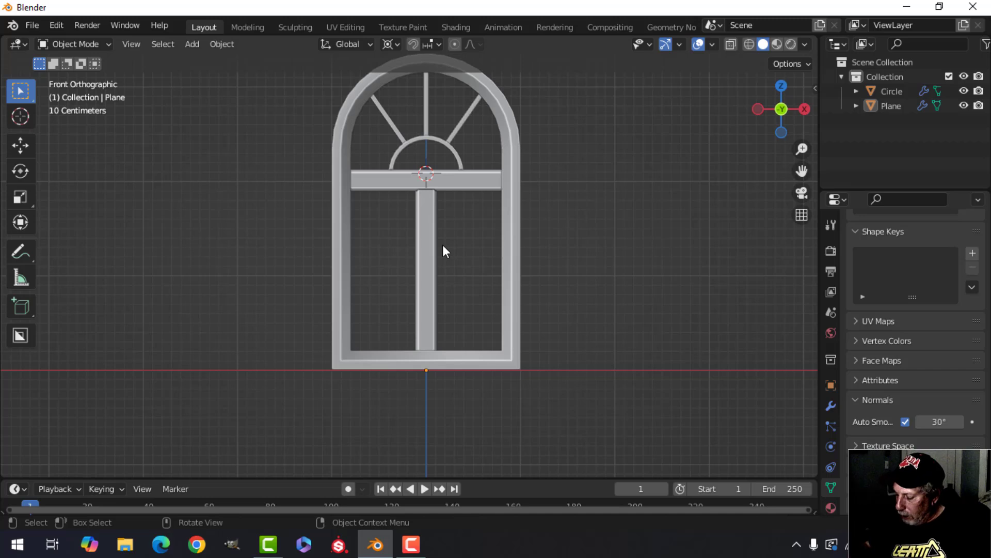
key("KP_1")
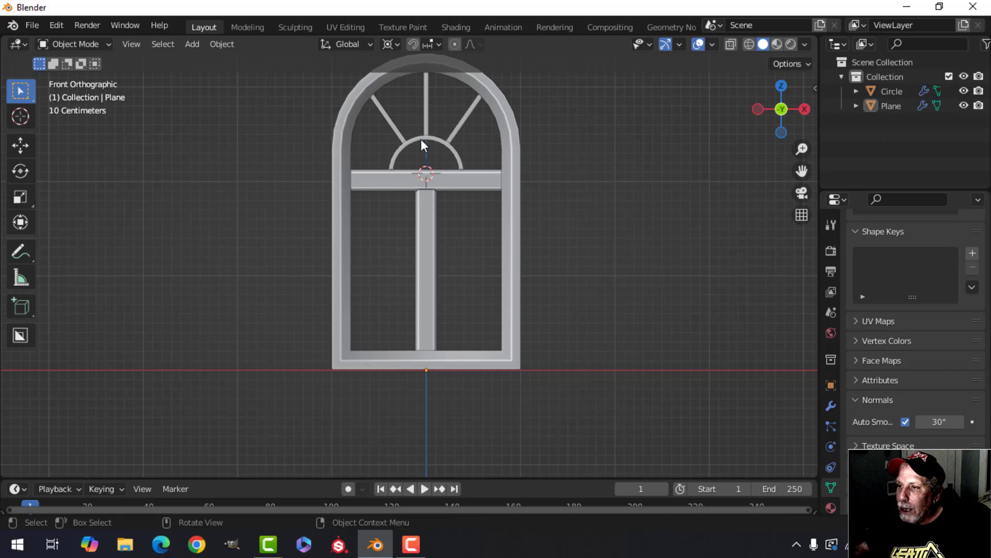
Set the transform pivot to Median Point and add a mesh plane at the 3D cursor
left_click(388, 44)
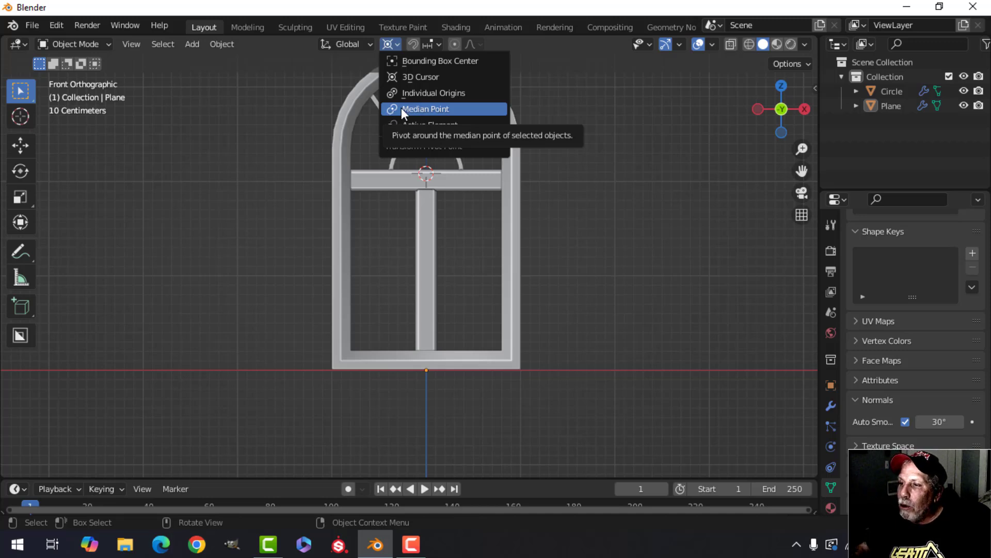
left_click(423, 107)
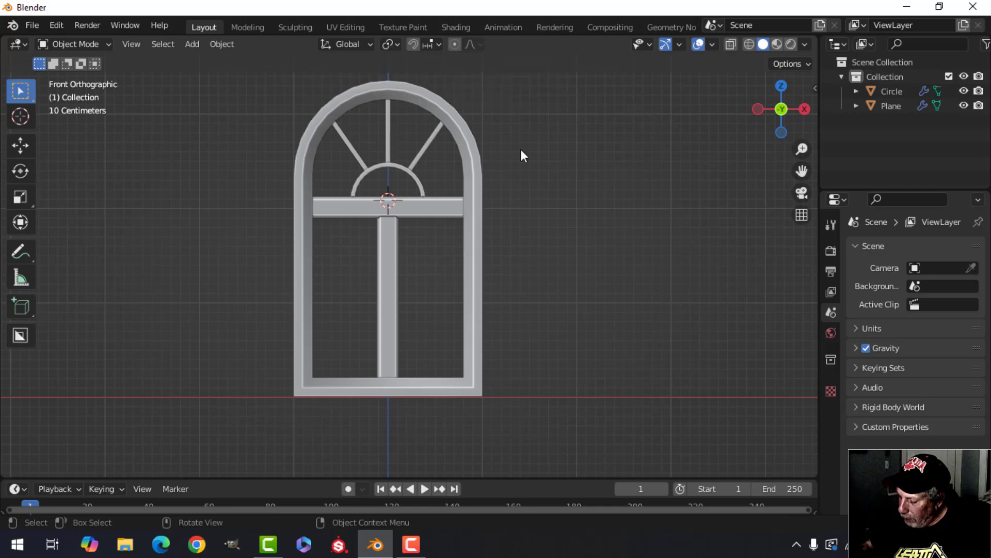
key("KP_1")
key("shift+a")
mouse_move(509, 191)
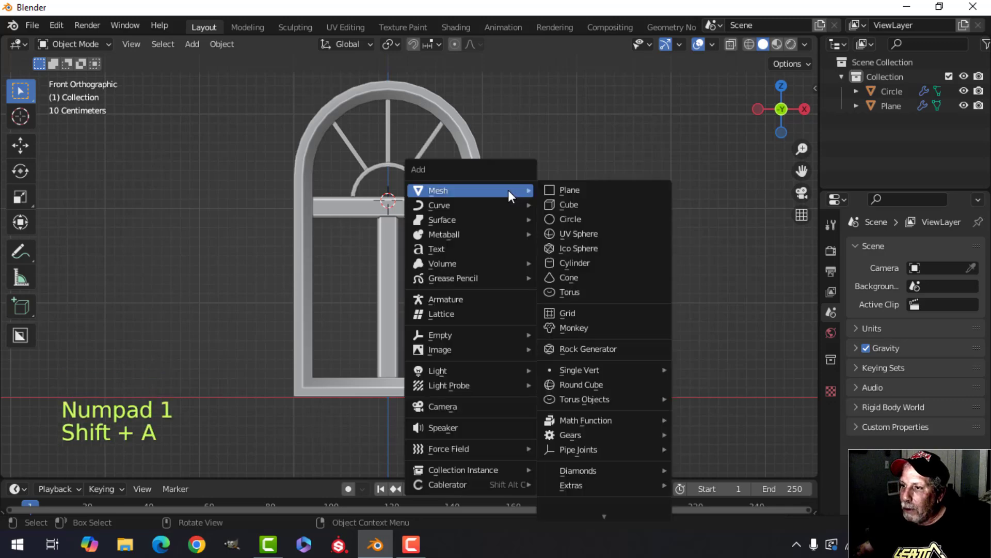
left_click(568, 187)
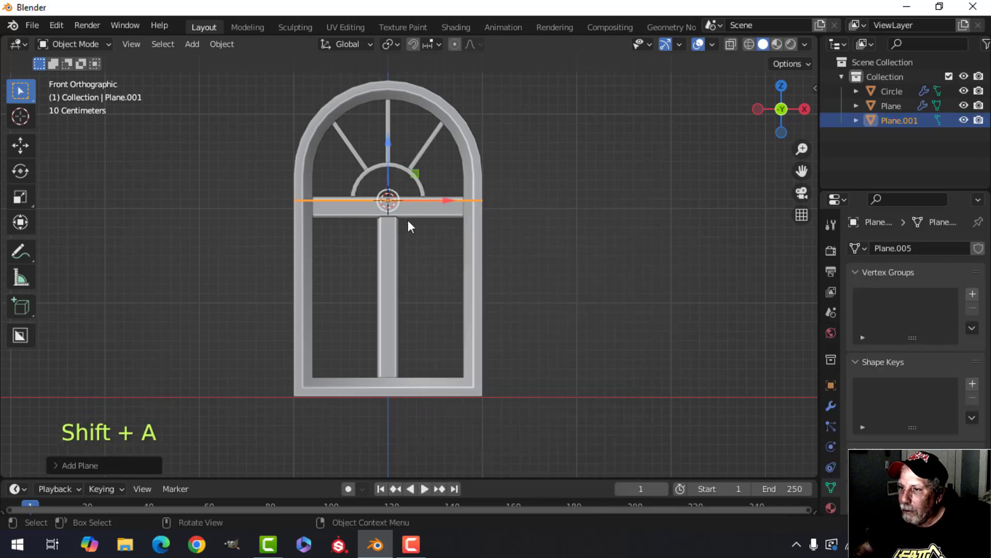
Rotate the new plane's mesh 90° around the X axis in Edit Mode so it stands upright
key("Tab")
key("r")
key("x")
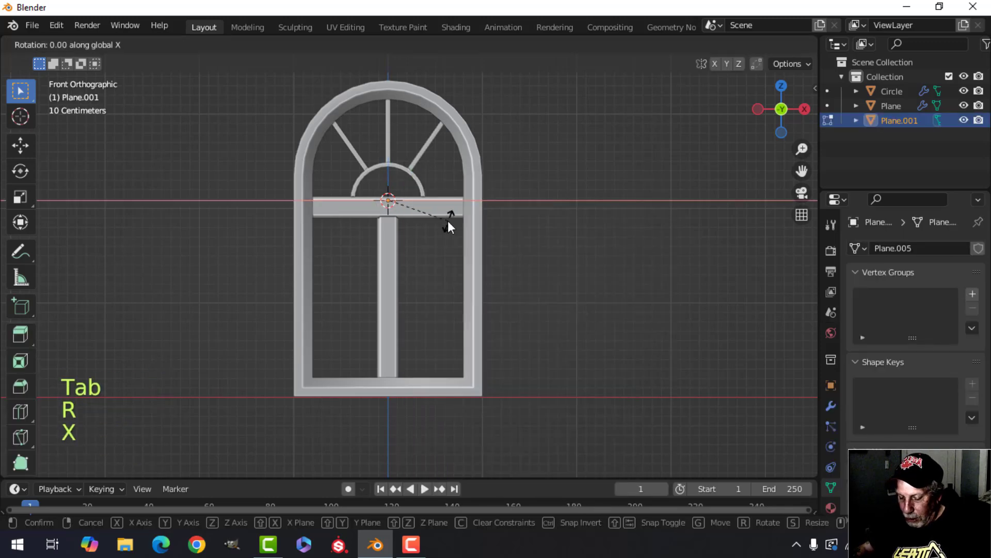
key("9")
key("0")
left_click(448, 221)
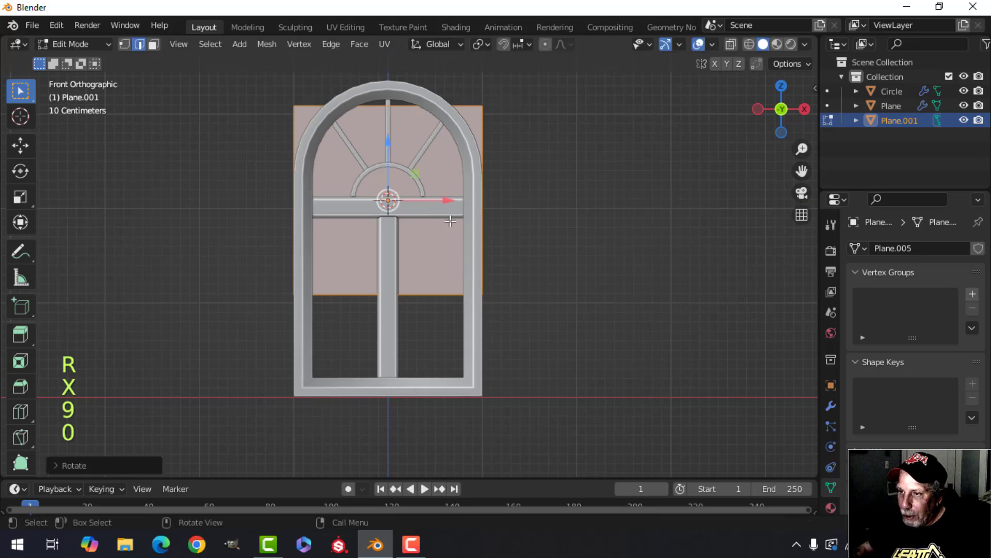
Move the plane about 1.2 m down and 0.2 m along X, and fit its side edges to the lower left window opening
key("g")
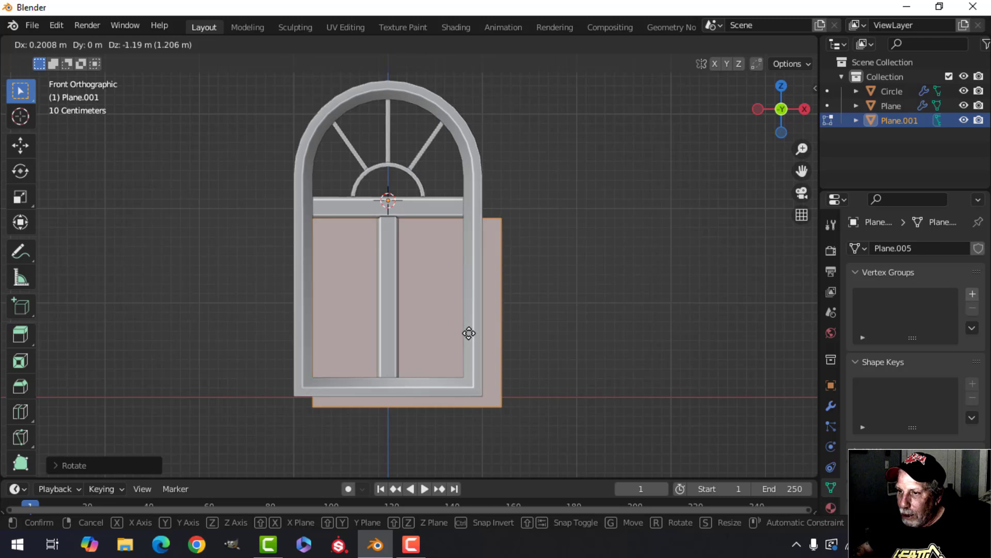
left_click(469, 331)
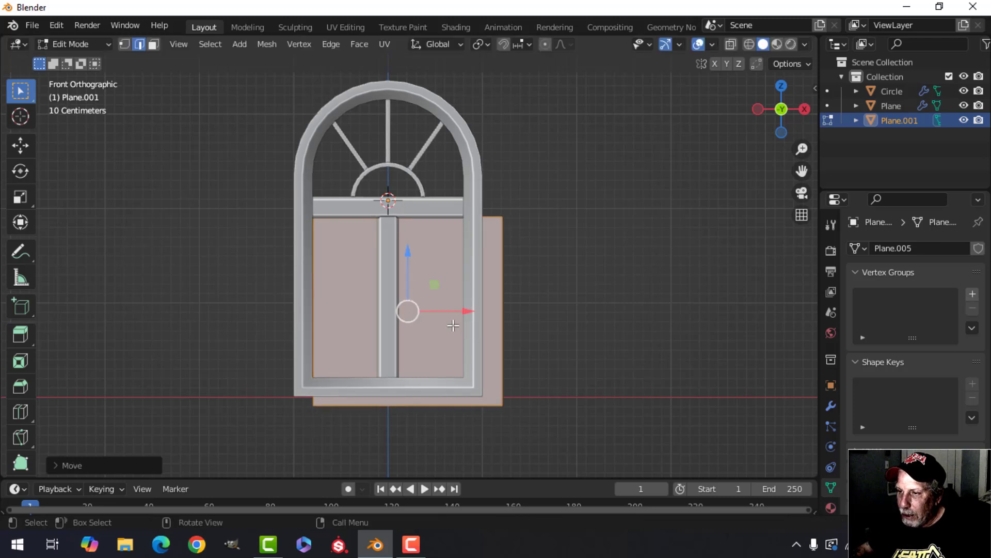
key("2")
left_click(501, 285)
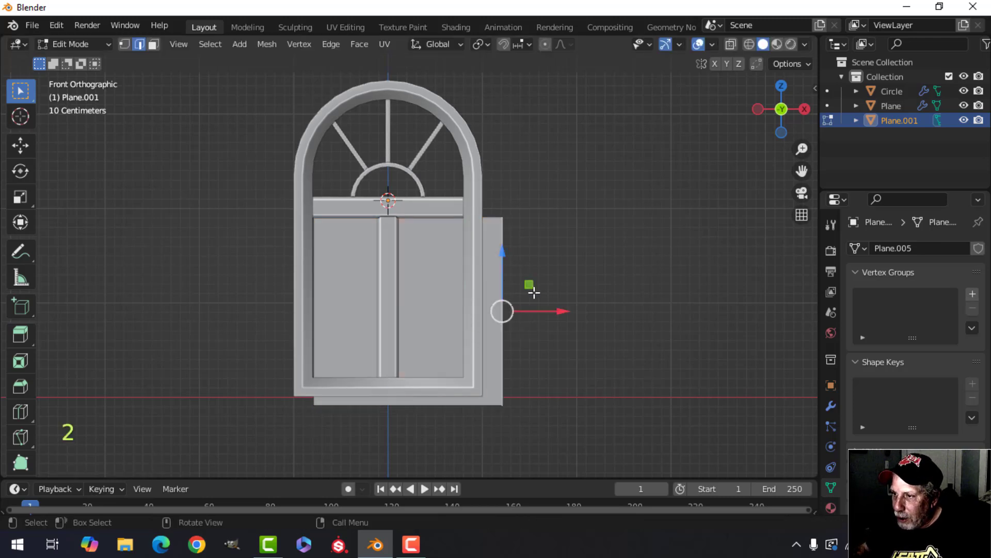
left_click_drag(562, 312, 437, 316)
left_click(312, 291)
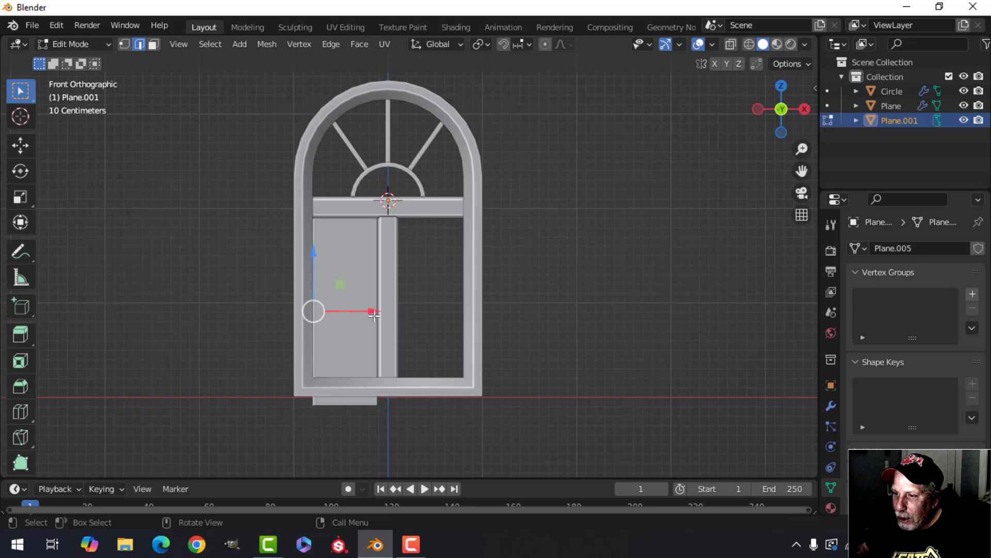
left_click_drag(371, 310, 370, 309)
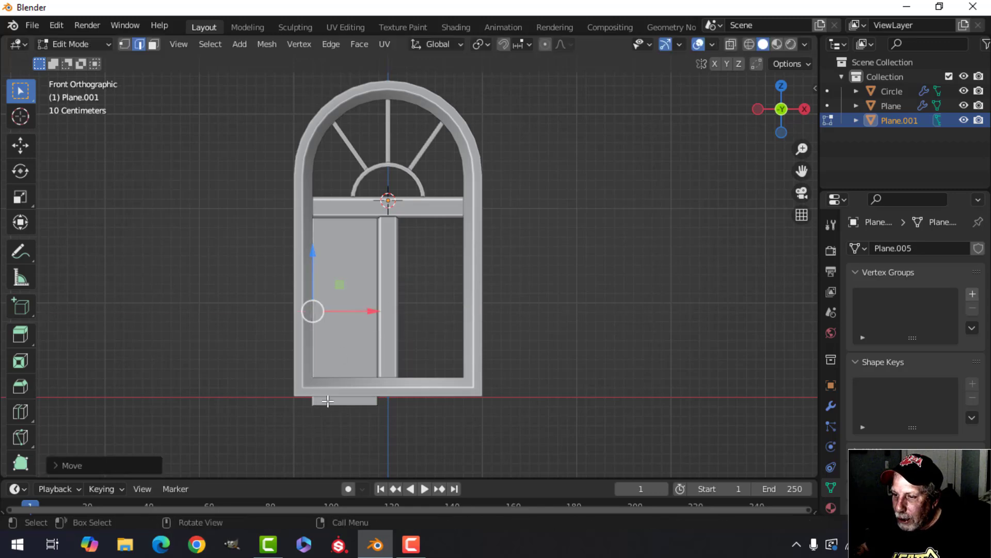
Raise the plane's bottom edge to the lower border of the left opening and select the whole plane
left_click(332, 404)
left_click_drag(342, 351, 352, 318)
key("a")
scroll(388, 276, "up", 3)
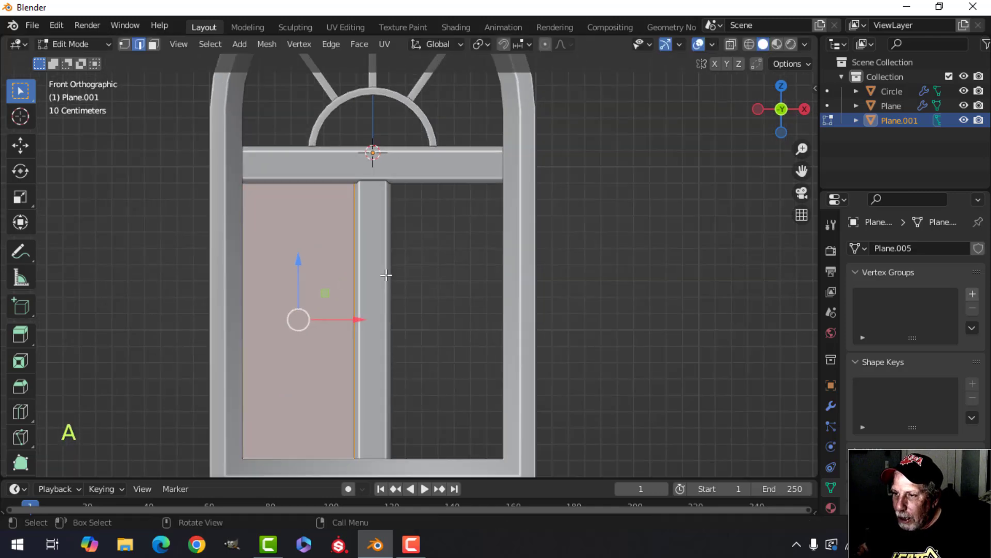
In wireframe display, lower the plane's top edge slightly to the crossbar's underside and select the whole plane
key("z")
left_click(289, 272)
key("alt+a")
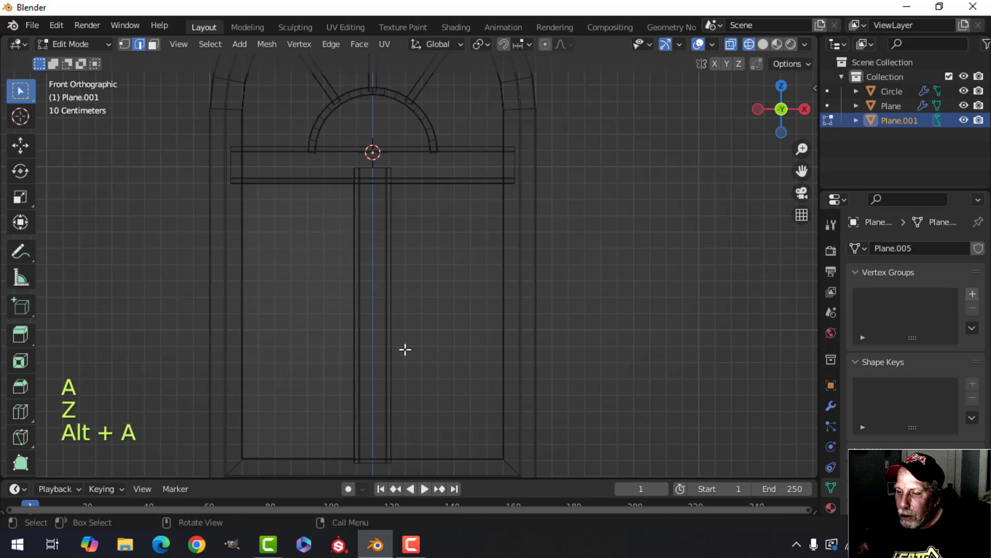
middle_click_drag(405, 348, 410, 313, "shift")
key("a")
scroll(411, 310, "up", 1)
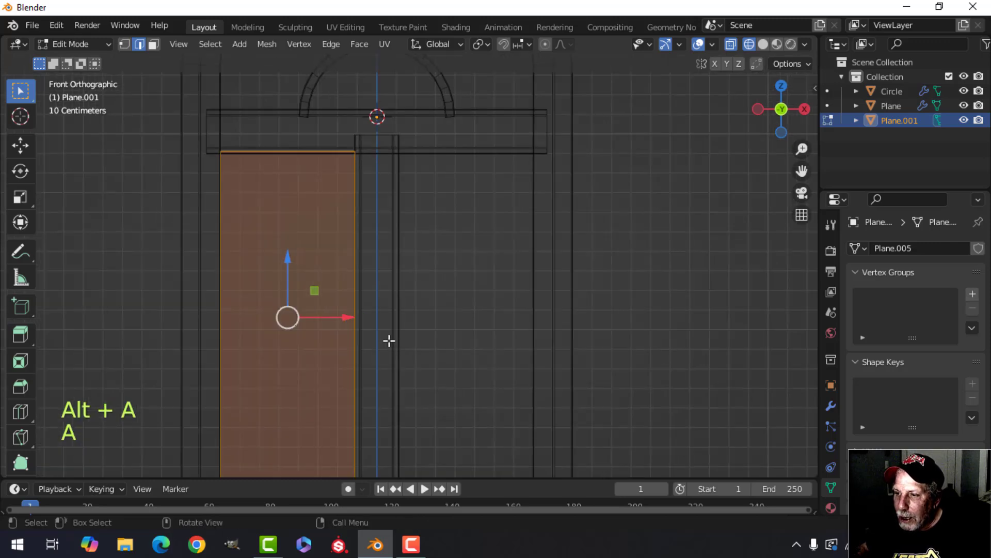
middle_click_drag(337, 263, 400, 285, "shift")
left_click(365, 172)
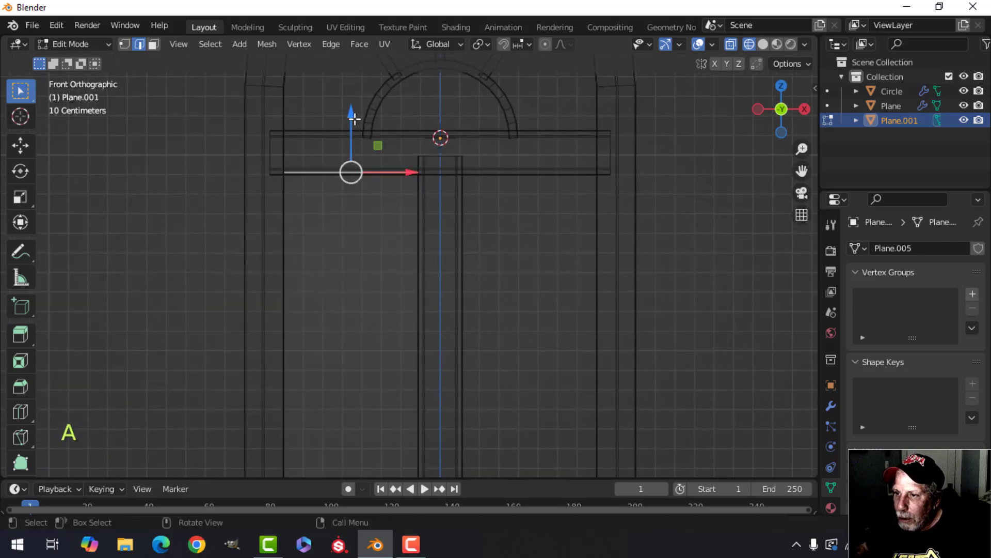
left_click_drag(352, 113, 352, 126)
key("a")
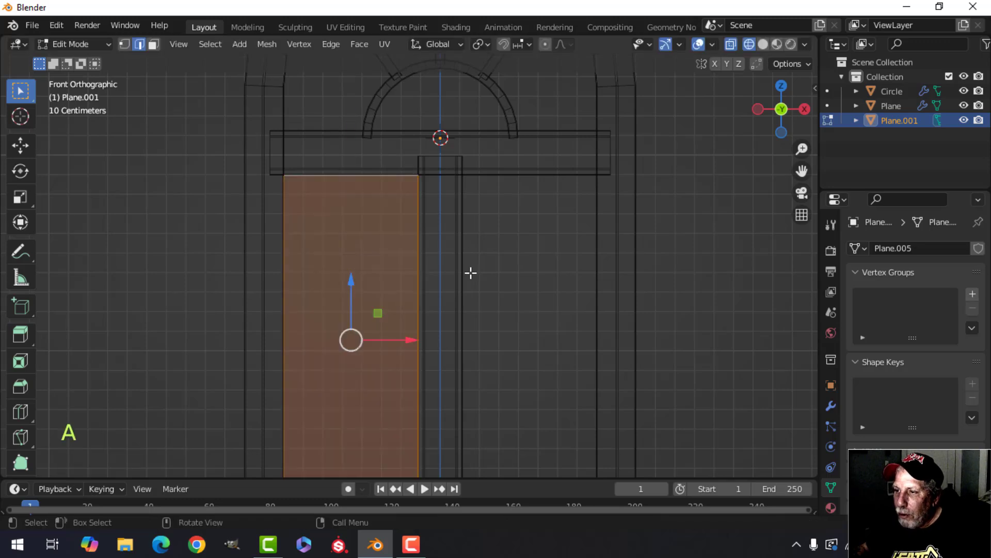
scroll(469, 272, "down", 3)
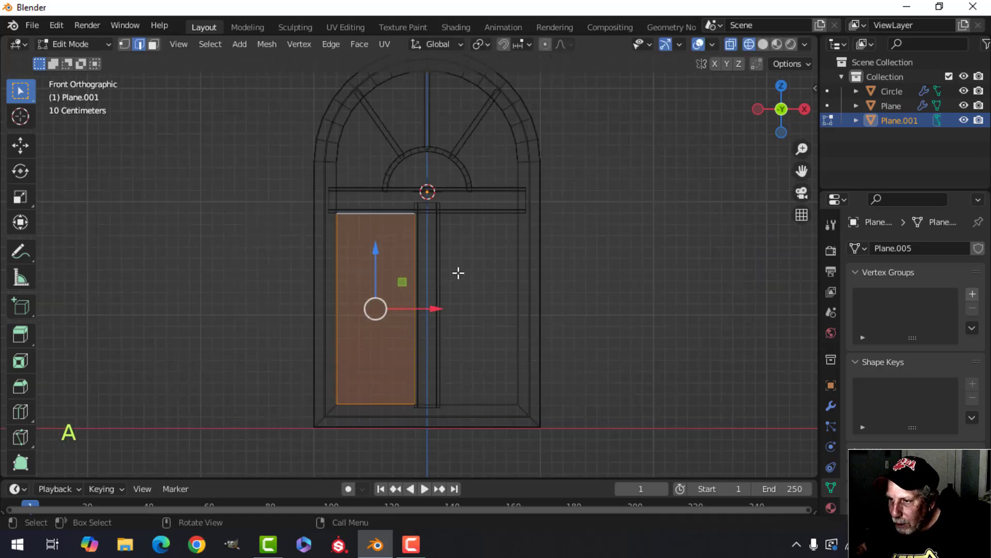
Inset the plane's face in the lower left opening to form a narrow, even border around it
scroll(458, 272, "up", 1)
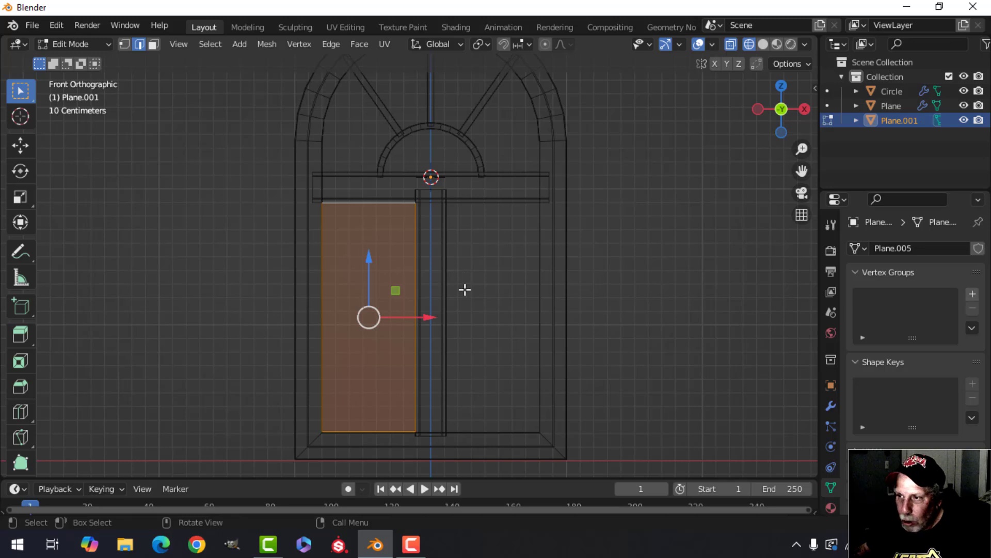
scroll(482, 268, "up", 1)
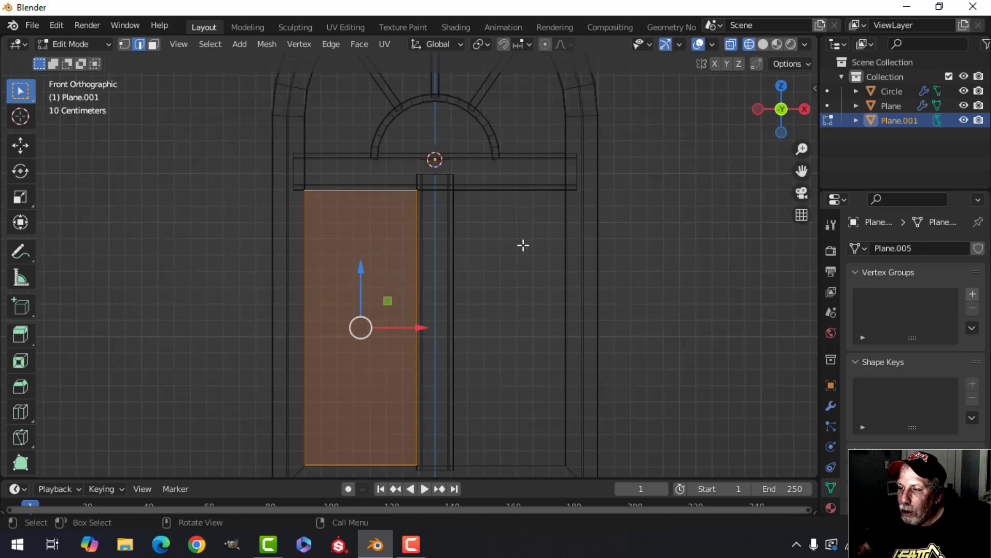
scroll(471, 248, "down", 1)
middle_click_drag(471, 247, 478, 237, "shift")
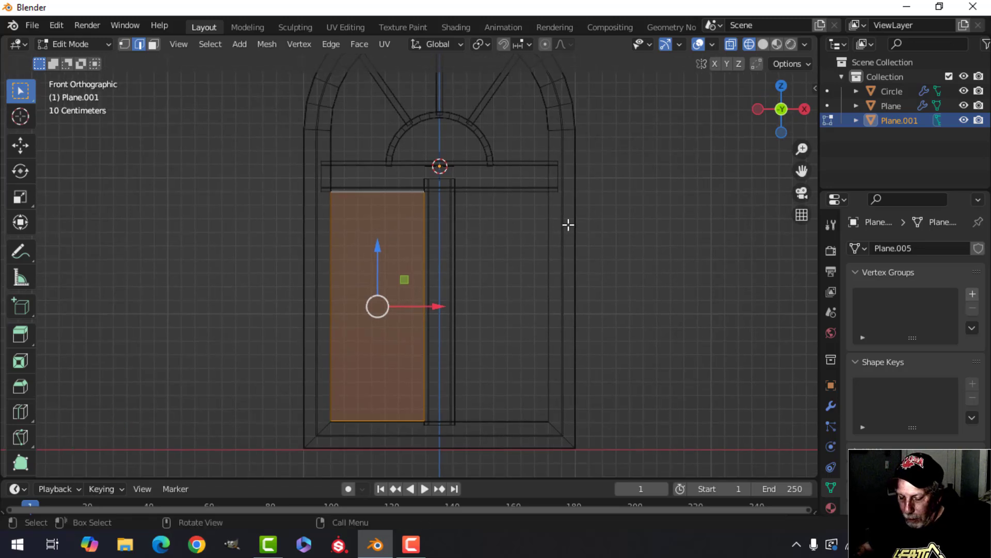
key("i")
key("shift")
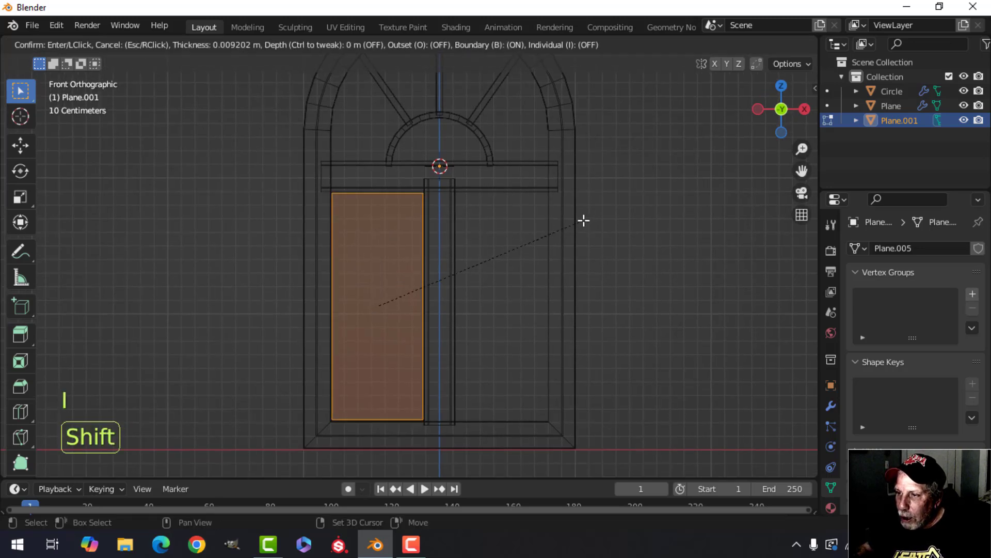
left_click(506, 233)
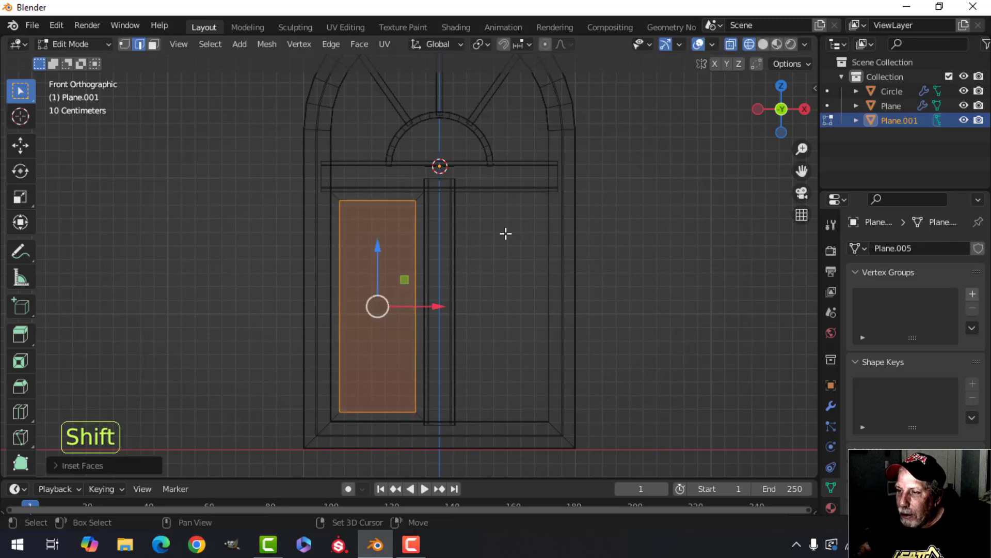
scroll(503, 233, "up", 3)
key("a")
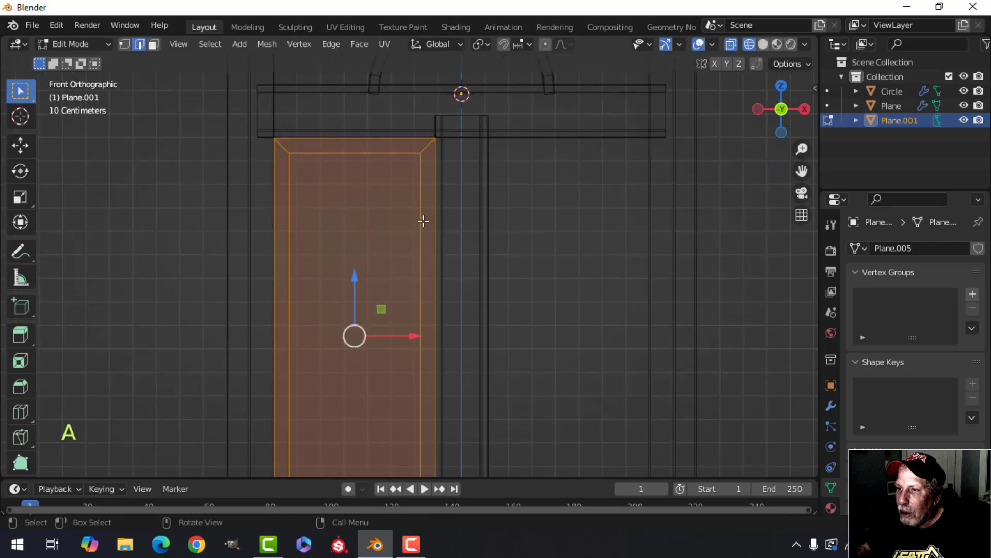
scroll(365, 246, "down", 3)
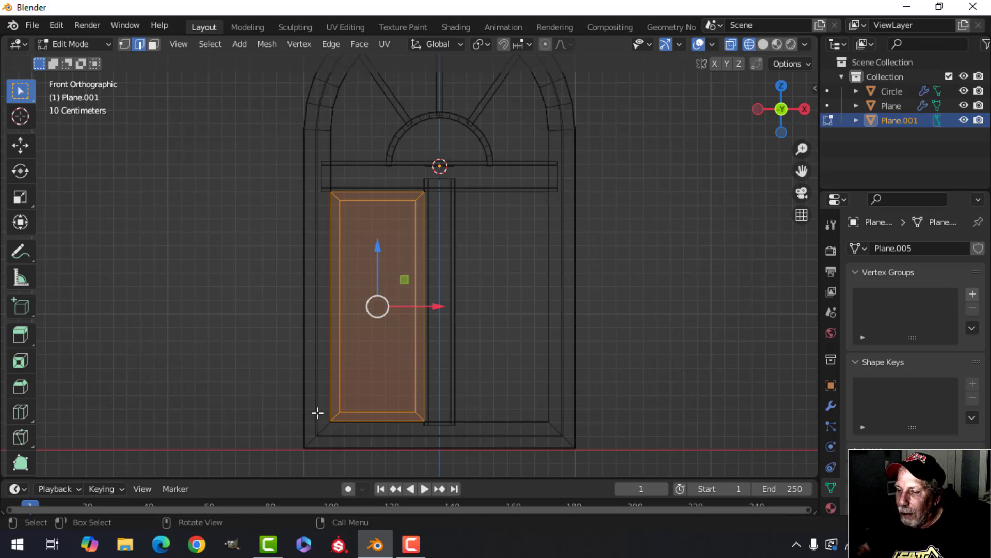
Delete the inner face of the inset plane, leaving only its border as a thin sash frame
left_click(153, 45)
key("alt+a")
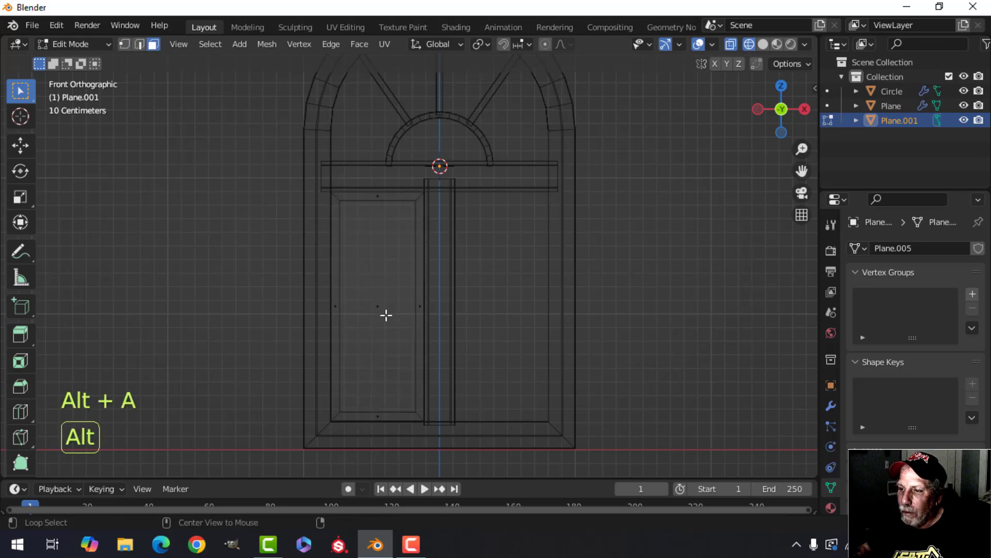
left_click(376, 302)
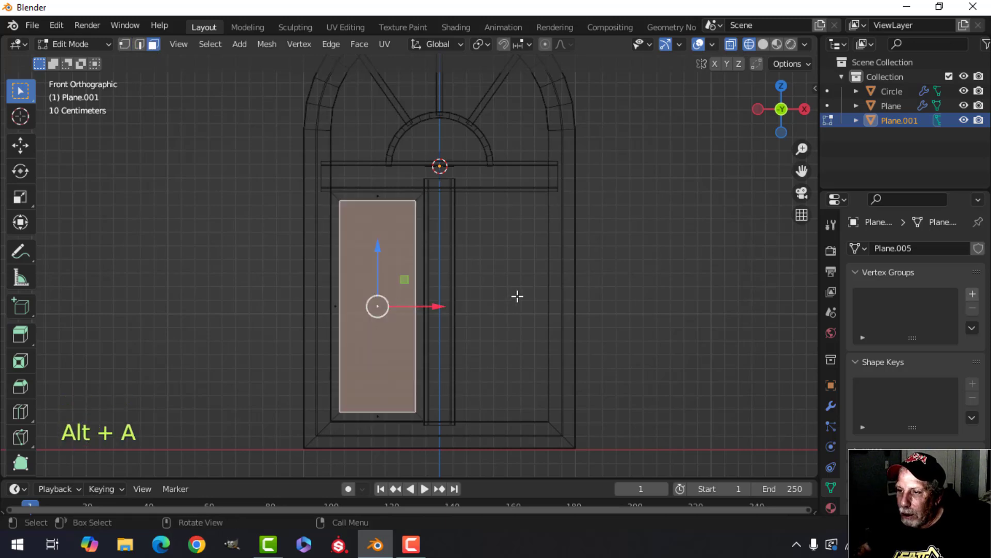
key("z")
left_click(585, 294)
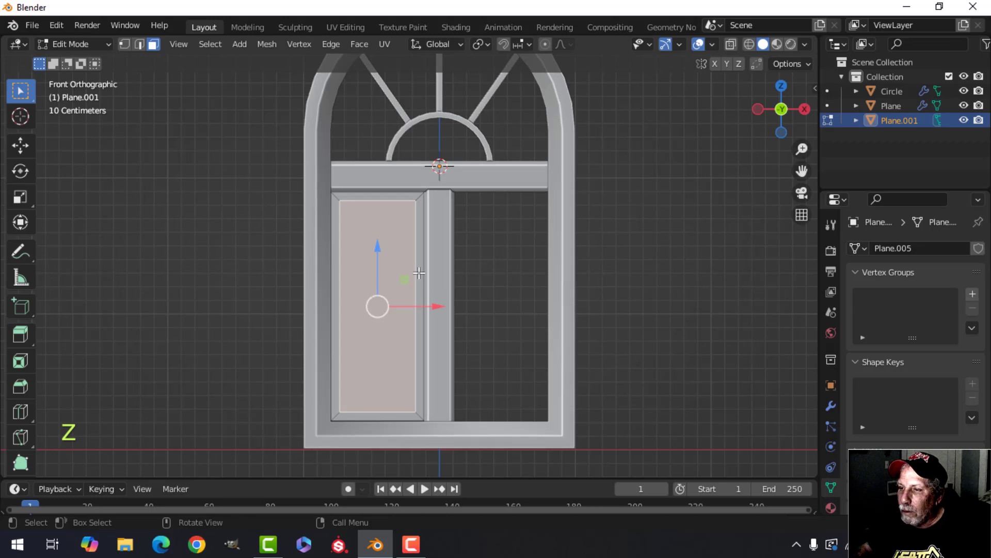
key("x")
left_click(475, 264)
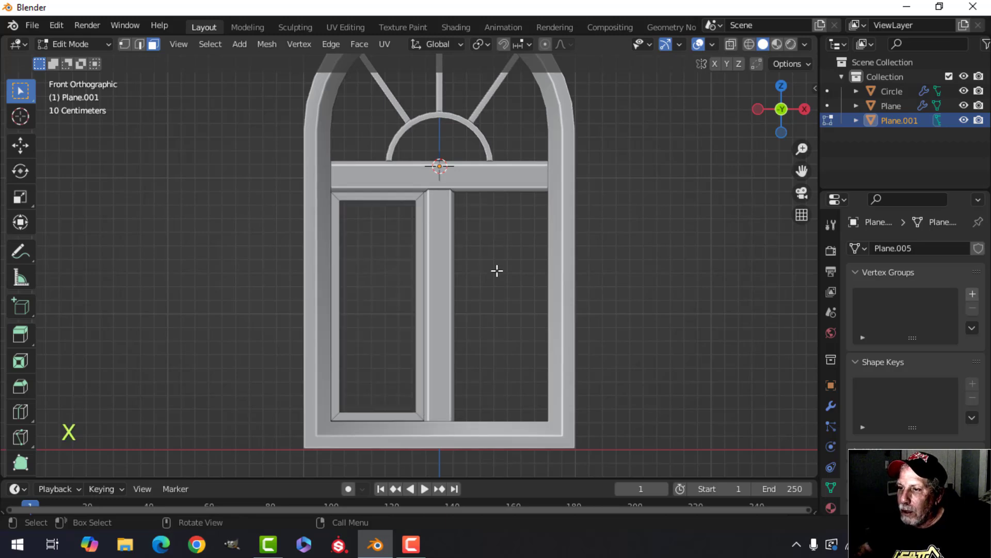
scroll(358, 254, "up", 2)
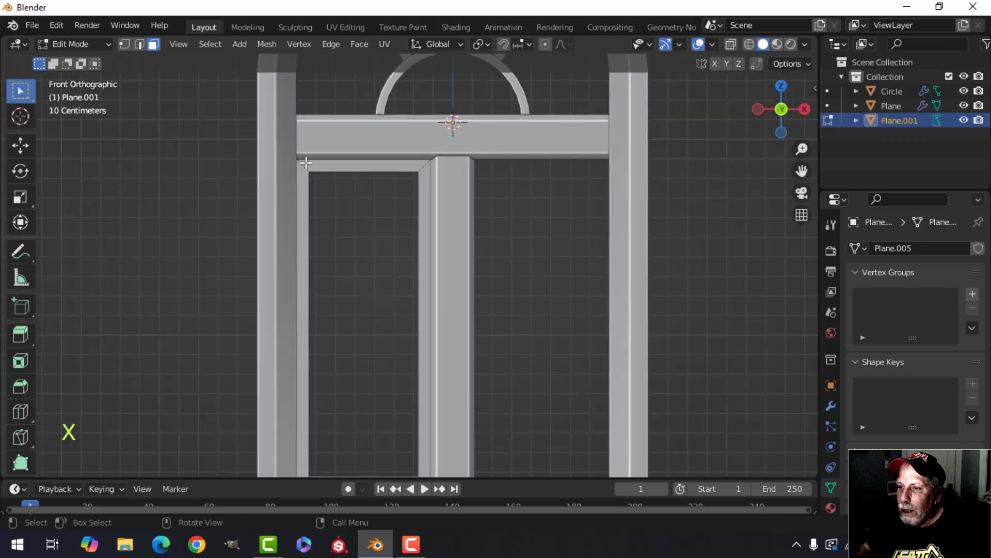
scroll(434, 336, "down", 4)
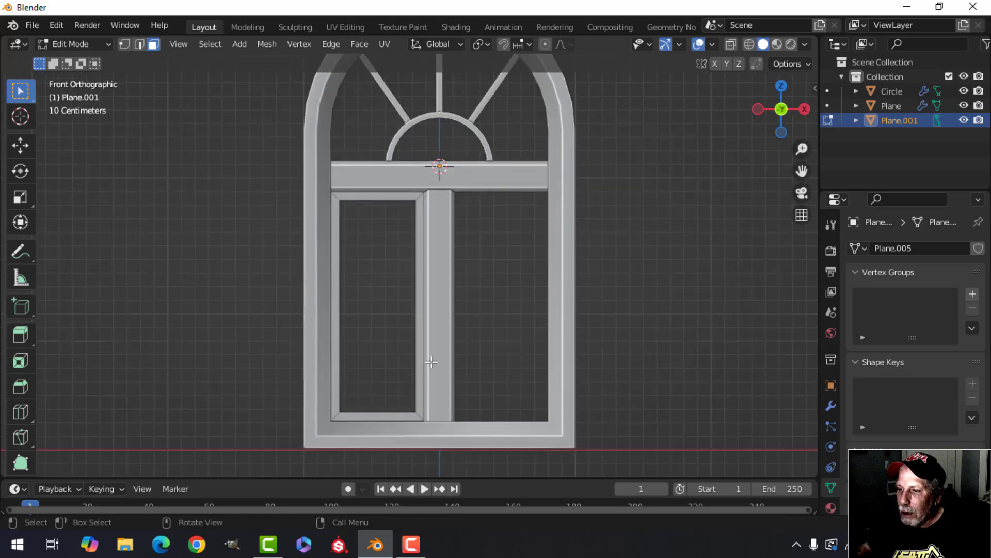
Extrude all faces of the thin sash frame about 0.036 m toward the rear to give it depth
scroll(383, 267, "up", 2)
key("a")
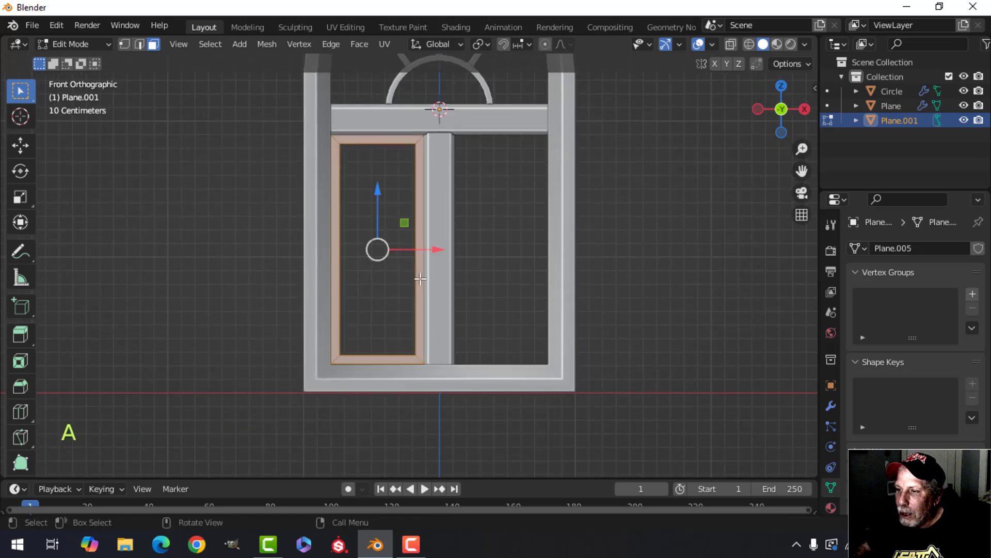
left_click_drag(436, 248, 433, 247)
key("ctrl+z")
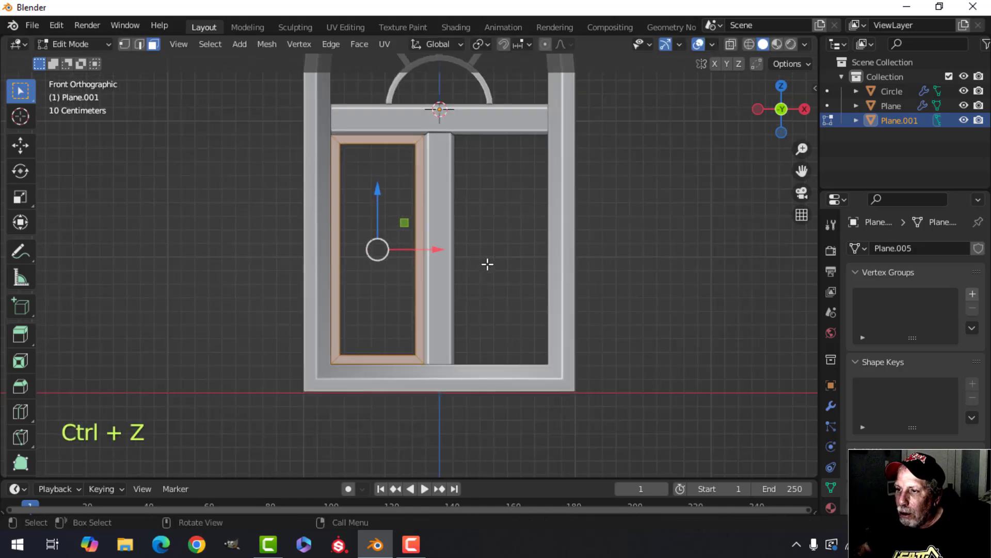
middle_click_drag(471, 270, 584, 312)
scroll(491, 298, "up", 3)
middle_click_drag(447, 284, 488, 289, "shift")
scroll(467, 290, "up", 3)
scroll(438, 285, "down", 2)
middle_click_drag(488, 289, 475, 297)
middle_click_drag(483, 278, 478, 304, "shift")
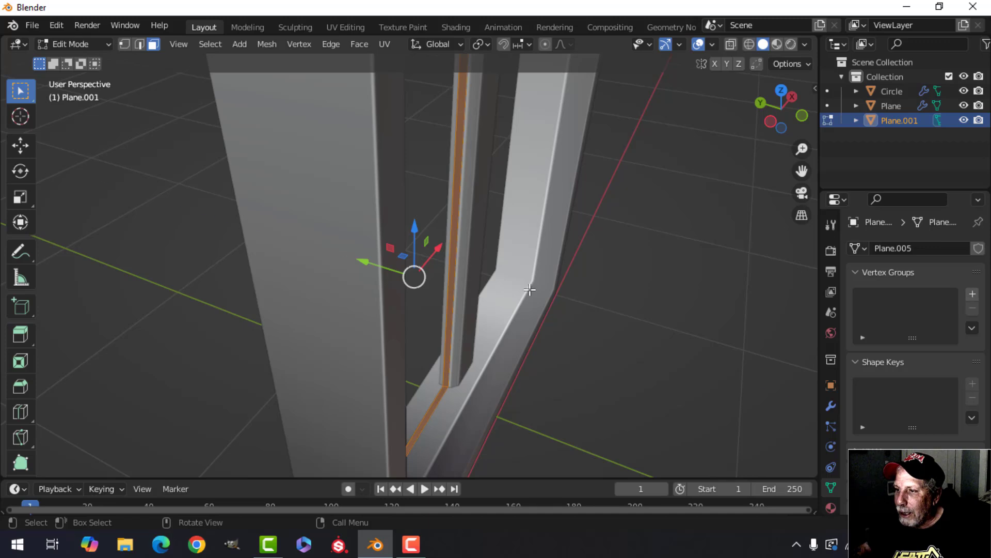
key("e")
key("shift")
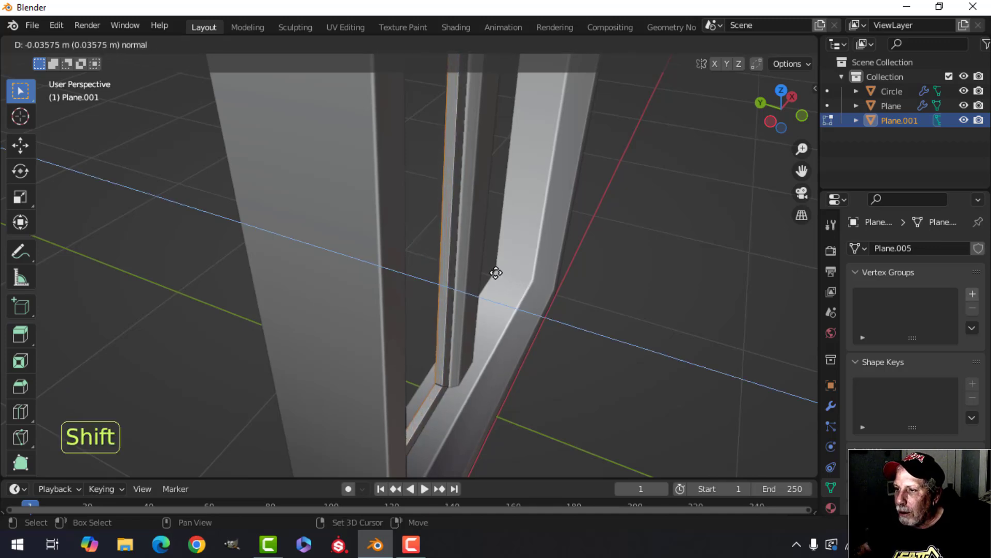
left_click(496, 274)
Delete the selected end faces at the rear of the extruded sash frame and return to Object Mode
middle_click_drag(496, 274, 480, 258)
key("x")
left_click(592, 226)
key("Tab")
scroll(488, 292, "down", 3)
key("alt+a")
scroll(429, 263, "down", 2)
scroll(393, 343, "up", 3)
Select the whole sash frame mesh and shift it slightly forward along the Y axis within the opening
key("Tab")
key("a")
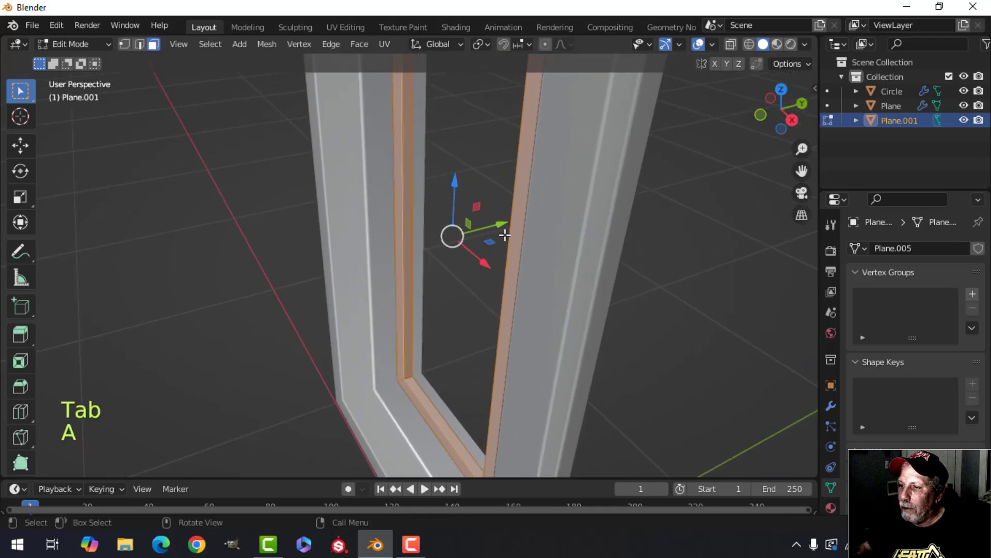
left_click_drag(504, 232, 483, 231)
scroll(480, 232, "down", 5)
middle_click_drag(474, 235, 525, 212)
scroll(528, 215, "up", 3)
middle_click_drag(526, 216, 520, 295, "shift")
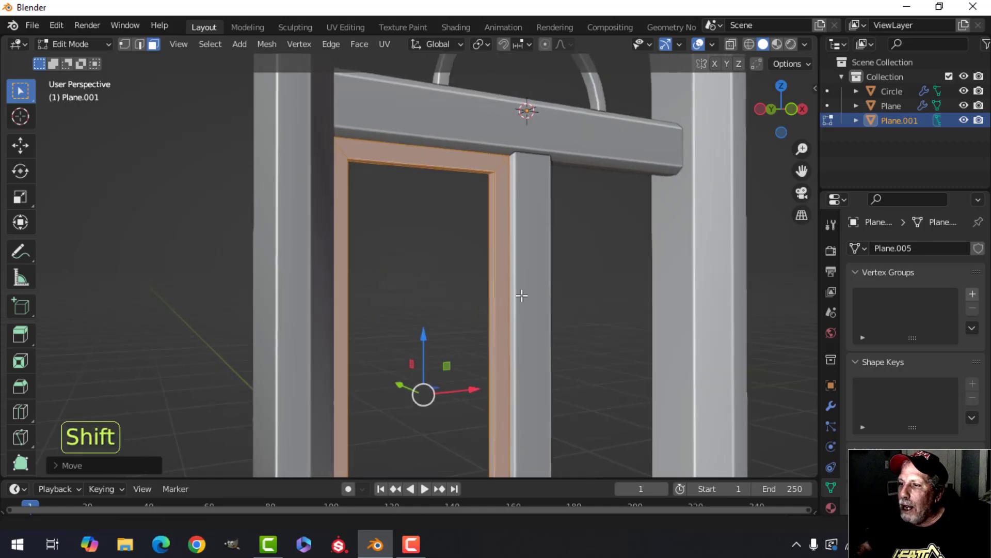
Move the sash frame back about 0.014 m along the Y axis to set its depth in the opening
middle_click_drag(459, 219, 511, 351)
scroll(491, 206, "up", 2)
scroll(549, 219, "down", 2)
key("g")
key("y")
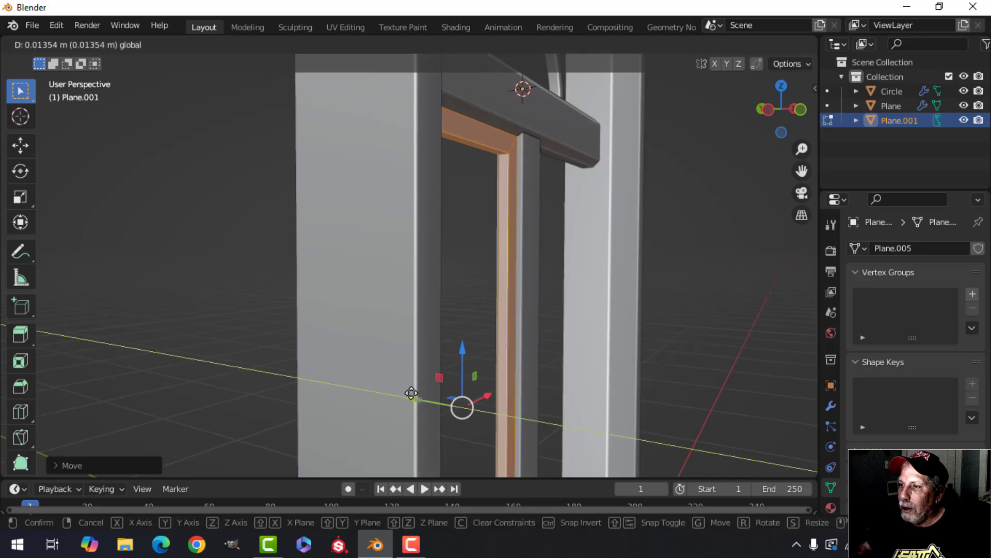
left_click_drag(416, 394, 411, 391)
middle_click_drag(411, 391, 470, 313)
In Object Mode, examine how the sash frame meets the crossbar, the center post and the outer frame
key("Tab")
scroll(534, 284, "down", 5)
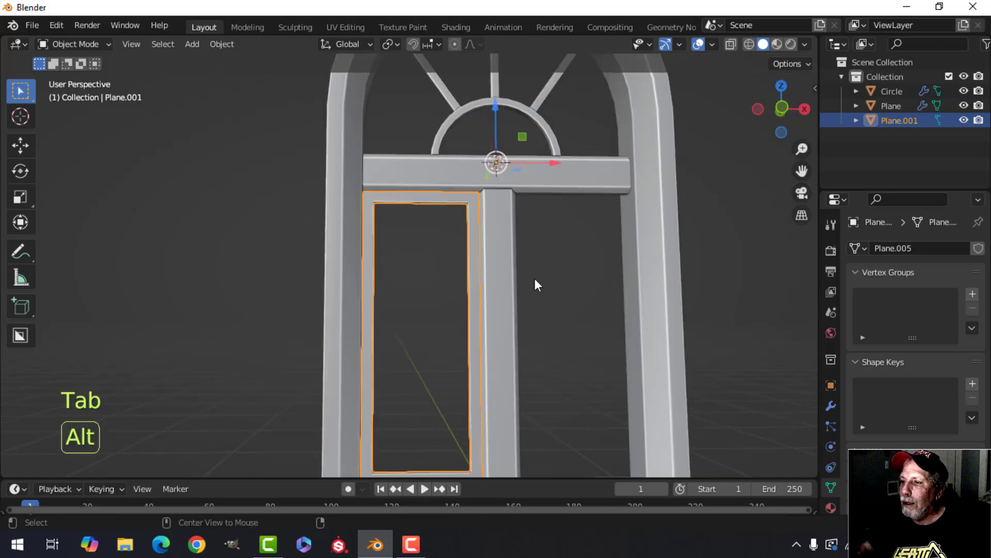
key("alt+a")
scroll(522, 312, "up", 5)
middle_click_drag(485, 263, 456, 310)
scroll(424, 287, "up", 3)
middle_click_drag(456, 311, 419, 312)
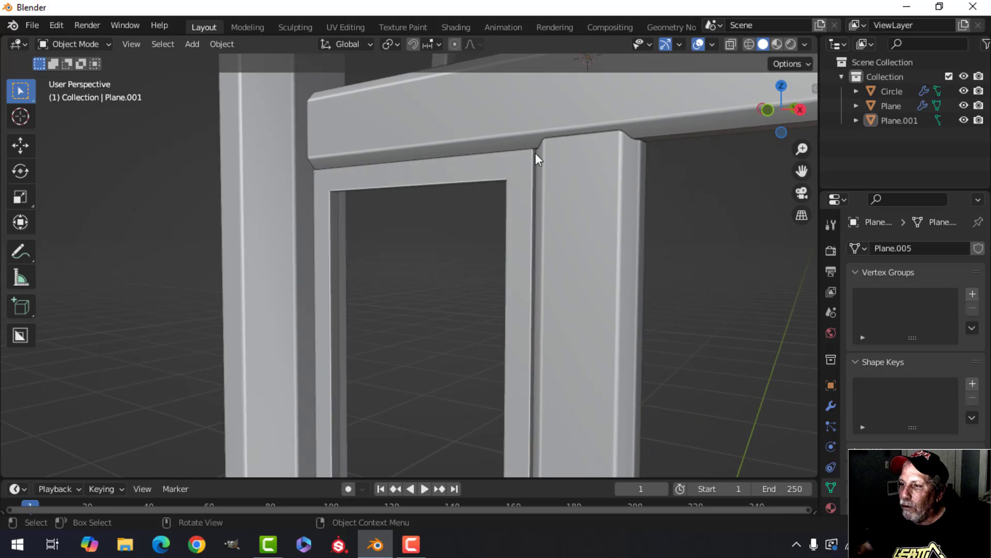
middle_click_drag(397, 197, 456, 246, "shift")
Bevel the sash frame's inner and outer front edge loops by about 0.007 m and return to Object Mode
left_click(487, 218)
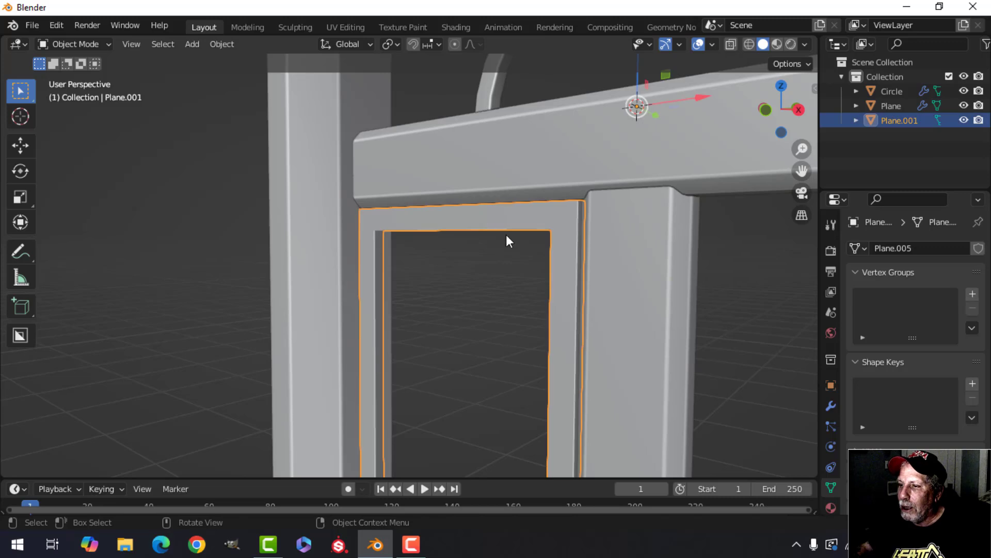
key("Tab")
key("alt+a")
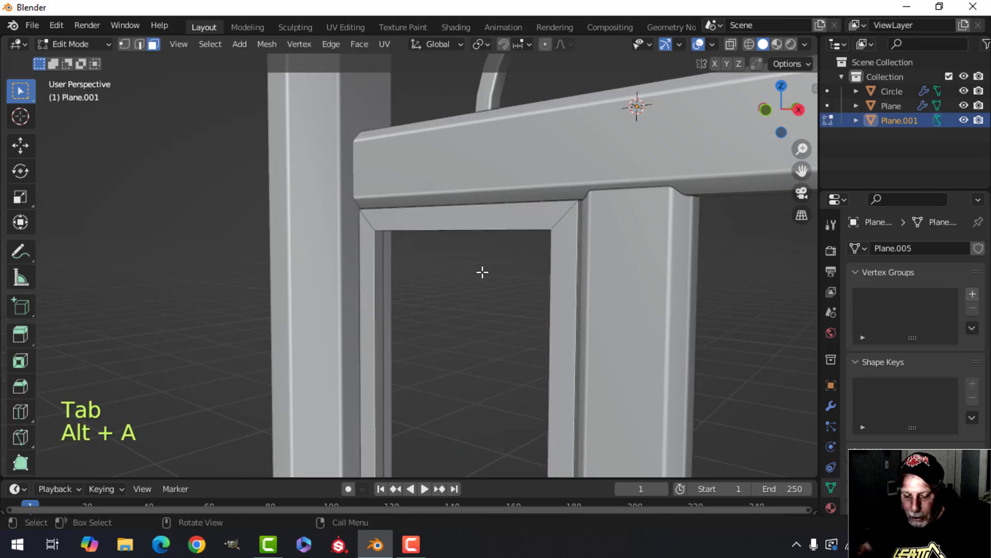
key("2")
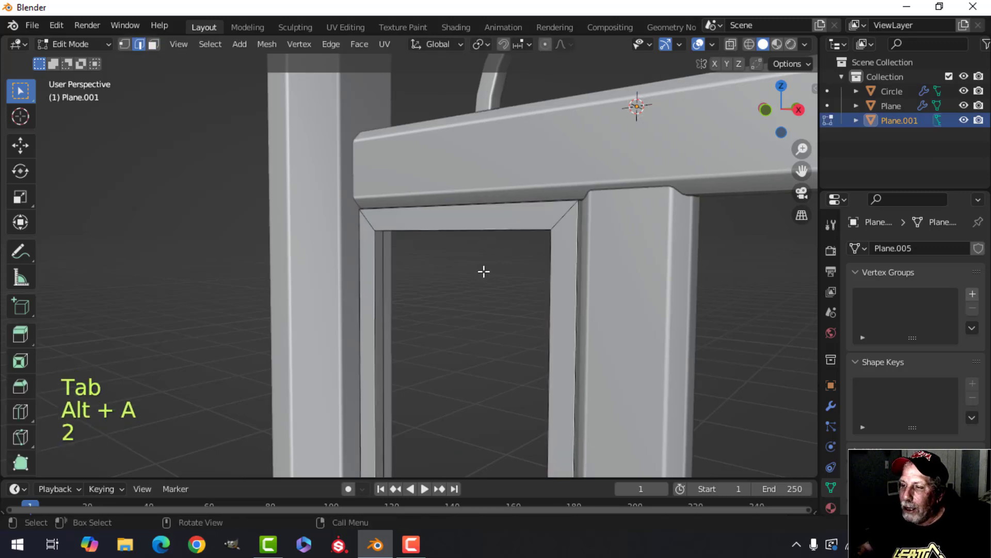
left_click(497, 228, "alt+shift")
middle_click_drag(531, 277, 566, 285)
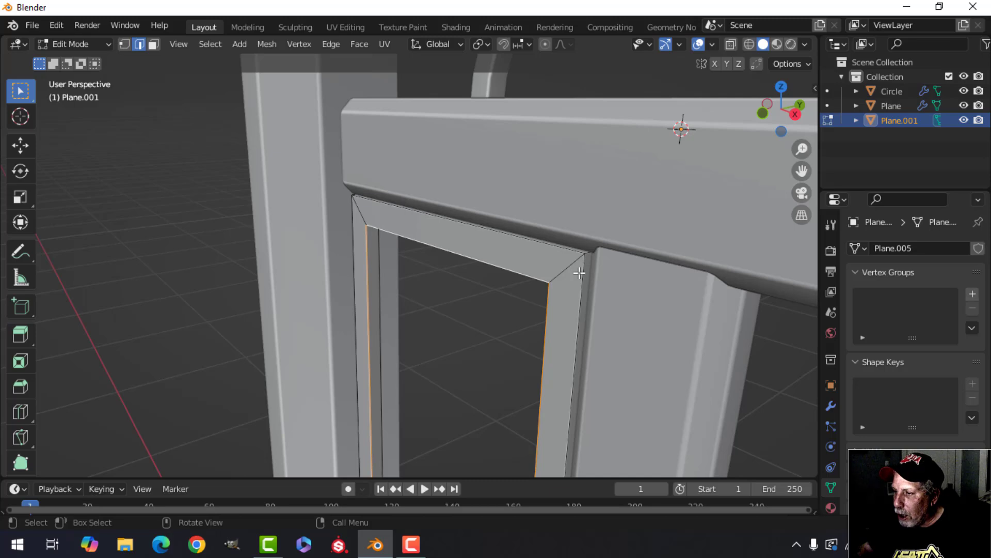
left_click(579, 274, "alt+shift")
middle_click_drag(580, 273, 578, 247)
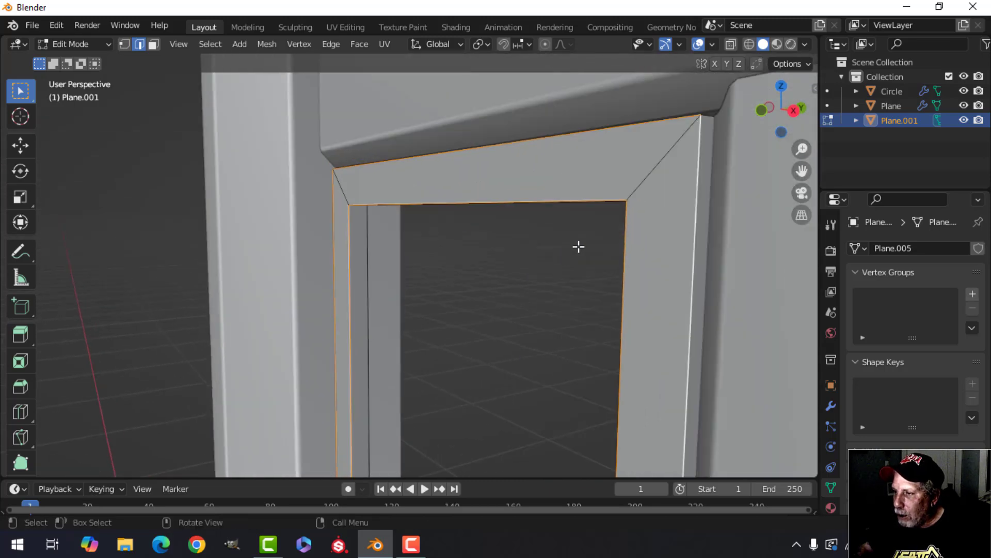
scroll(692, 227, "down", 3)
middle_click_drag(692, 227, 627, 282, "shift")
scroll(634, 295, "up", 2)
key("ctrl+b")
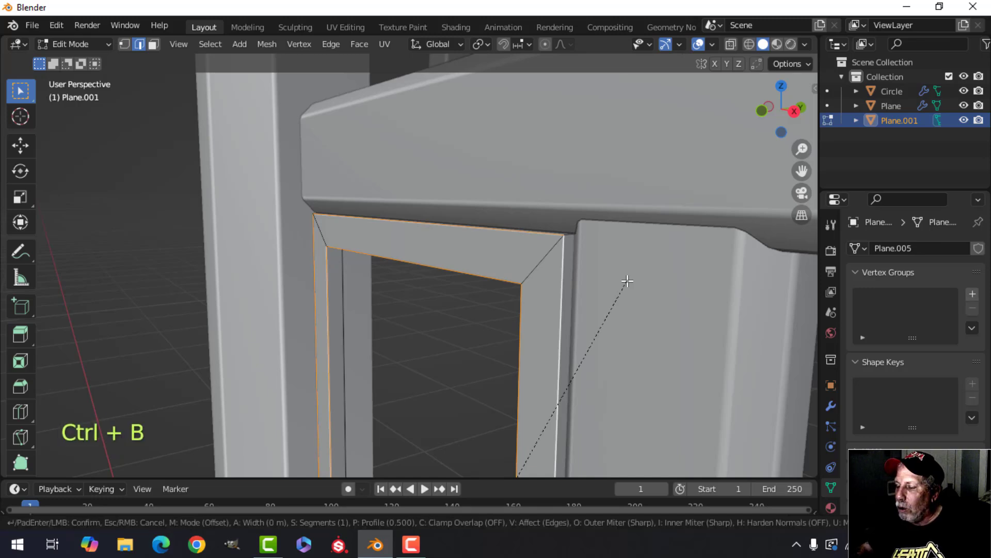
key("shift")
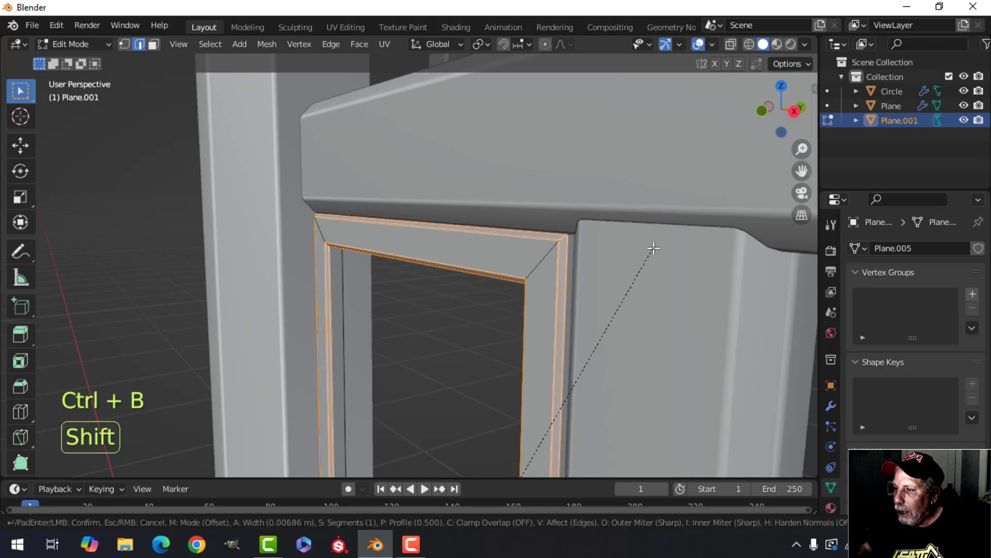
left_click(654, 245, "shift")
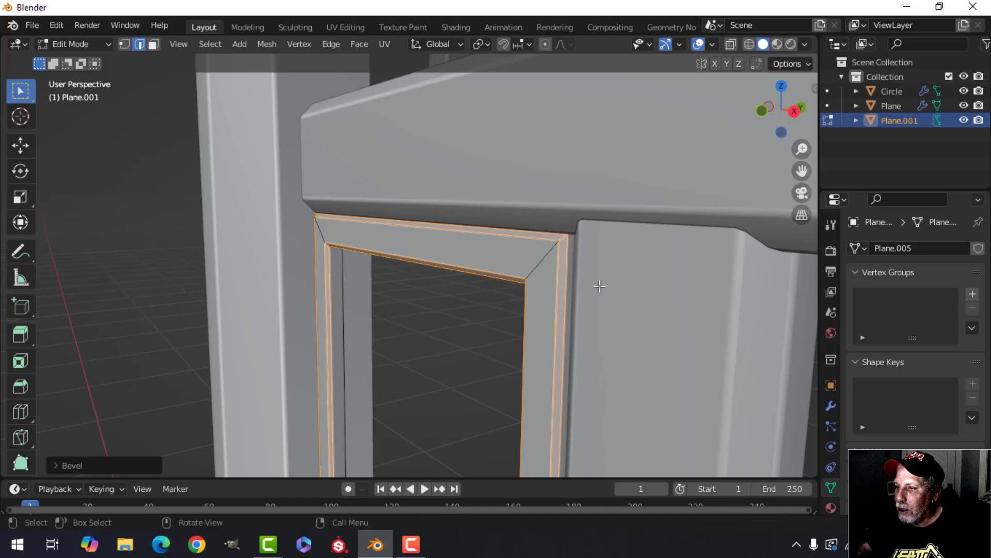
scroll(540, 316, "down", 2)
key("Tab")
Examine the bevelled front edges of the sash frame from several angles
middle_click_drag(501, 311, 529, 316)
scroll(535, 299, "down", 4)
key("alt+a")
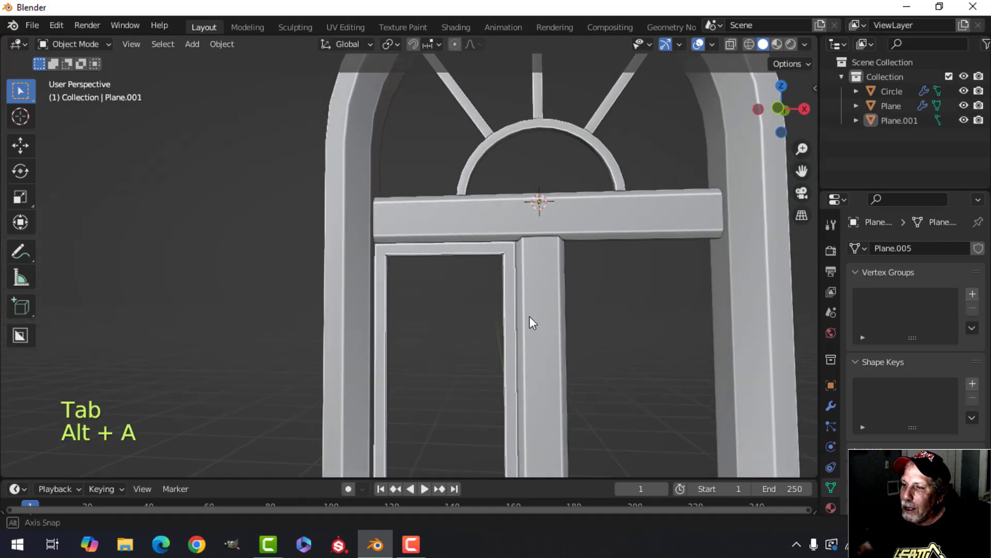
scroll(415, 261, "up", 5)
middle_click_drag(415, 261, 378, 250)
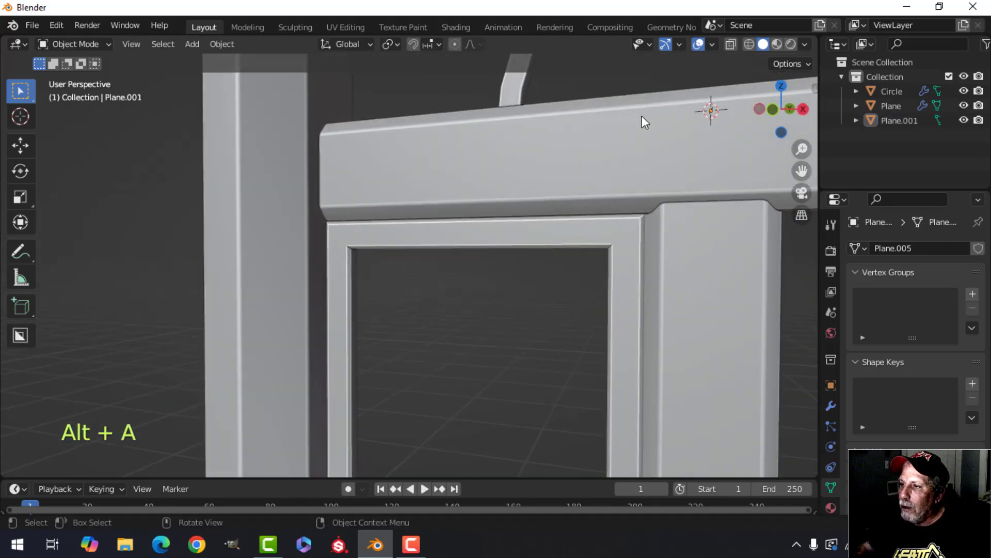
scroll(297, 222, "down", 3)
middle_click_drag(298, 222, 385, 197)
scroll(368, 264, "up", 3)
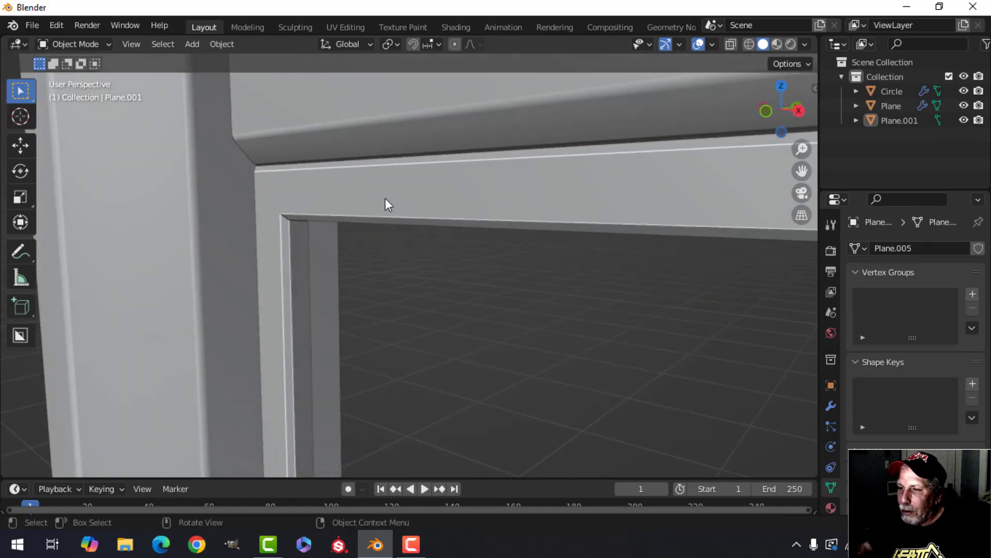
Select the edge loops along the sash frame's bevelled front edges, give them a small second bevel and return to Object Mode
left_click(385, 198)
key("Tab")
key("alt+a")
left_click(343, 200, "alt+shift")
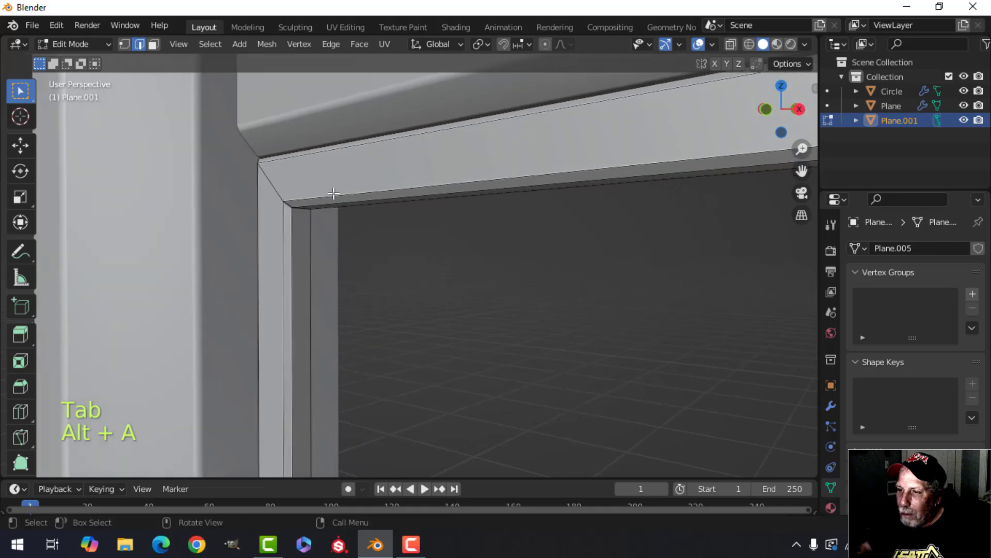
left_click(321, 204, "alt+shift")
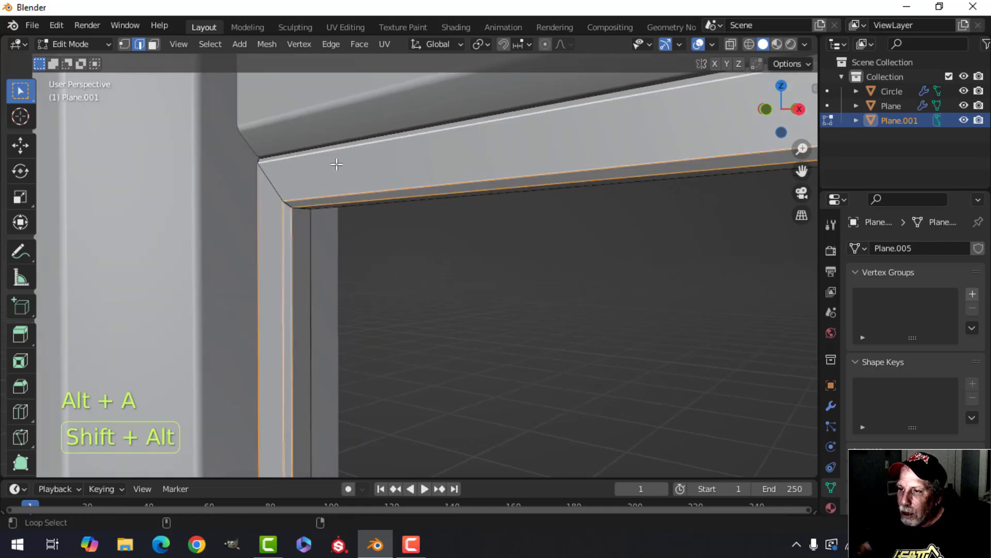
middle_click_drag(349, 235, 360, 184)
left_click(359, 203, "alt+shift")
scroll(414, 232, "up", 4)
scroll(295, 186, "down", 2)
scroll(288, 195, "up", 2)
middle_click_drag(294, 186, 358, 210, "shift")
scroll(349, 207, "up", 1)
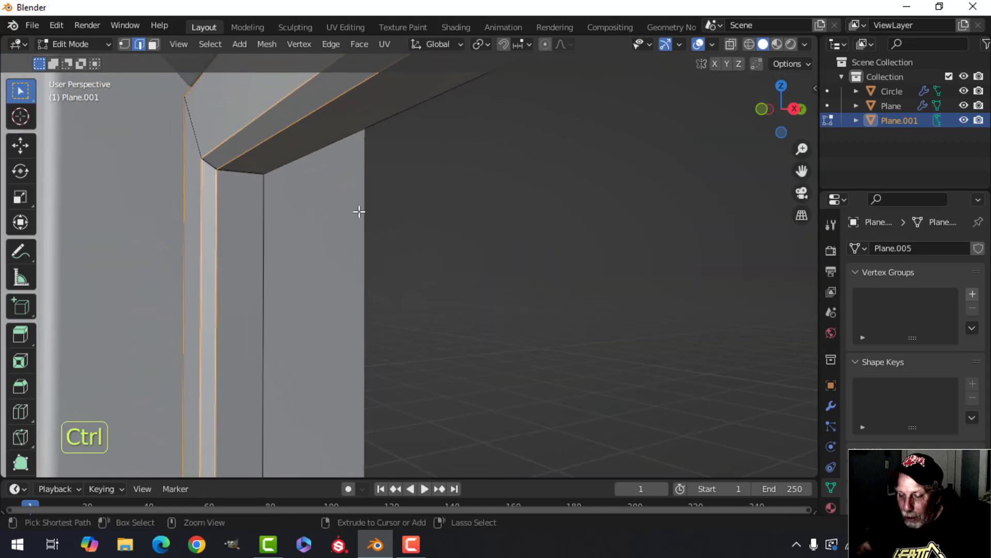
key("ctrl+b")
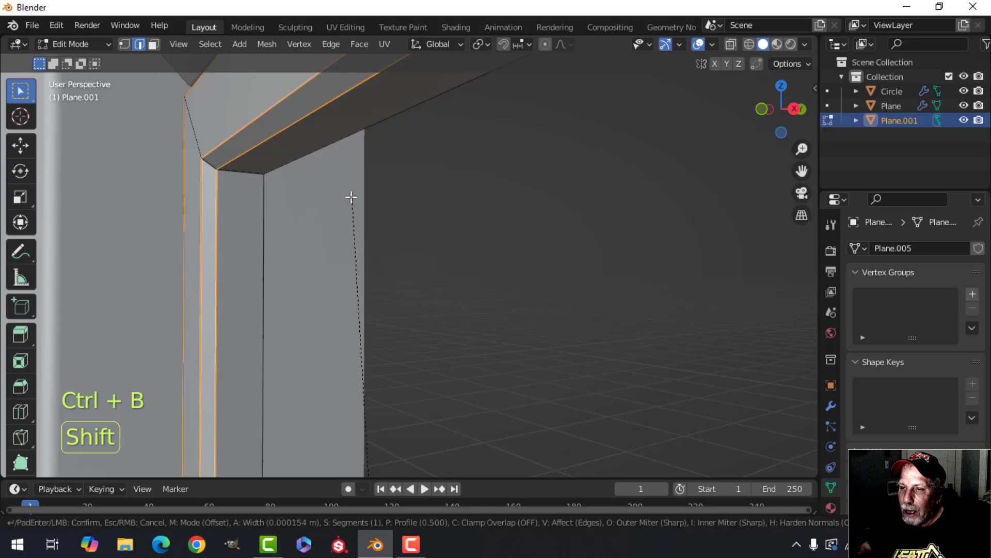
left_click(333, 136)
scroll(334, 137, "down", 3)
key("Tab")
key("alt+a")
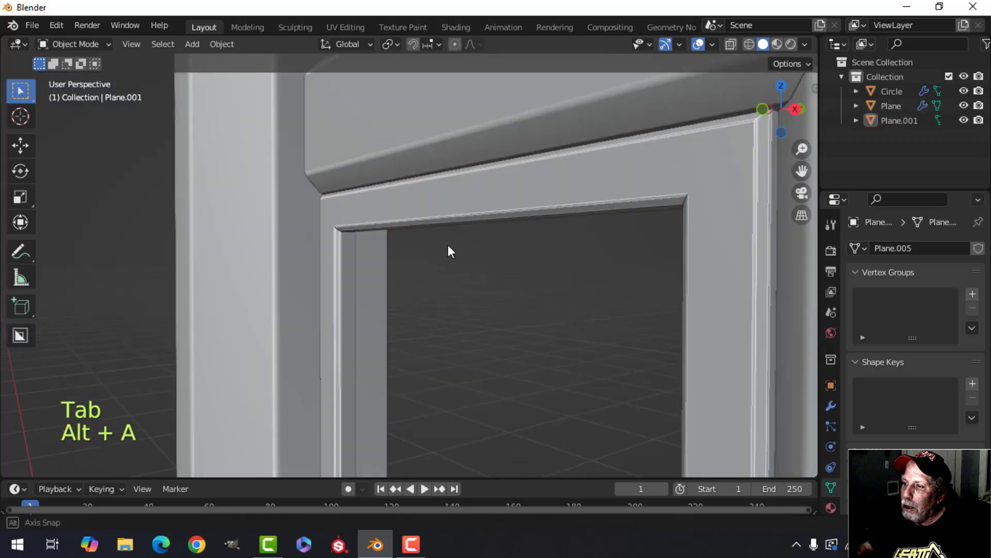
Examine the sash frame's softened edges up close and its fit in the lower opening from the front
scroll(454, 251, "up", 2)
scroll(466, 252, "down", 2)
middle_click_drag(467, 253, 418, 210, "shift")
scroll(441, 218, "up", 2)
scroll(434, 222, "down", 3)
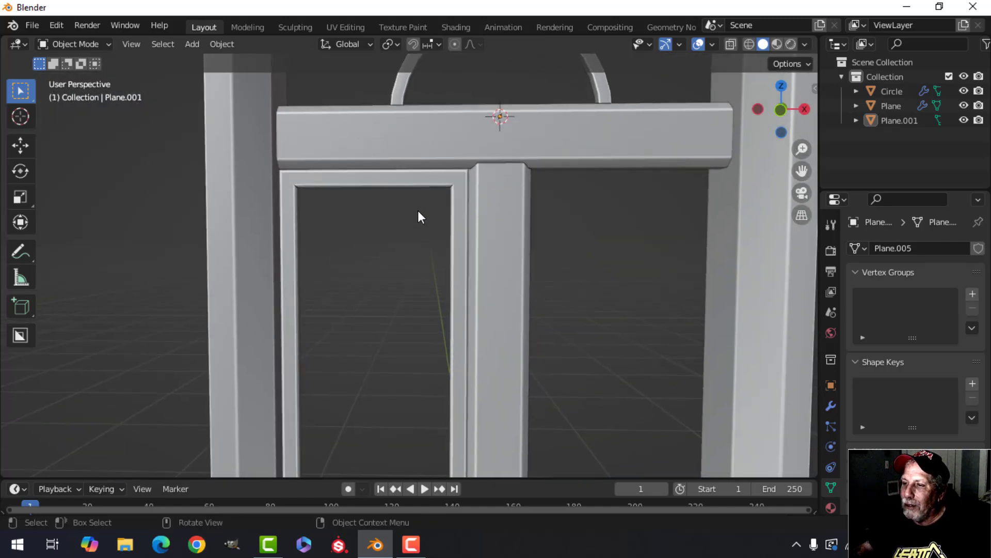
scroll(408, 227, "down", 2)
middle_click_drag(397, 259, 395, 194, "shift")
mouse_move(405, 238)
middle_mouse_down("shift")
mouse_move(402, 187)
mouse_move(408, 252)
mouse_move(354, 268)
mouse_move(383, 266)
mouse_move(416, 197)
middle_mouse_up("shift")
key("KP_1")
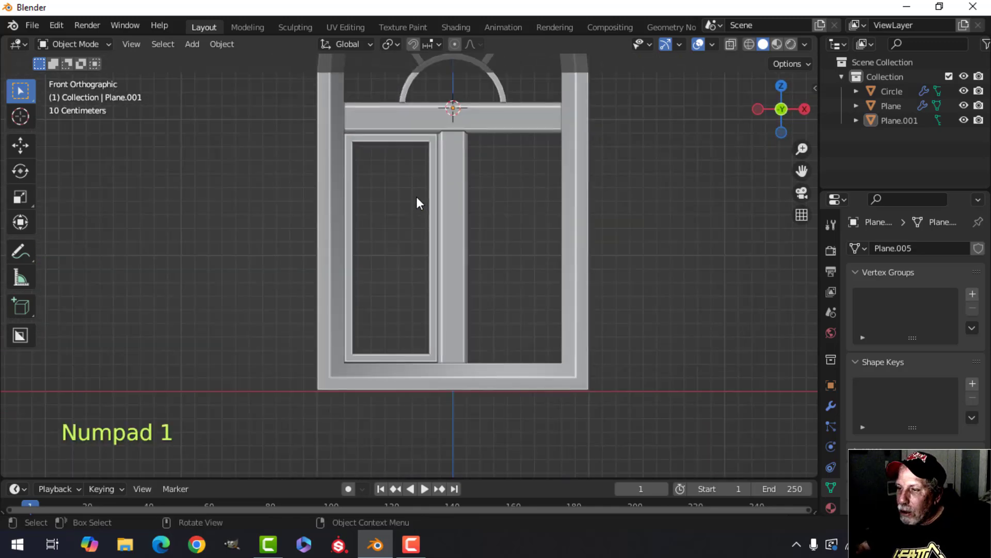
scroll(433, 183, "up", 4)
scroll(434, 184, "down", 3)
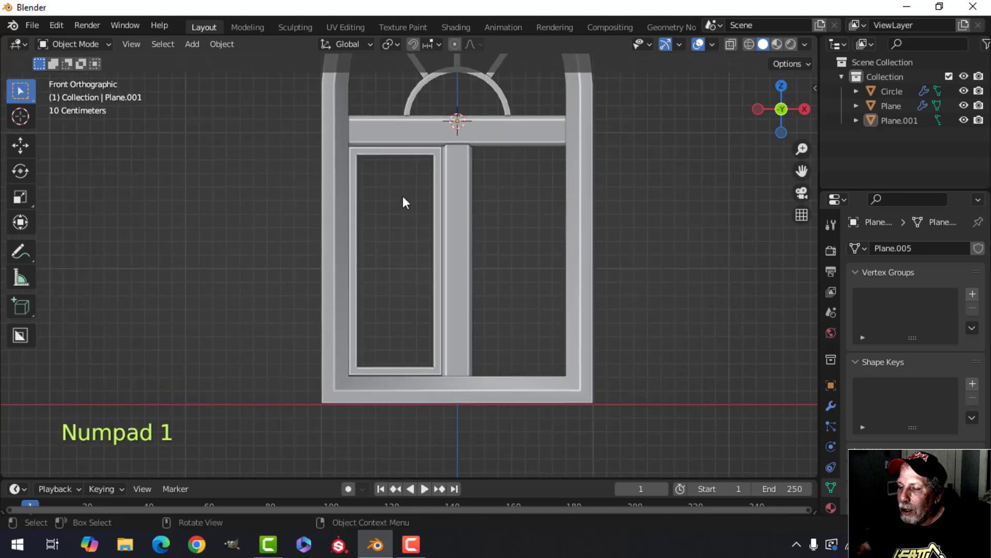
scroll(405, 206, "up", 3)
middle_click_drag(406, 215, 430, 228, "shift")
Select all of the sash frame's geometry, snap the 3D cursor to its center and return to Object Mode
left_click(467, 177)
key("Tab")
scroll(429, 222, "down", 3)
key("alt+a")
scroll(423, 227, "down", 4)
key("a")
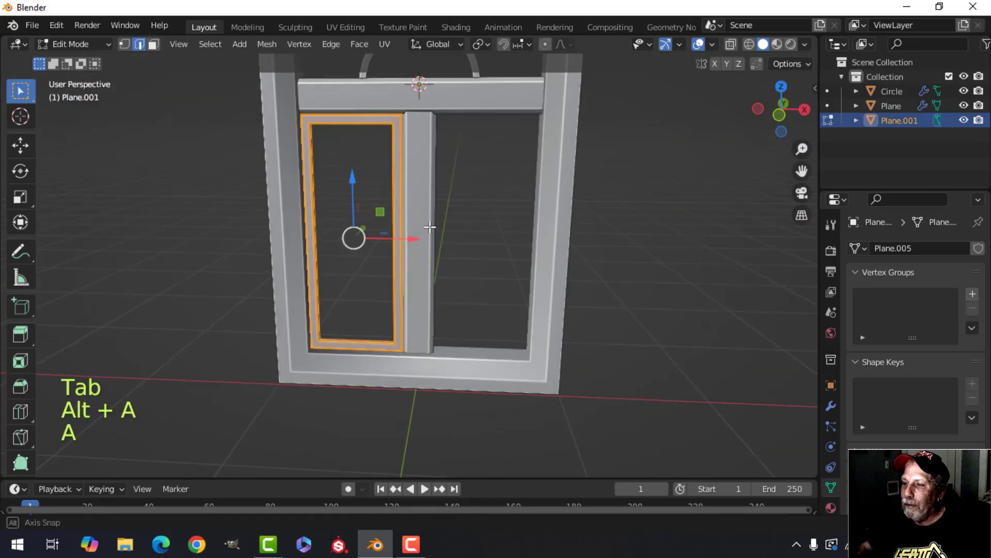
key("KP_1")
key("alt+a")
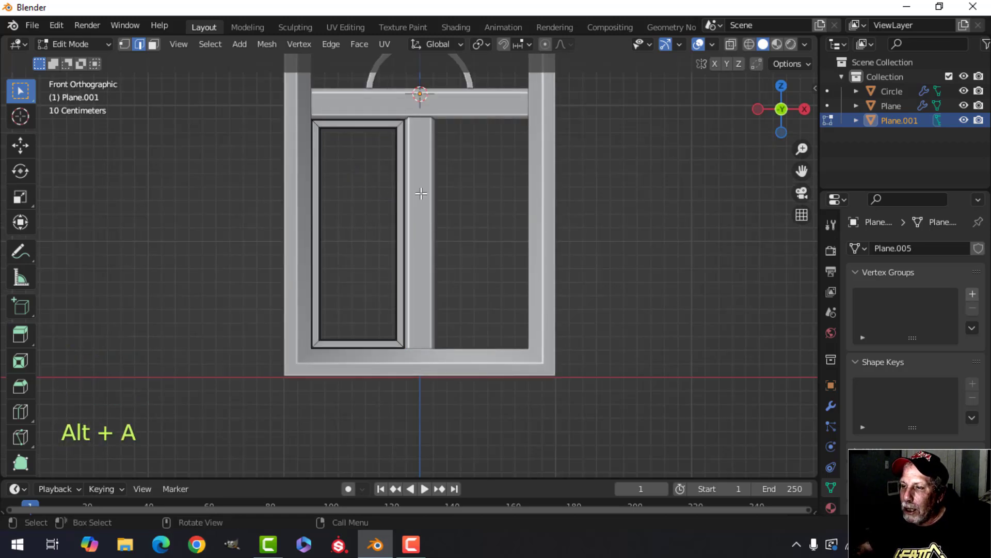
key("a")
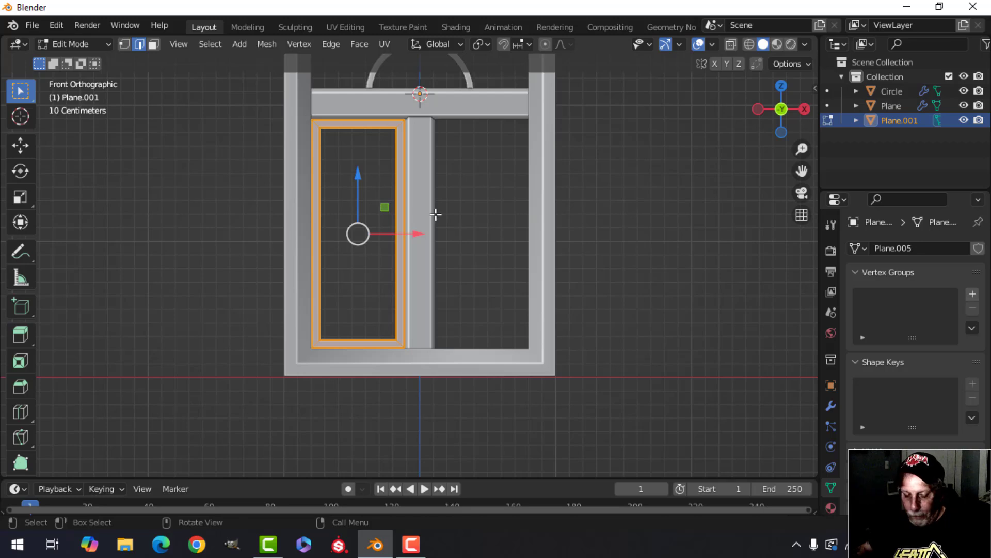
key("shift+s")
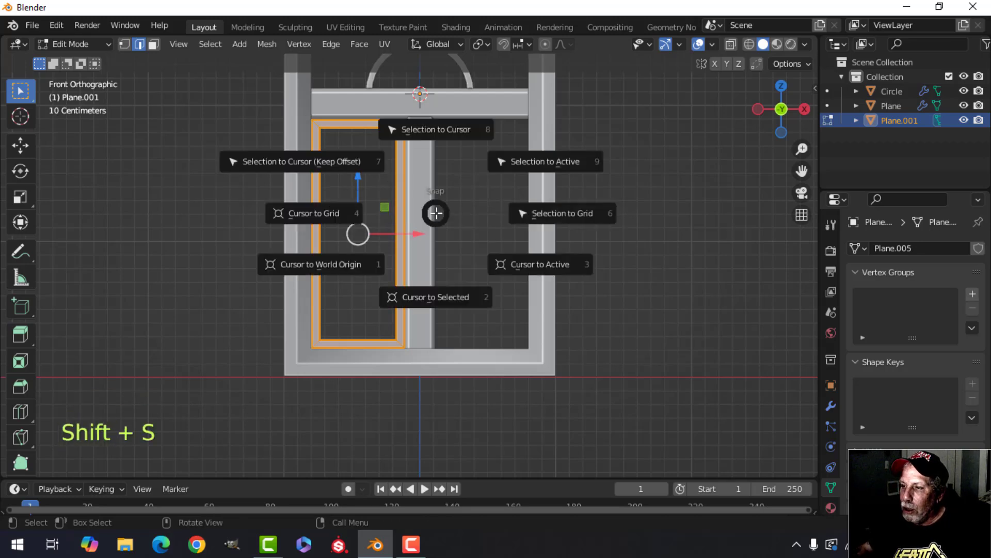
left_click(430, 295)
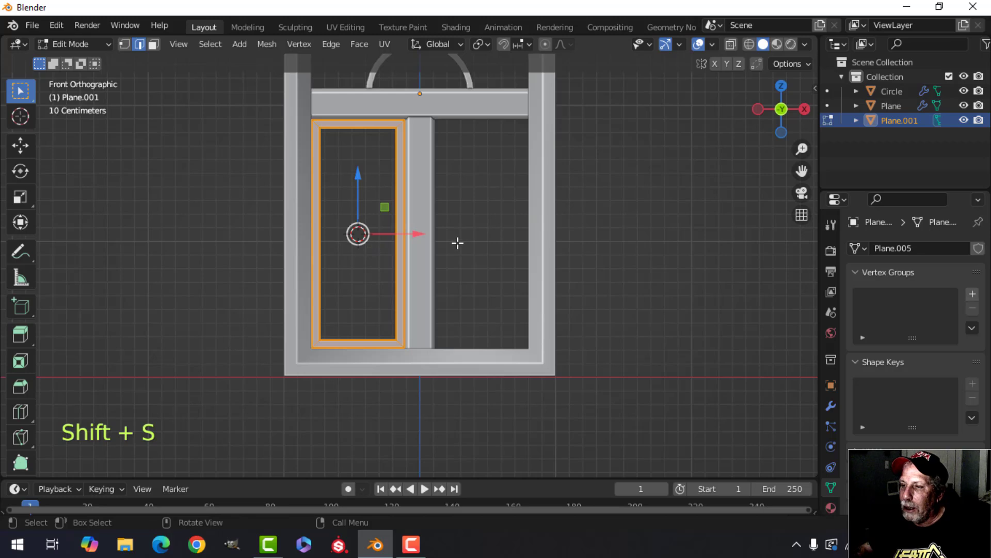
key("Tab")
key("alt+a")
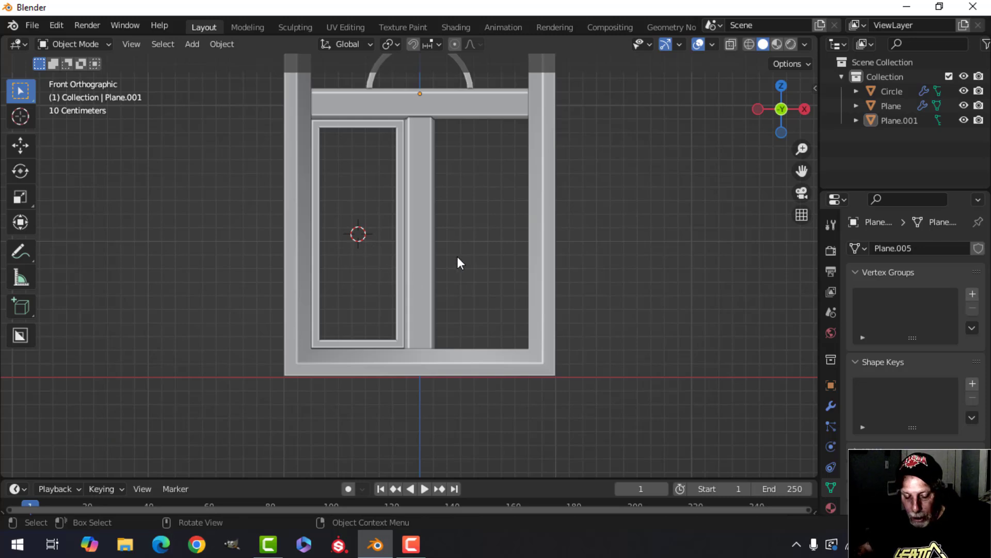
Add a plane mesh at the 3D cursor and rotate its geometry 90 degrees about the X axis
key("shift+a")
mouse_move(398, 217)
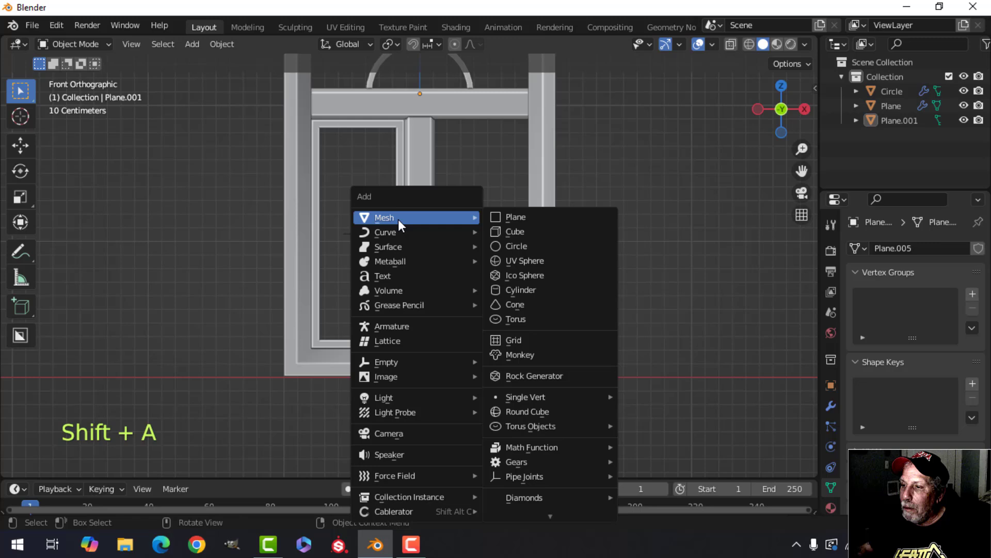
left_click(499, 219)
key("Tab")
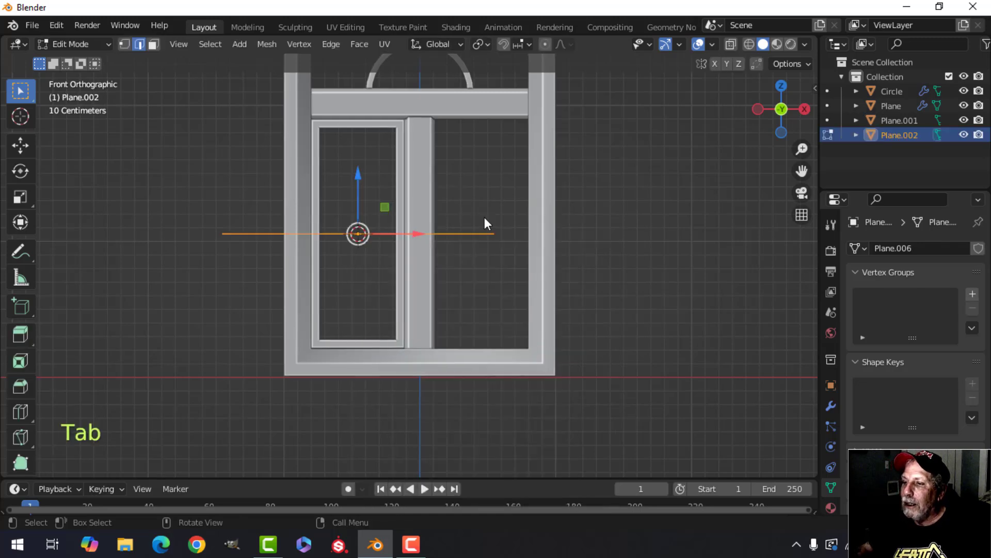
key("r")
key("x")
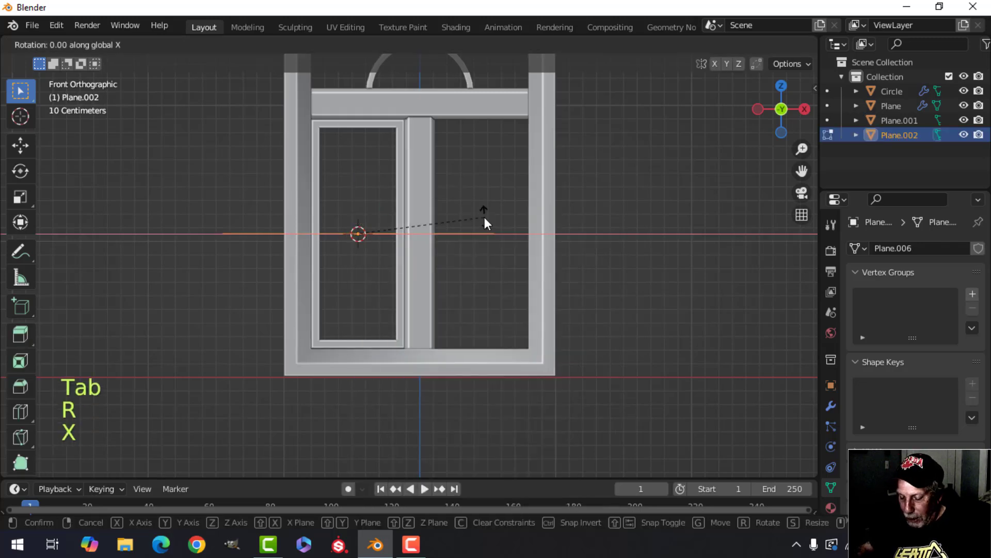
key("9")
key("0")
left_click(485, 217)
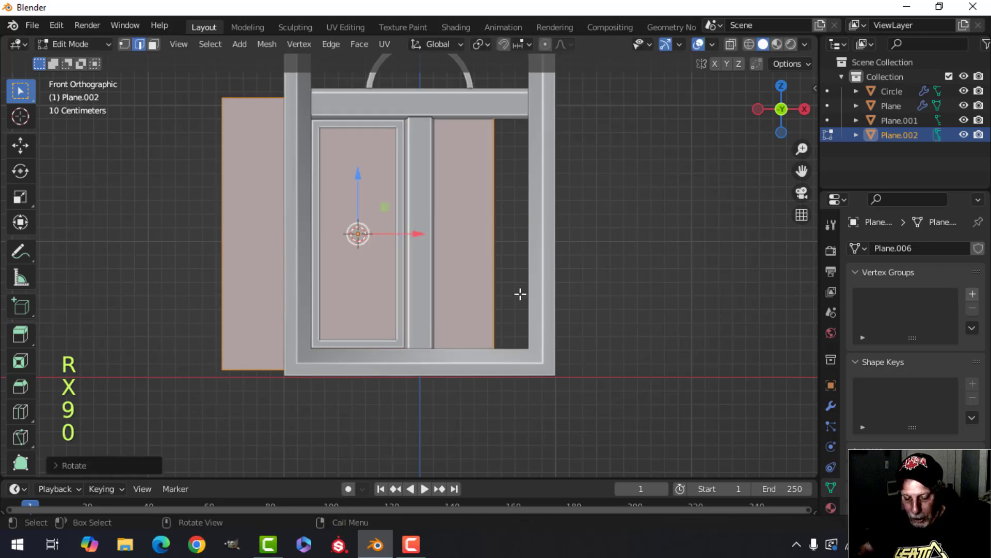
Scale the plane along Z into a thin horizontal strip and raise it to the upper part of the sash opening
key("s")
key("z")
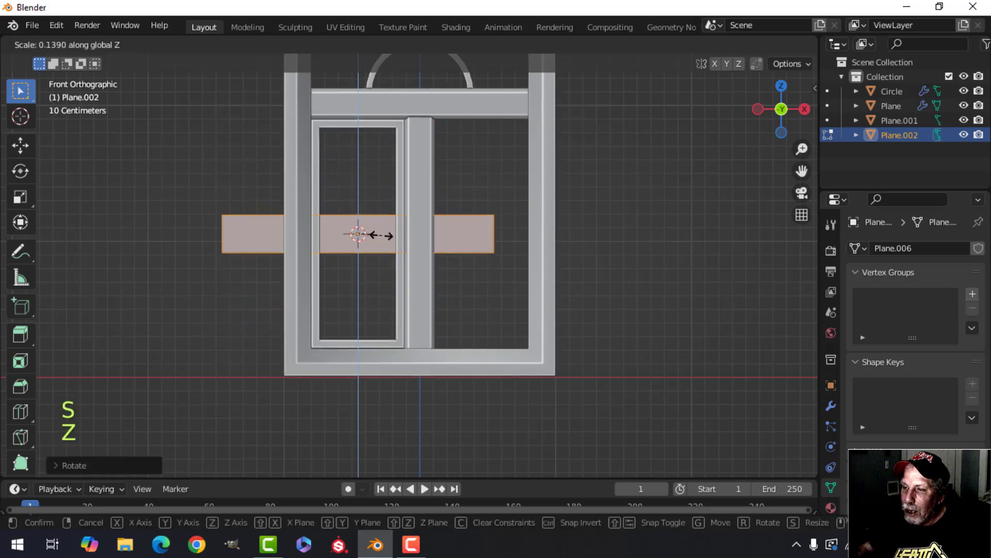
left_click(358, 234)
left_click_drag(358, 182, 359, 111)
scroll(416, 167, "up", 2)
middle_click_drag(416, 167, 423, 270, "shift")
scroll(398, 251, "up", 2)
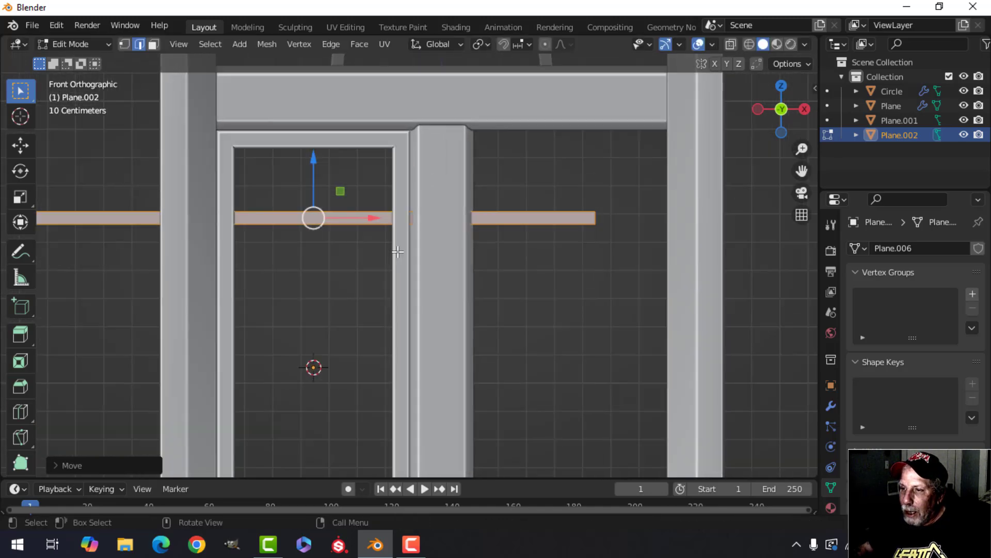
key("s")
key("z")
left_click(442, 248)
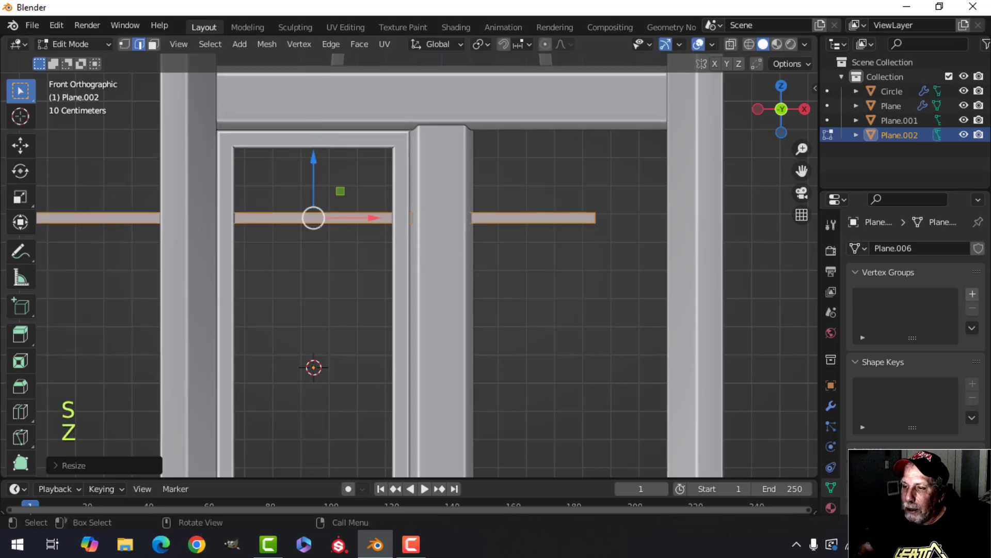
scroll(461, 258, "down", 3)
key("alt+a")
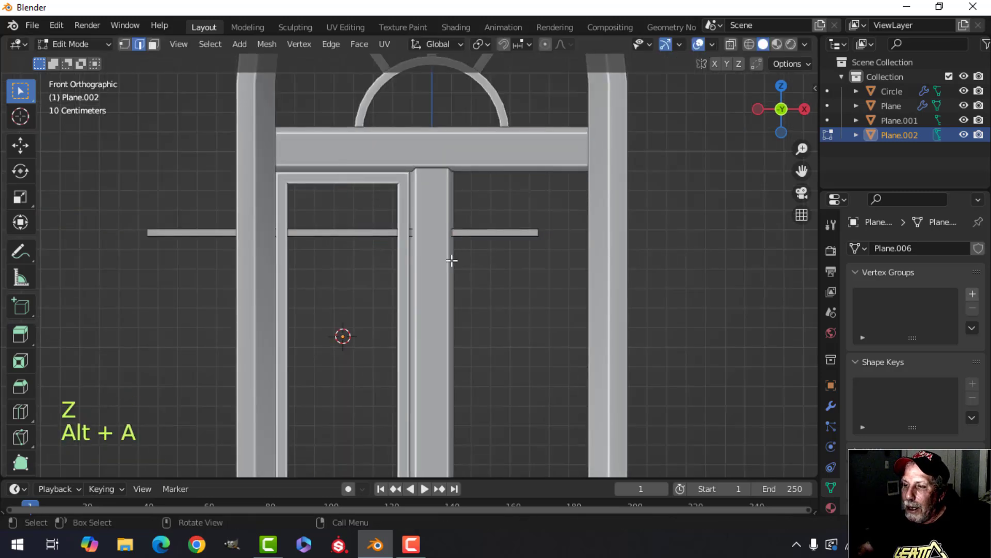
Scale the strip along X to about 0.3 so that it spans the sash opening
key("a")
key("s")
key("x")
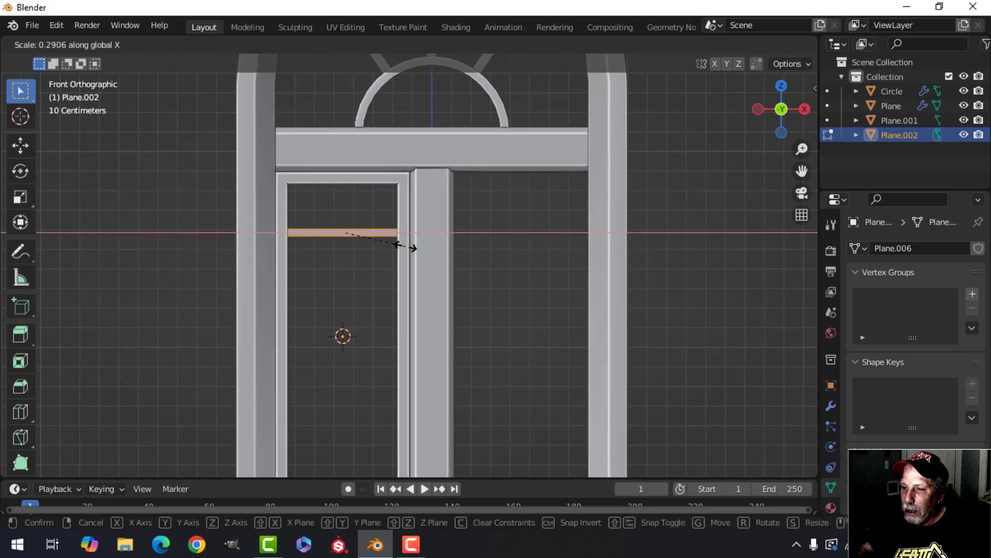
left_click(410, 246)
Extrude the strip backward about 0.016 m, delete its back face and return to Object Mode
middle_click_drag(398, 239, 455, 265)
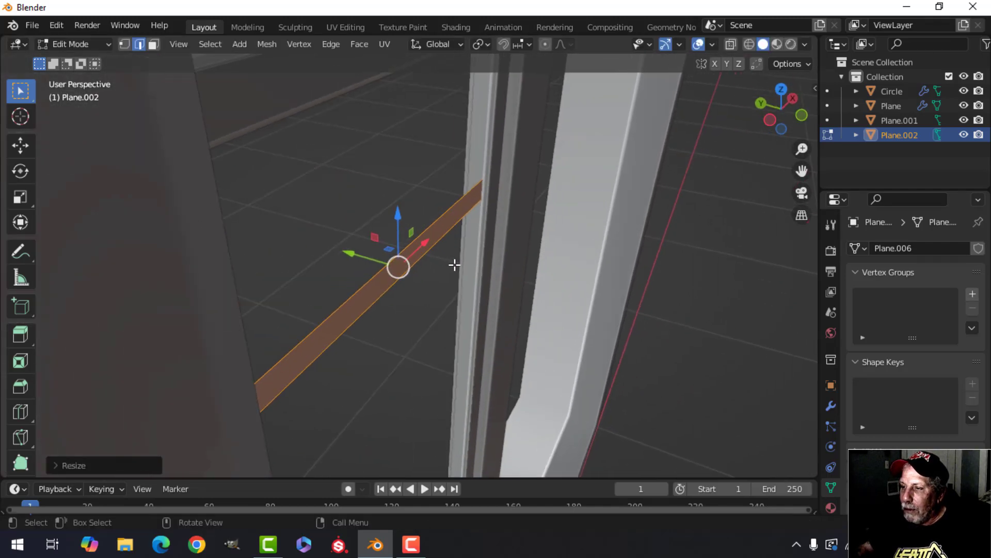
key("e")
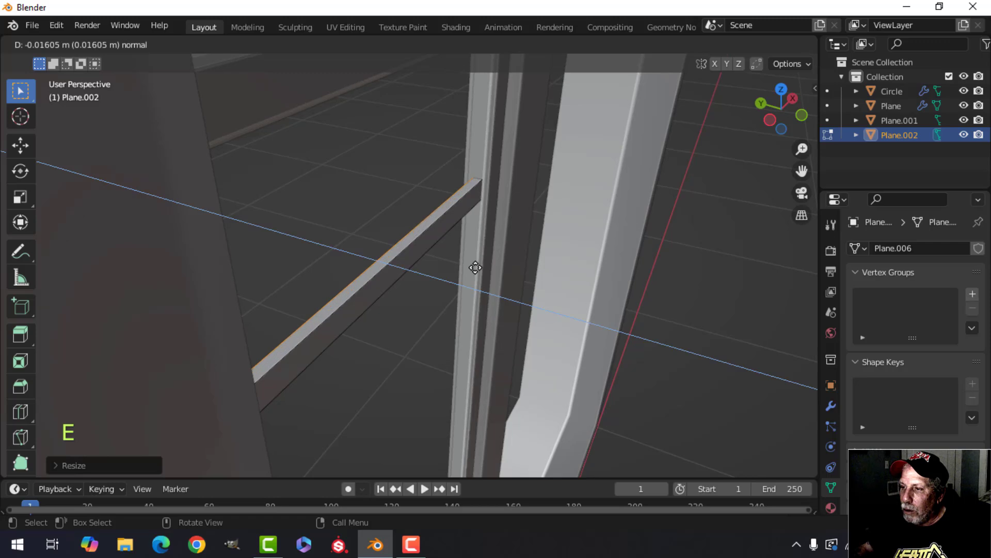
left_click(473, 266)
middle_click_drag(472, 266, 486, 191)
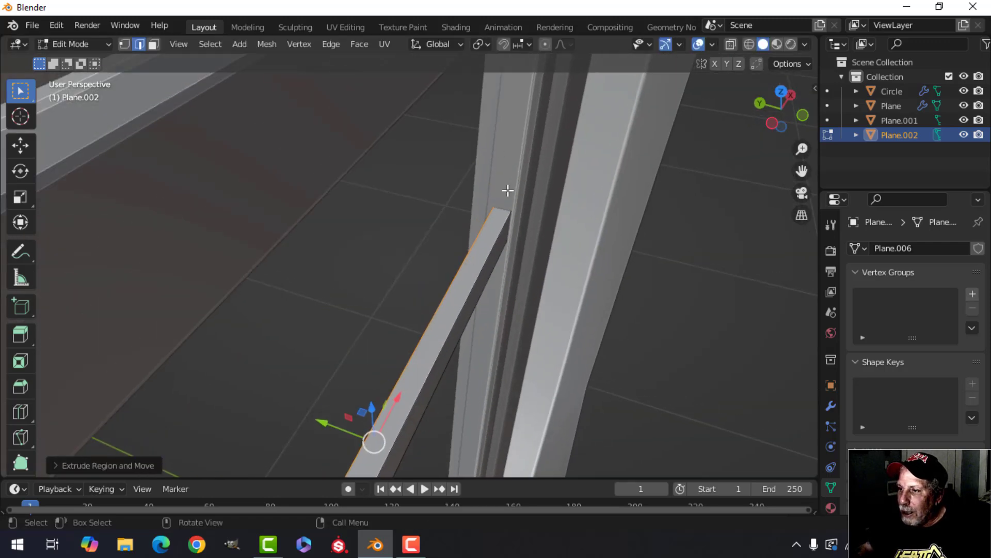
key("x")
left_click(541, 256)
mouse_move(540, 257)
middle_mouse_down()
mouse_move(499, 258)
mouse_move(376, 212)
mouse_move(510, 241)
mouse_move(451, 245)
mouse_move(529, 250)
middle_mouse_up()
key("Tab")
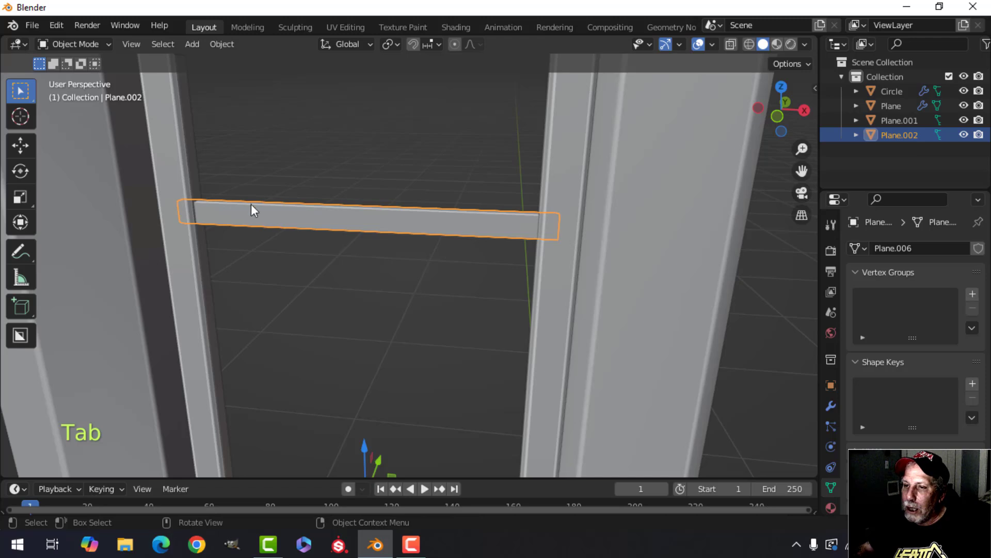
Isolate the bar in local view and delete its two end faces
key("slash")
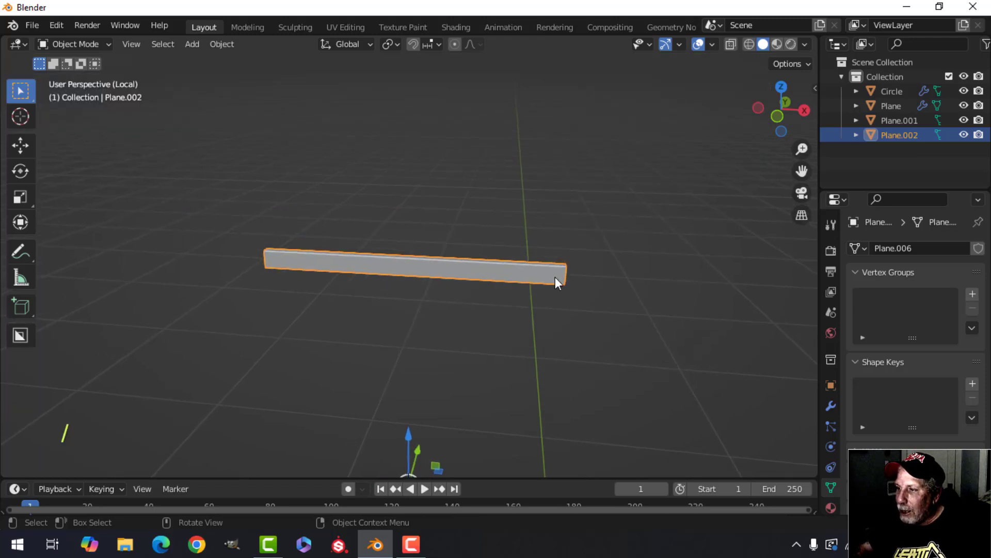
middle_click_drag(558, 281, 443, 279)
key("Tab")
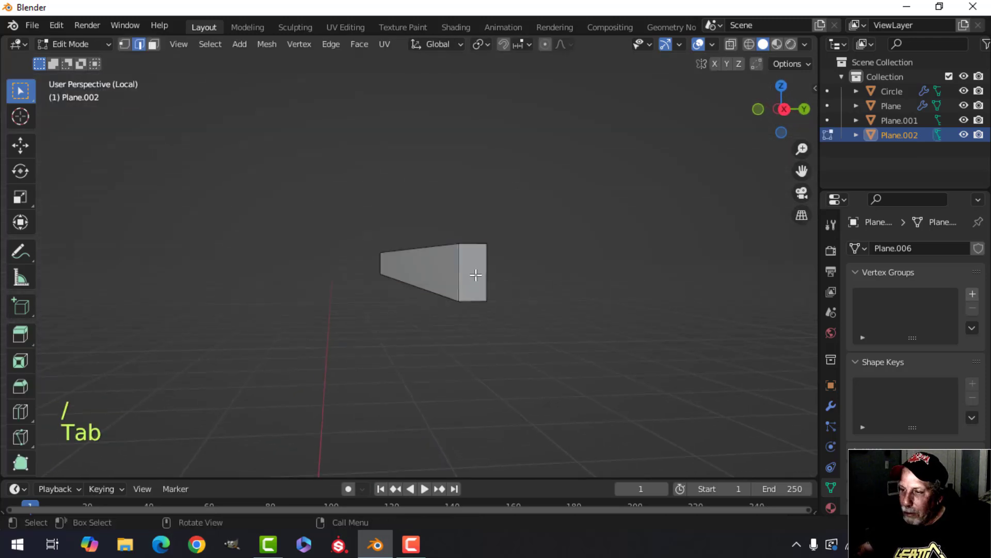
key("3")
left_click(472, 274)
middle_click_drag(392, 289, 333, 309)
left_click(307, 278, "shift")
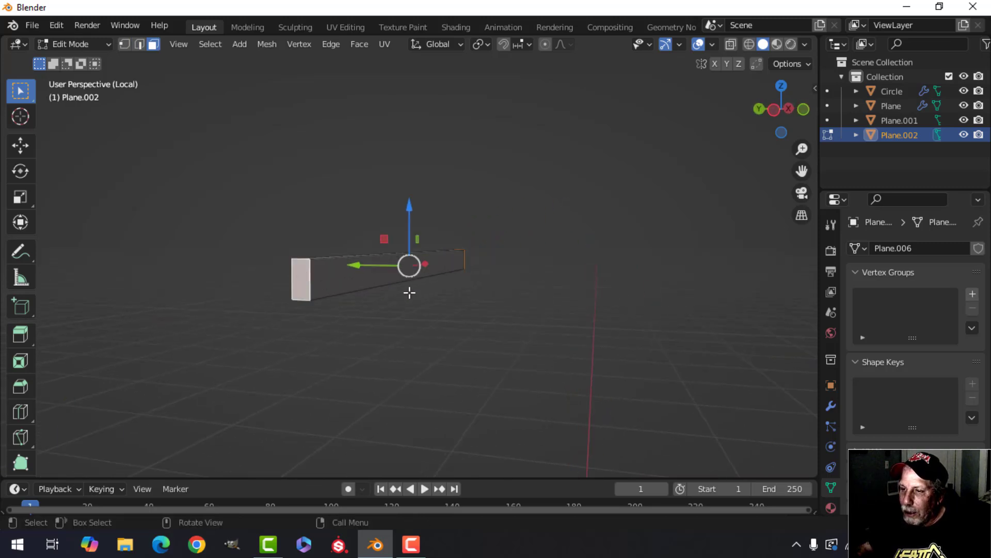
middle_click_drag(436, 296, 320, 307)
key("x")
left_click(408, 309)
Bevel the bar's two long front edges slightly, then return to Object Mode and leave local view to show the whole window
middle_click_drag(545, 304, 459, 334)
scroll(483, 297, "up", 2)
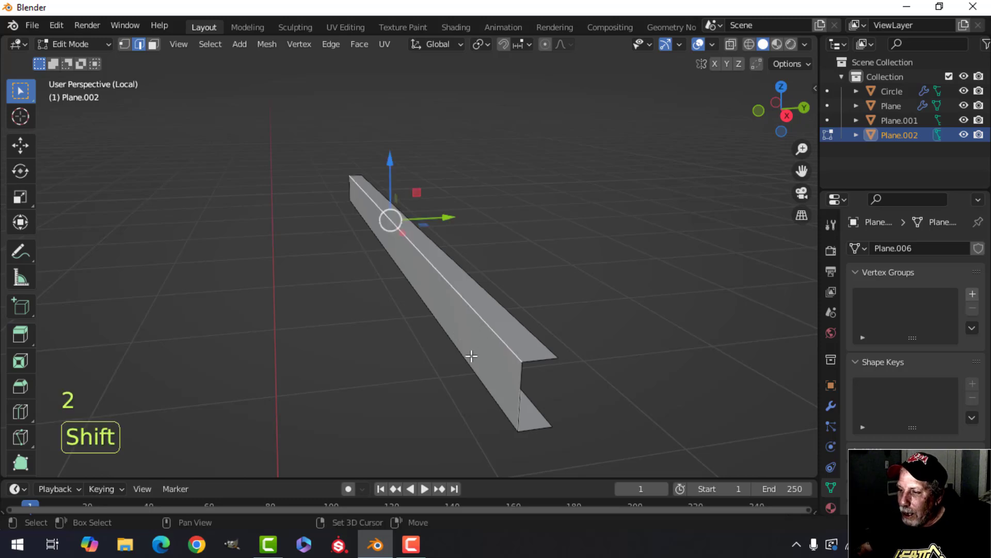
left_click(472, 355, "shift")
middle_click_drag(575, 314, 569, 316)
key("ctrl+b")
key("shift")
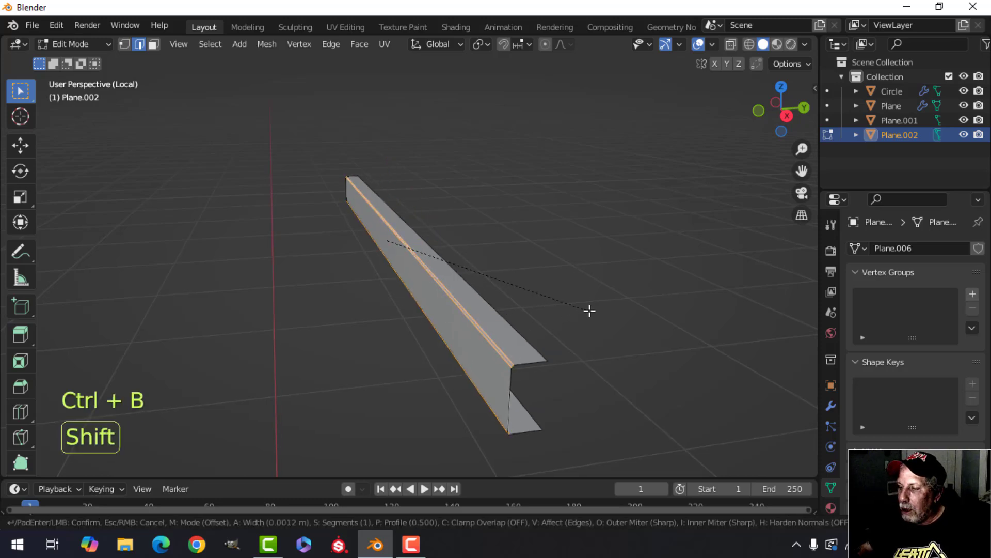
left_click(621, 308)
key("Tab")
middle_click_drag(445, 332, 538, 324)
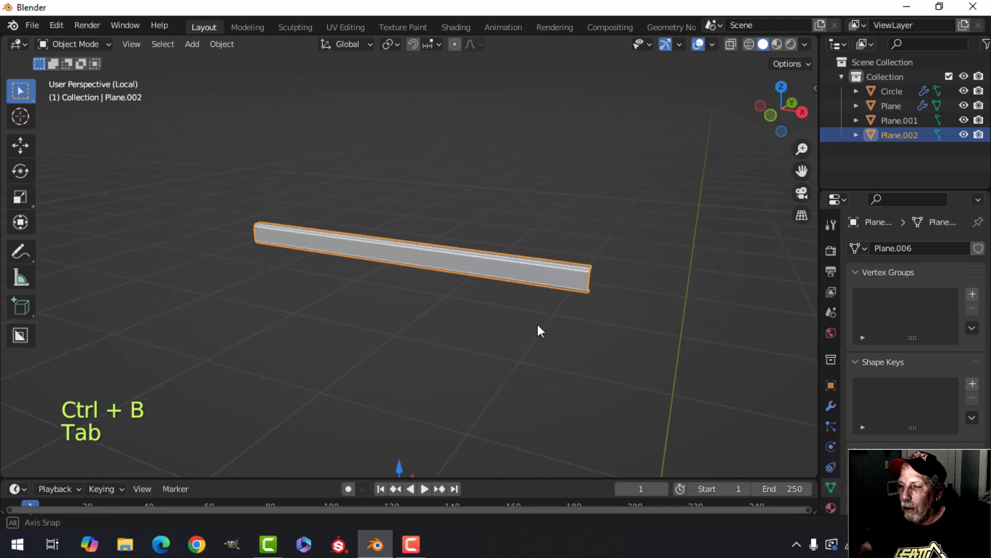
key("alt+a")
key("slash")
scroll(438, 280, "down", 2)
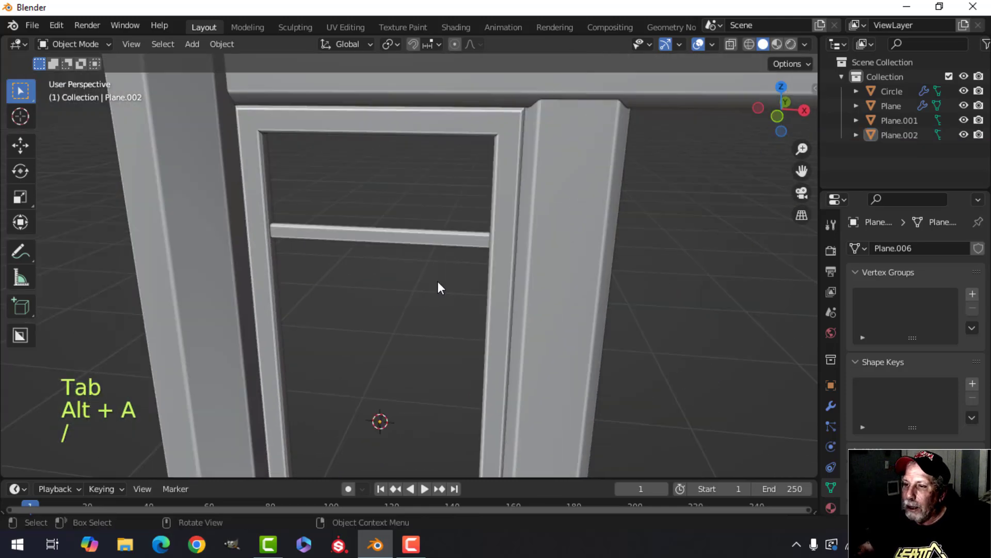
middle_click_drag(438, 281, 431, 237)
scroll(416, 281, "down", 2)
scroll(410, 258, "down", 2)
middle_click_drag(430, 237, 439, 243)
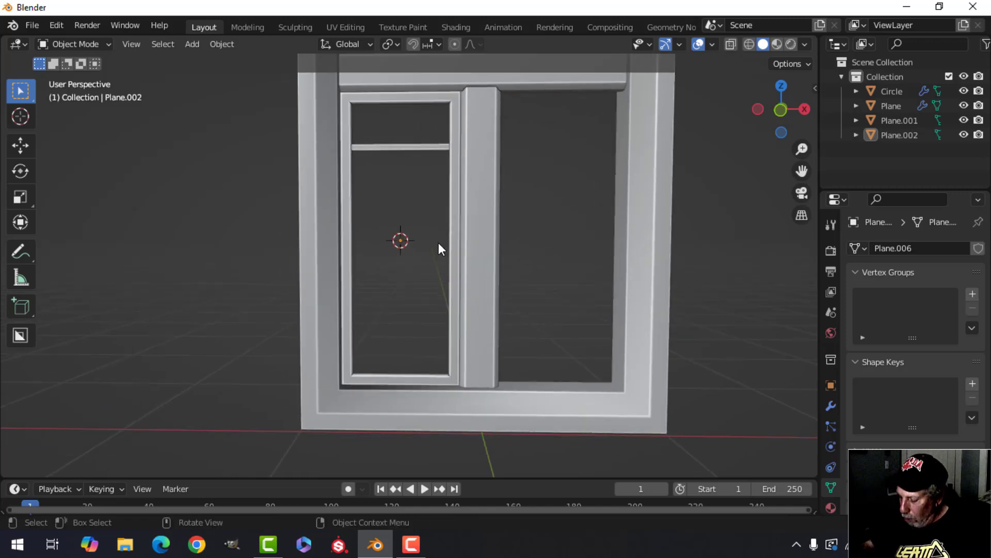
Add a Mirror modifier to the horizontal glazing bar, mirroring it along Z only
key("KP_1")
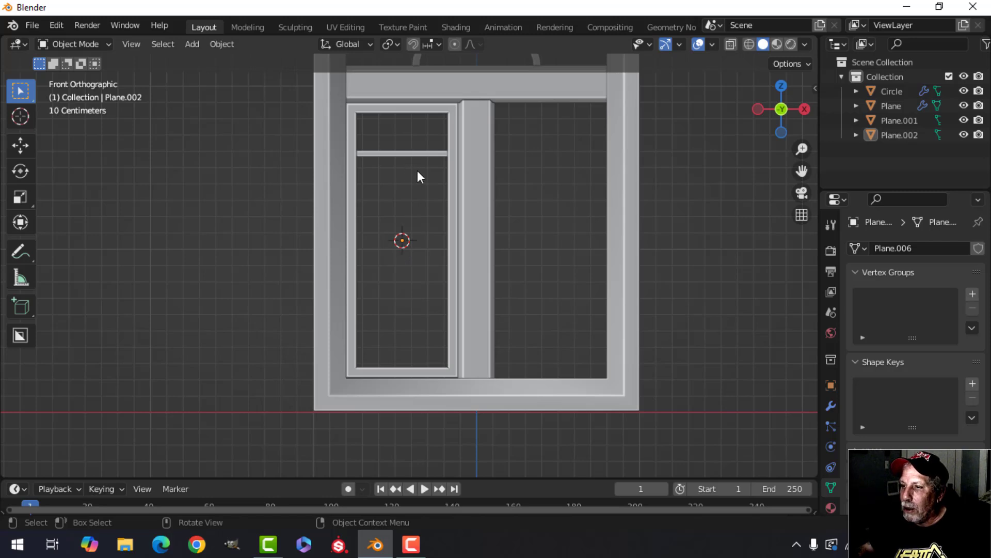
left_click(421, 154)
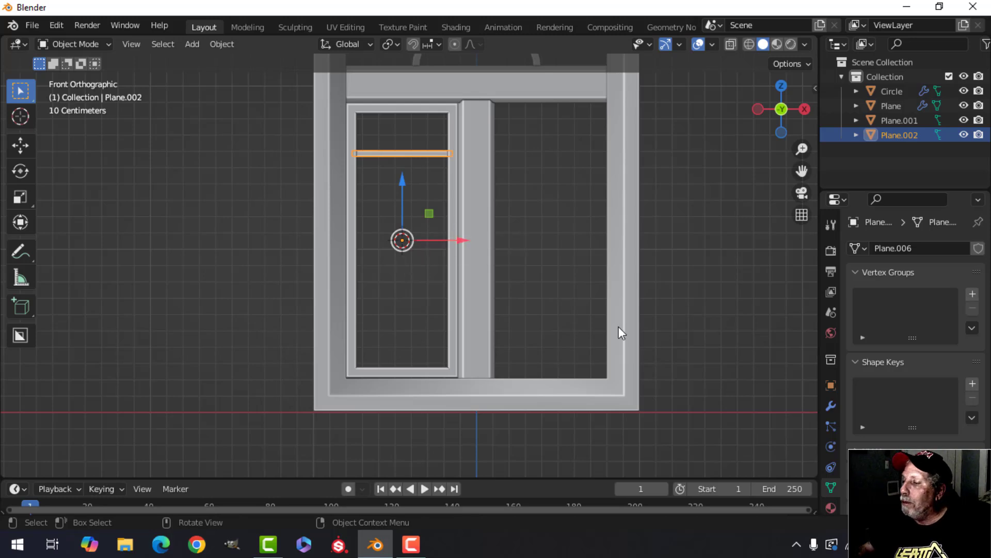
left_click(830, 405)
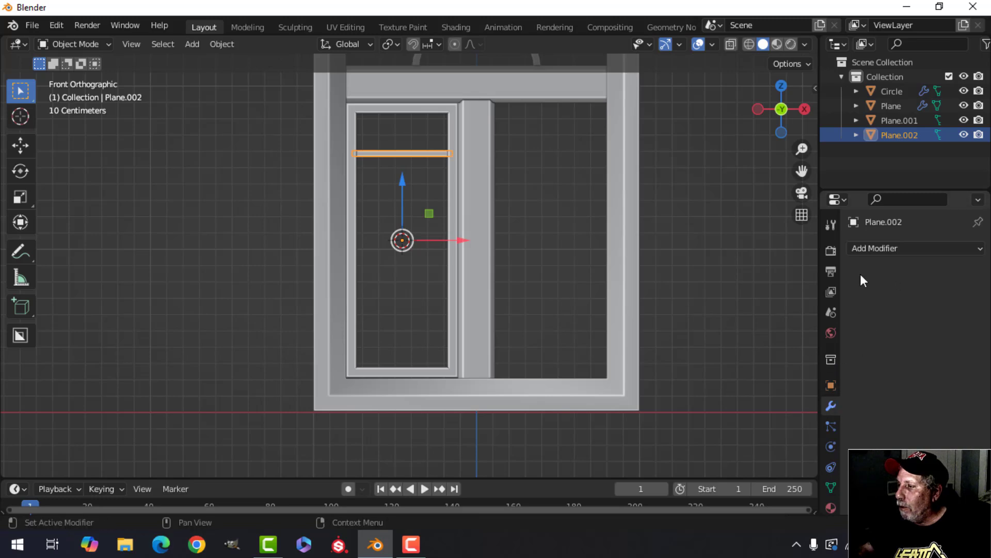
left_click(862, 249)
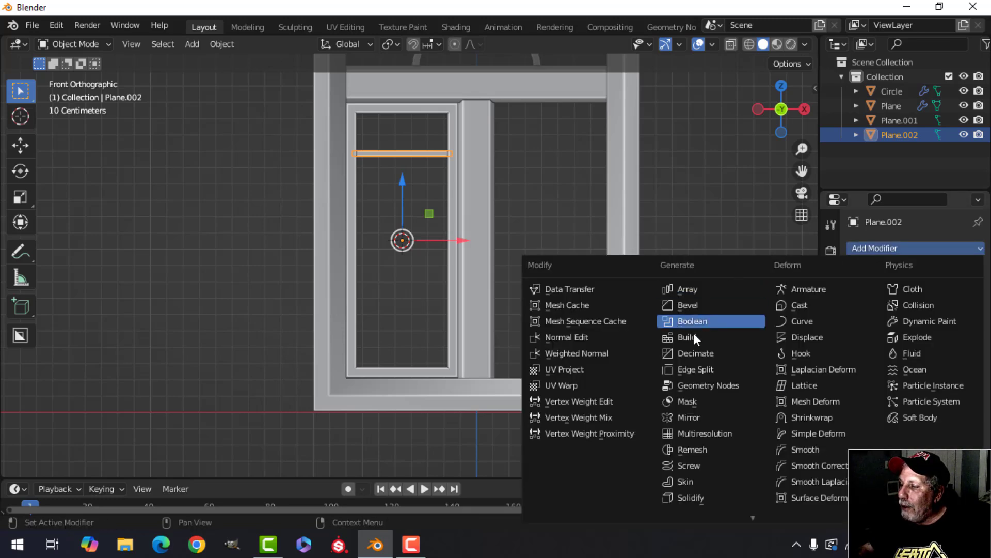
left_click(702, 416)
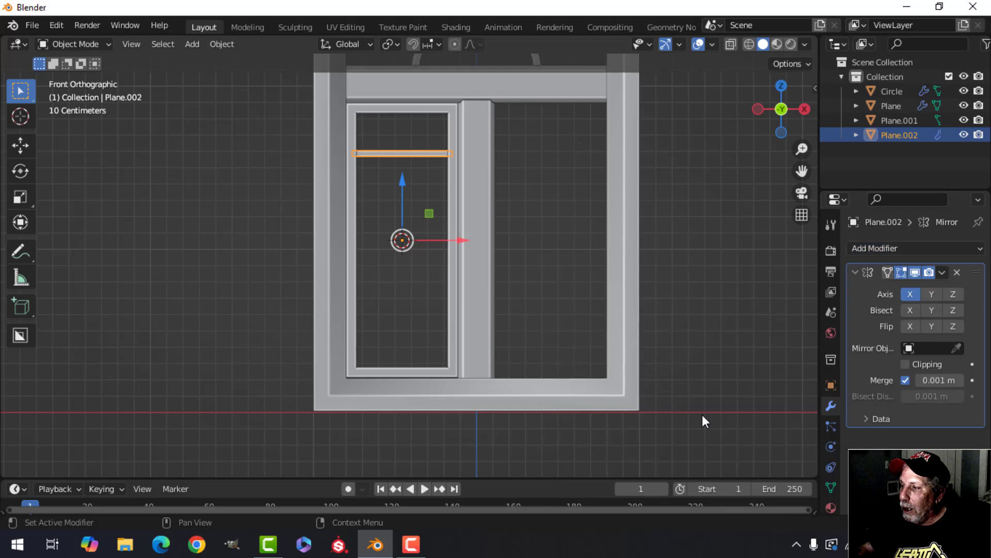
left_click(952, 294)
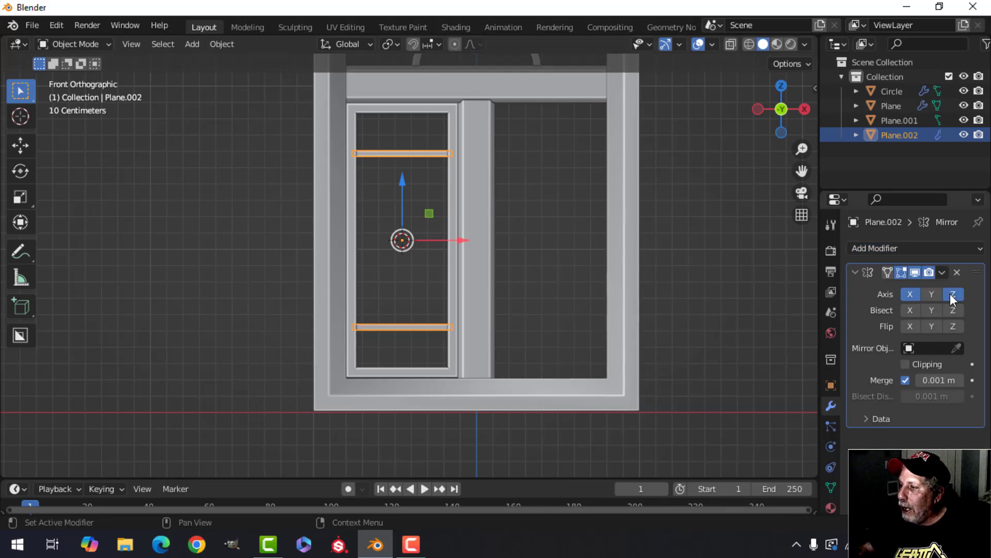
left_click(910, 295)
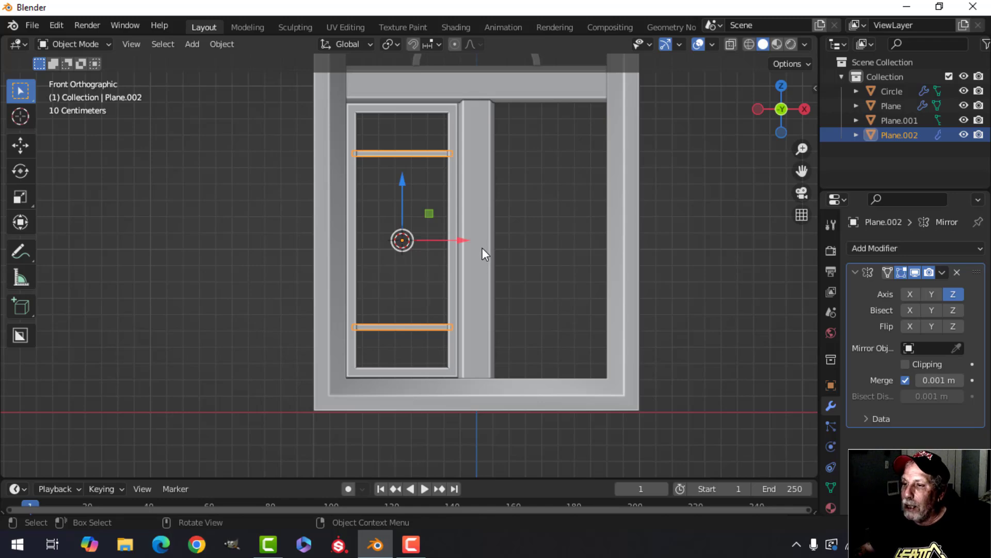
Duplicate the mirrored glazing bars in place and rotate the copy 90 degrees around the Y axis
scroll(482, 246, "down", 1)
scroll(481, 244, "down", 1)
middle_click_drag(481, 243, 464, 227, "shift")
scroll(464, 228, "up", 1)
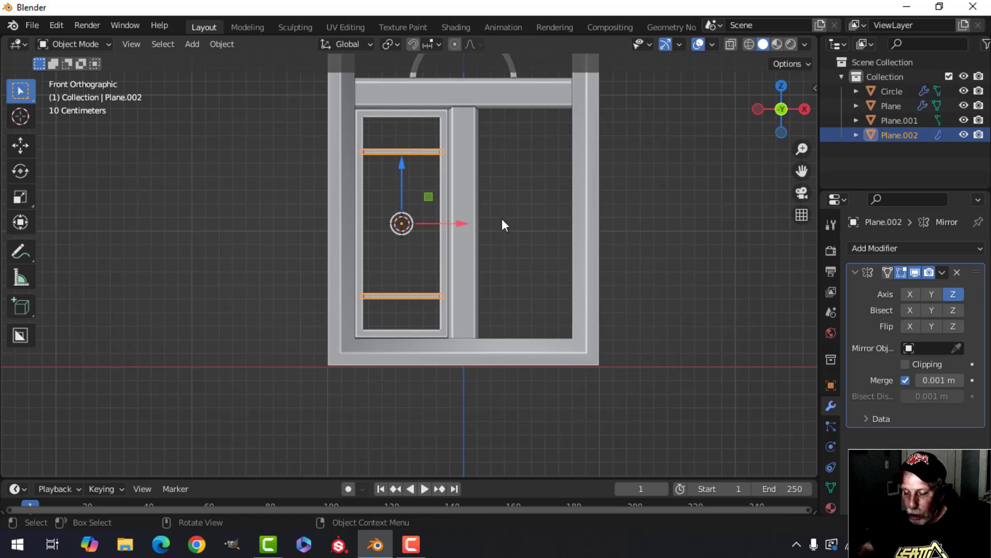
key("shift+d")
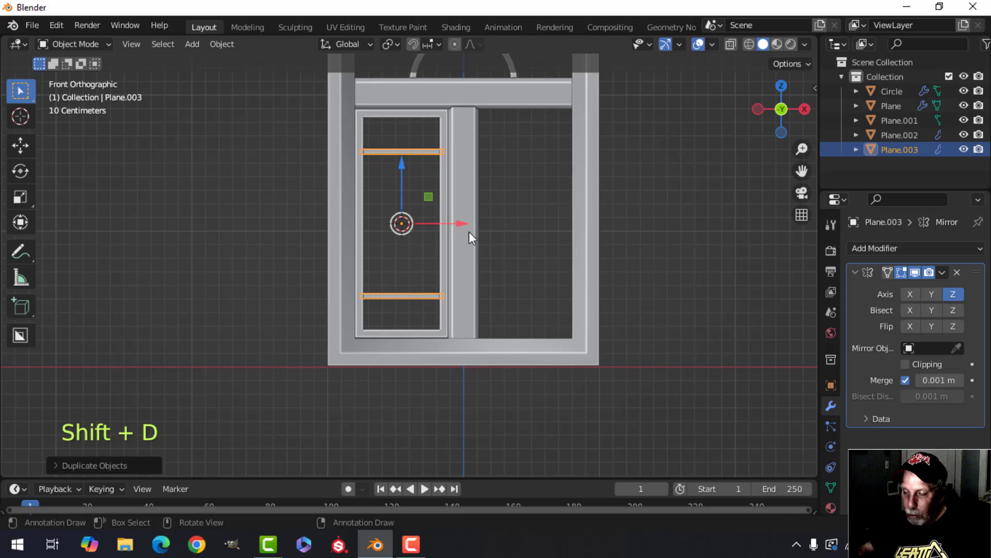
type("r")
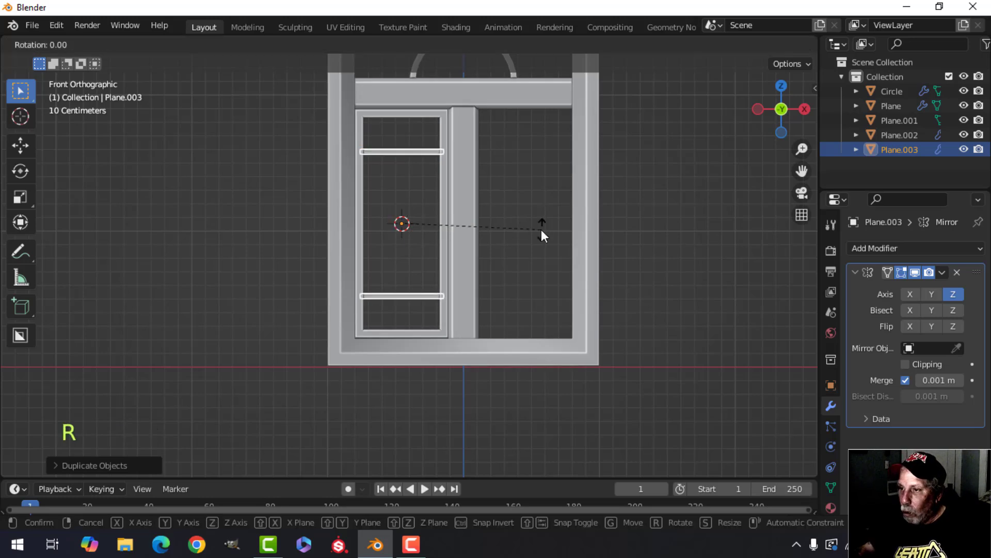
type("y90")
left_click(541, 231)
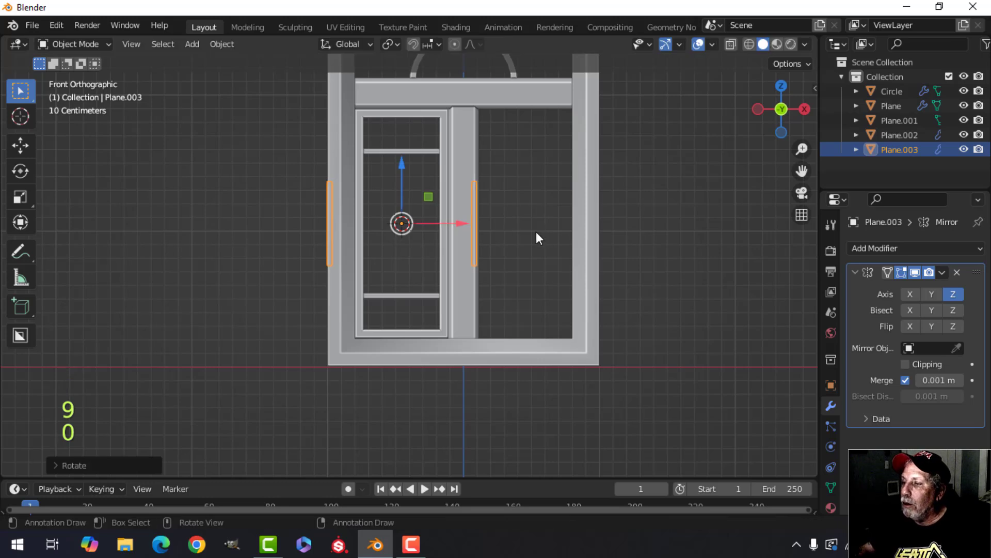
Move the copied bar's mesh inward along X into the sash opening and stretch it along Z to span the opening's height
key("Tab")
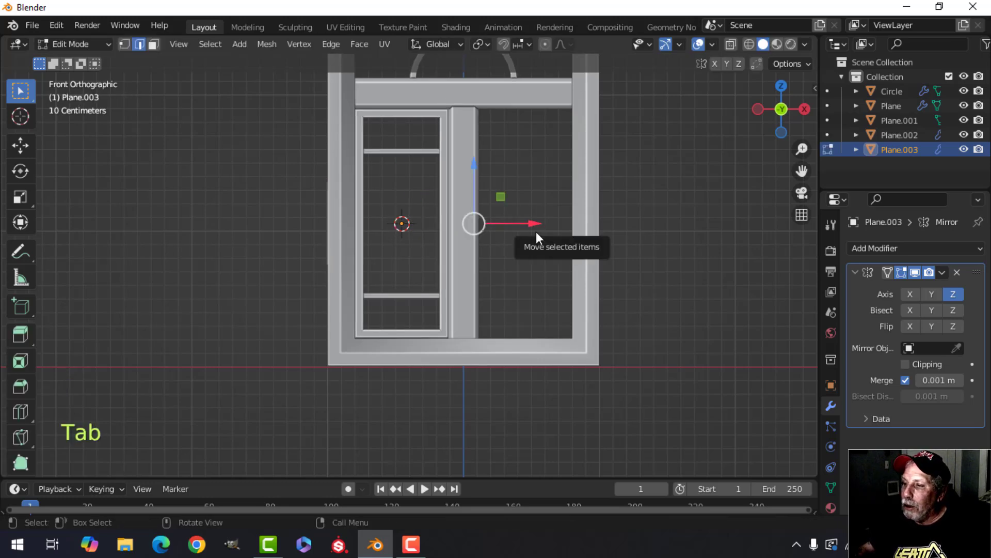
key("a")
left_click_drag(534, 225, 483, 224)
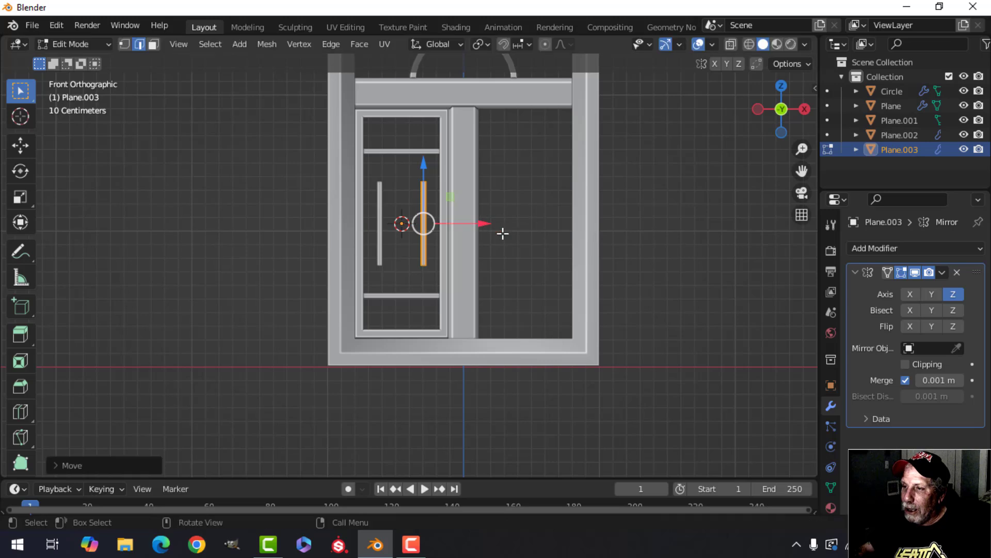
key("s")
key("z")
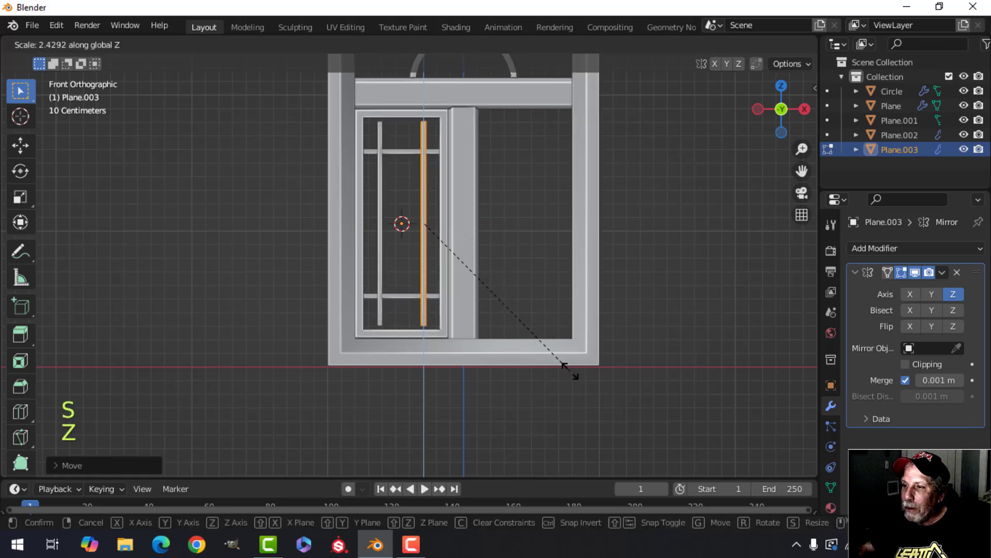
left_click(579, 387)
Nudge the vertical bars slightly backward along Y behind the horizontal bars, then return to Object Mode and clear the selection
middle_click_drag(438, 271, 538, 287)
scroll(532, 281, "up", 3)
middle_click_drag(498, 227, 509, 322, "shift")
scroll(418, 323, "up", 3)
middle_click_drag(358, 243, 361, 230, "shift")
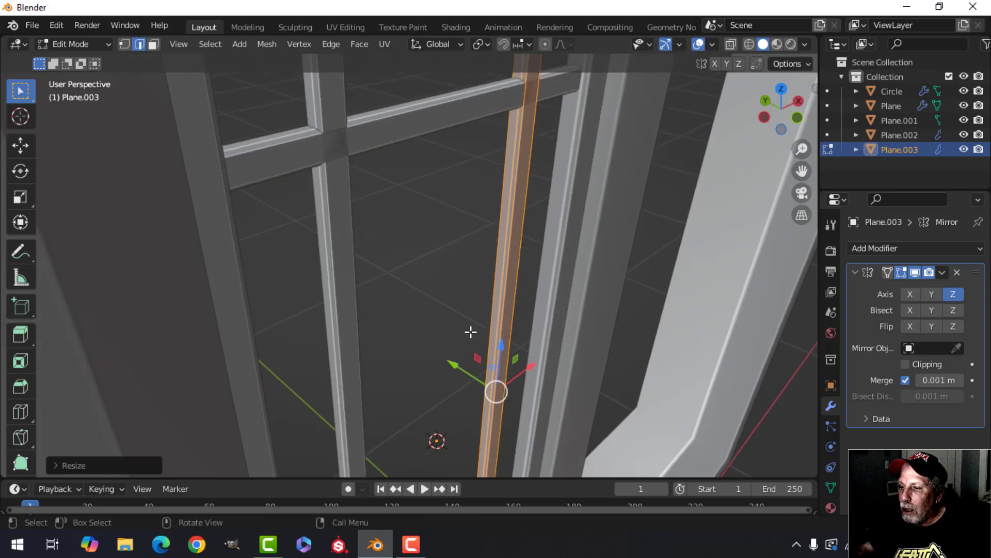
left_click_drag(452, 364, 451, 362)
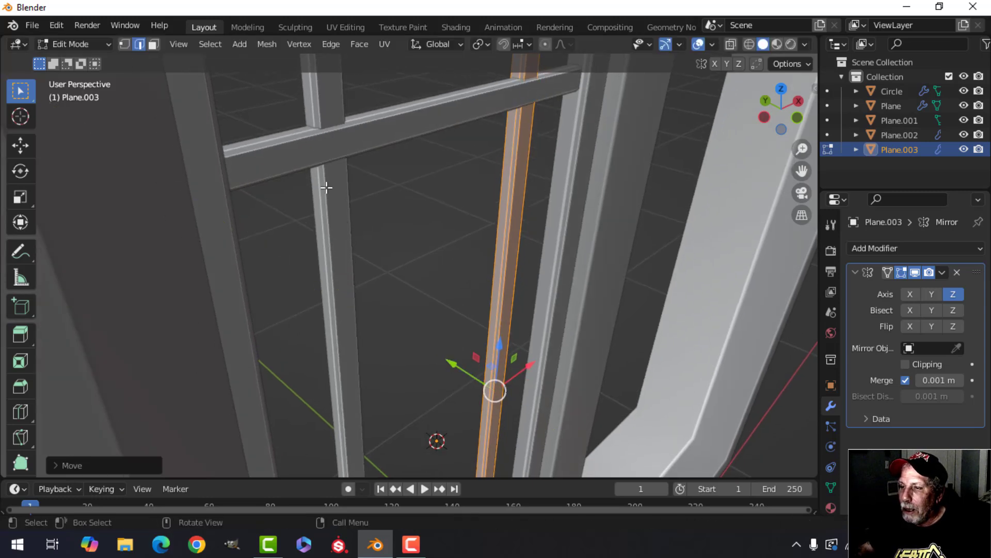
scroll(334, 138, "down", 3)
middle_click_drag(503, 194, 444, 189)
scroll(445, 192, "down", 4)
key("Tab")
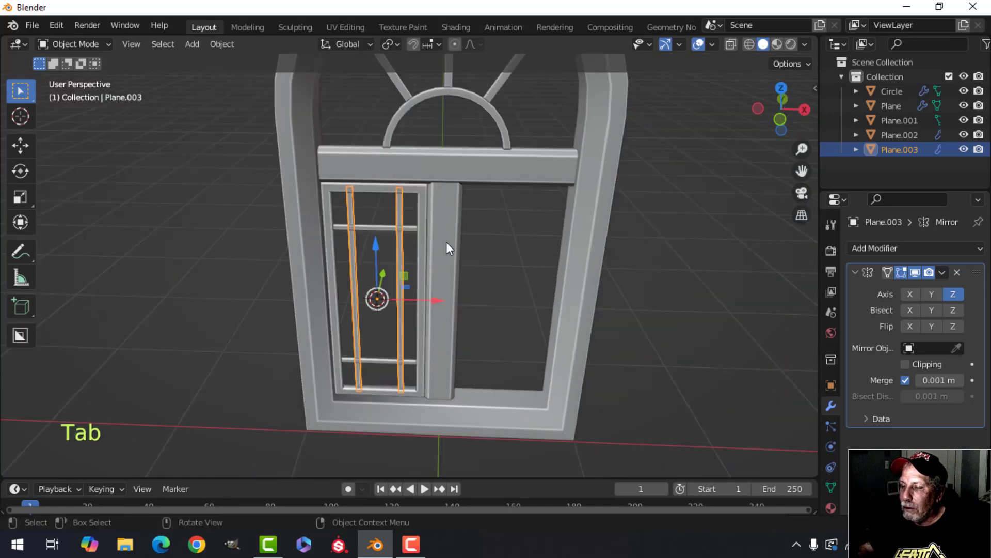
key("alt+a")
Apply the Mirror modifiers of both the horizontal and the vertical glazing bars
scroll(440, 231, "down", 1)
scroll(442, 224, "down", 2)
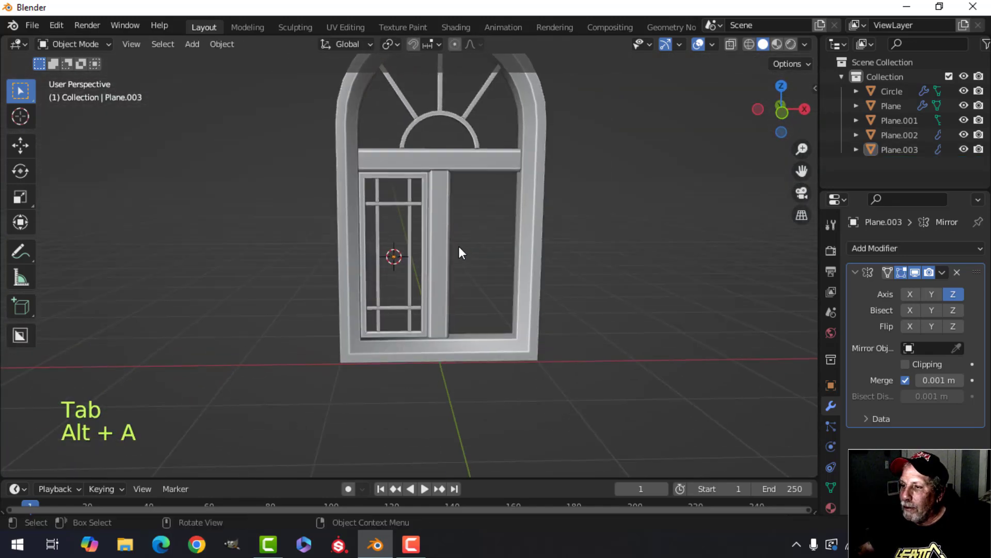
scroll(458, 246, "up", 3)
middle_click_drag(433, 224, 456, 245, "shift")
middle_click_drag(455, 244, 455, 242)
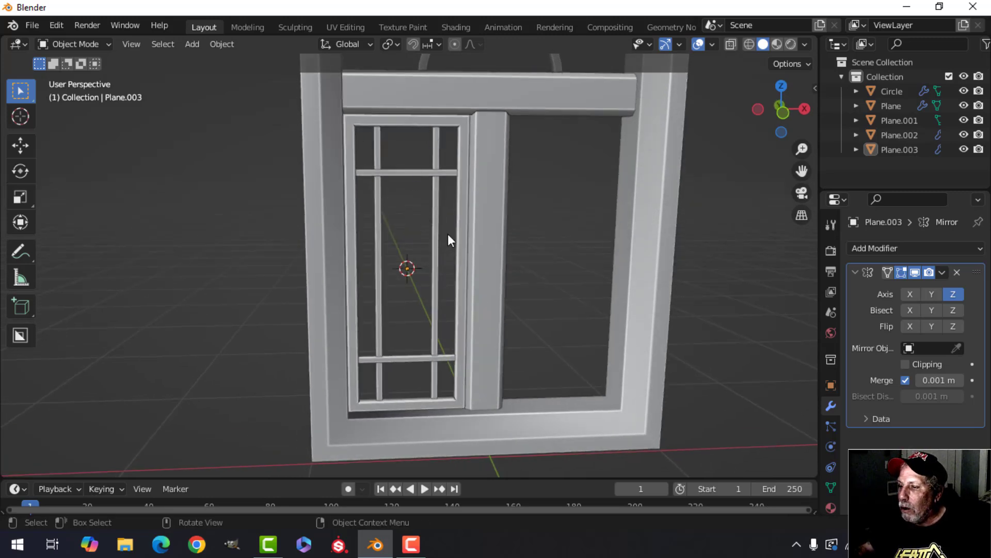
left_click(426, 172)
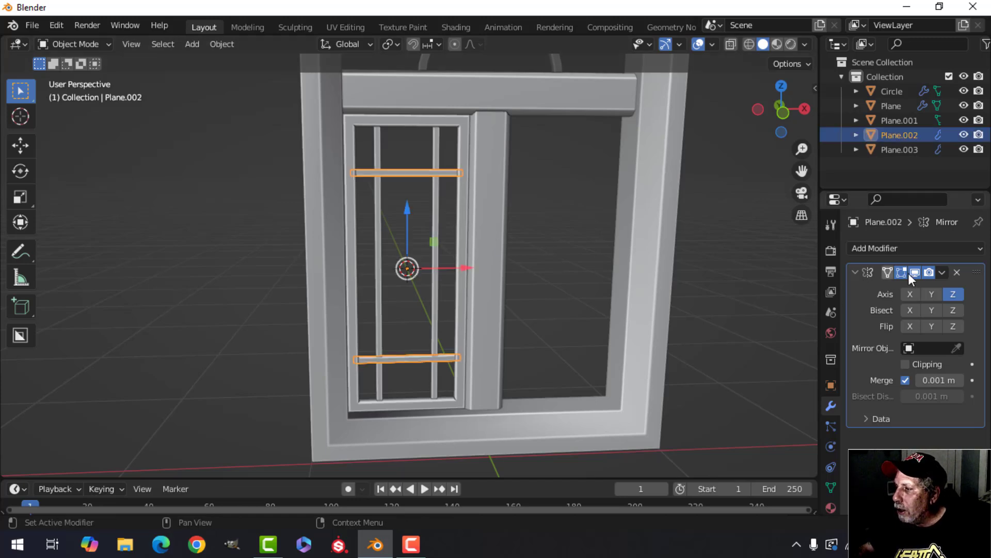
left_click(943, 270)
left_click(902, 288)
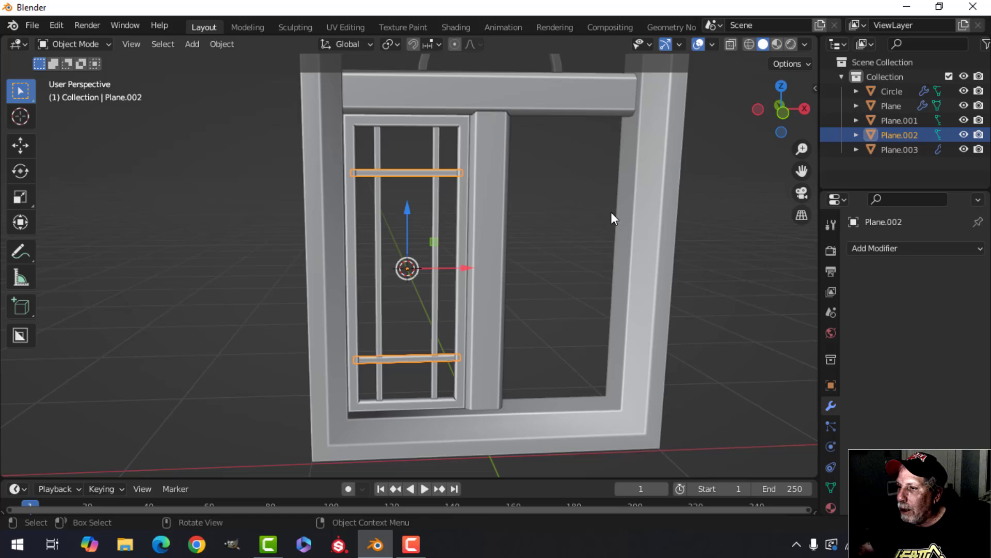
left_click(436, 141)
left_click(942, 272)
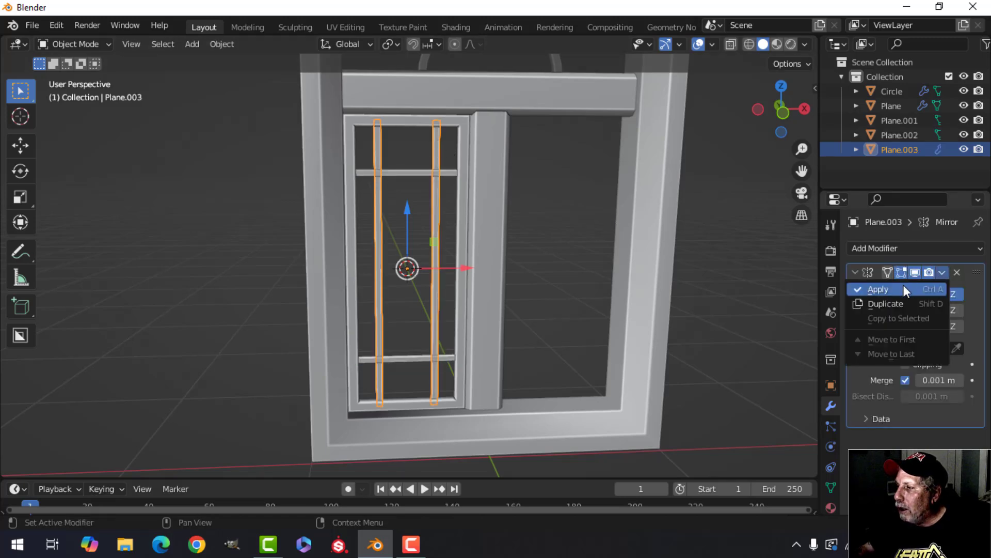
left_click(903, 288)
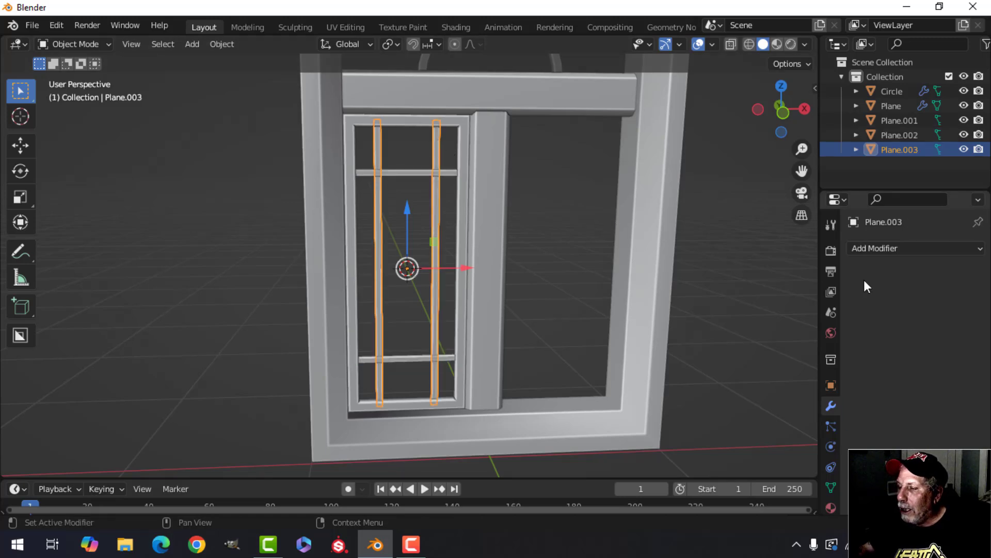
Join the vertical and horizontal glazing bars, then join them with the sash frame into one object and clear the selection
left_click(412, 170, "shift")
key("ctrl+j")
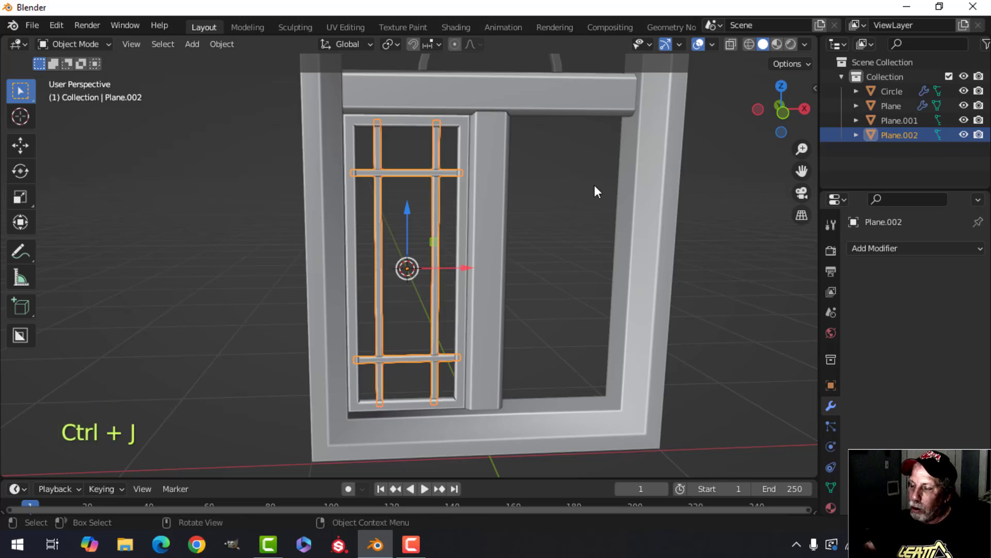
left_click(460, 123)
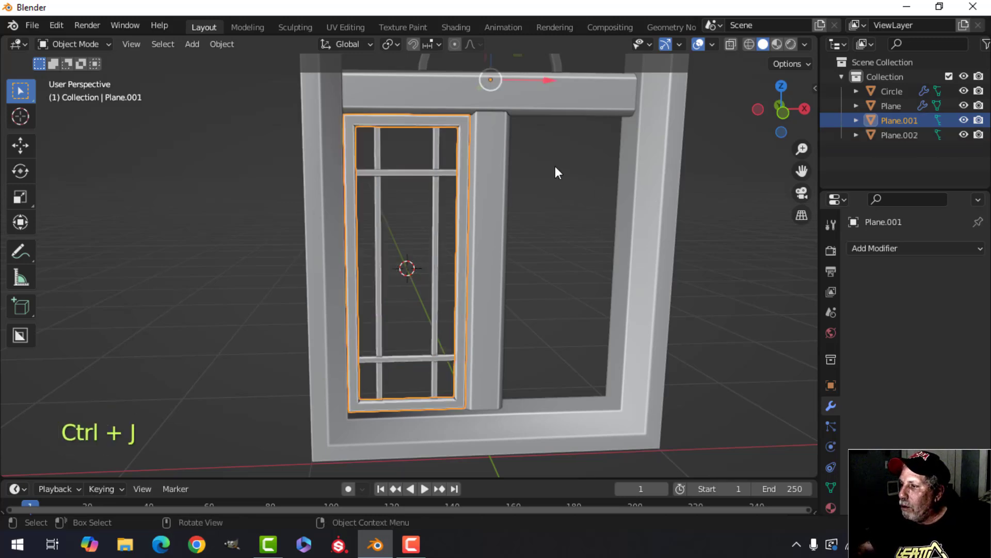
left_click(416, 172, "shift")
key("ctrl+j")
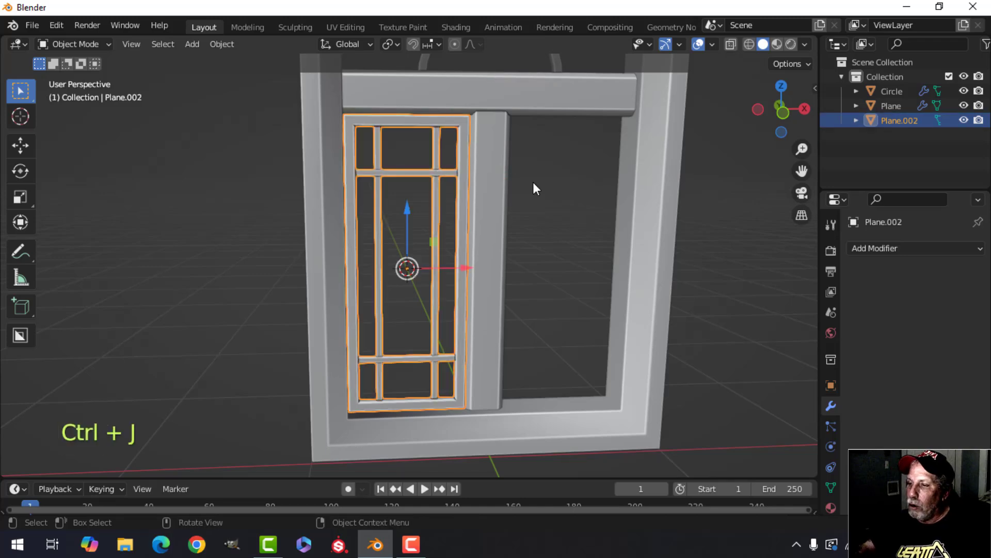
key("alt+a")
middle_click_drag(555, 227, 482, 223)
left_click(390, 186)
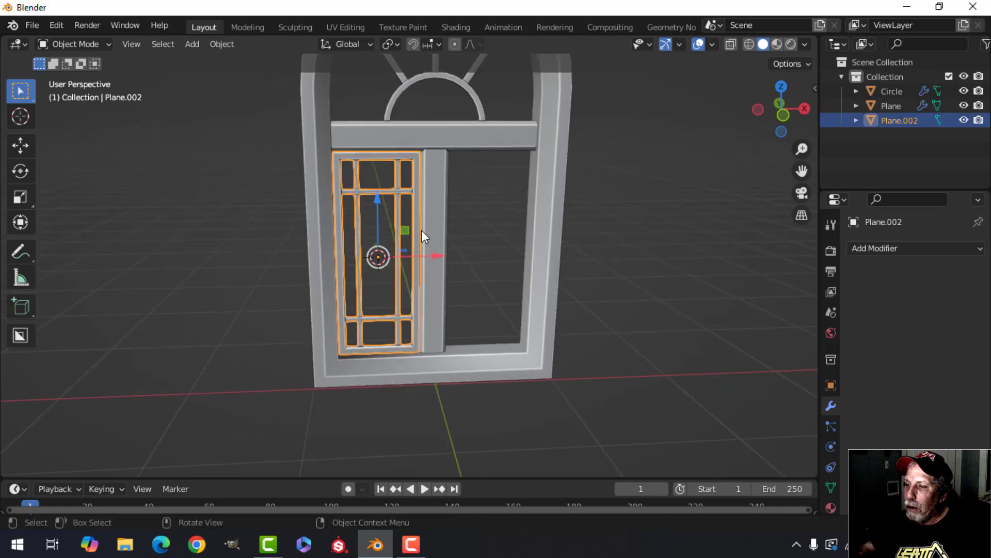
scroll(421, 231, "up", 3)
middle_click_drag(413, 243, 412, 222)
key("alt+a")
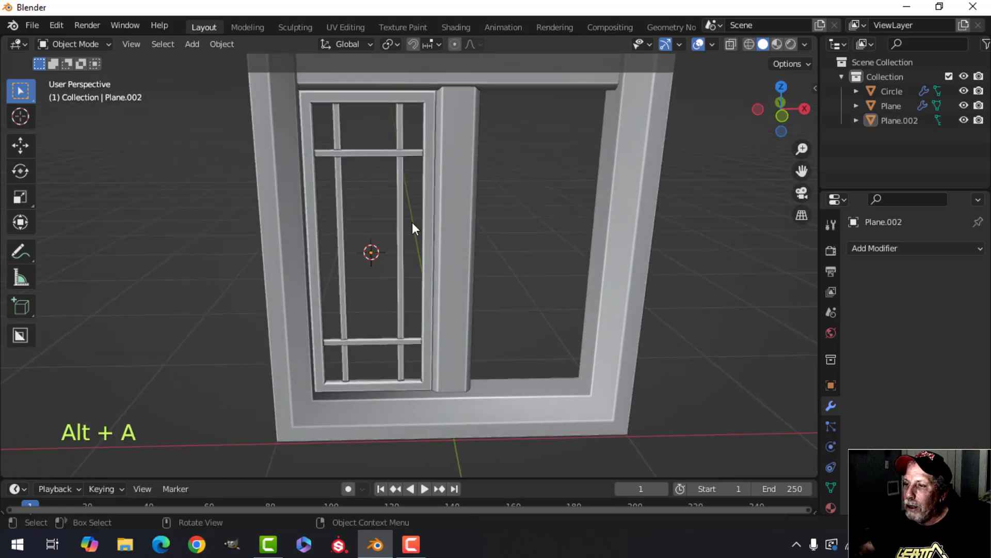
middle_click_drag(447, 190, 444, 230, "shift")
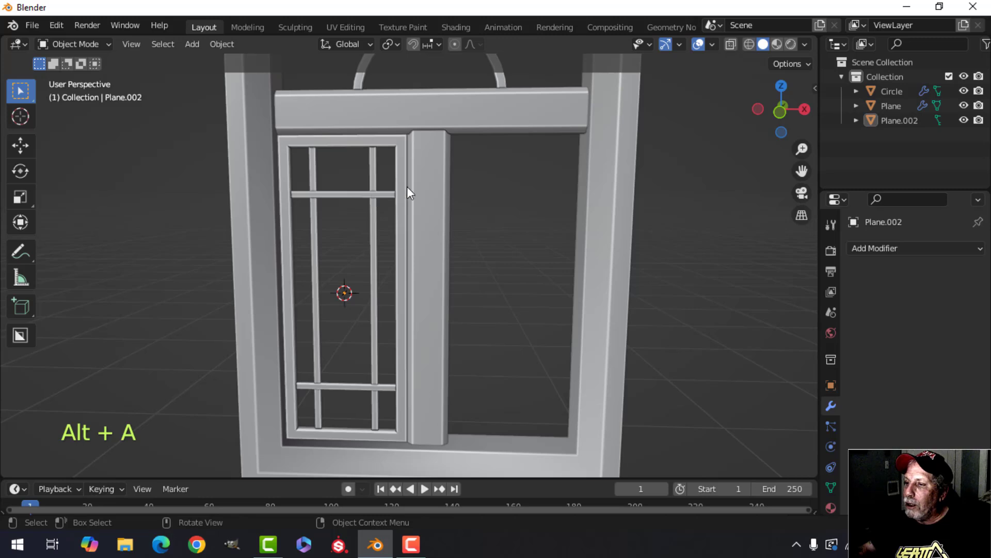
Snap the 3D cursor to the front face of the window's central post, then return to Object Mode and clear the selection
left_click(432, 264)
scroll(428, 295, "down", 3)
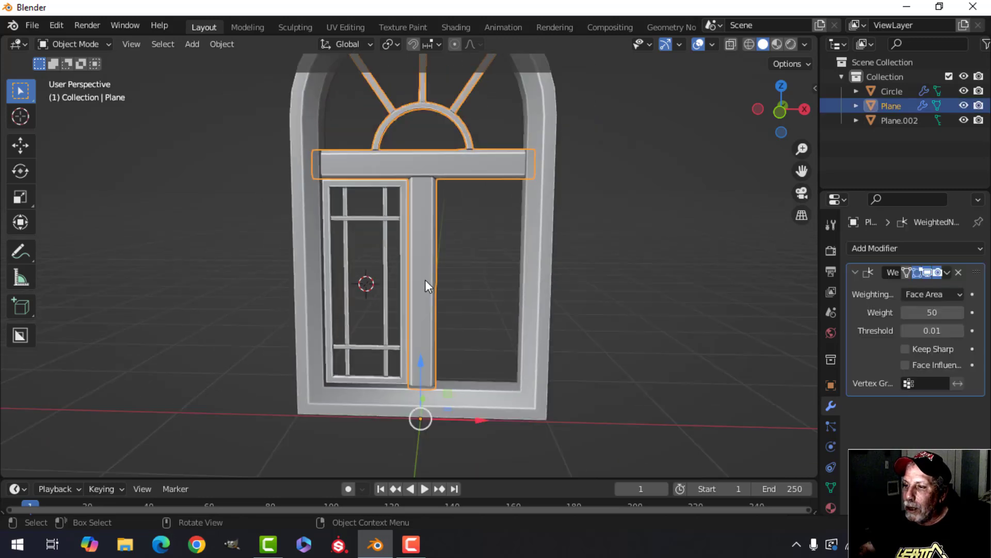
key("Tab")
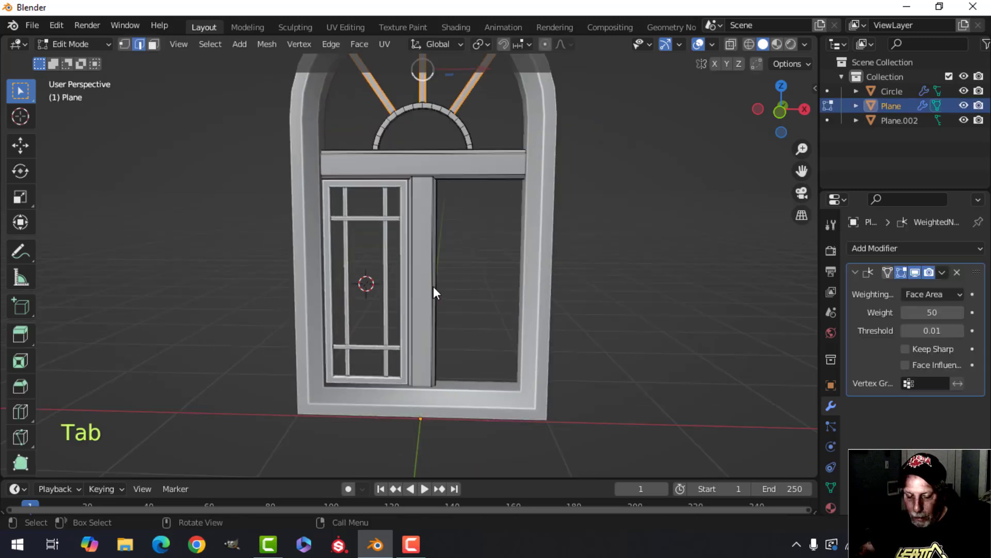
key("3")
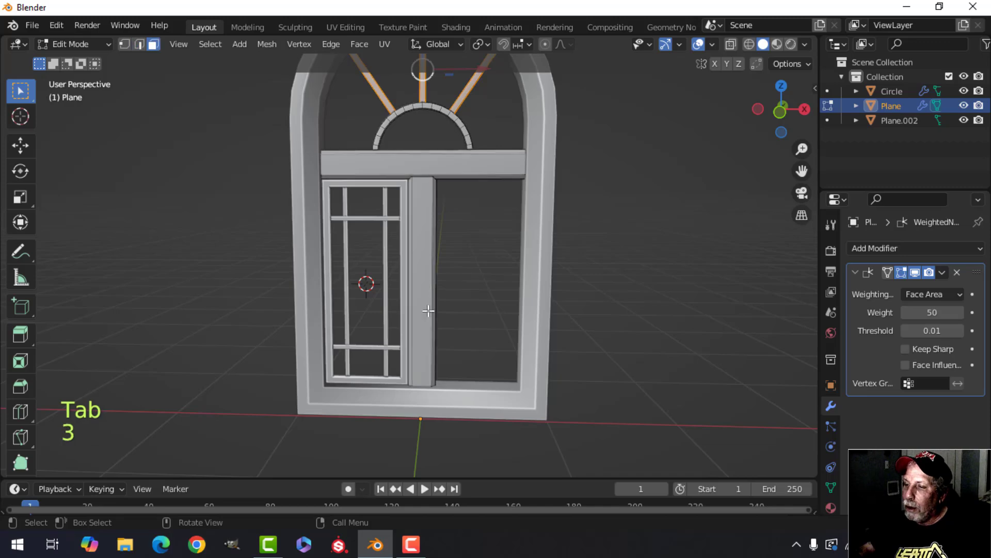
left_click(420, 267)
key("KP_1")
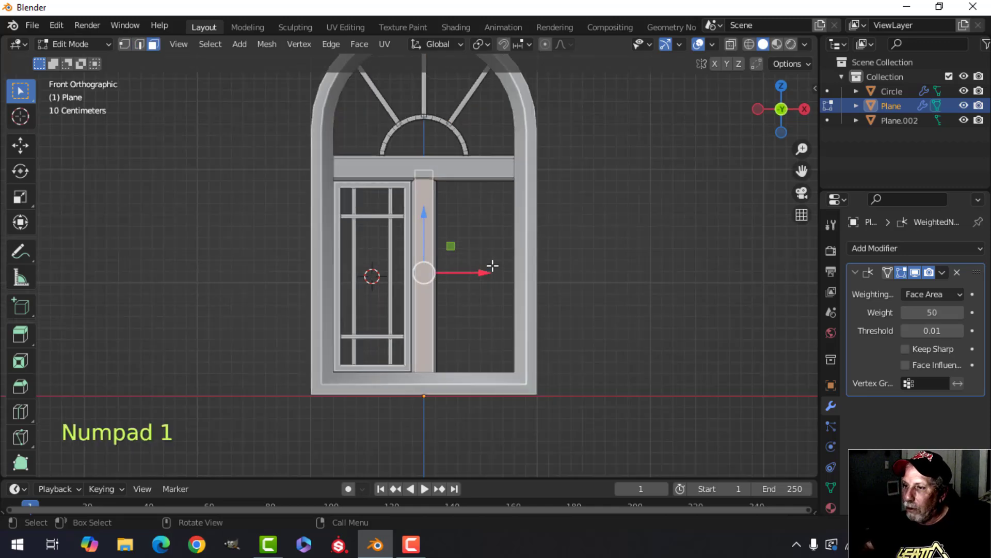
scroll(492, 265, "up", 5)
middle_click_drag(491, 266, 409, 284, "shift")
scroll(365, 281, "down", 2)
scroll(398, 284, "up", 1)
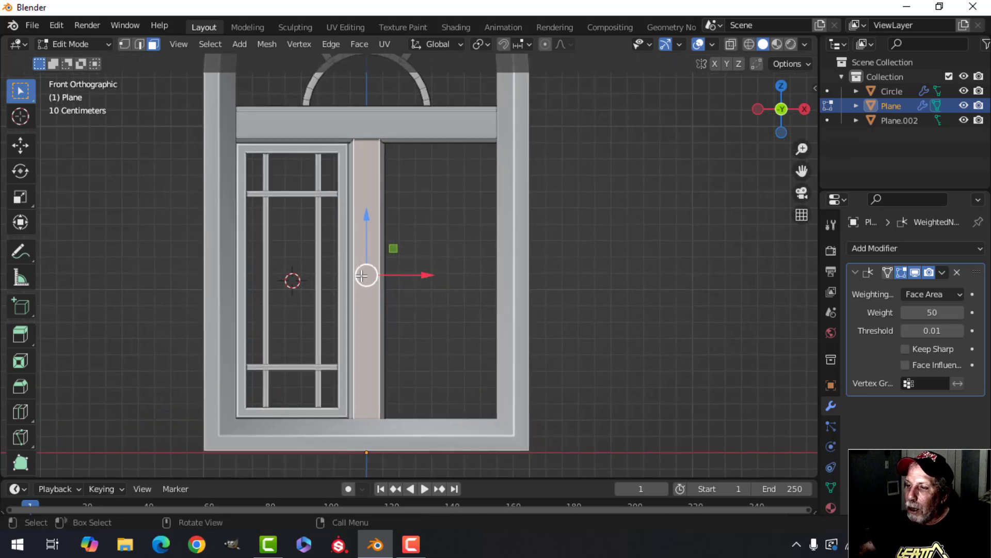
key("shift+s")
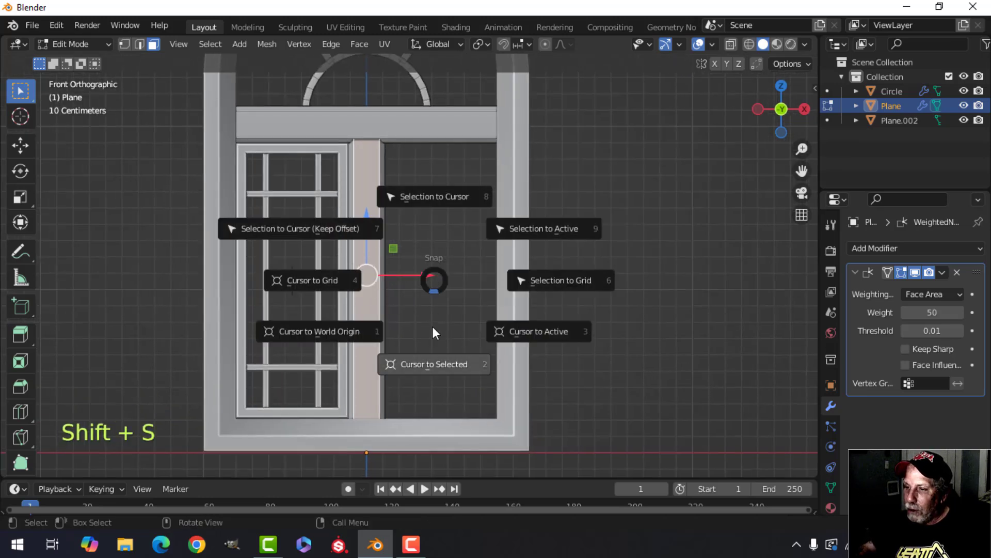
left_click(433, 361)
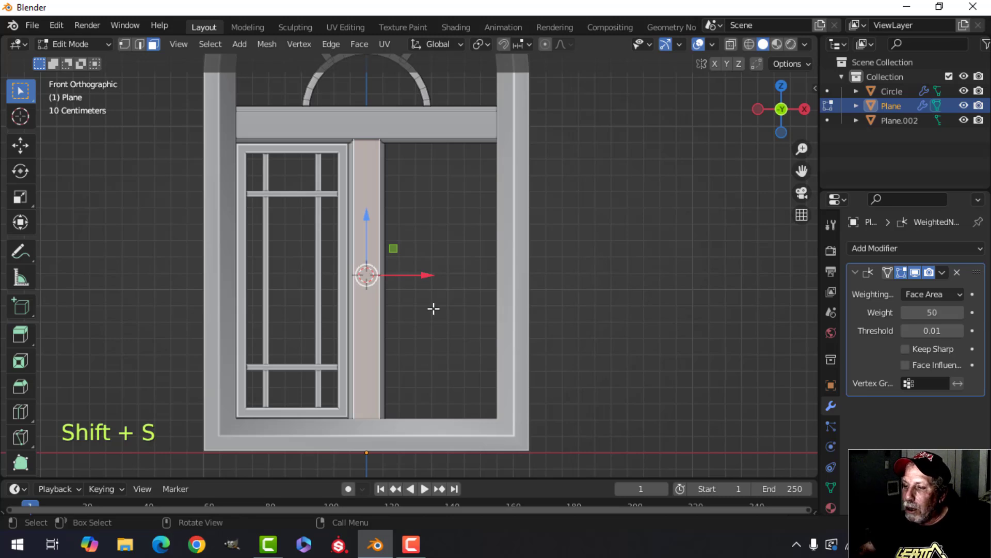
key("Tab")
key("alt+a")
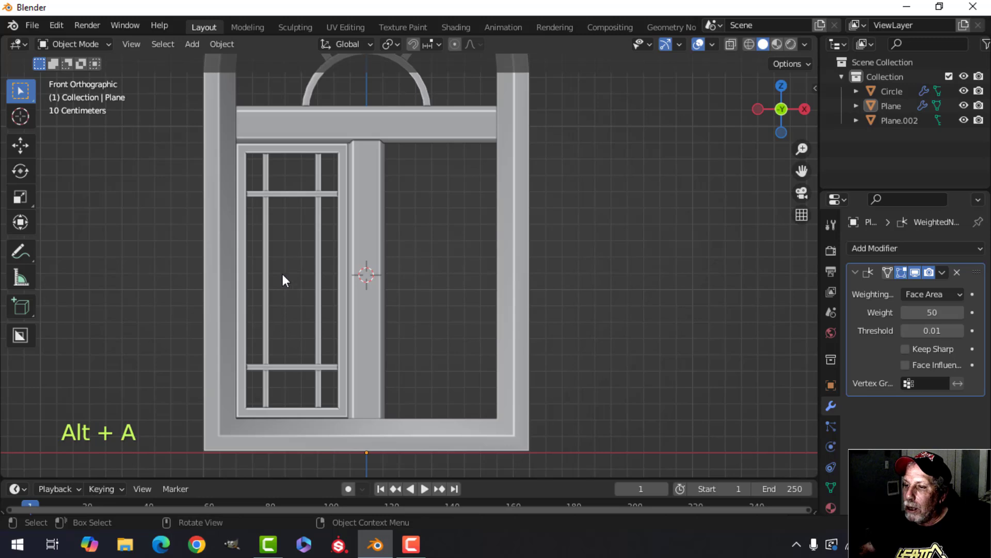
Mirror the sash across X into the empty opening with a Mirror modifier, setting its origin to the 3D cursor
left_click(311, 194)
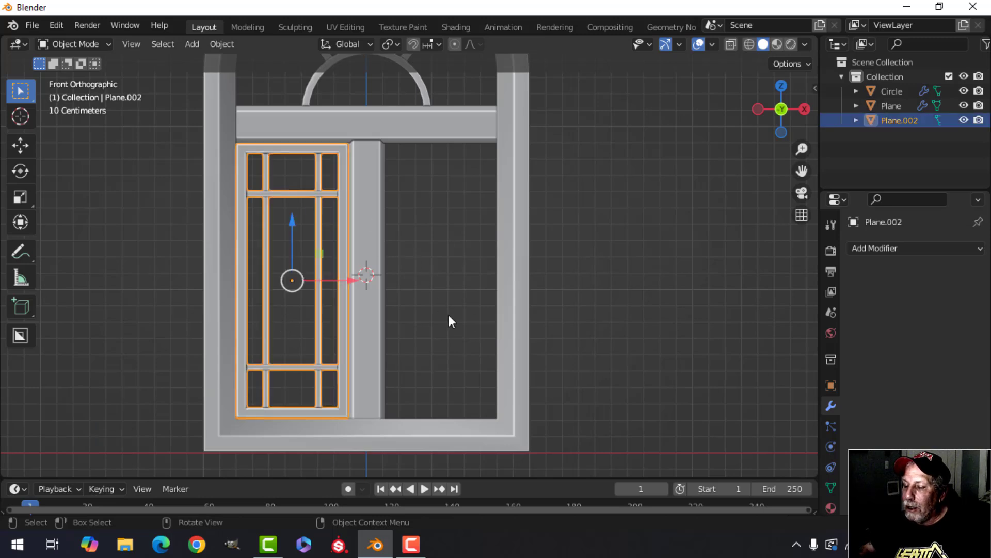
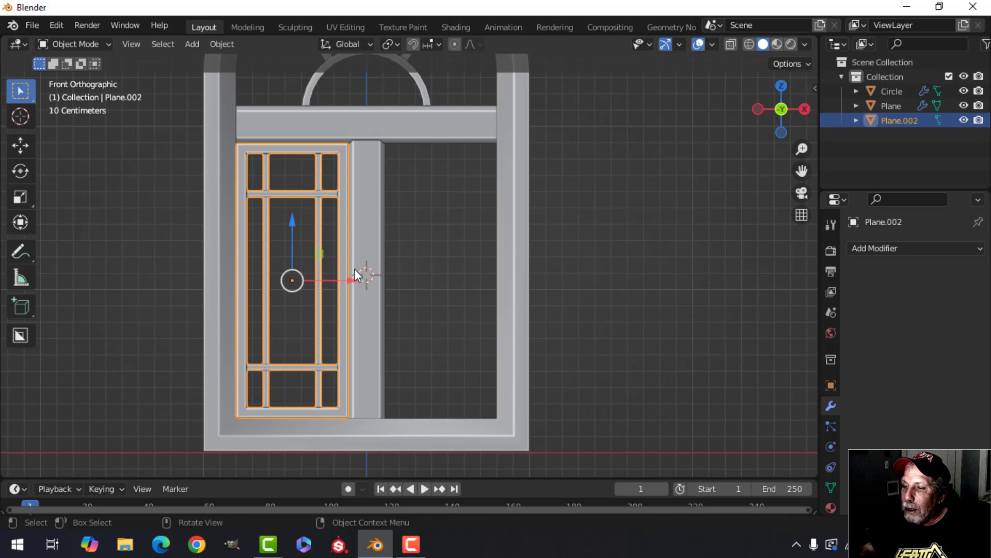
left_click(855, 247)
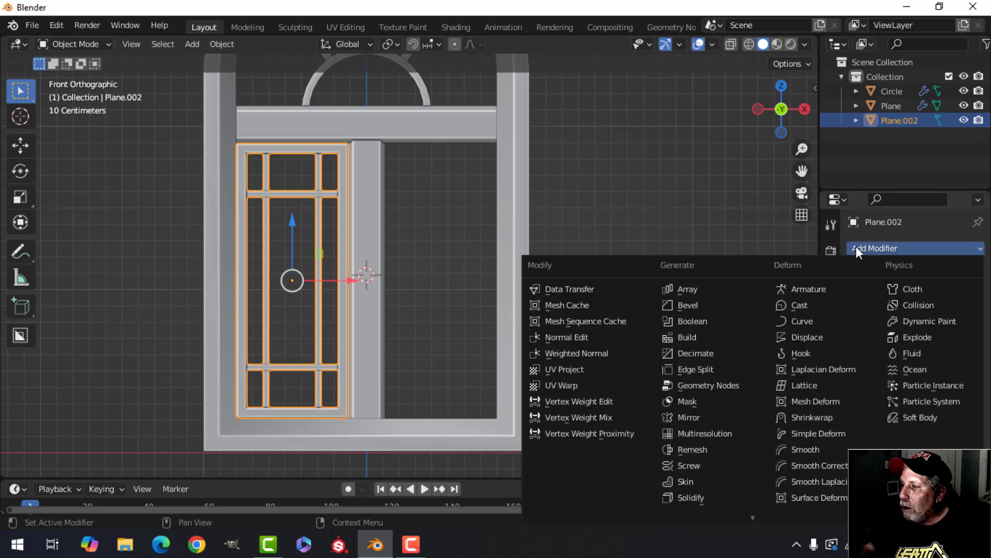
left_click(705, 416)
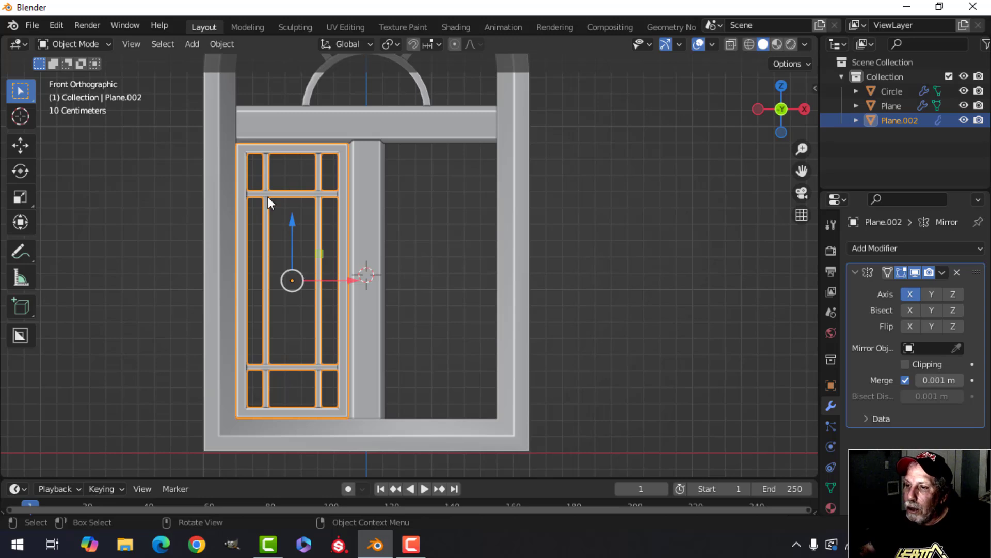
left_click(223, 44)
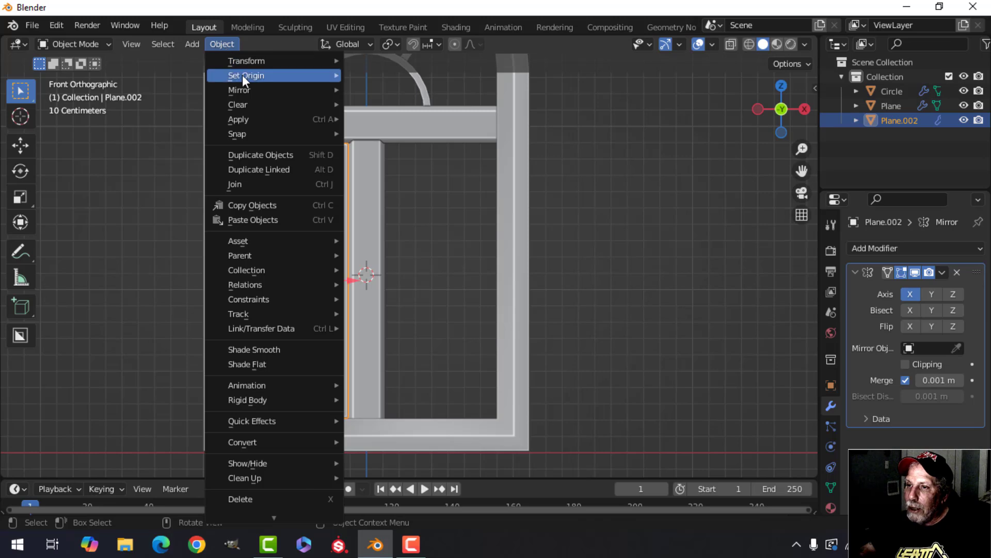
mouse_move(243, 76)
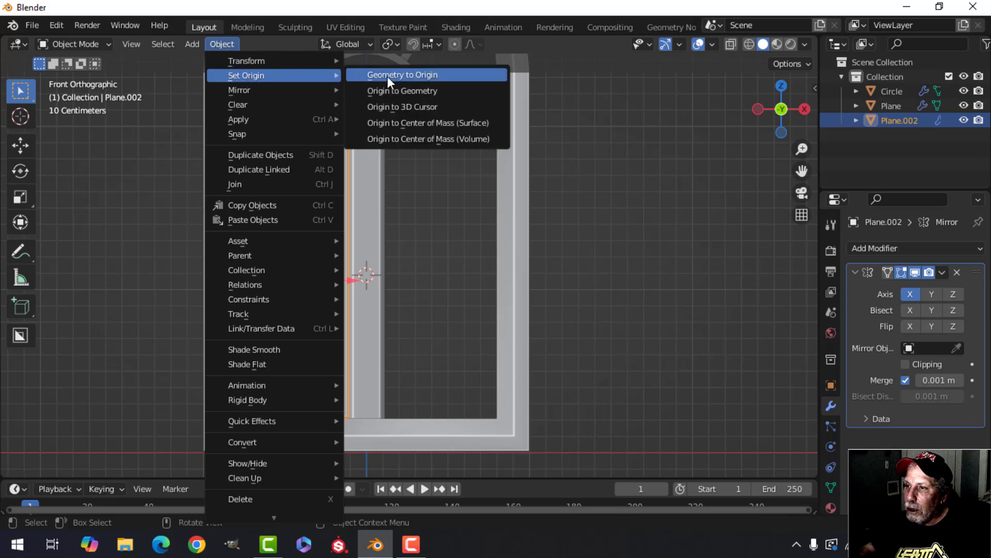
left_click(422, 106)
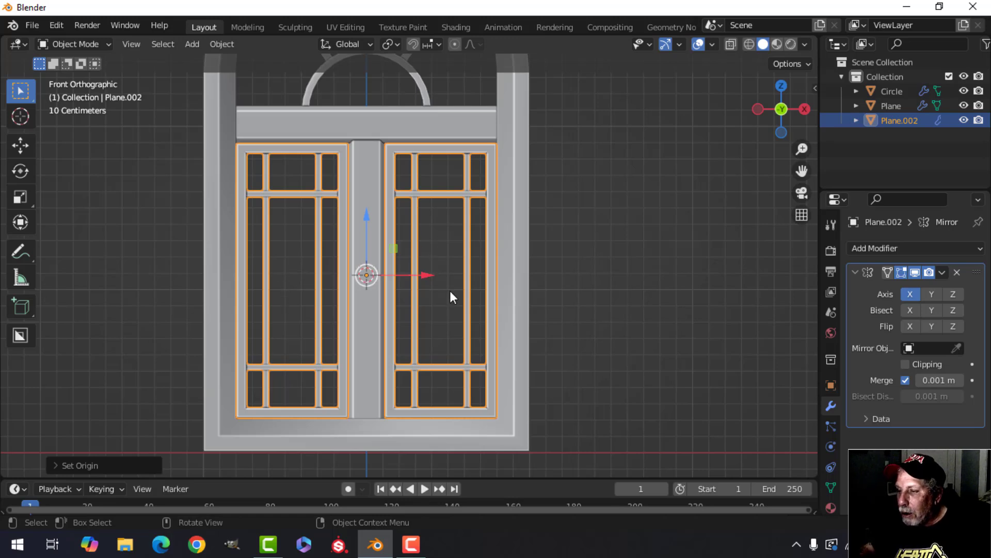
key("alt+a")
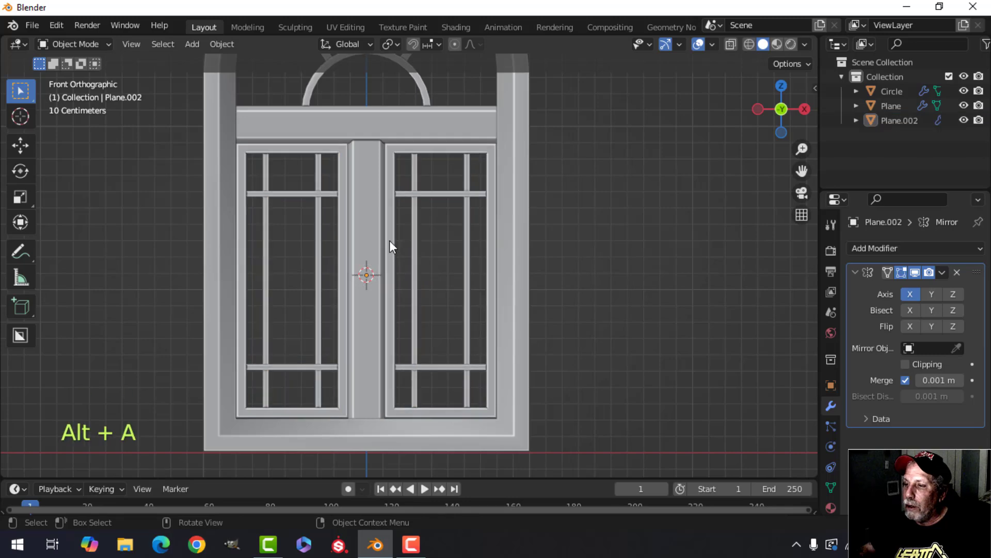
middle_click_drag(392, 246, 423, 207)
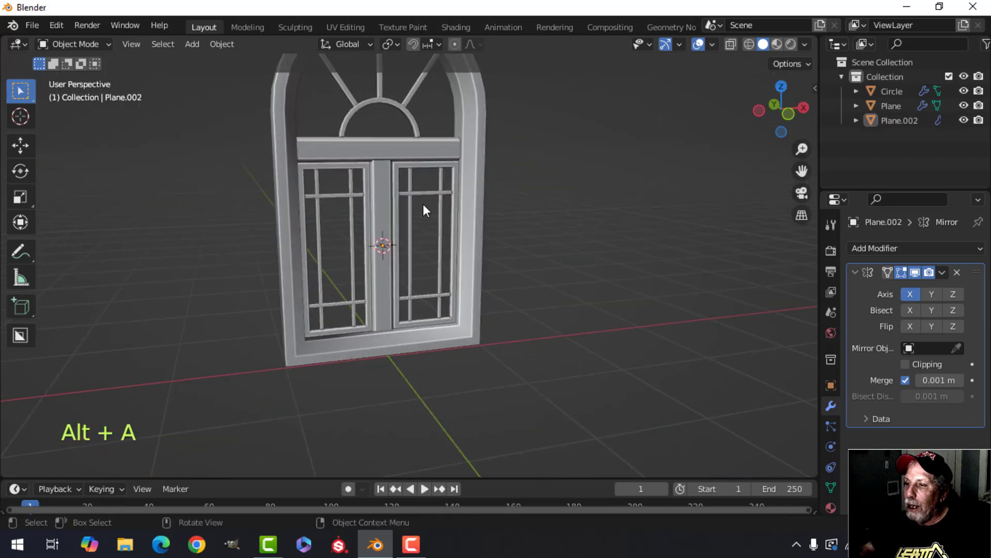
Apply the Mirror modifier of the sashes and clear the selection
left_click(456, 199)
left_click(942, 272)
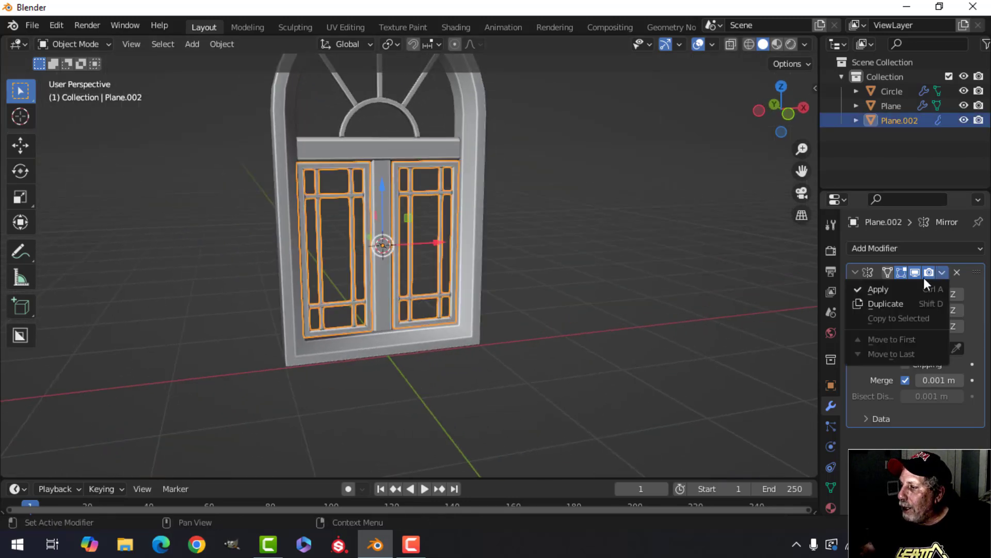
left_click(913, 286)
key("alt+a")
middle_click_drag(490, 249, 422, 249)
left_click_drag(422, 249, 419, 248)
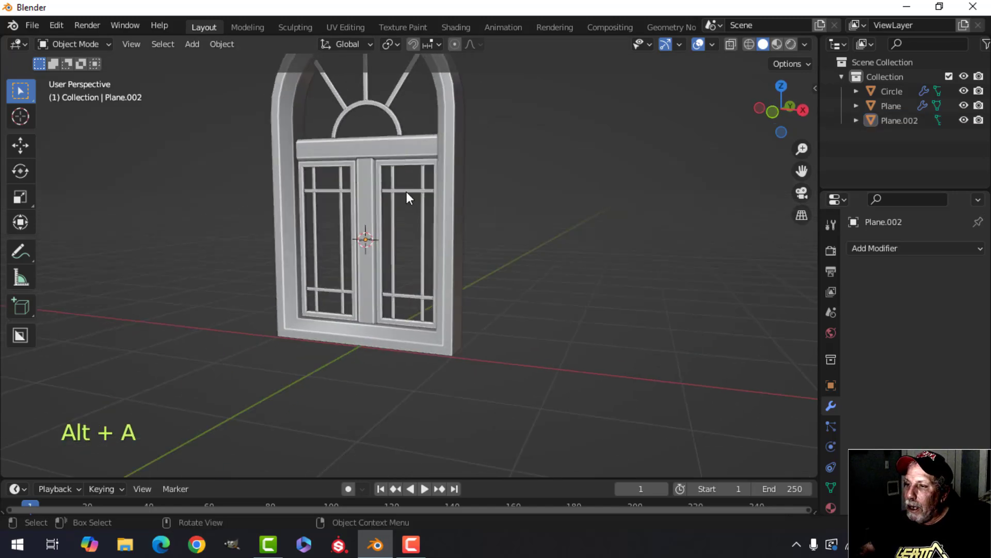
Examine the crossbar assembly, outer frame and sashes as separate objects from several angles
left_click(387, 197)
middle_click_drag(387, 198, 400, 219)
scroll(409, 249, "up", 2)
key("alt+a")
left_click(408, 153)
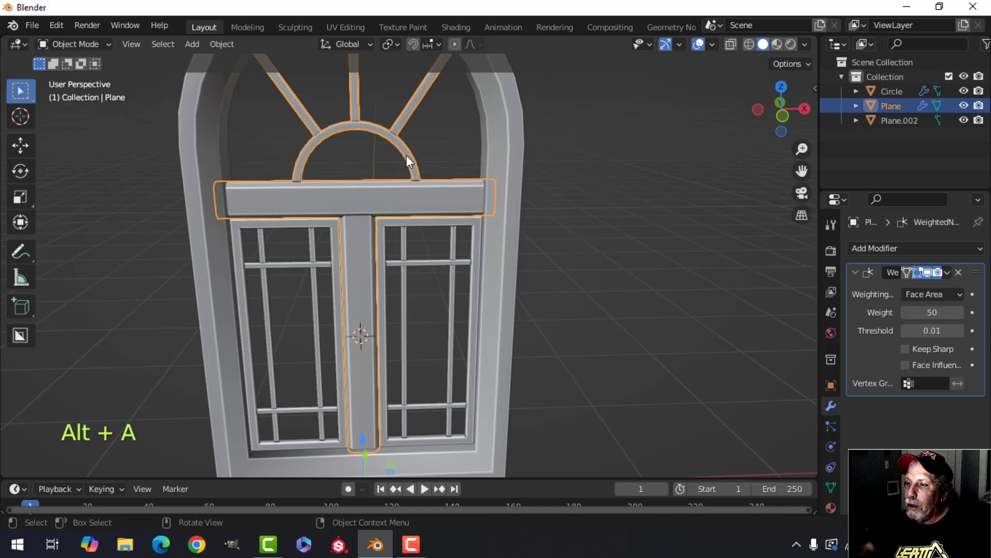
middle_click_drag(456, 247, 477, 240)
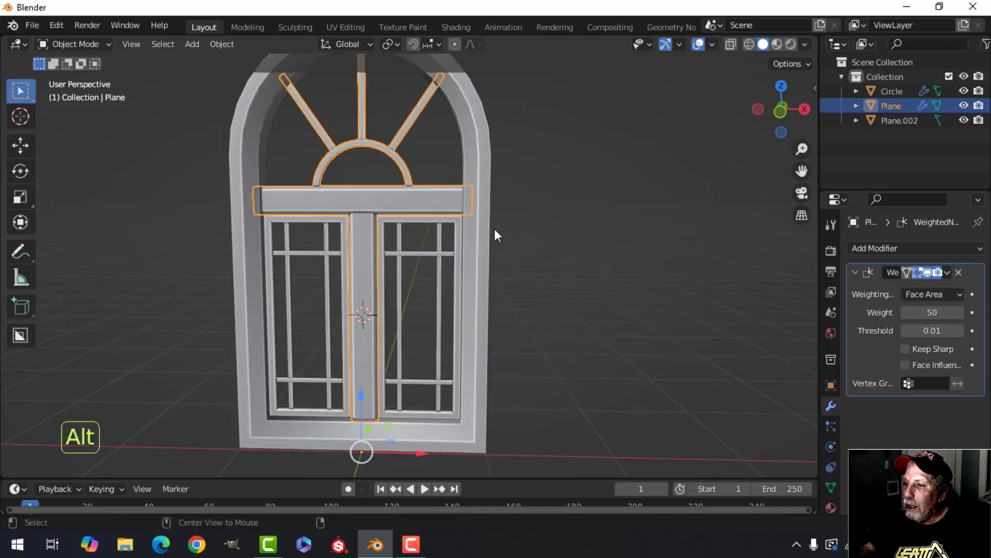
key("alt+a")
left_click(481, 218)
key("alt+a")
left_click(439, 249)
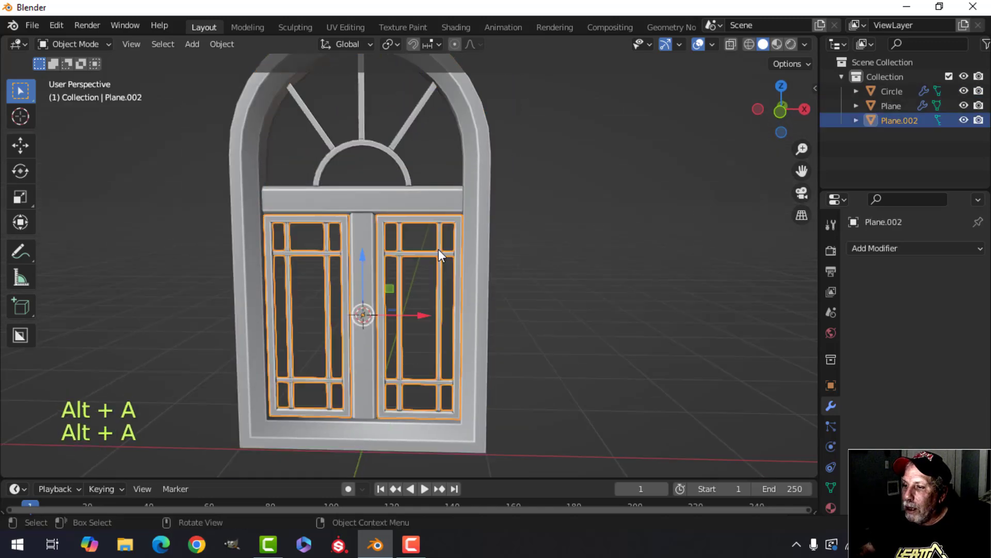
key("alt+a")
middle_click_drag(394, 262, 461, 306)
scroll(456, 261, "down", 2)
scroll(429, 275, "up", 2)
middle_click_drag(461, 306, 394, 305)
scroll(408, 283, "up", 2)
middle_click_drag(394, 306, 466, 146)
Duplicate the inner front edge loop of the arched frame and move the copy along Y to behind the window
left_click(478, 169)
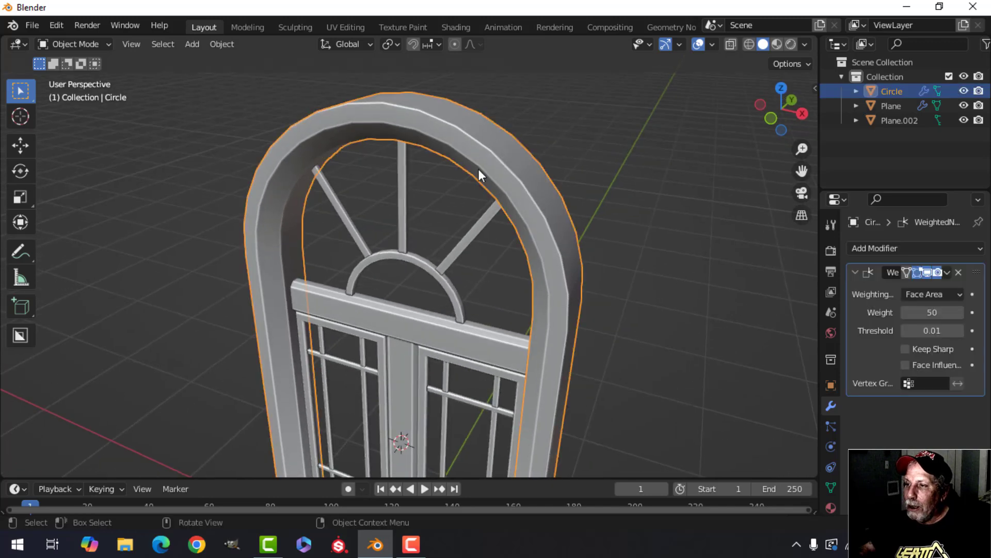
key("Tab")
key("alt+a")
key("2")
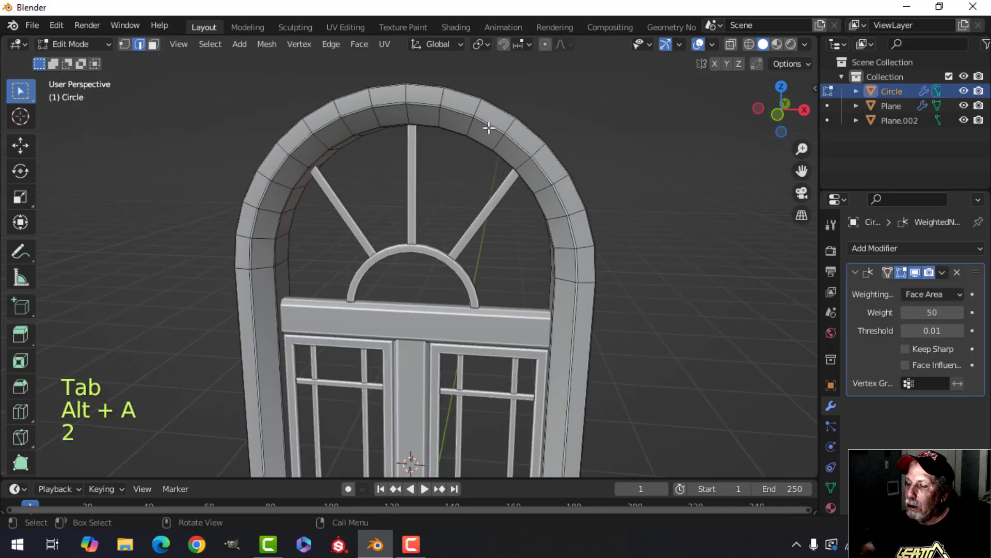
left_click(486, 115, "alt+shift")
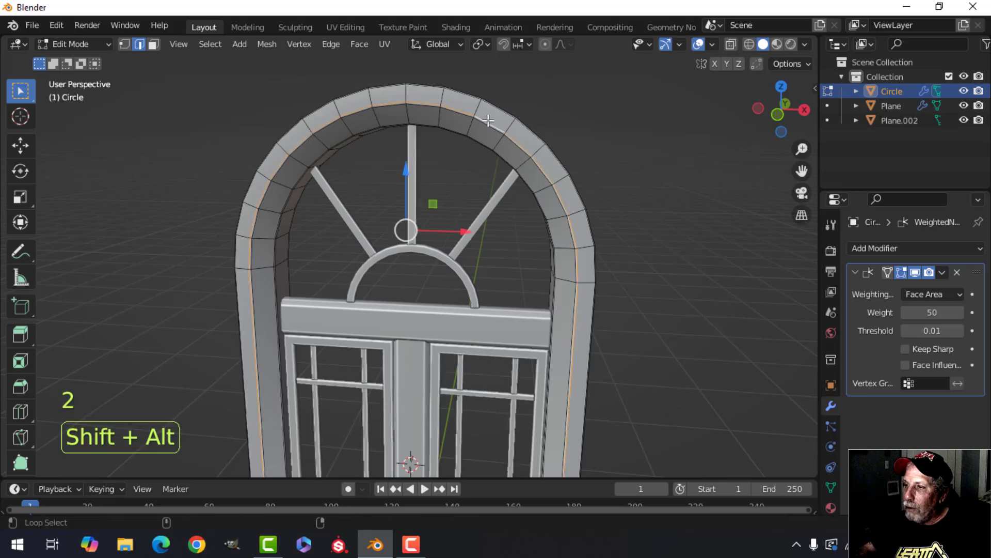
scroll(491, 258, "down", 3)
middle_click_drag(493, 296, 451, 204, "shift")
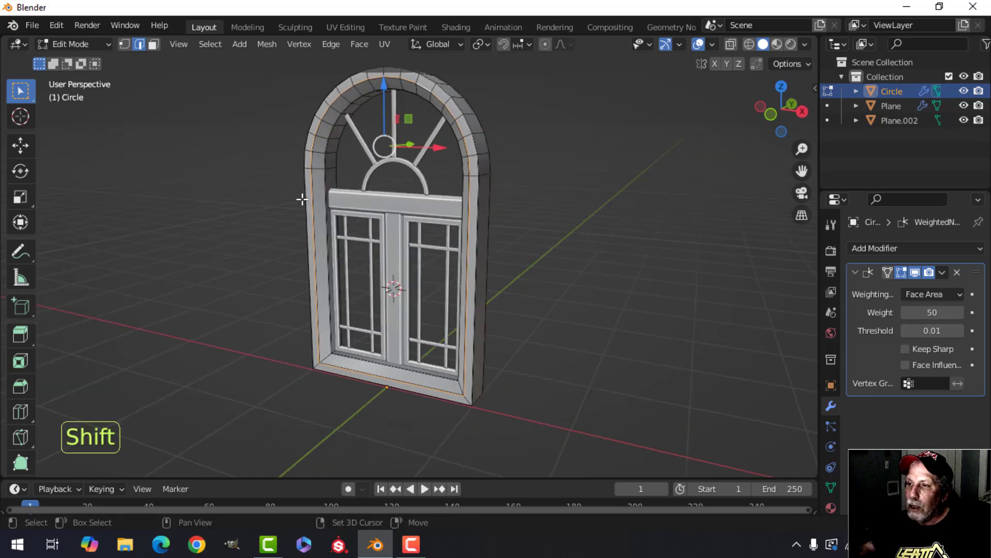
middle_click_drag(320, 198, 282, 234, "shift")
key("shift+d")
right_click(322, 222)
left_click_drag(436, 167, 531, 162)
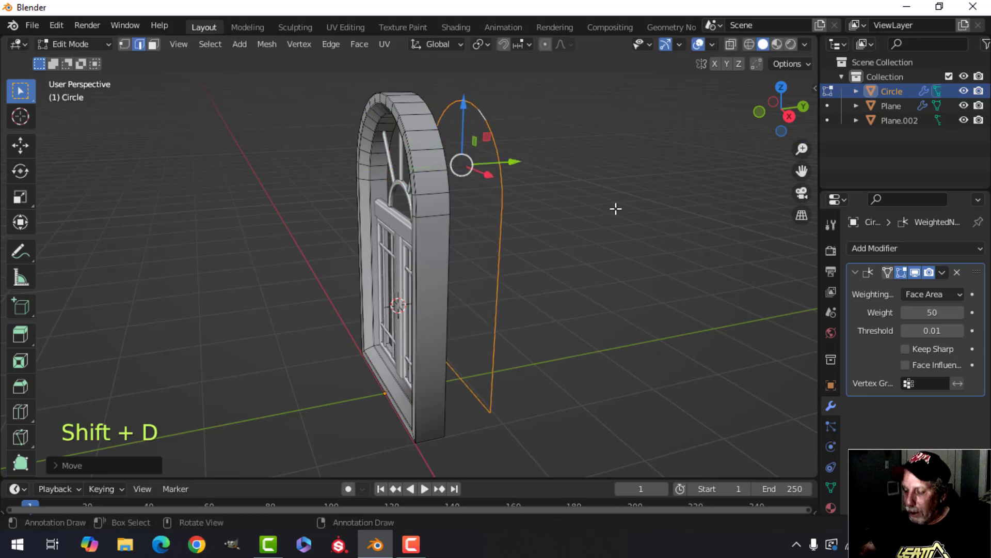
Separate the duplicated edge loop into its own object and return to Object Mode
key("p")
left_click(616, 209)
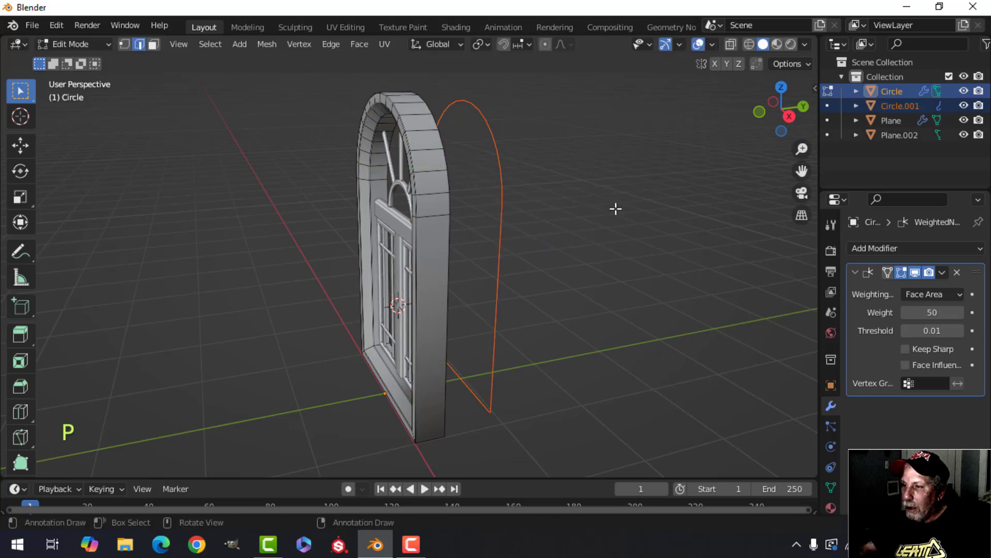
key("Tab")
Fill the separated arched outline with a single face to form the glass pane
left_click(501, 165)
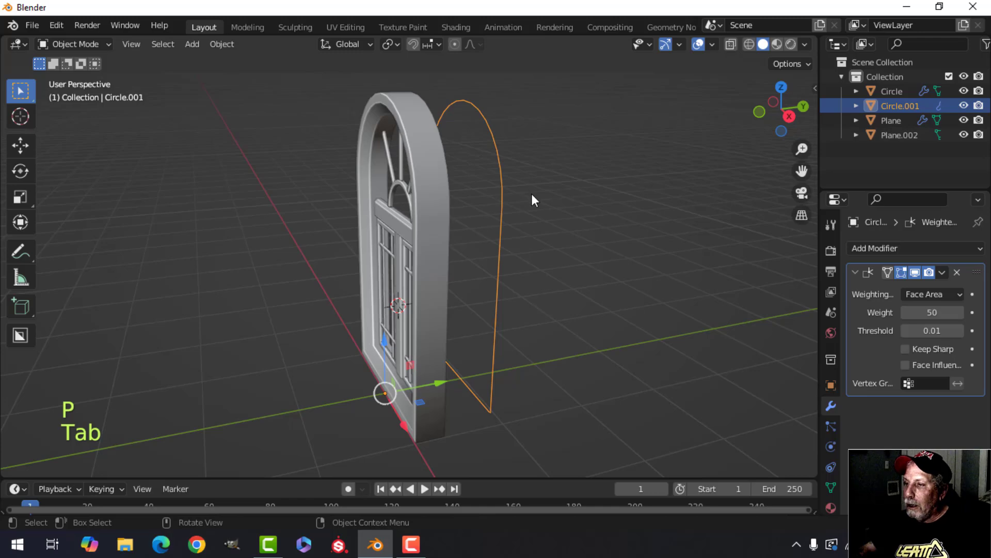
key("Tab")
key("a")
middle_click_drag(537, 195, 497, 212)
key("f")
Move the glass pane along Y into the frame so it sits among the bars and sashes
left_click_drag(538, 177, 474, 198)
middle_click_drag(474, 198, 457, 235)
scroll(458, 244, "up", 2)
mouse_move(439, 146)
left_mouse_down()
mouse_move(414, 145)
mouse_move(424, 141)
left_mouse_up()
middle_click_drag(424, 206, 540, 214)
scroll(539, 214, "up", 1)
scroll(540, 214, "down", 5)
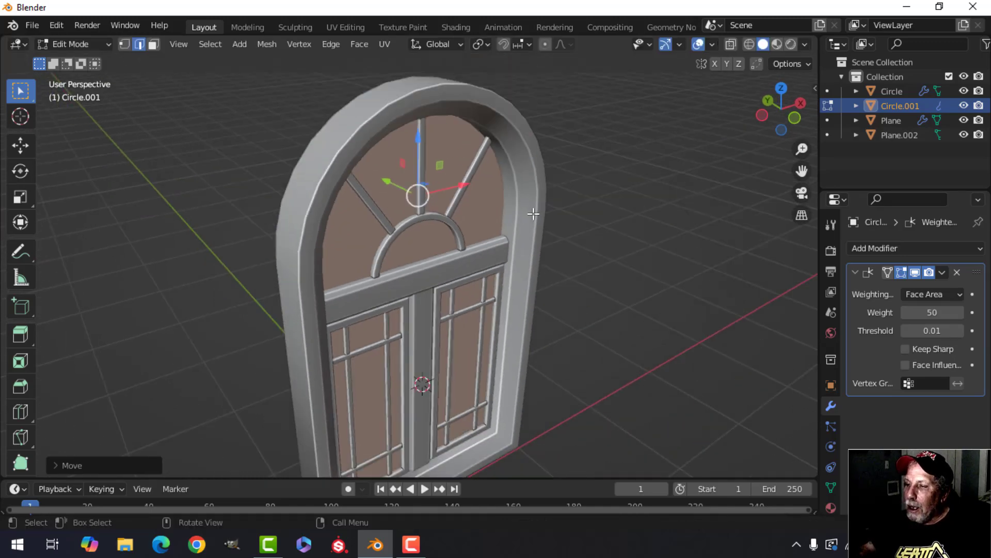
Turn on the Face Orientation overlay and examine the window's face normals from the front
left_click(713, 45)
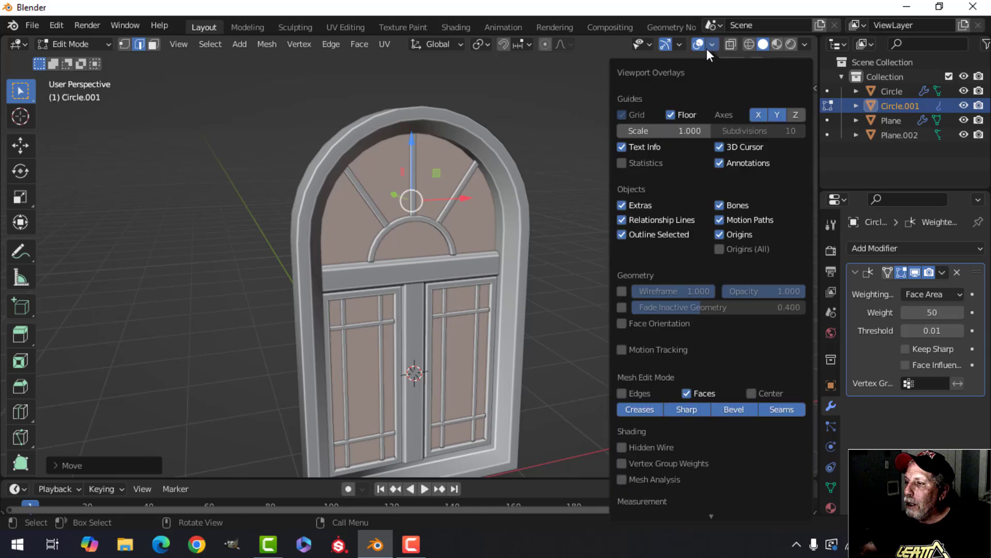
left_click(650, 322)
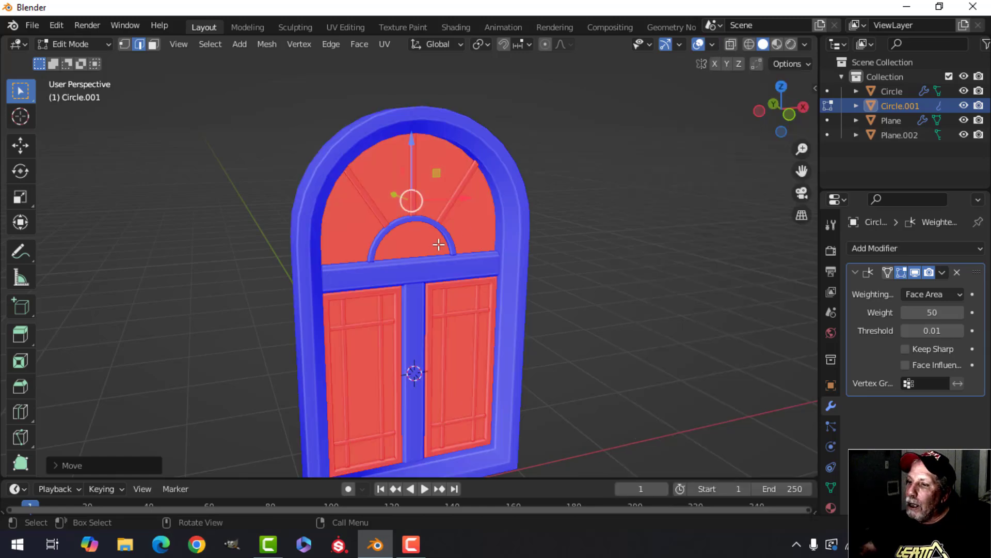
middle_click_drag(440, 243, 411, 189)
scroll(418, 219, "down", 3)
middle_click_drag(420, 228, 422, 234)
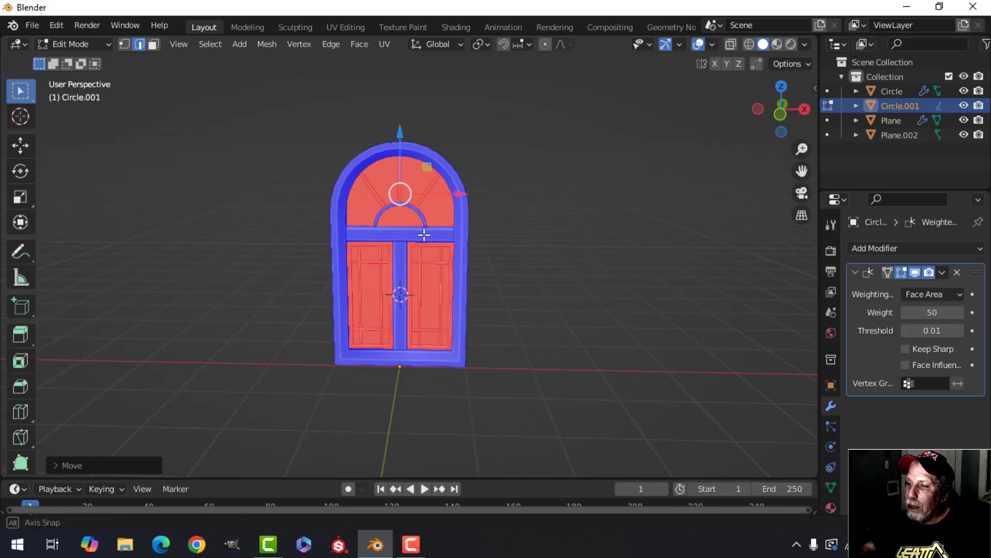
scroll(451, 234, "up", 2)
Recalculate the normals outside on the whole mesh of the radiating bars, crossbar and central mullion, and return to Object Mode
key("Tab")
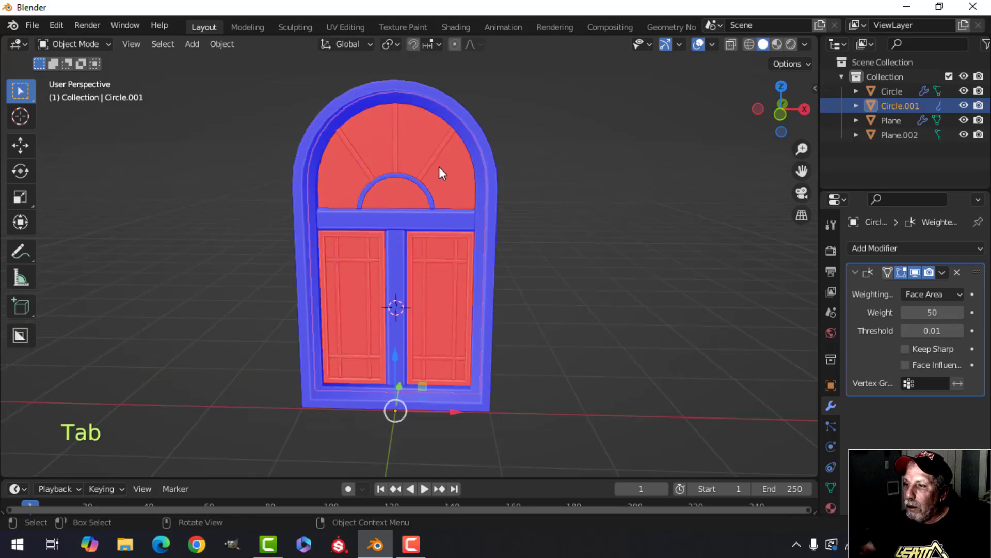
left_click(432, 158)
key("Tab")
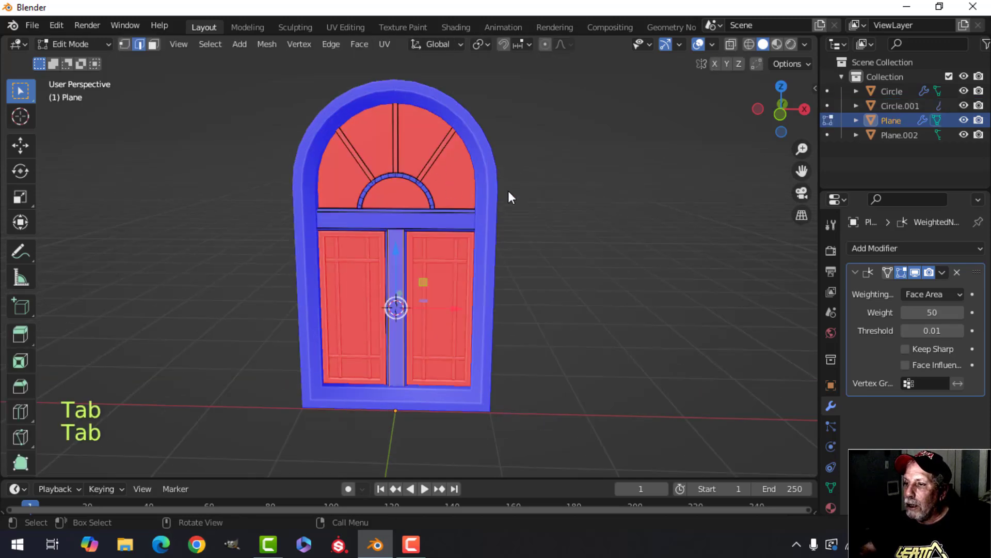
key("a")
key("alt+n")
left_click(509, 194)
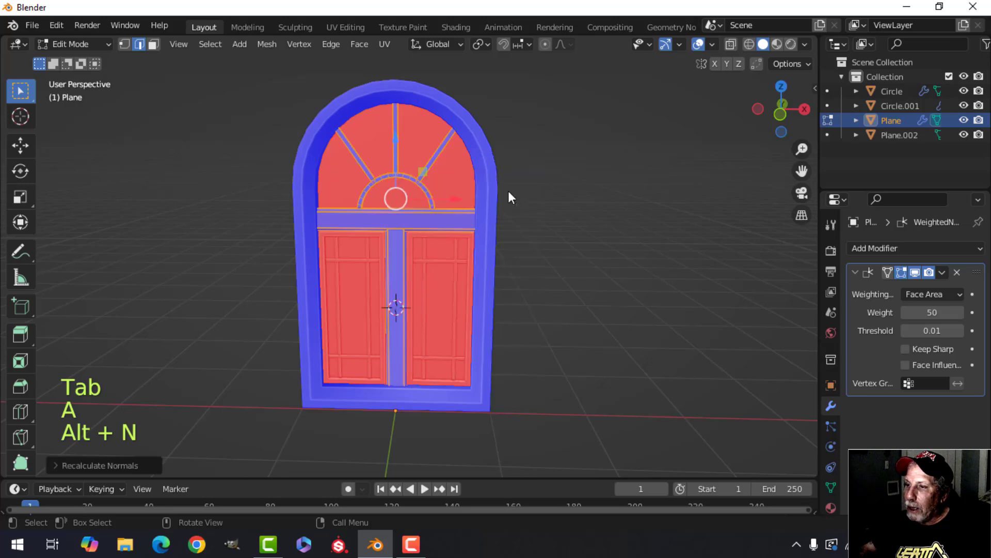
key("alt+a")
key("Tab")
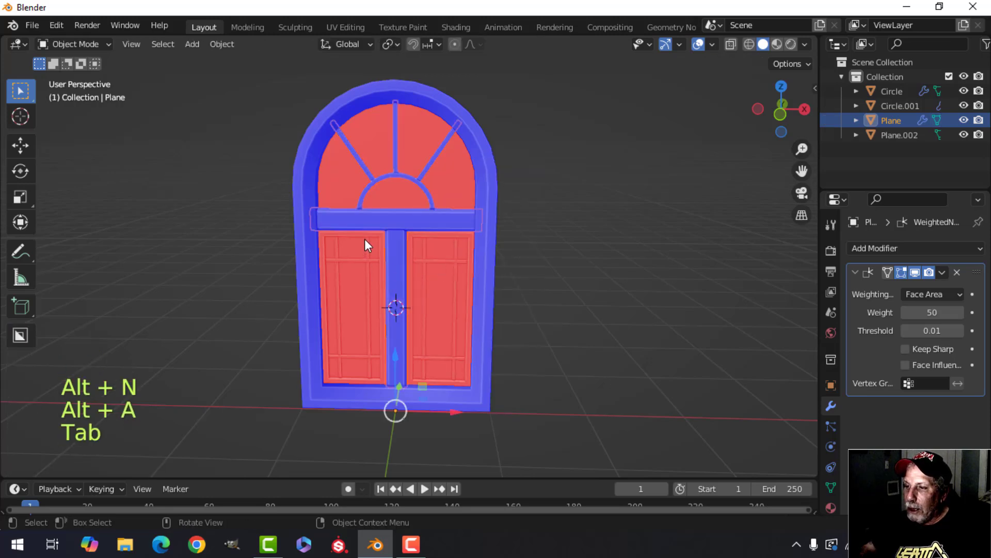
Recalculate the normals outside on all geometry of the two lower sashes and return to Object Mode
left_click(365, 237)
key("Tab")
key("a")
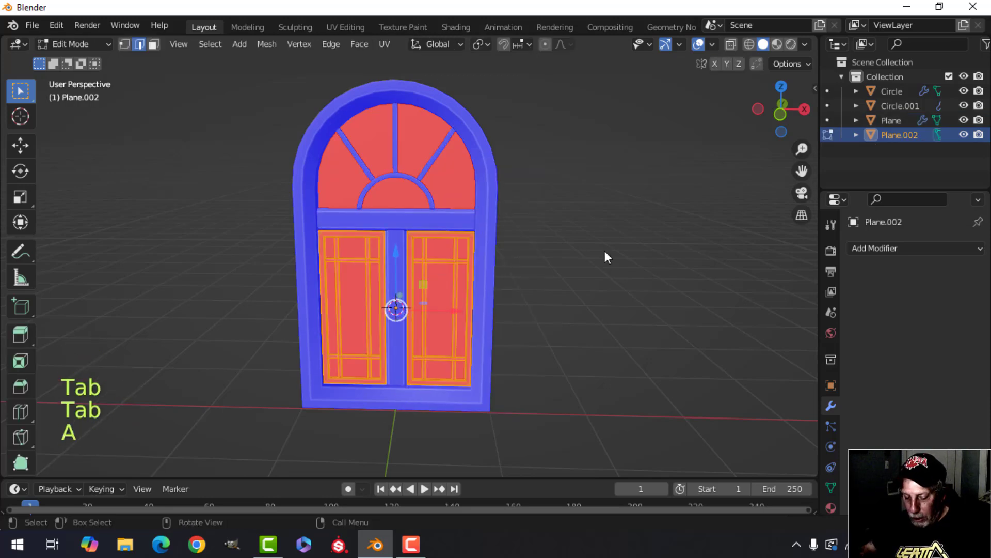
key("alt+n")
left_click(605, 251)
key("Tab")
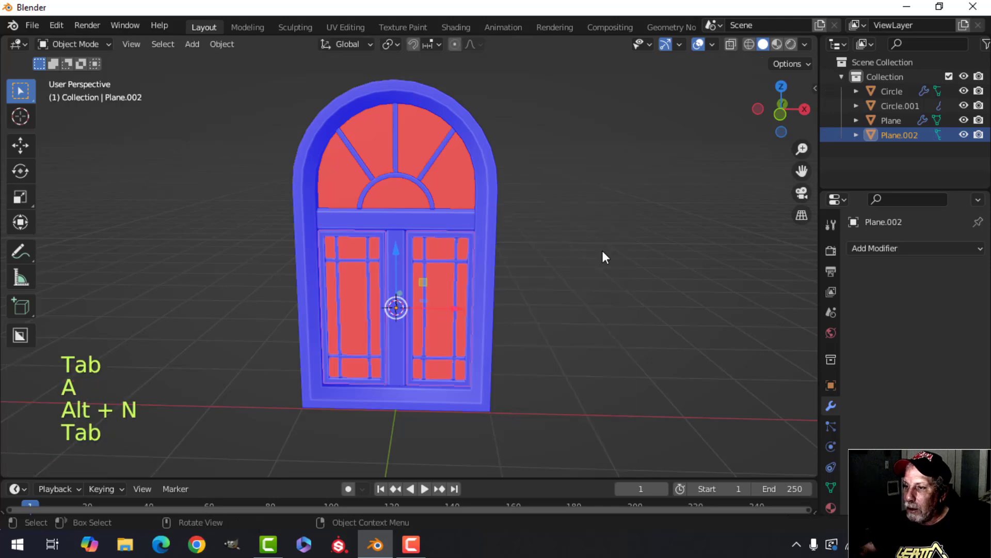
key("alt+a")
Recalculate the glass pane's normals outside and flip them to face the front, returning to Object Mode
middle_click_drag(540, 261, 559, 228)
left_click(441, 250)
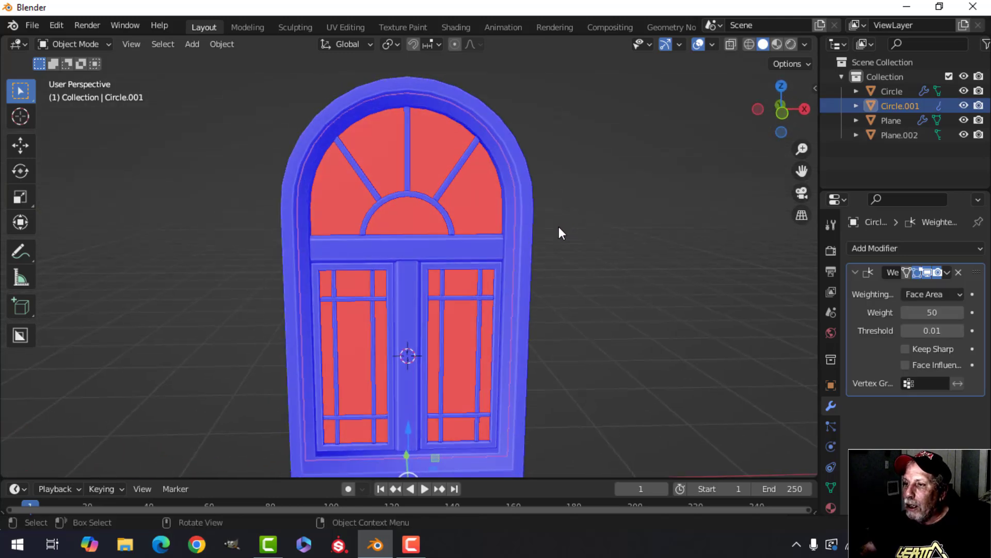
key("Tab")
key("a")
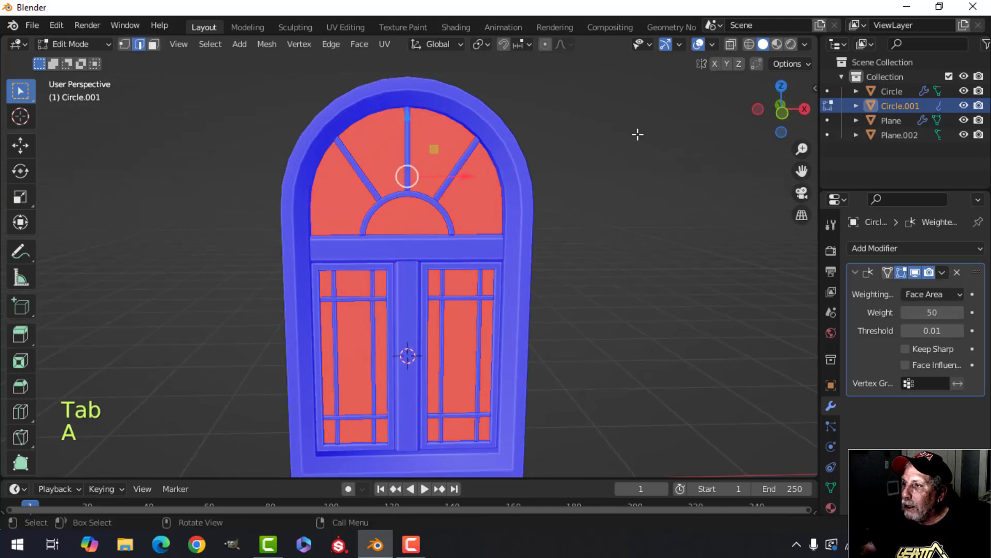
key("alt+n")
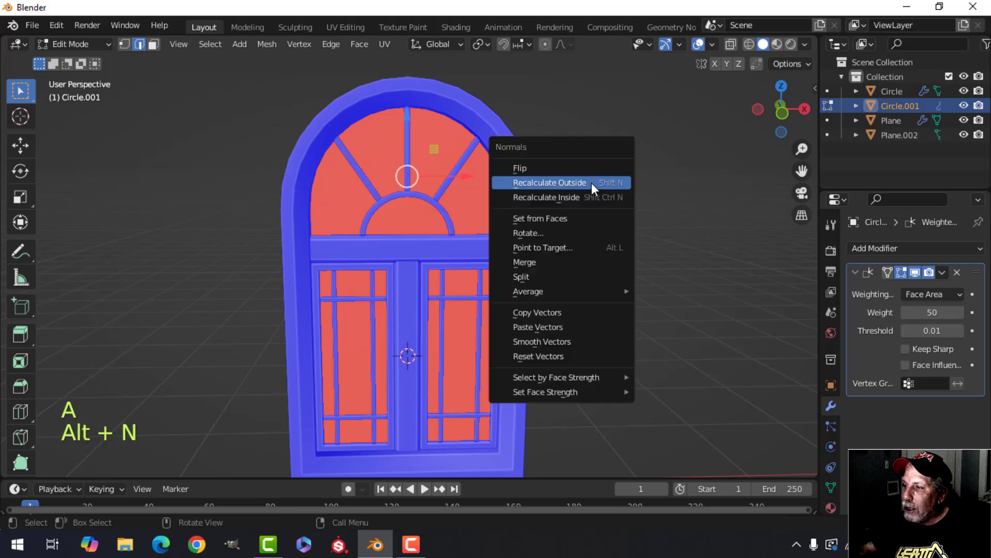
left_click(581, 183)
key("alt+n")
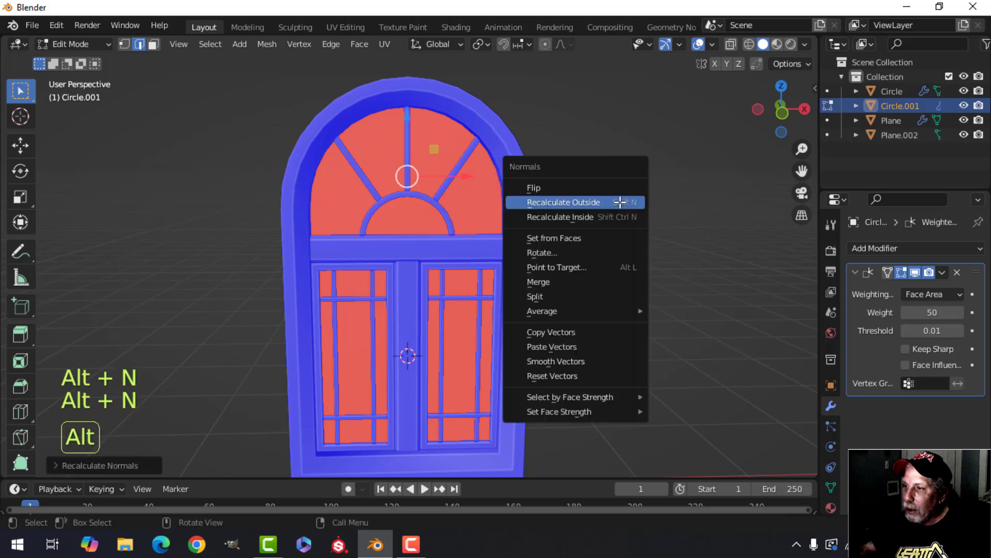
left_click(559, 186)
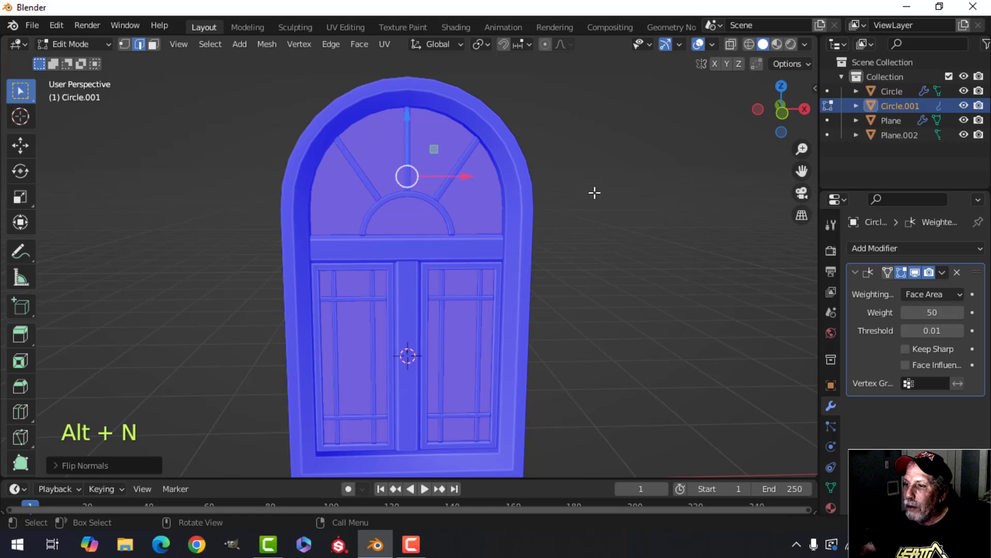
key("alt+a")
key("Tab")
Turn off the Face Orientation overlay and deselect everything to show the plain shaded window
left_click(713, 44)
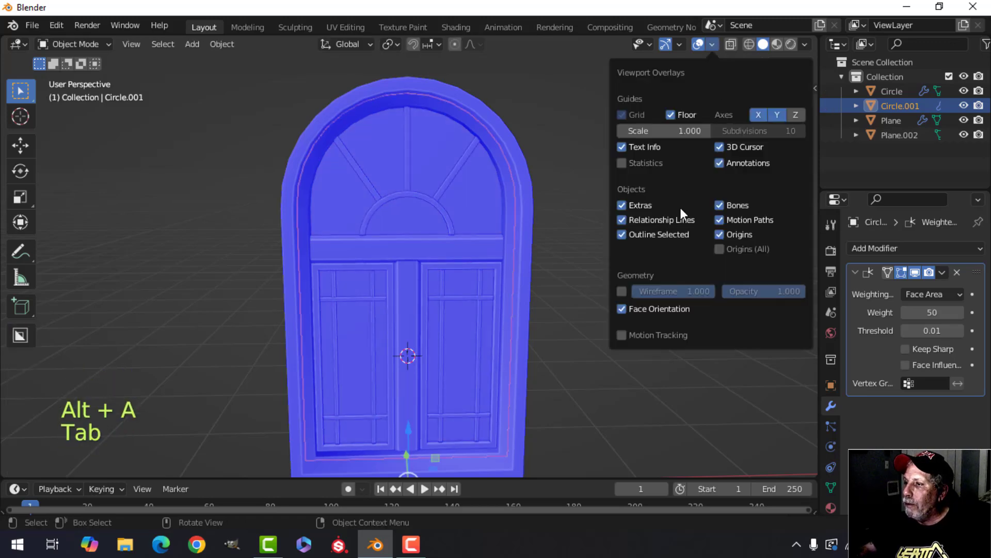
left_click(657, 310)
scroll(495, 201, "down", 3)
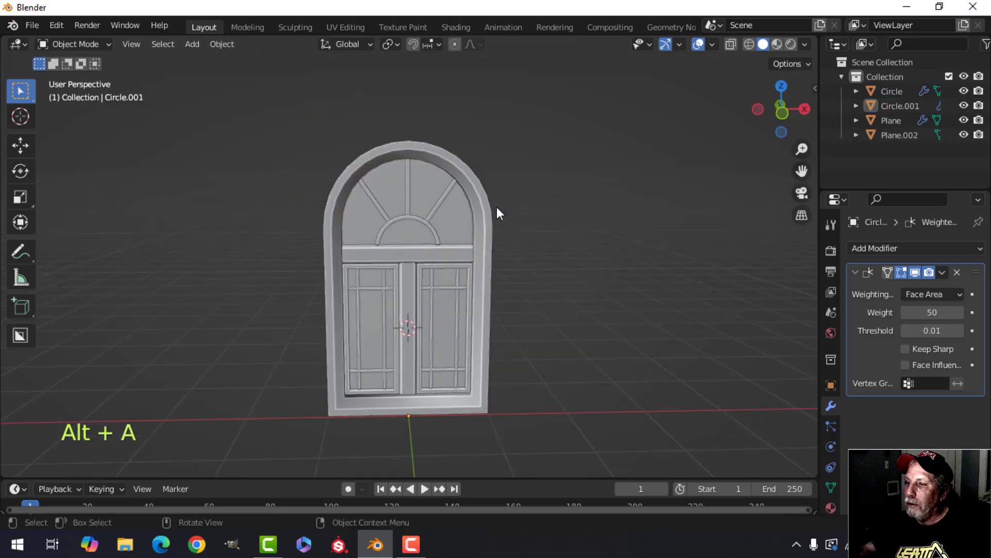
mouse_move(497, 206)
middle_mouse_down()
mouse_move(460, 197)
mouse_move(553, 193)
mouse_move(495, 234)
mouse_move(529, 219)
middle_mouse_up()
scroll(529, 204, "up", 2)
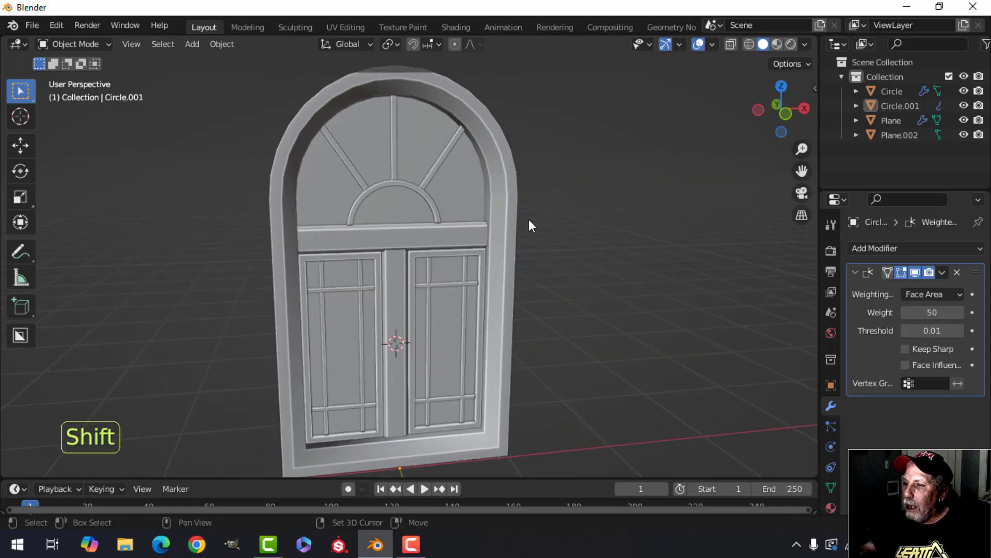
Set viewport Cavity to Both, with World Space Valley 2.068, Screen Space Ridge 1.683 and Screen Space Valley 1.567
left_click(805, 45)
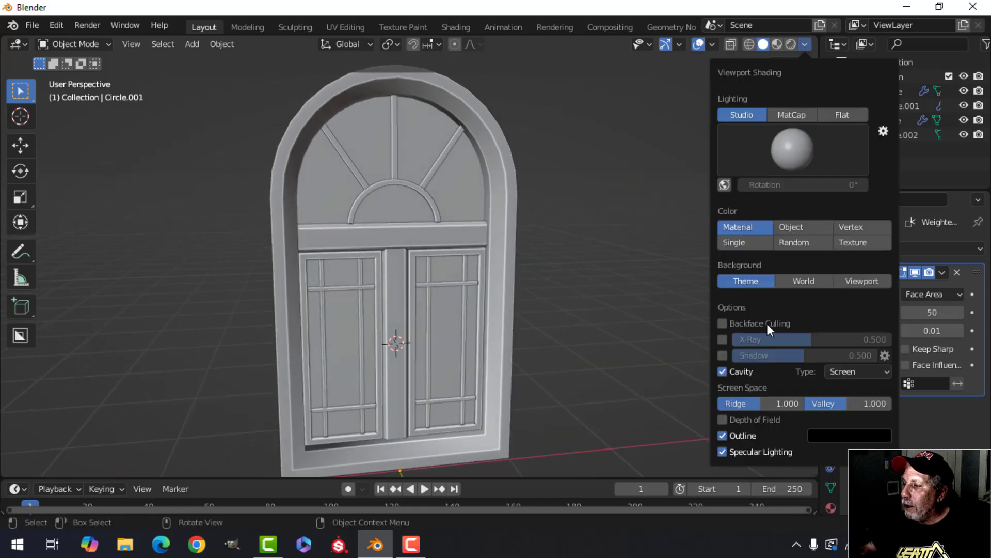
left_click(842, 373)
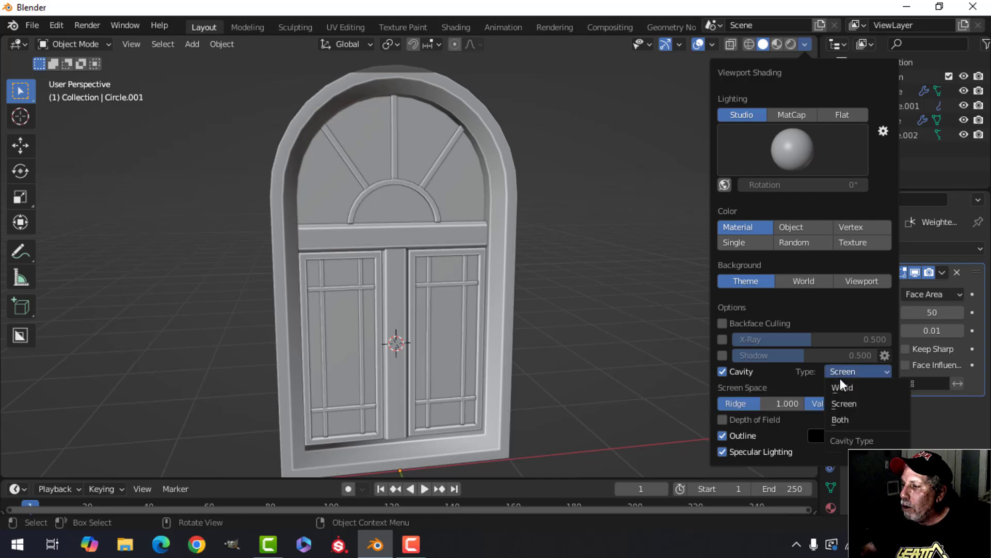
left_click(842, 418)
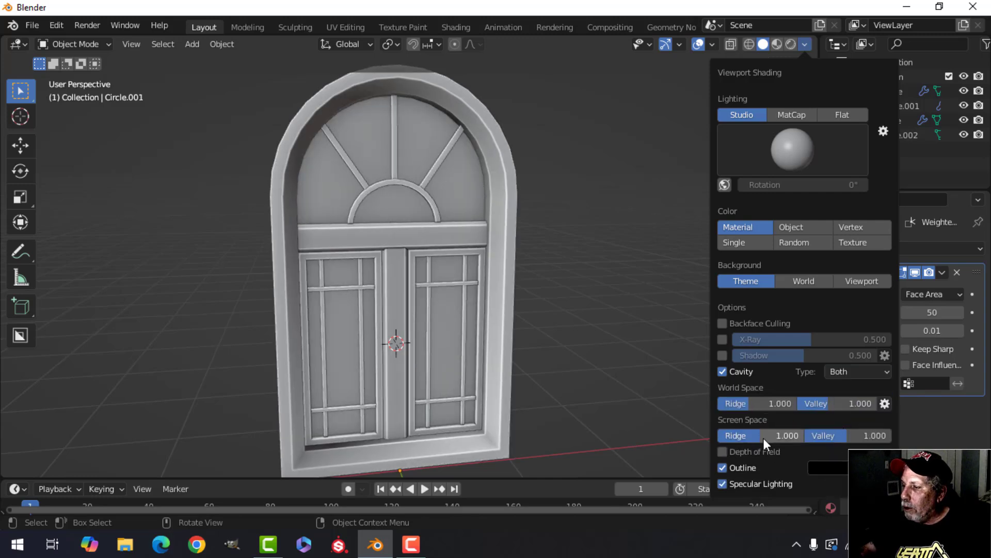
left_click_drag(763, 435, 798, 435)
mouse_move(823, 405)
left_mouse_down()
mouse_move(847, 404)
mouse_move(855, 435)
mouse_move(873, 436)
left_mouse_up()
Select the entire glass pane mesh and shift it slightly along Y behind the bars, returning to Object Mode
middle_click_drag(548, 317, 577, 306)
scroll(543, 334, "up", 2)
key("alt+a")
middle_click_drag(552, 340, 509, 277, "shift")
scroll(501, 300, "down", 2)
scroll(497, 272, "up", 2)
middle_click_drag(490, 146, 394, 119, "shift")
left_click(451, 145)
key("Tab")
key("a")
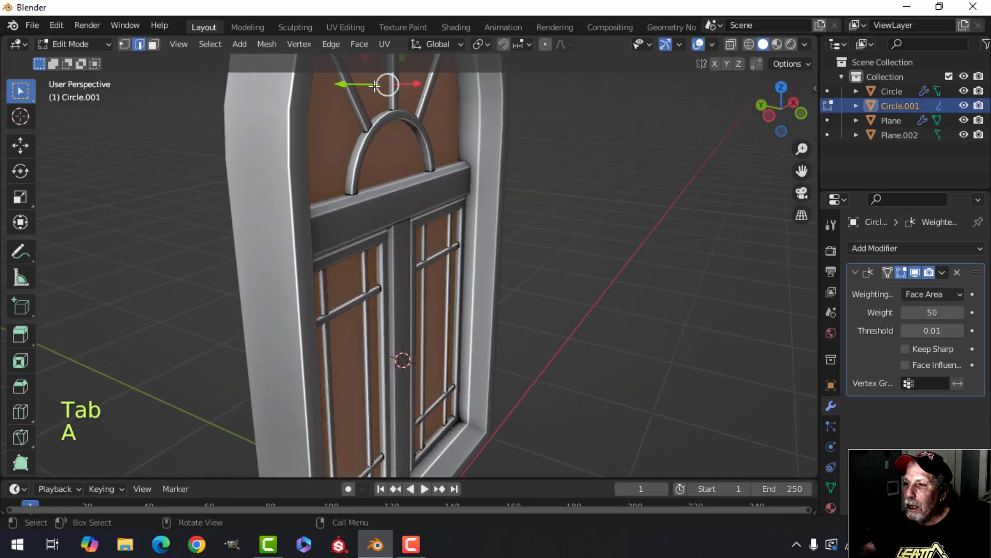
key("g")
key("y")
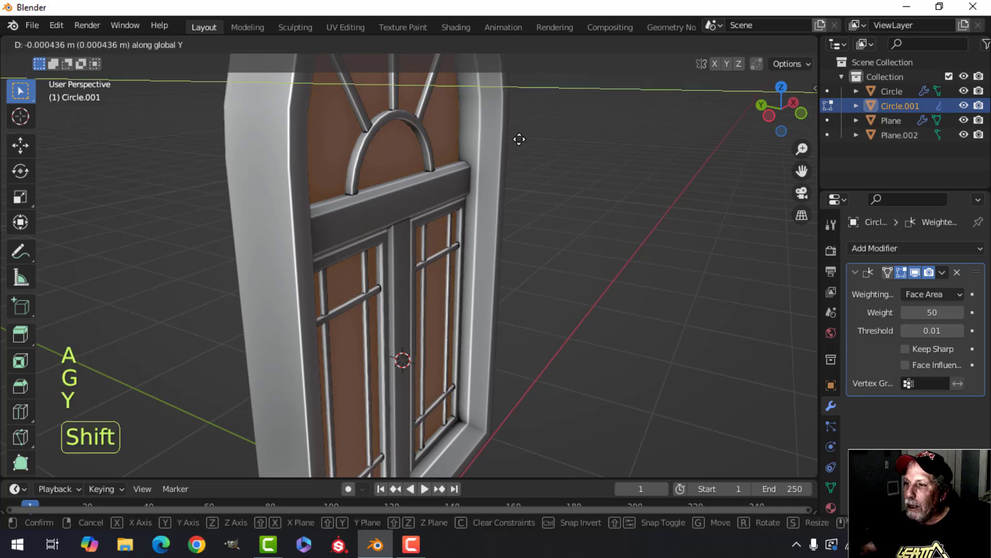
left_click(563, 149)
middle_click_drag(563, 149, 398, 246)
scroll(502, 178, "down", 3)
key("Tab")
key("alt+a")
Select the bars and the lower sashes together and move them slightly along Y toward the front of the frame
scroll(362, 200, "up", 3)
left_click(395, 244)
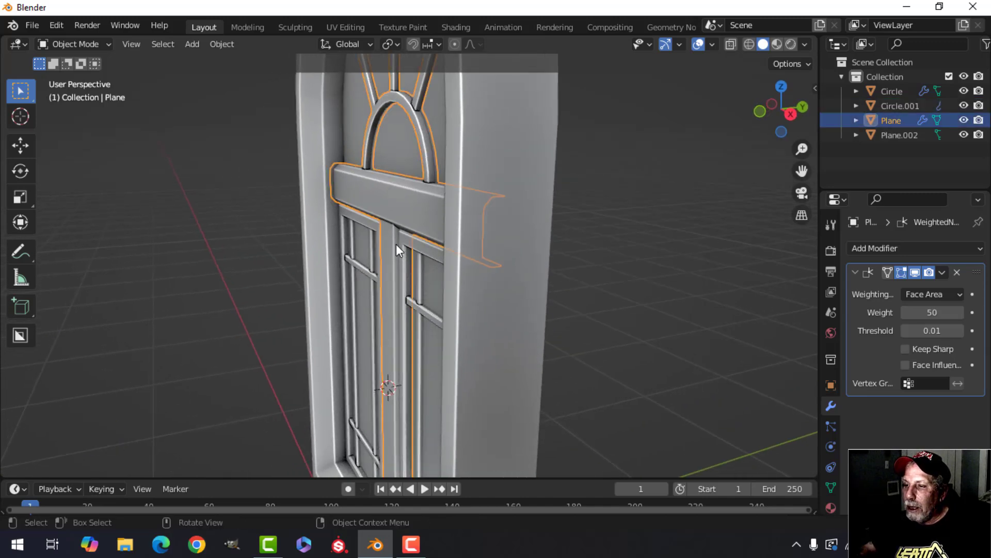
left_click(367, 220, "shift")
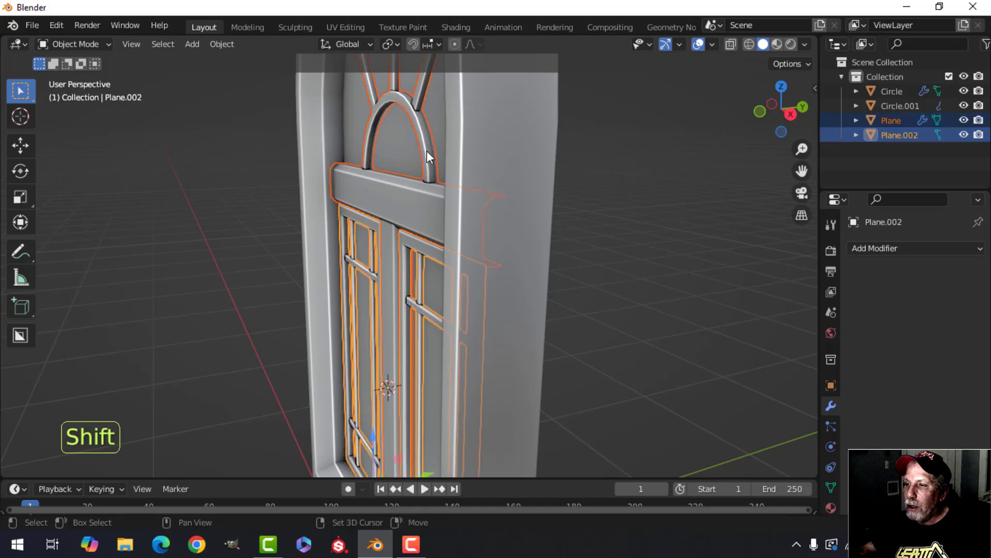
middle_click_drag(426, 151, 429, 222)
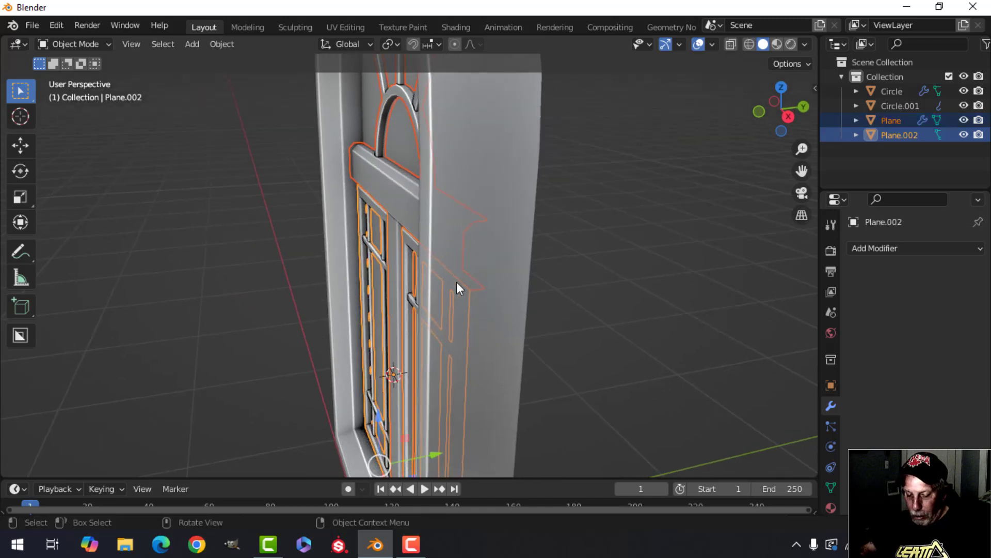
key("g")
key("y")
key("shift")
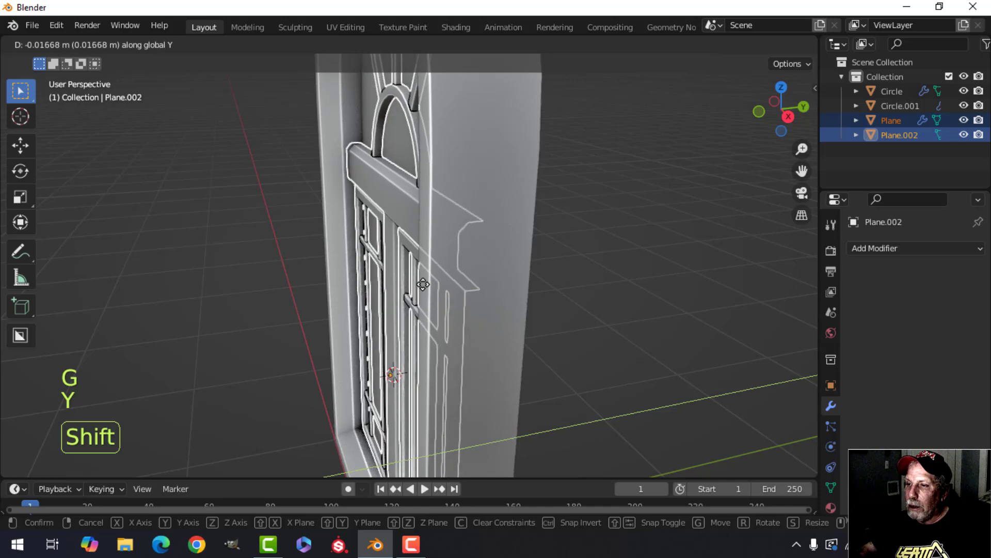
left_click(394, 176)
key("alt+a")
Move the glass pane about 0.03 m along negative Y, closer to the bars and sashes, and deselect it
left_click(399, 151)
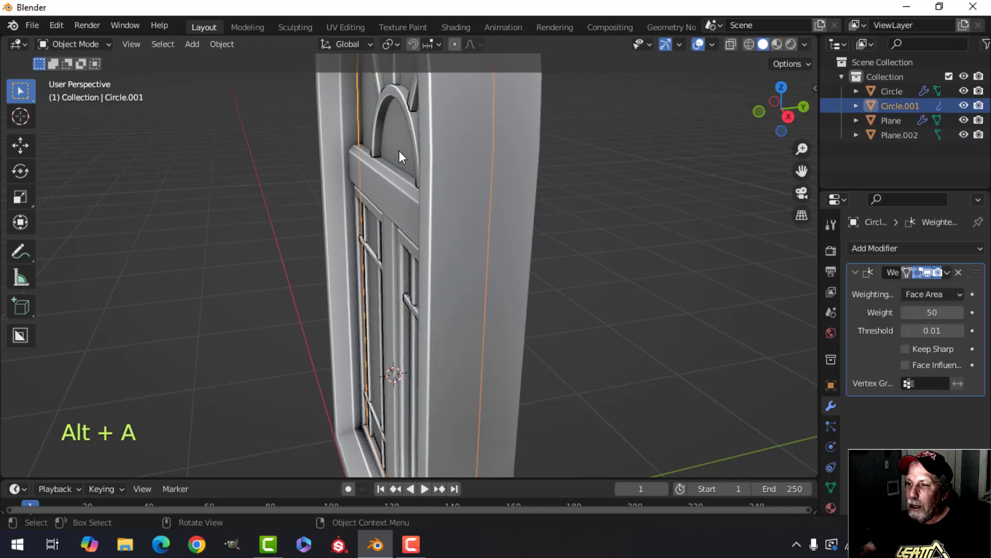
key("g")
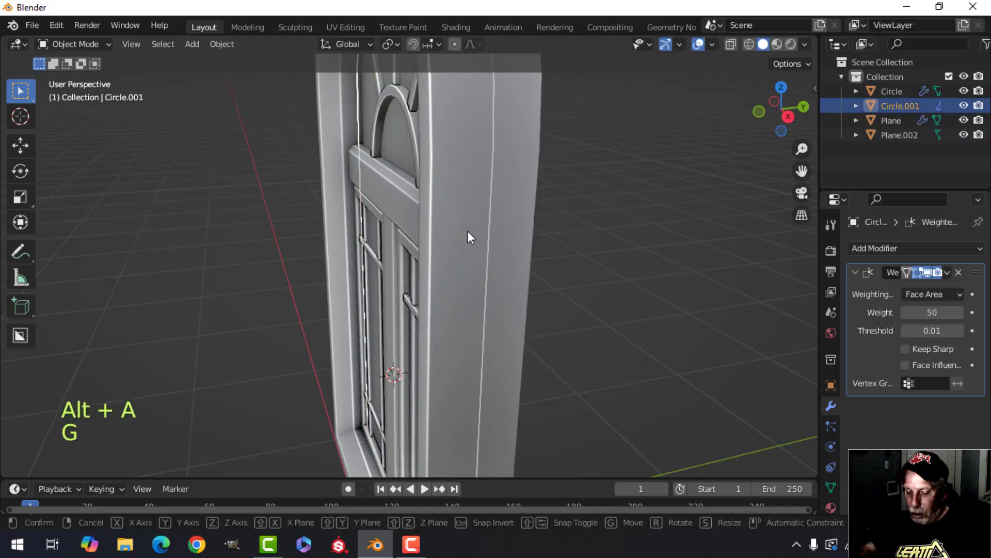
key("y")
key("shift")
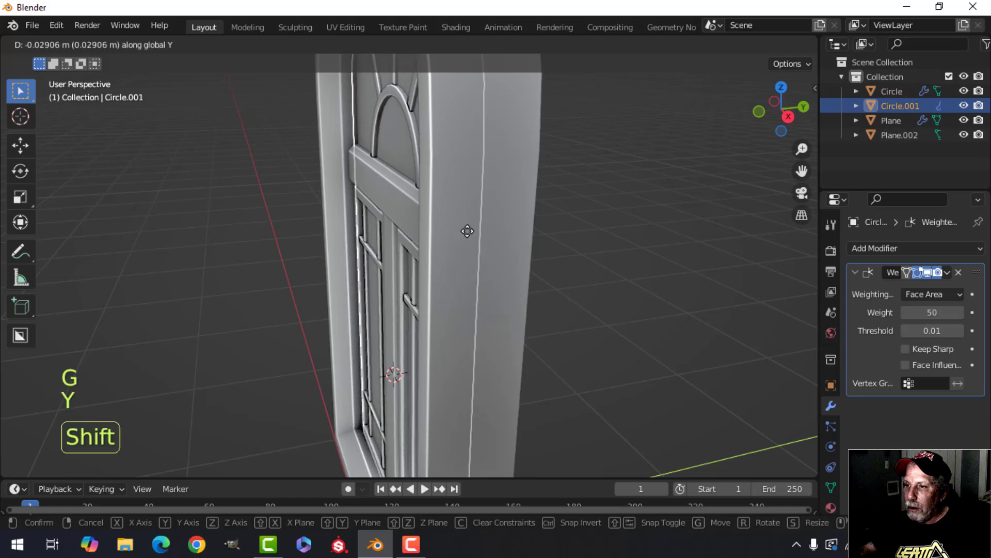
left_click(476, 228)
key("alt+a")
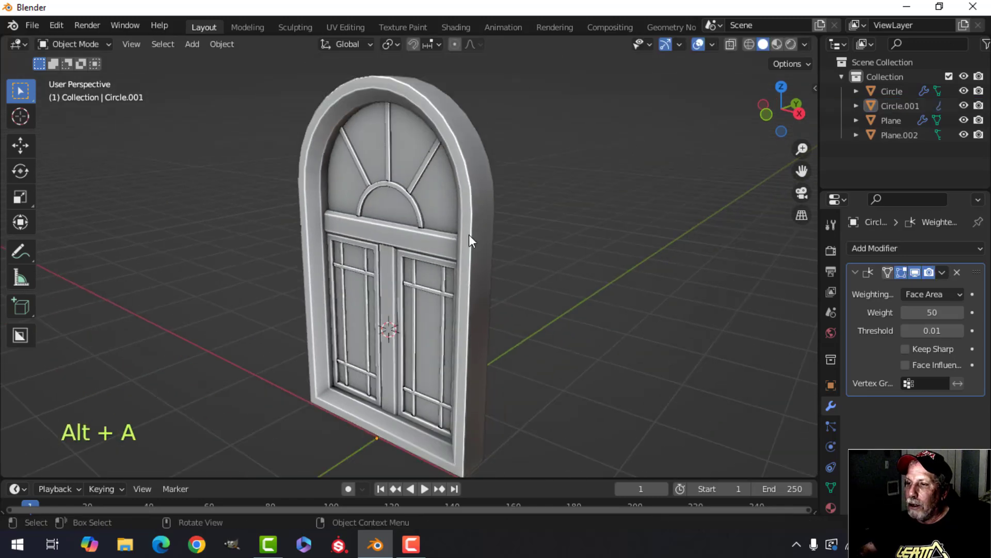
Switch the viewport lighting to MatCap and choose a bright white sphere to display the window
middle_click_drag(469, 235, 438, 225)
scroll(516, 252, "up", 3)
scroll(485, 219, "down", 3)
middle_click_drag(438, 225, 475, 222)
scroll(437, 225, "up", 2)
scroll(444, 207, "down", 2)
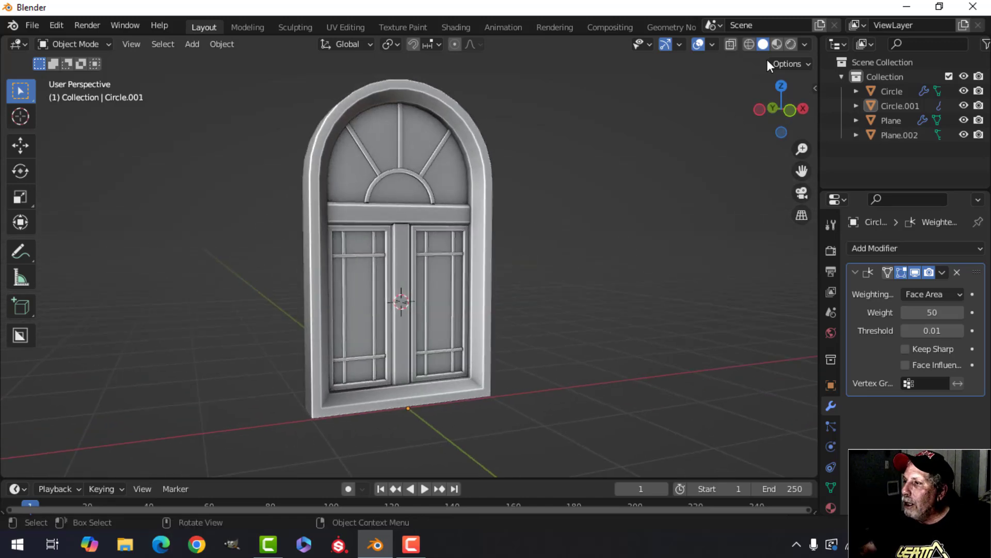
left_click(805, 45)
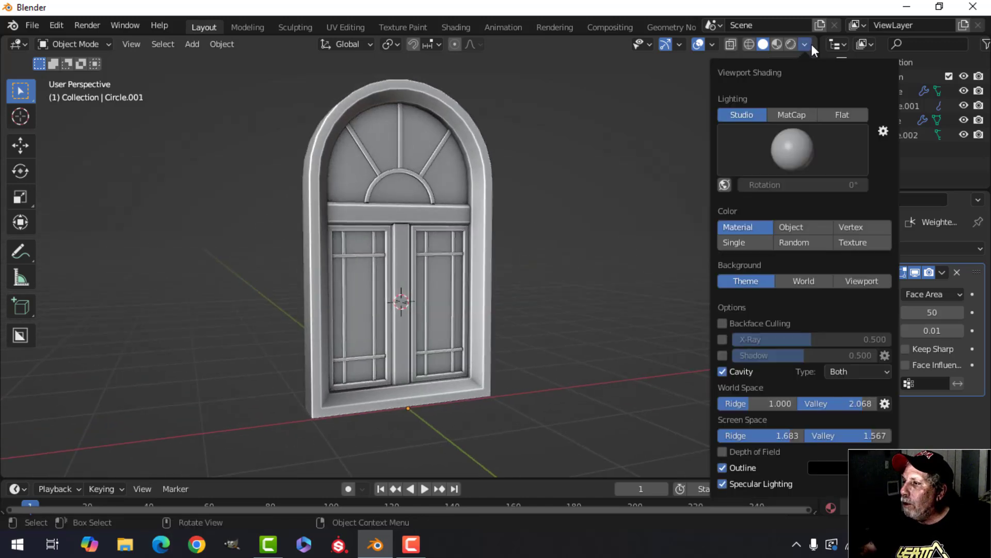
left_click(789, 112)
left_click(797, 149)
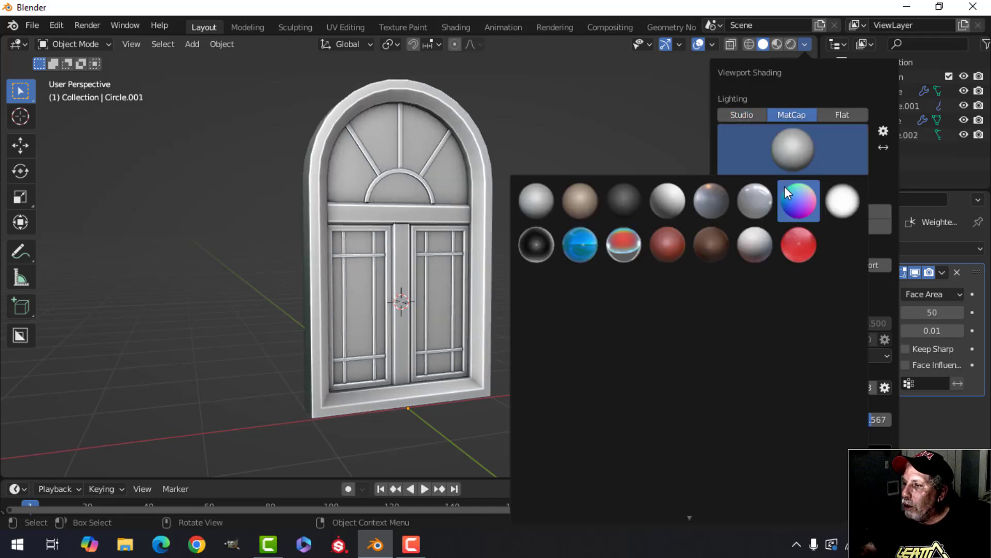
left_click(763, 333)
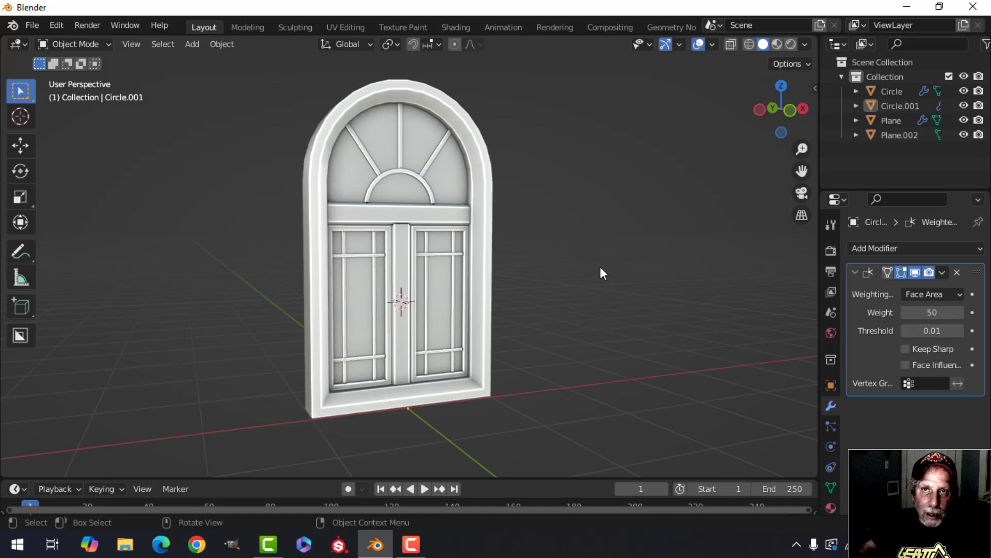
Set the arched outer frame's viewport display color to a darkened orange-brown, hex A05329
scroll(583, 260, "down", 1)
middle_click_drag(570, 246, 547, 262, "shift")
scroll(554, 253, "up", 2)
scroll(584, 250, "down", 1)
middle_click_drag(555, 262, 553, 262)
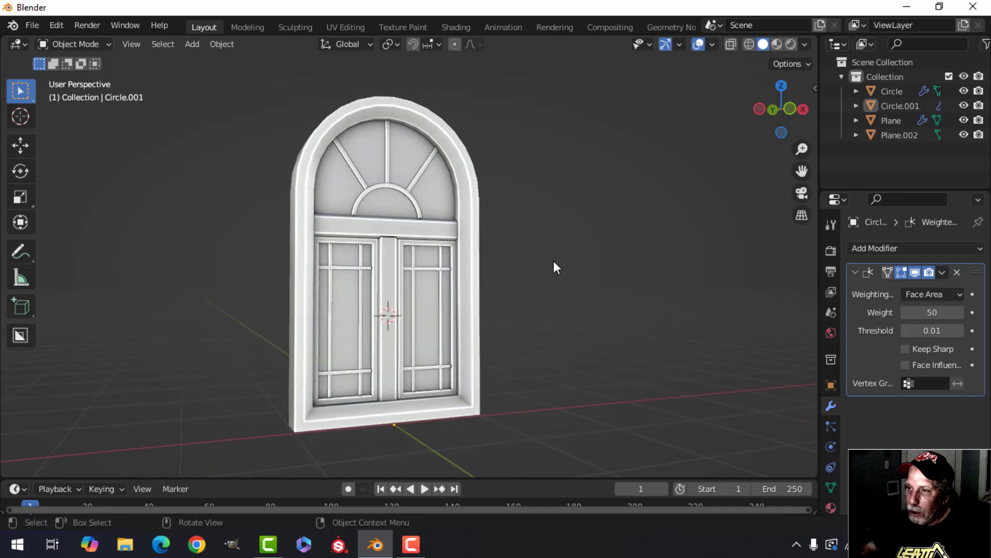
left_click(477, 218)
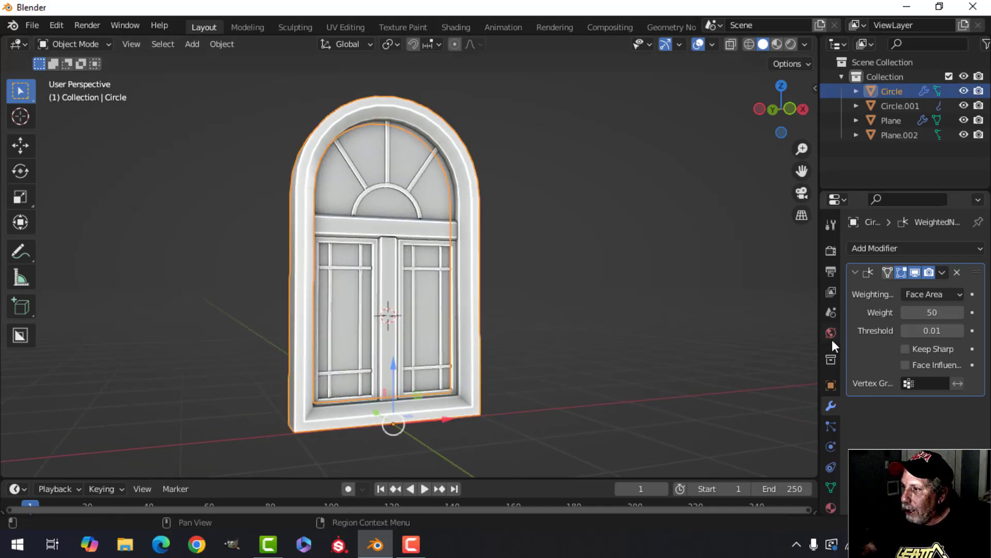
left_click(829, 384)
scroll(881, 380, "down", 4)
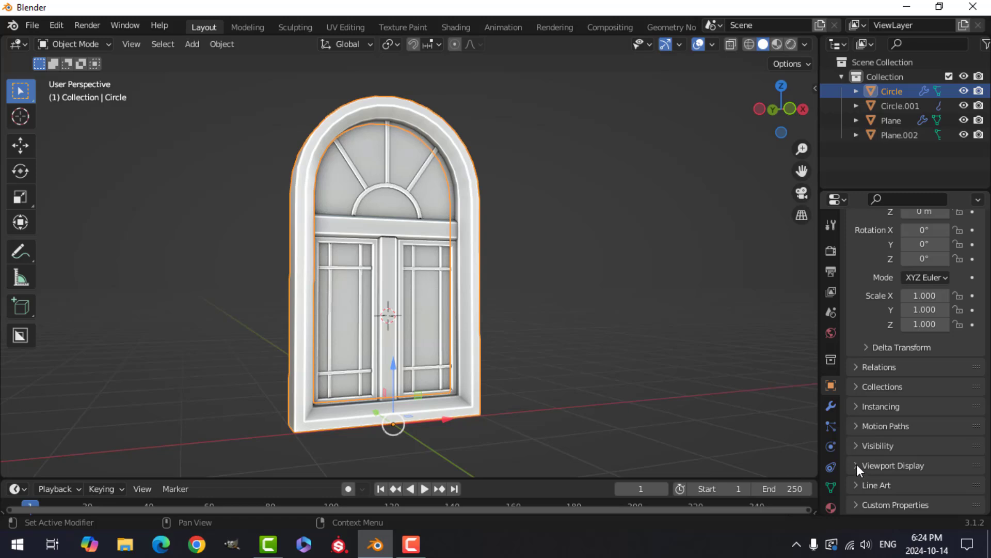
left_click(856, 464)
scroll(924, 470, "down", 7)
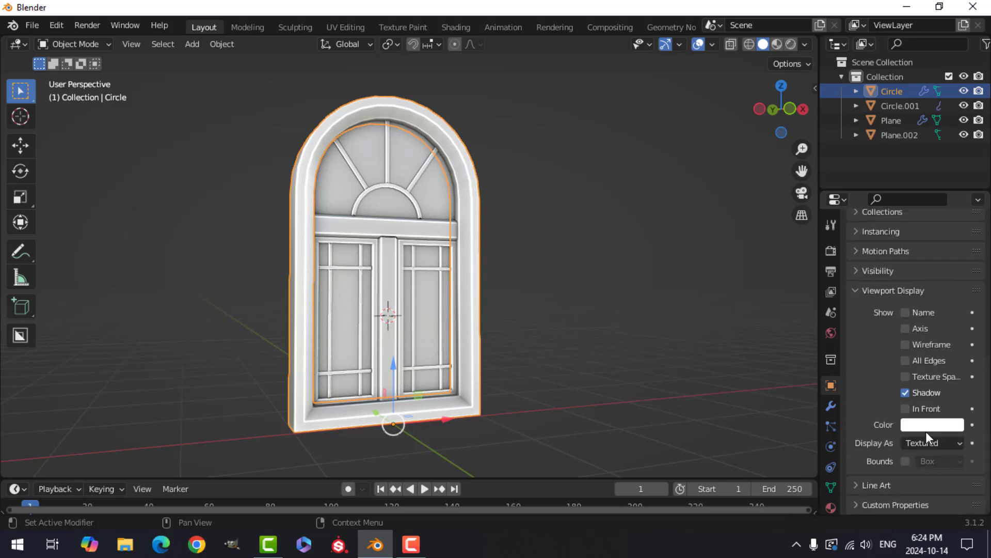
left_click(926, 435)
left_click(875, 305)
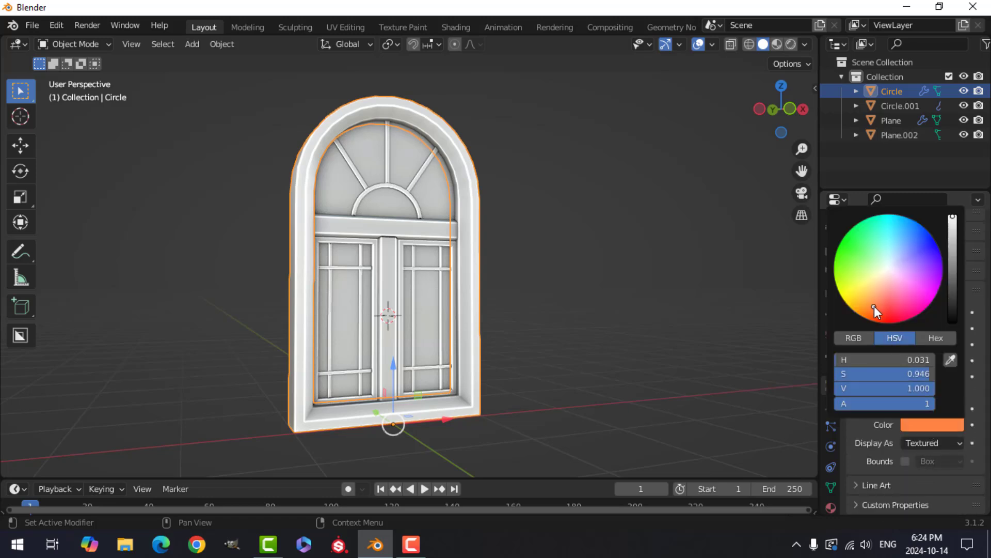
left_click_drag(955, 243, 954, 252)
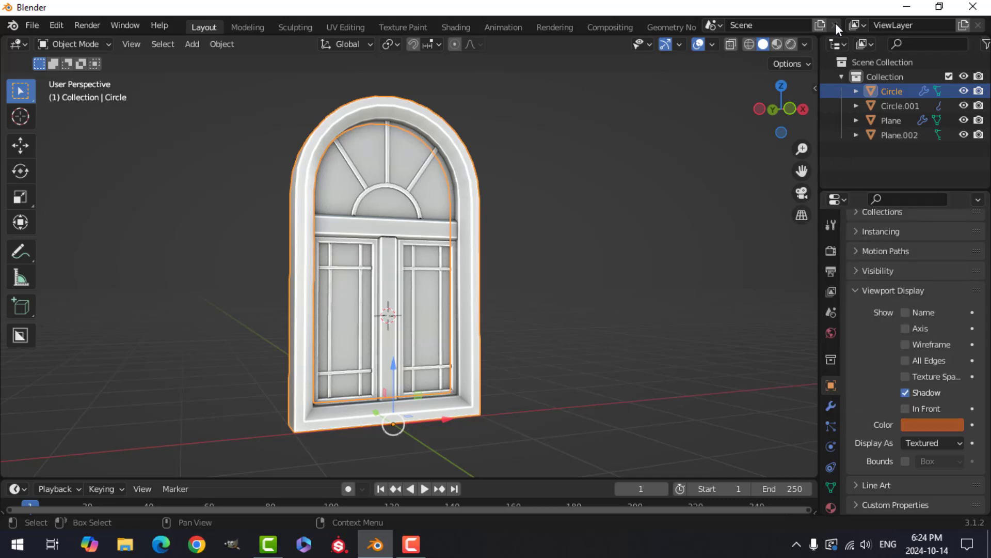
Switch the viewport shading color mode to Object and copy the outer frame color's hex code A05329
left_click(805, 45)
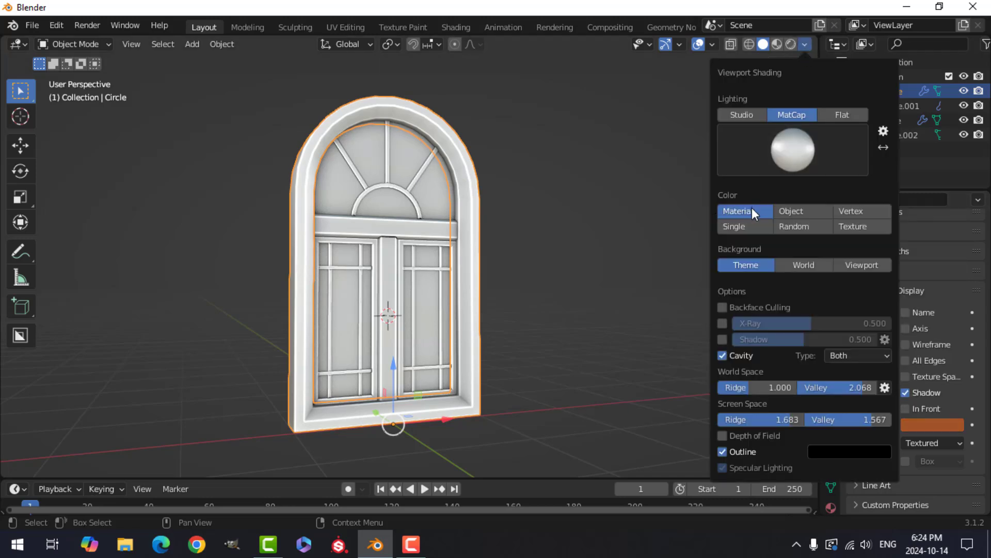
left_click(788, 210)
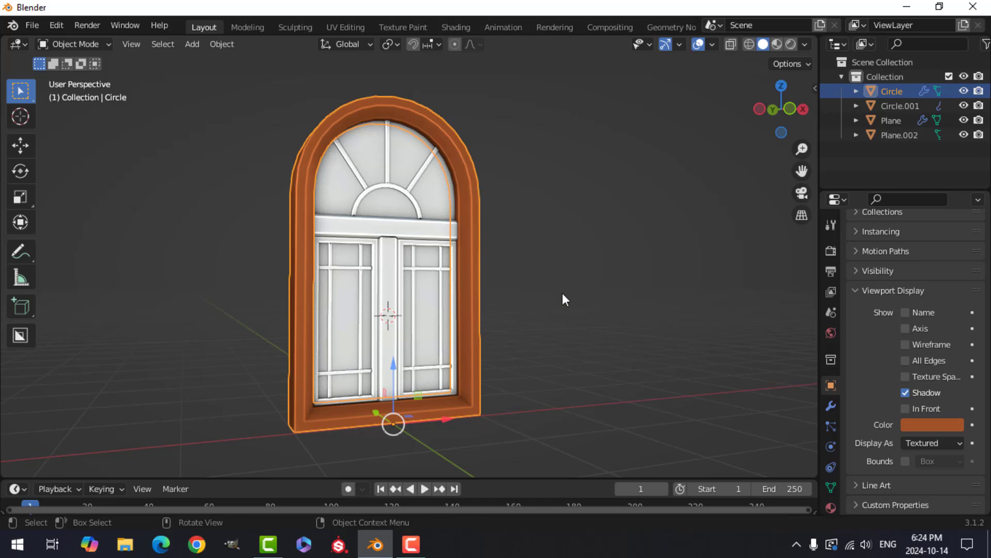
left_click(937, 422)
left_click(936, 339)
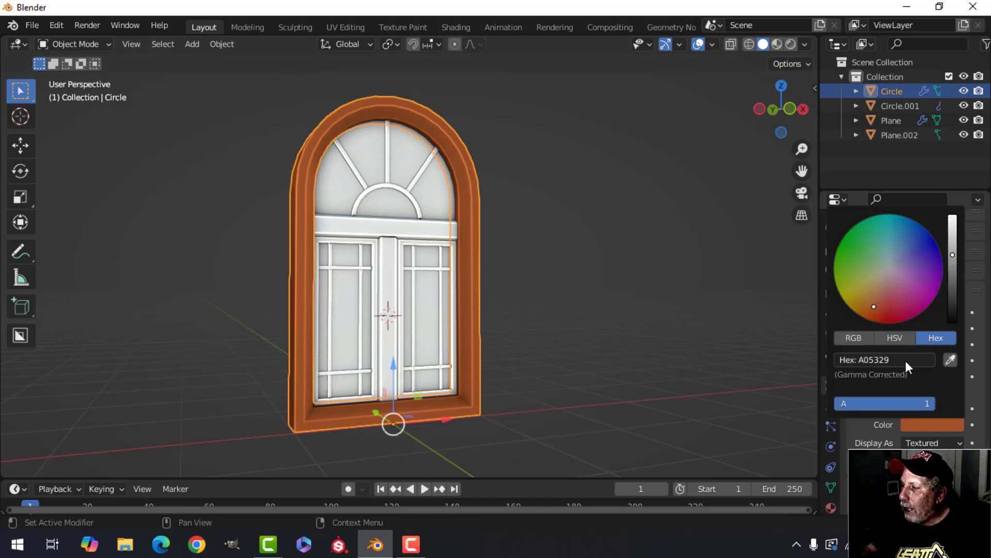
left_click(906, 361)
key("ctrl+c")
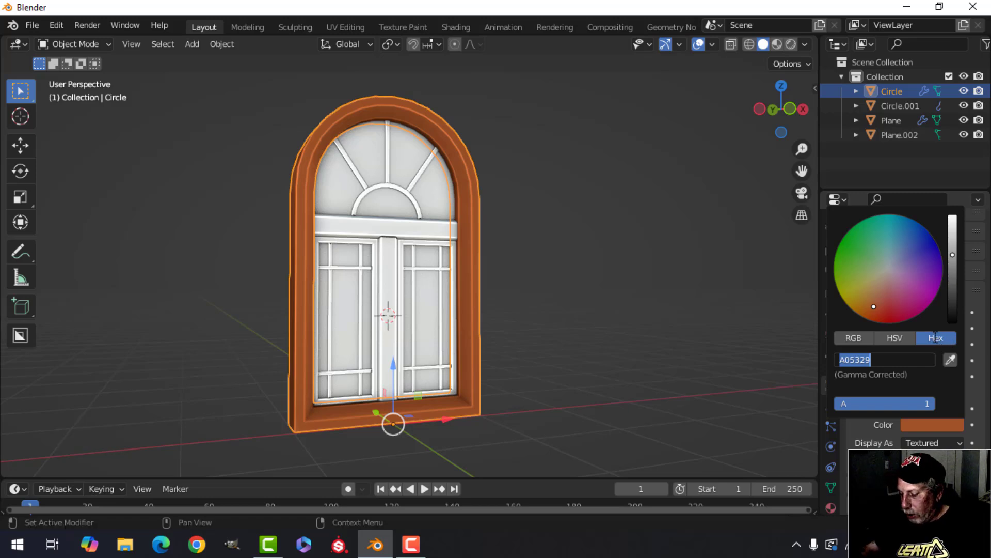
key("Return")
Set the viewport display color of the arch bars, crossbar and center post to hex A05329 and deselect them
left_click(431, 235)
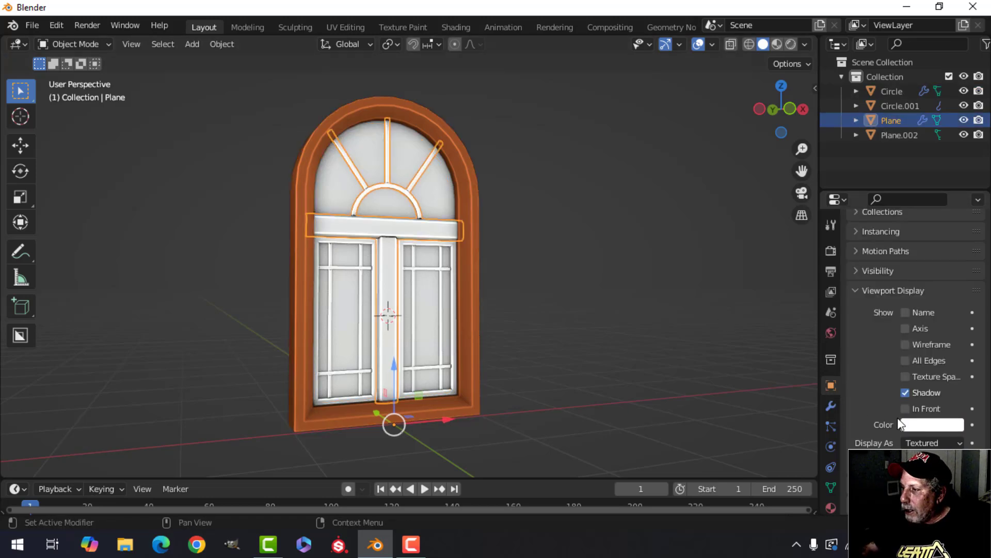
left_click(922, 423)
left_click(907, 361)
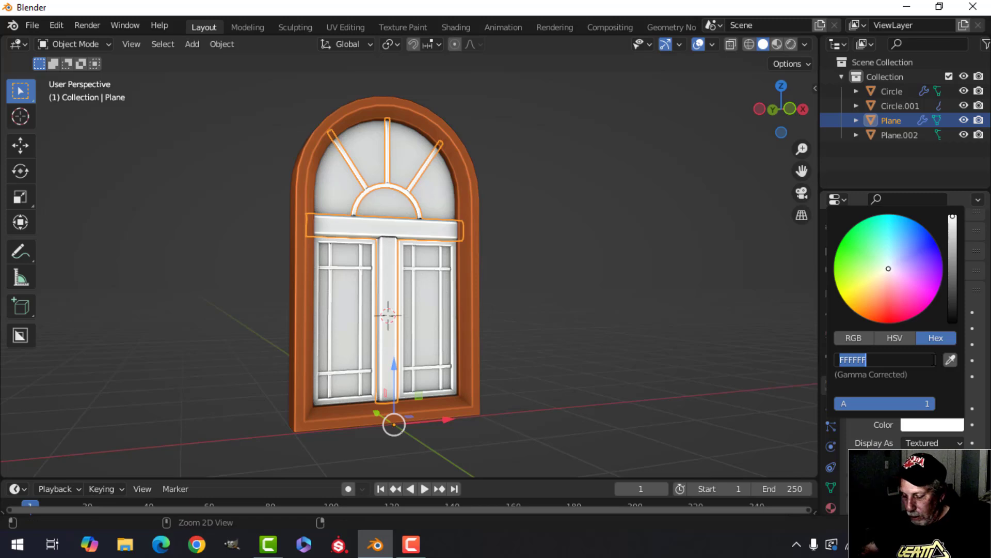
type("A05329")
key("Return")
key("alt+a")
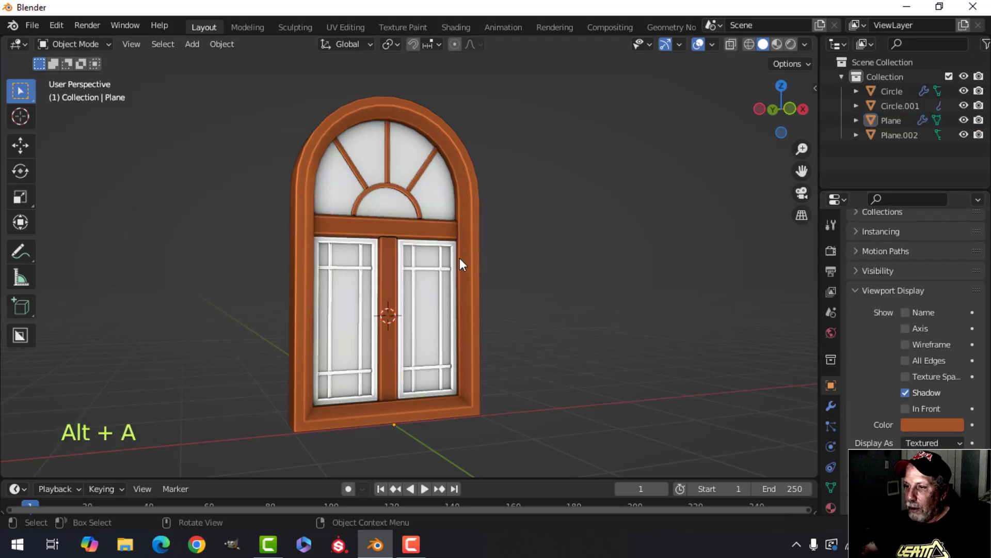
Apply the copied hex color A05329 to the two lower sashes as their viewport display color and deselect them
left_click(432, 242)
left_click(919, 423)
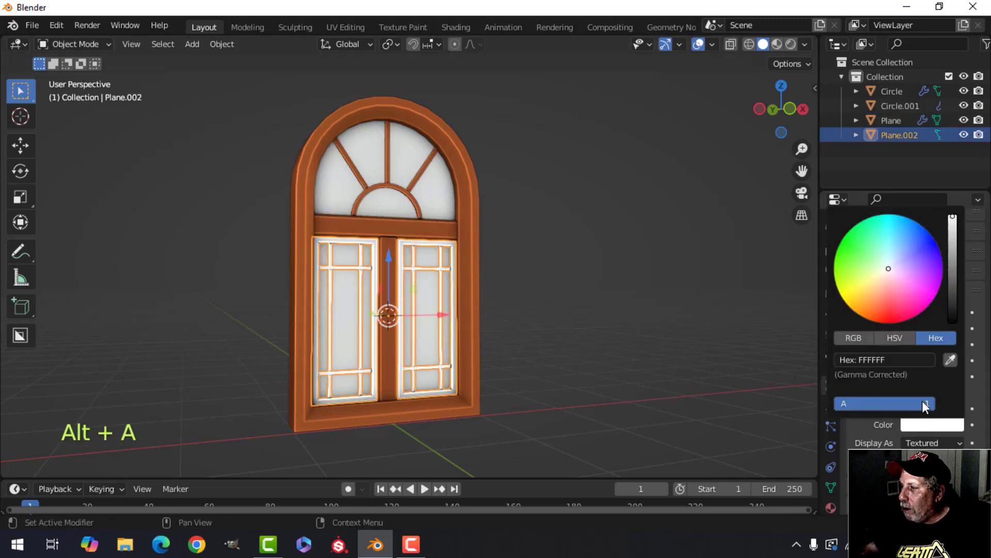
left_click(900, 359)
key("ctrl+v")
key("Return")
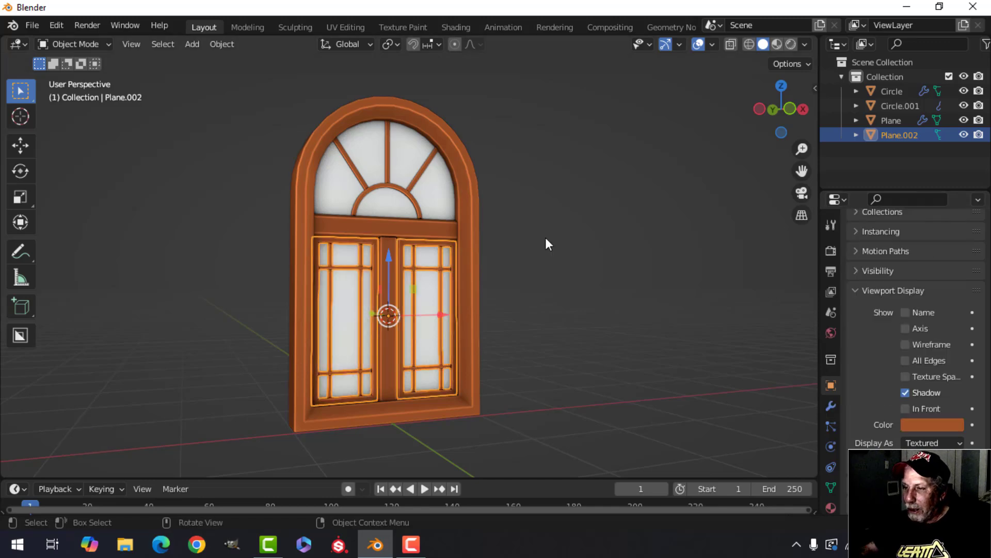
key("alt+a")
Give the glass pane a pale lavender viewport display color, hex DAD6FF, with alpha 0.364, and deselect it
scroll(516, 237, "up", 1)
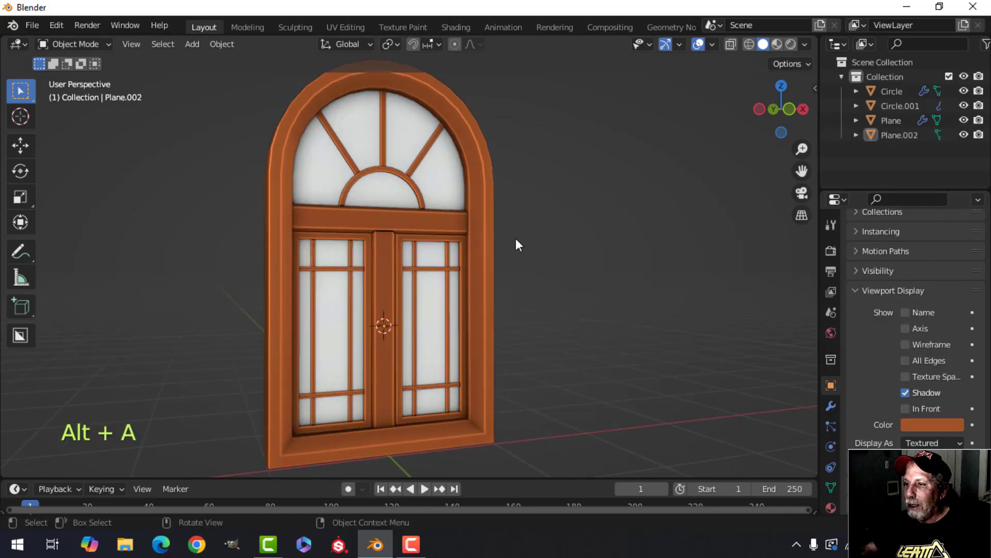
left_click(451, 188)
scroll(568, 280, "down", 2)
middle_click_drag(508, 266, 486, 261)
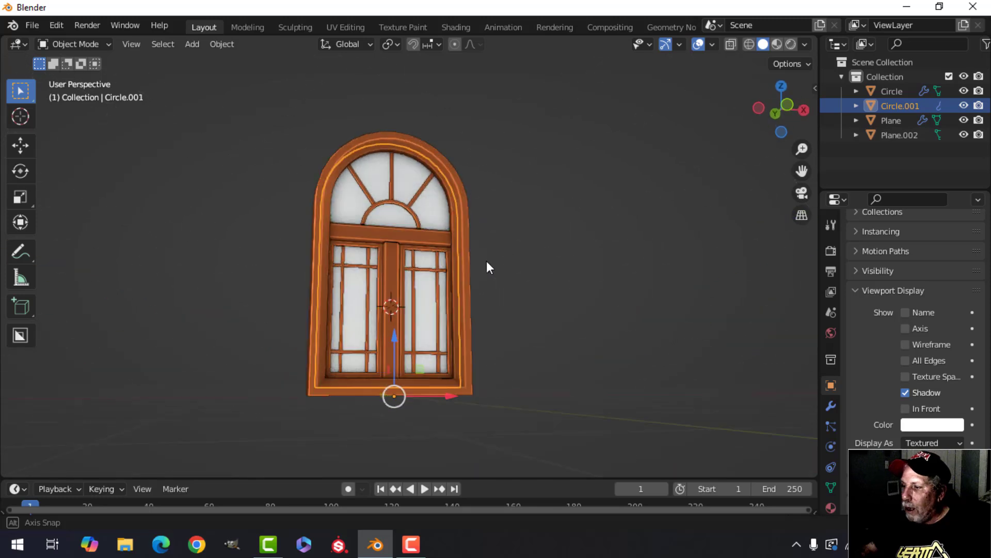
left_click(941, 423)
left_click(894, 266)
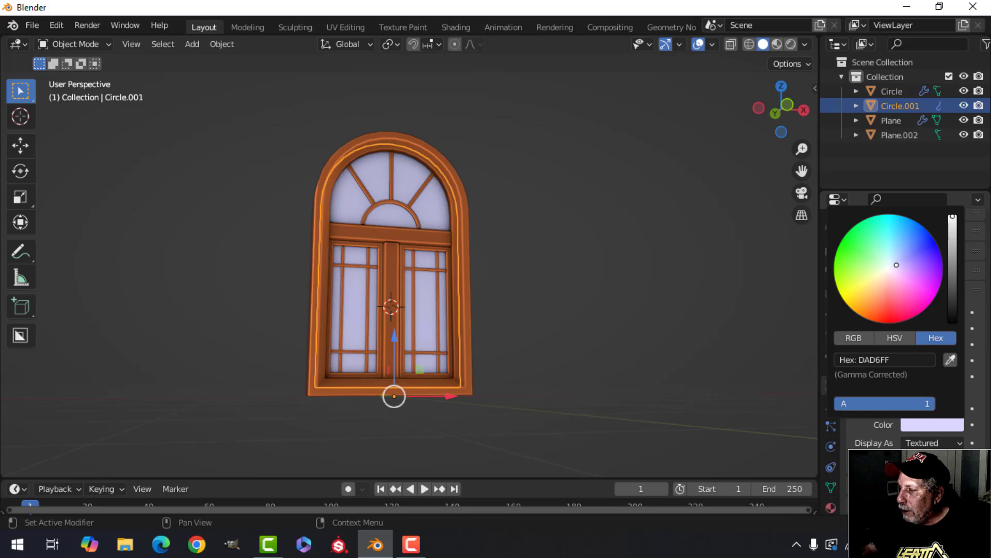
left_click_drag(929, 404, 878, 403)
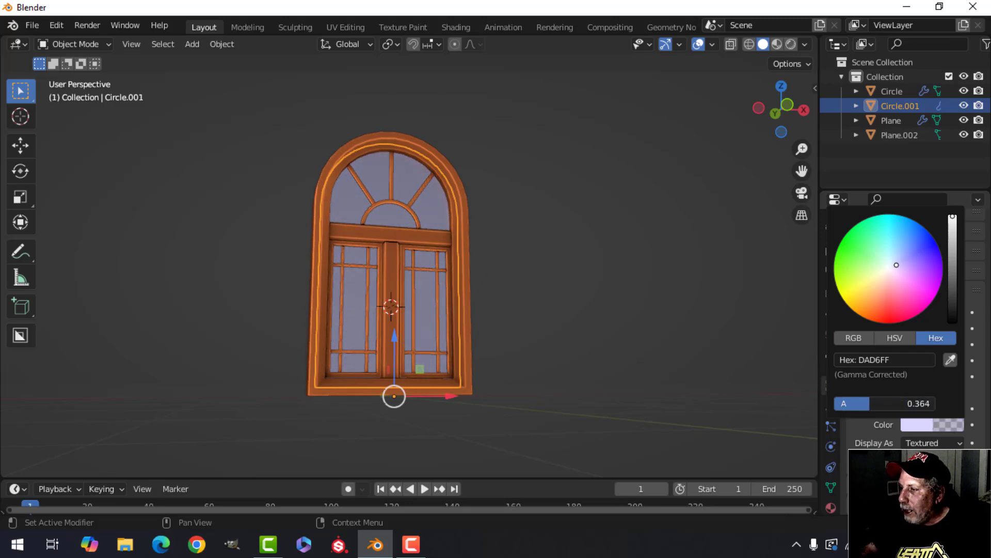
key("alt+a")
Examine the colored window and its translucent glass from an angle, both close up and from farther away
middle_click_drag(426, 280, 474, 307)
scroll(463, 277, "up", 3)
scroll(462, 268, "up", 1)
mouse_move(458, 244)
middle_mouse_down("shift")
mouse_move(436, 315)
mouse_move(448, 249)
mouse_move(360, 246)
mouse_move(366, 206)
mouse_move(463, 239)
mouse_move(470, 258)
mouse_move(482, 245)
mouse_move(375, 249)
mouse_move(427, 283)
mouse_move(439, 246)
middle_mouse_up("shift")
scroll(436, 310, "up", 3)
scroll(433, 207, "down", 6)
scroll(471, 258, "down", 2)
scroll(427, 245, "up", 2)
scroll(427, 283, "down", 1)
Try the matte white MatCap sphere from the first row on the window and check it from a low angle
left_click(804, 45)
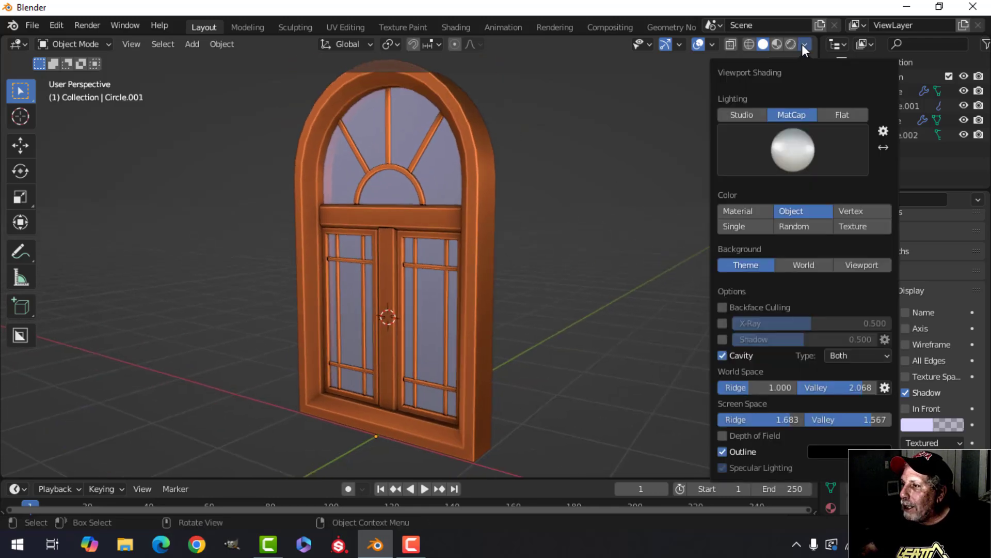
left_click(791, 115)
left_click(791, 145)
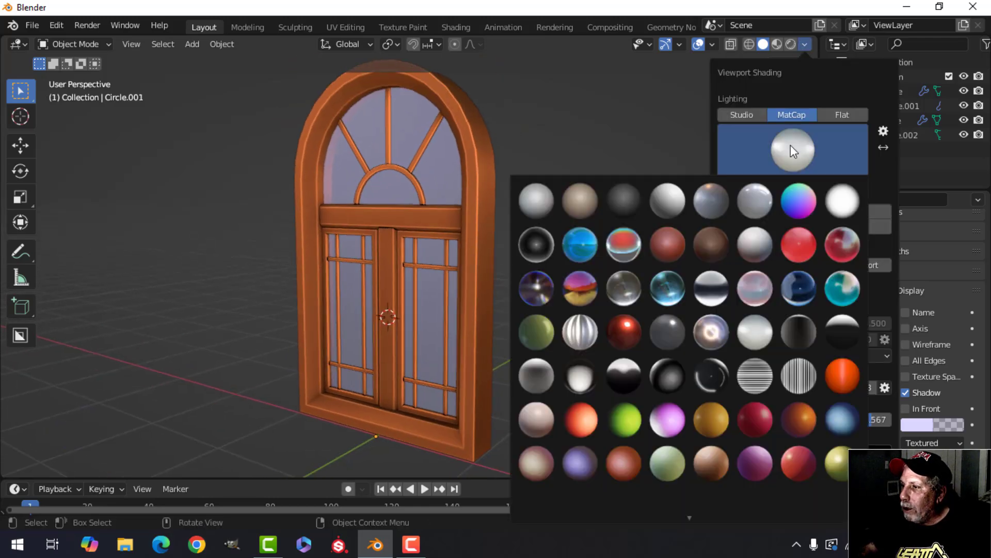
left_click(669, 200)
mouse_move(607, 209)
middle_mouse_down()
mouse_move(550, 206)
mouse_move(638, 182)
mouse_move(669, 185)
middle_mouse_up()
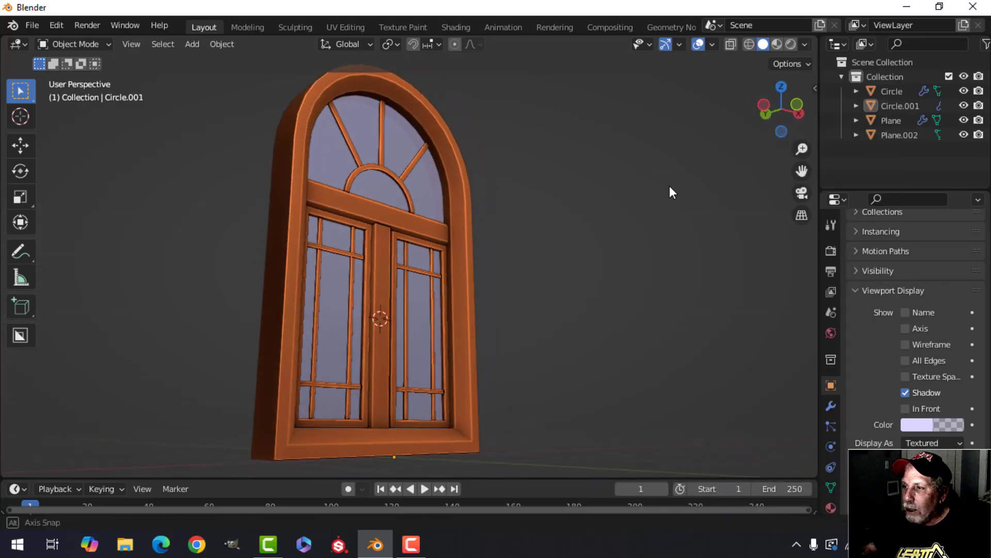
Try the glossy light grey MatCap sphere from the first row and check the window's highlights
left_click(804, 44)
left_click(791, 146)
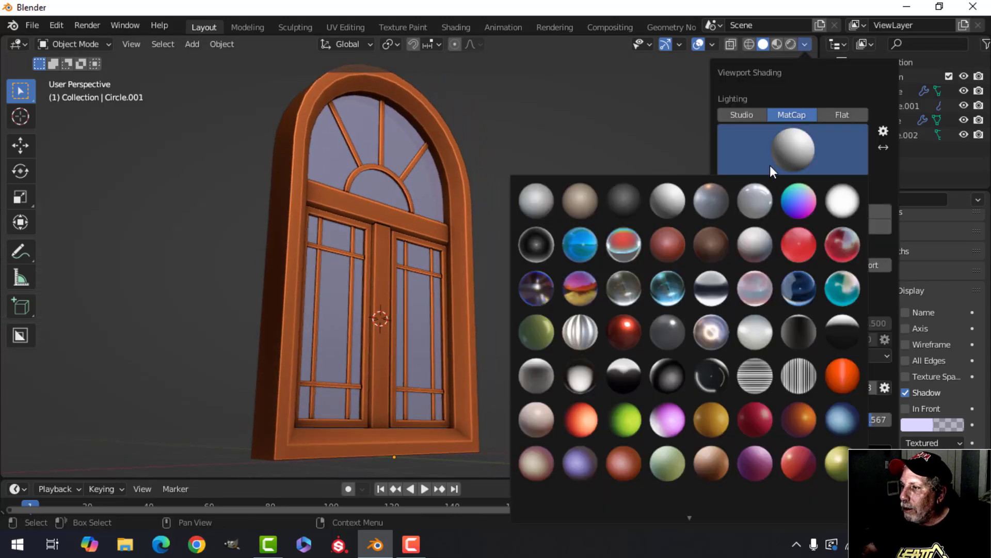
left_click(753, 200)
middle_click_drag(580, 194, 545, 199)
scroll(541, 200, "down", 1)
middle_click_drag(535, 237, 421, 304, "shift")
scroll(531, 207, "up", 2)
scroll(527, 204, "down", 2)
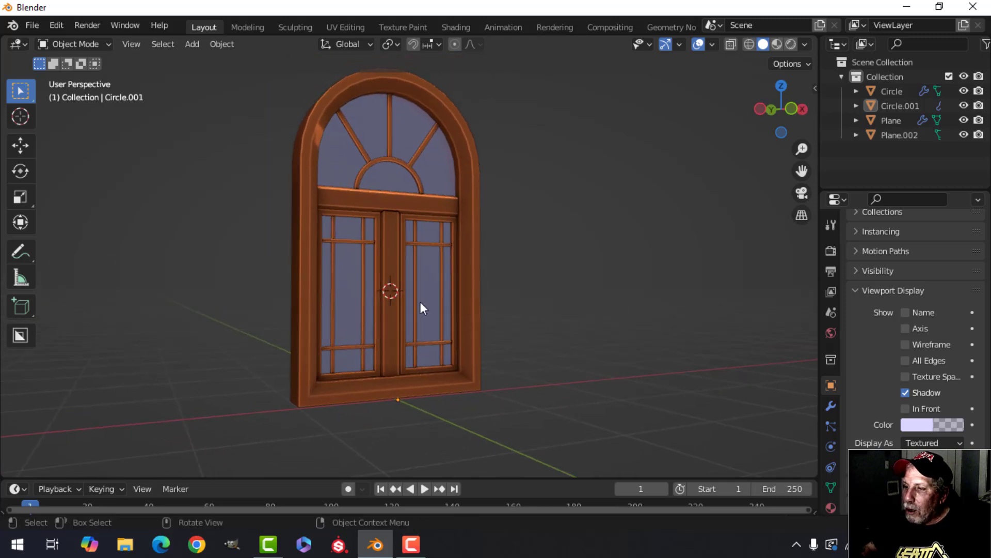
Set the MatCap to the smooth pale white sphere in the fourth row and hide the viewport gizmos and overlays
left_click(804, 45)
left_click(800, 142)
left_click(766, 324)
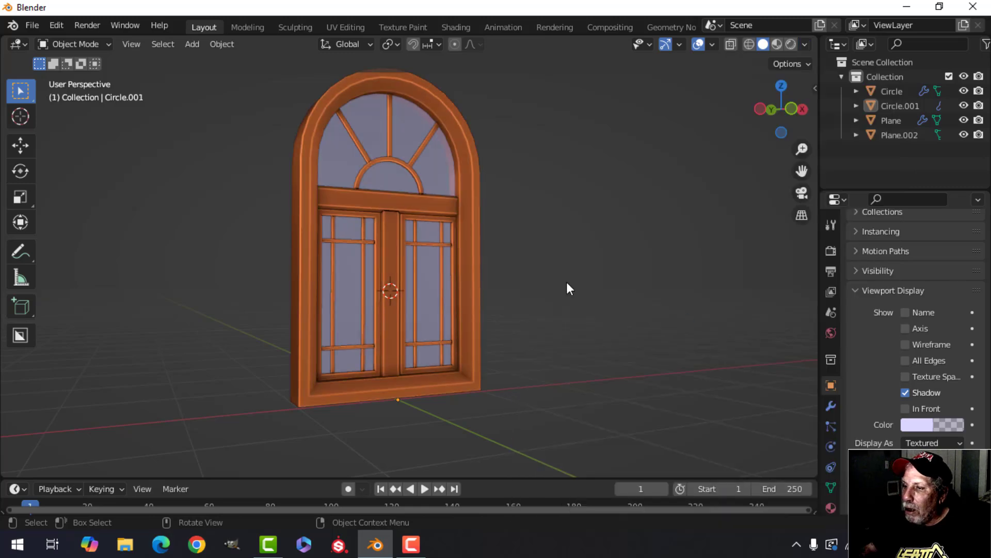
left_click(666, 45)
left_click(697, 44)
Examine the finished window from both sides, up close and at a distance
scroll(558, 205, "up", 2)
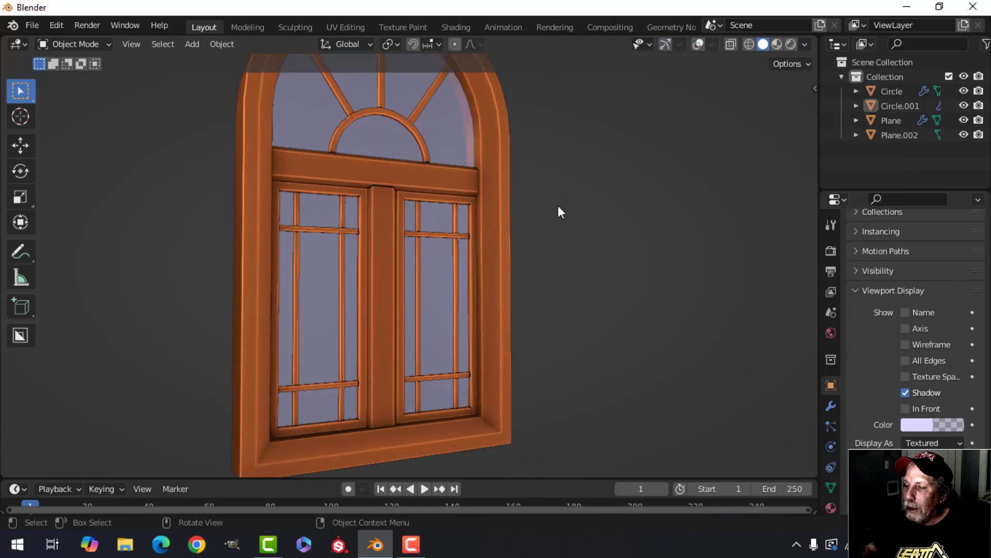
middle_click_drag(567, 208, 482, 226, "shift")
scroll(566, 234, "down", 2)
scroll(542, 258, "up", 2)
scroll(488, 218, "down", 2)
middle_click_drag(500, 214, 473, 258, "shift")
scroll(494, 264, "up", 2)
scroll(491, 253, "down", 3)
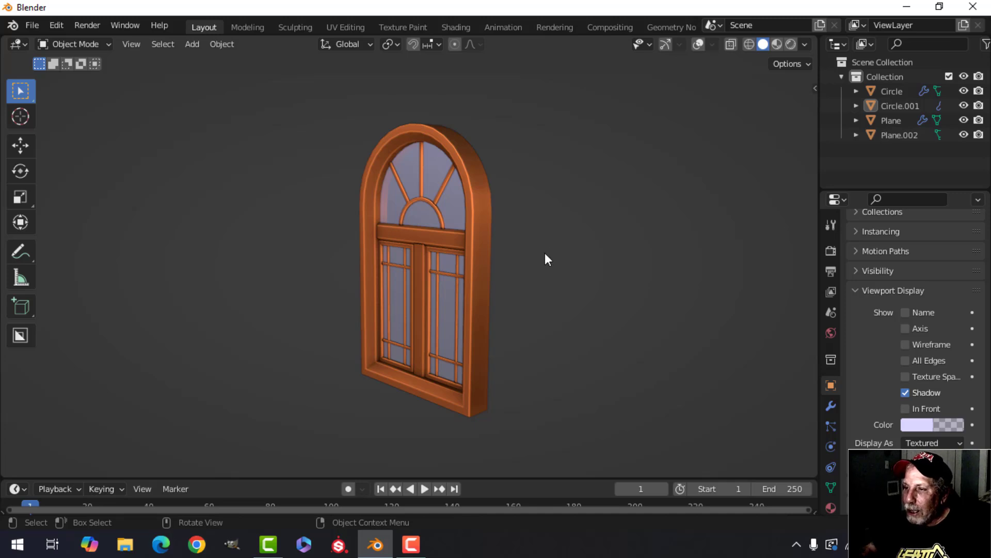
scroll(545, 254, "up", 1)
middle_click_drag(544, 253, 532, 234)
mouse_move(523, 239)
middle_mouse_down()
mouse_move(702, 243)
mouse_move(531, 246)
middle_mouse_up()
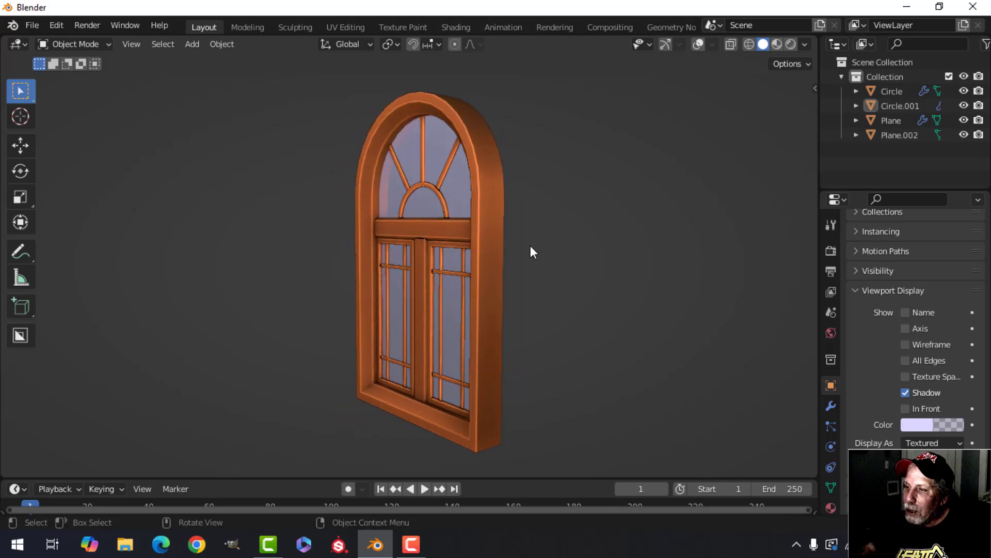
scroll(531, 245, "up", 2)
scroll(538, 240, "down", 2)
mouse_move(546, 200)
middle_mouse_down("shift")
mouse_move(534, 221)
mouse_move(559, 240)
mouse_move(556, 303)
mouse_move(566, 212)
mouse_move(558, 201)
middle_mouse_up("shift")
middle_click_drag(532, 237, 574, 225, "shift")
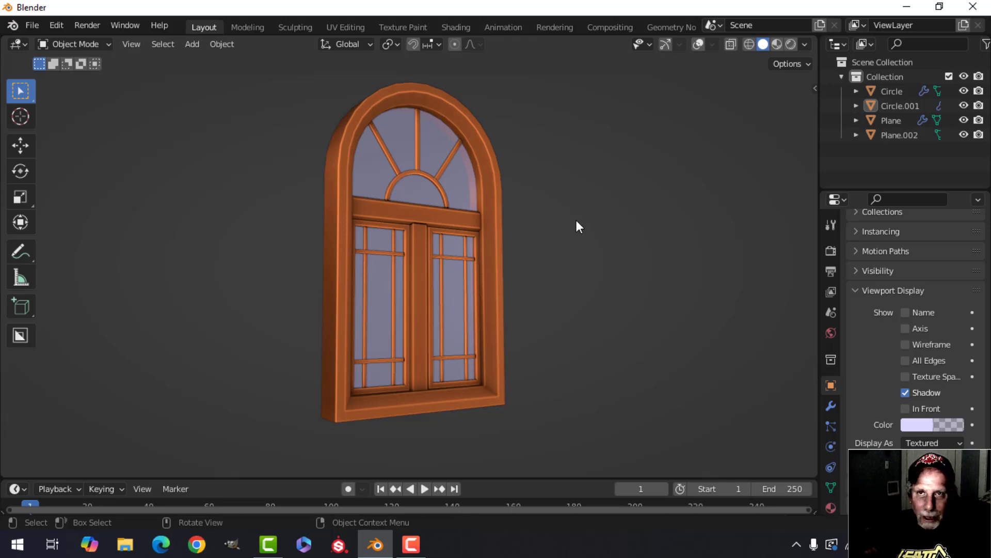